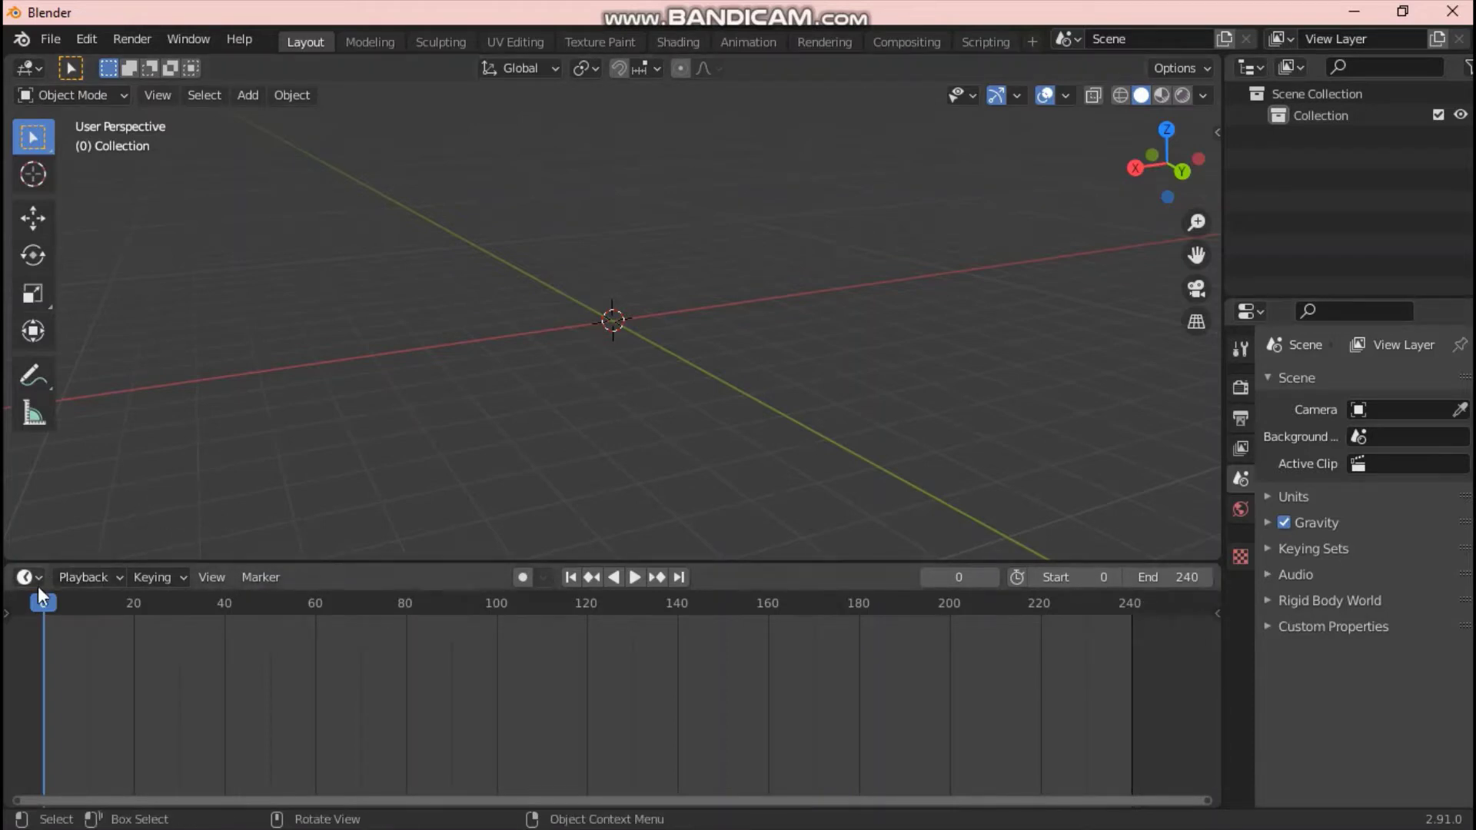
Set the timeline's audio playback sync mode to AV-sync and check the setting.
left_click(83, 577)
left_click(164, 171)
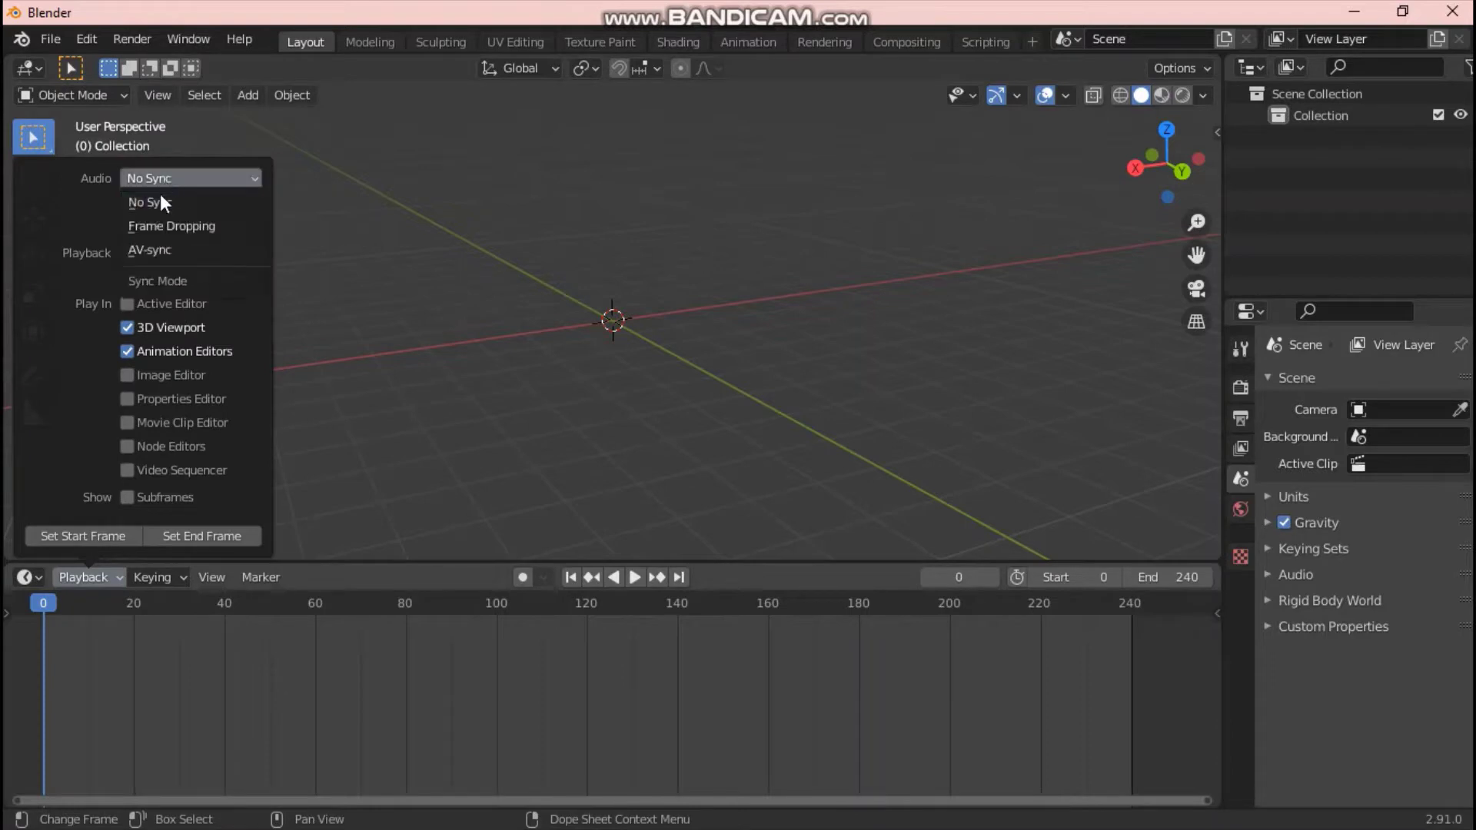
left_click(141, 249)
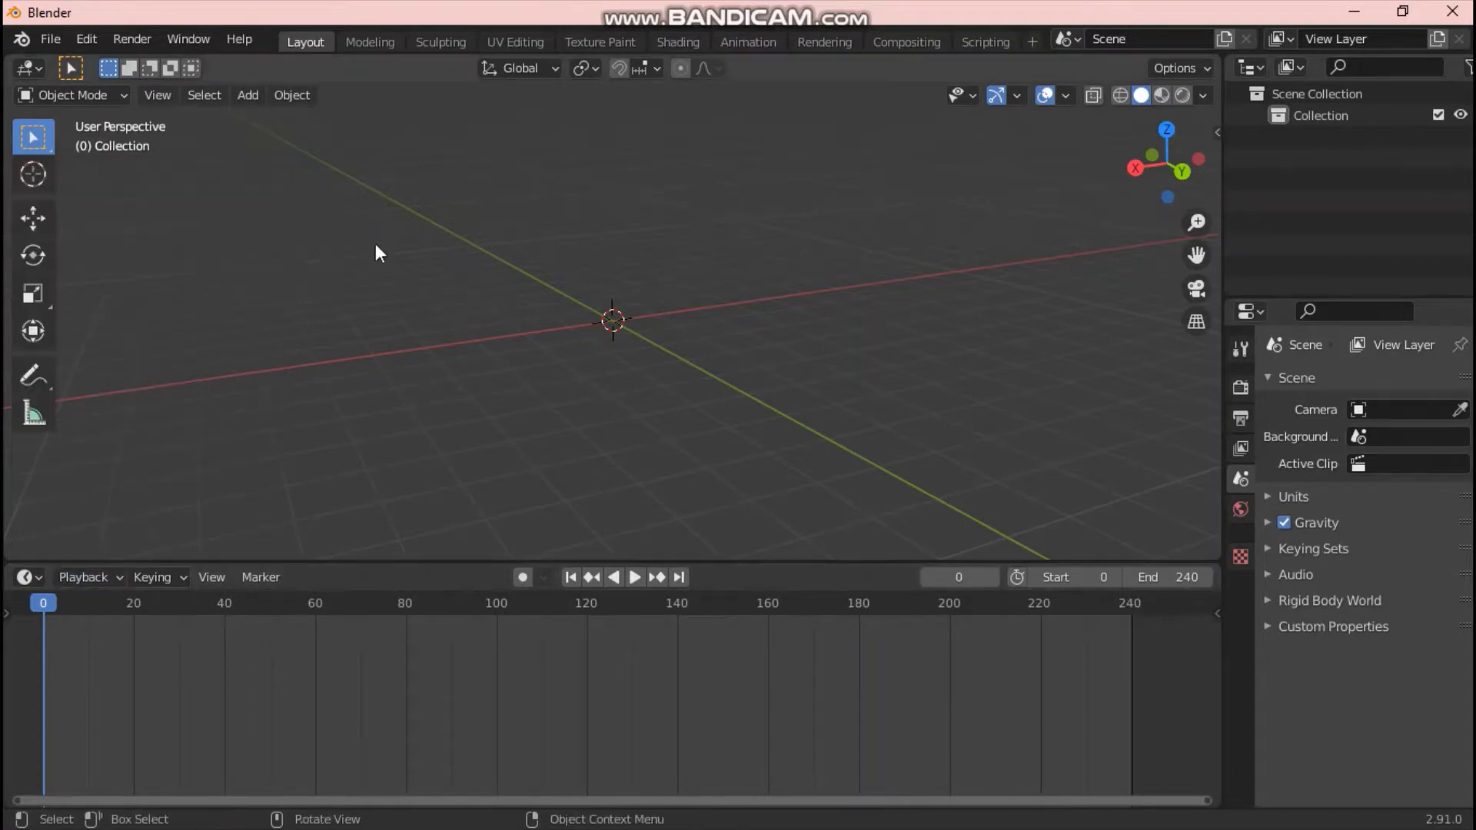
left_click(93, 582)
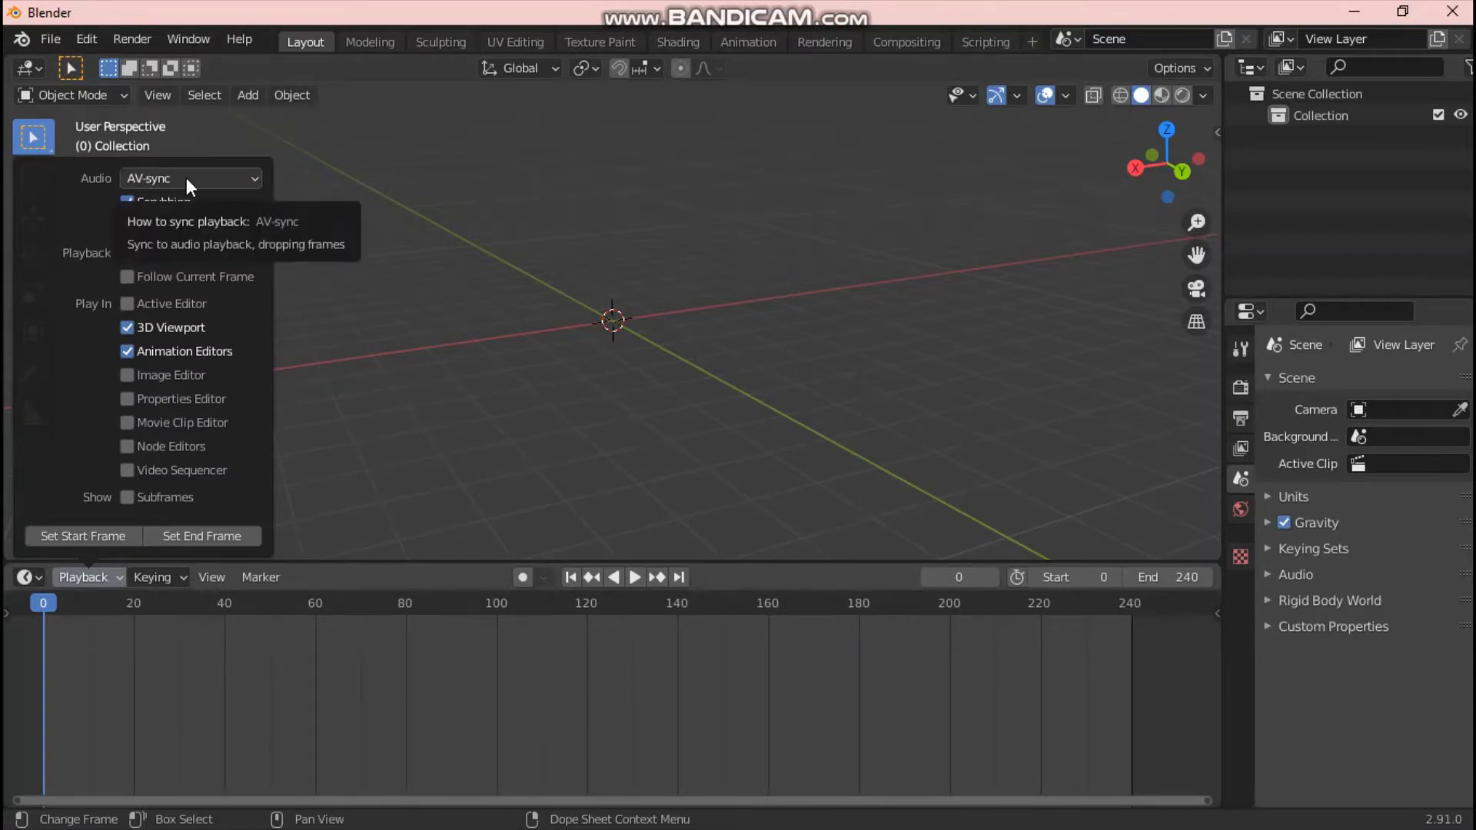
left_click(163, 575)
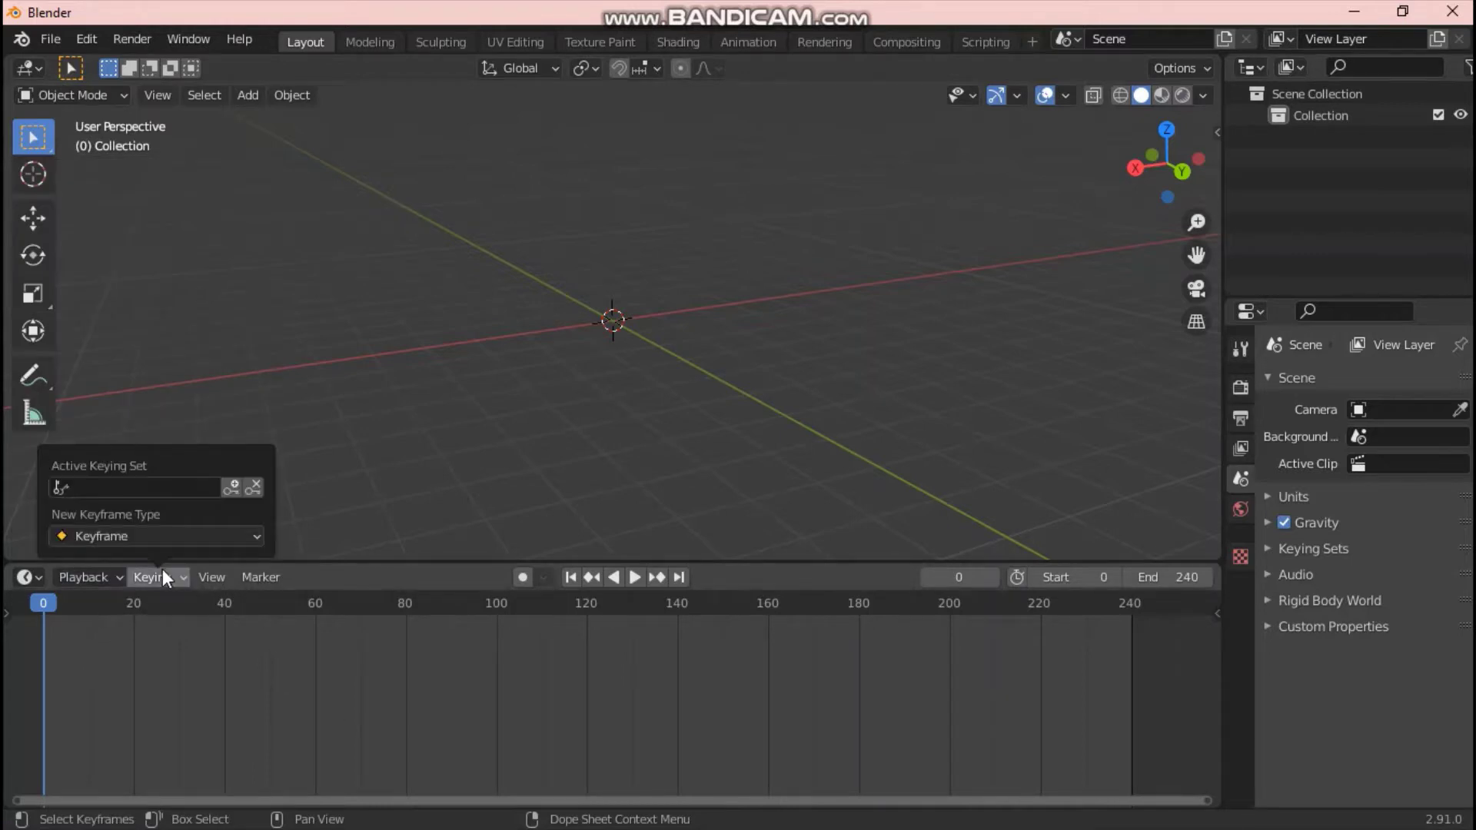
left_click(100, 491)
left_click(126, 683)
left_click(158, 691)
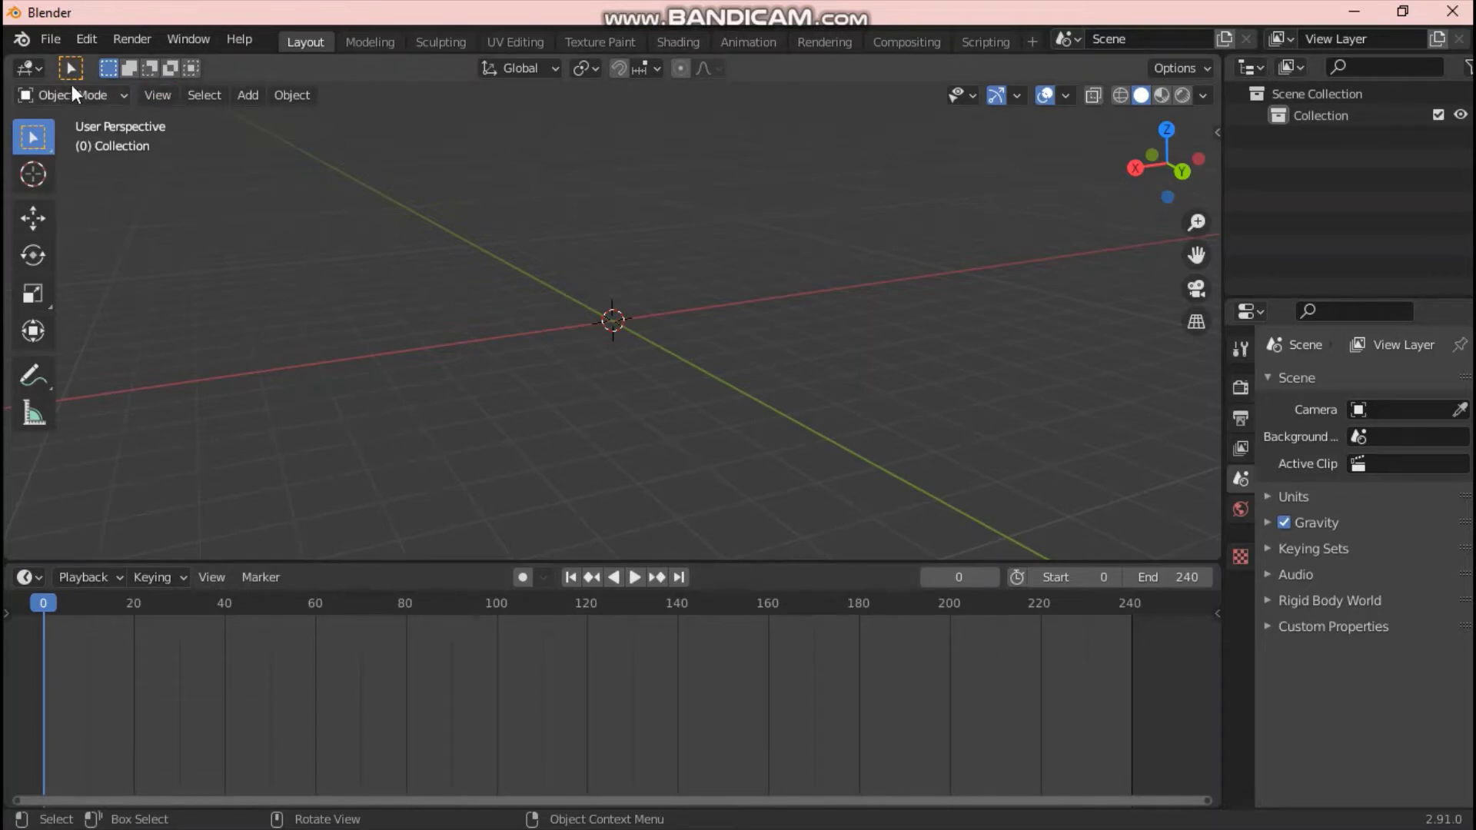
Activate the Transform tool for the empty scene.
left_click(31, 326)
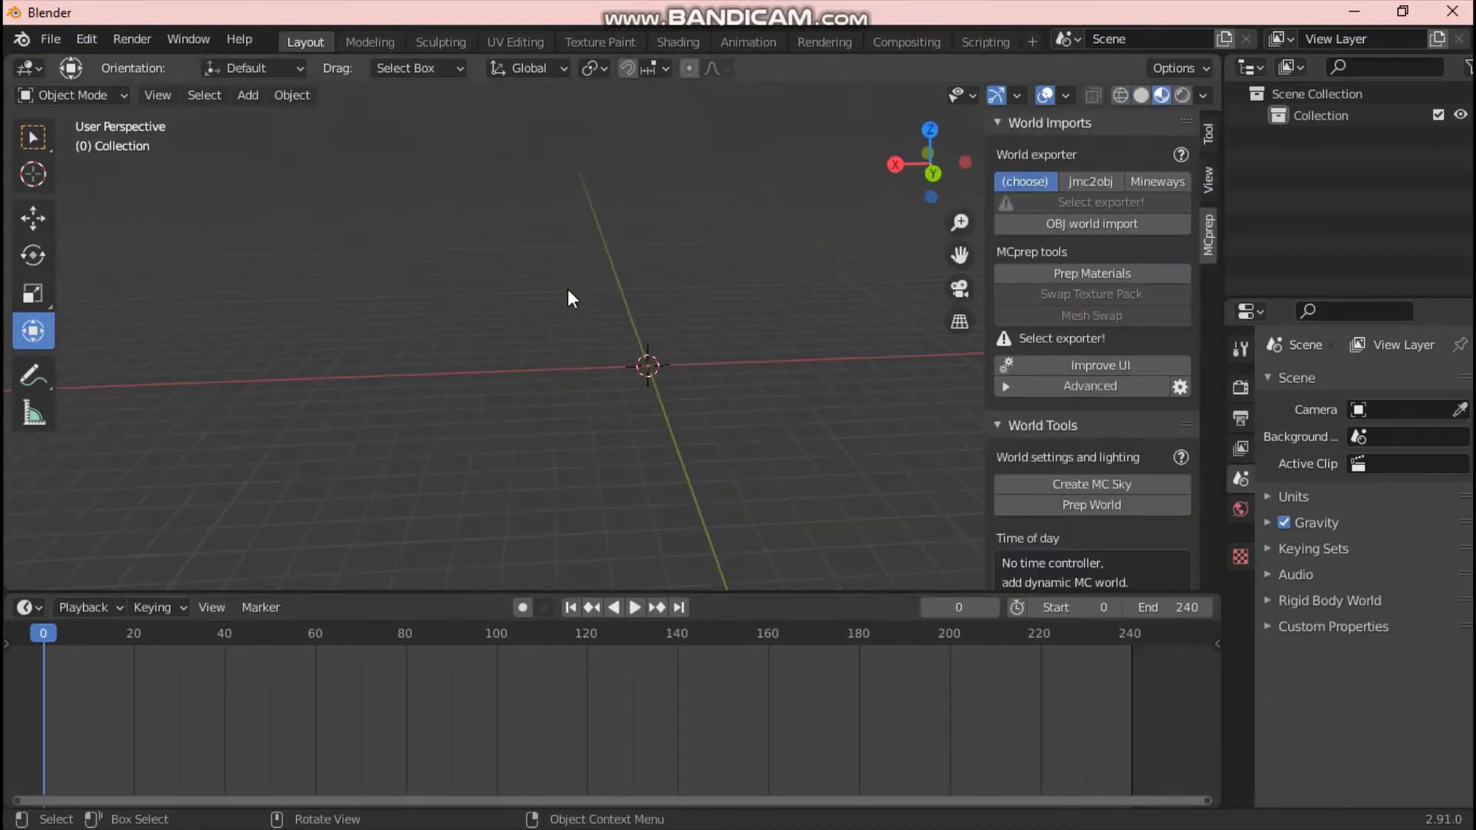
middle_click_drag(541, 319, 323, 225)
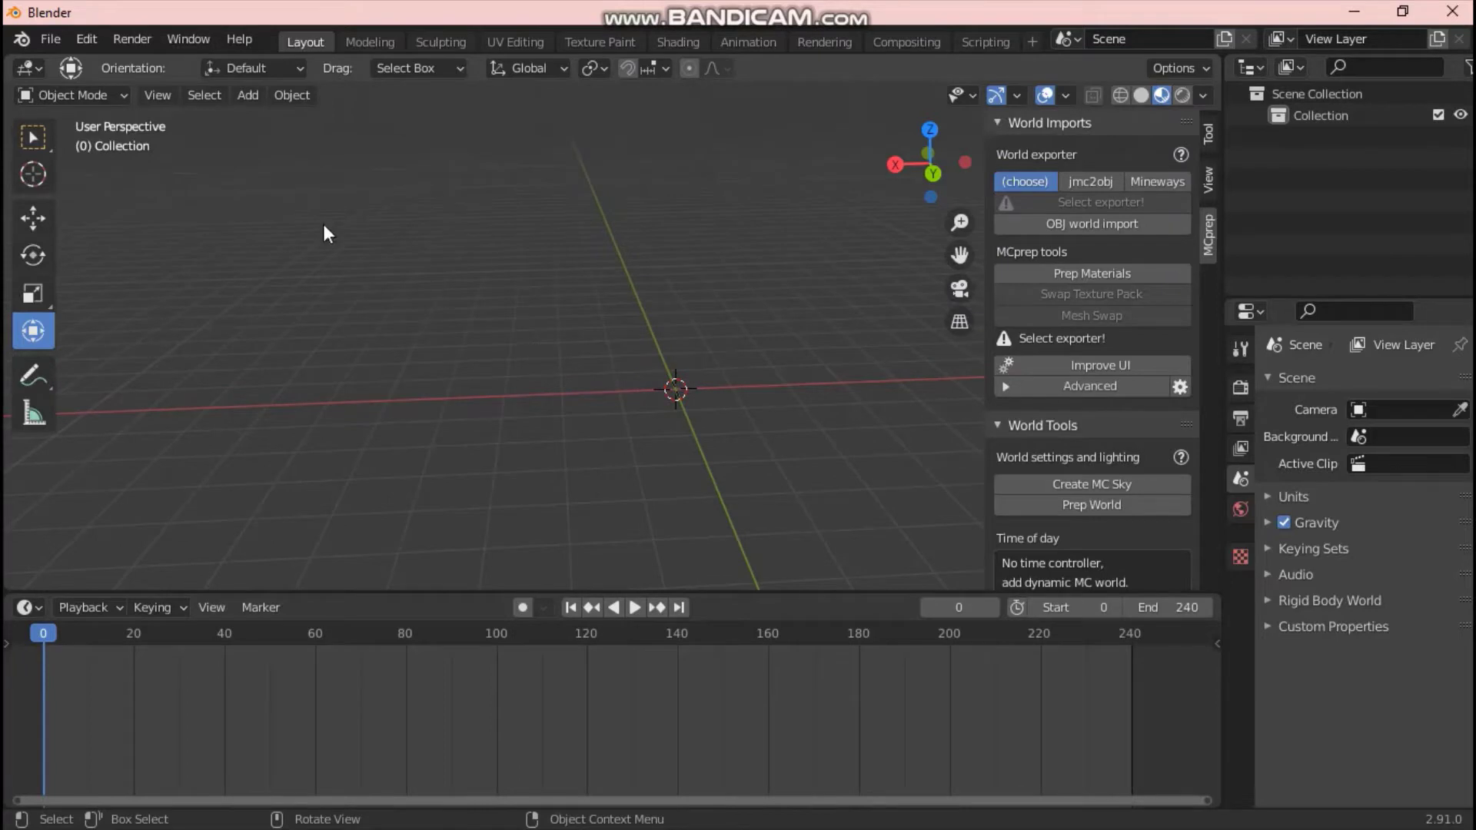
Import FAN RENDERRRR.obj as a Wavefront model with Split by Group enabled, and hide the viewport sidebar.
left_click(50, 39)
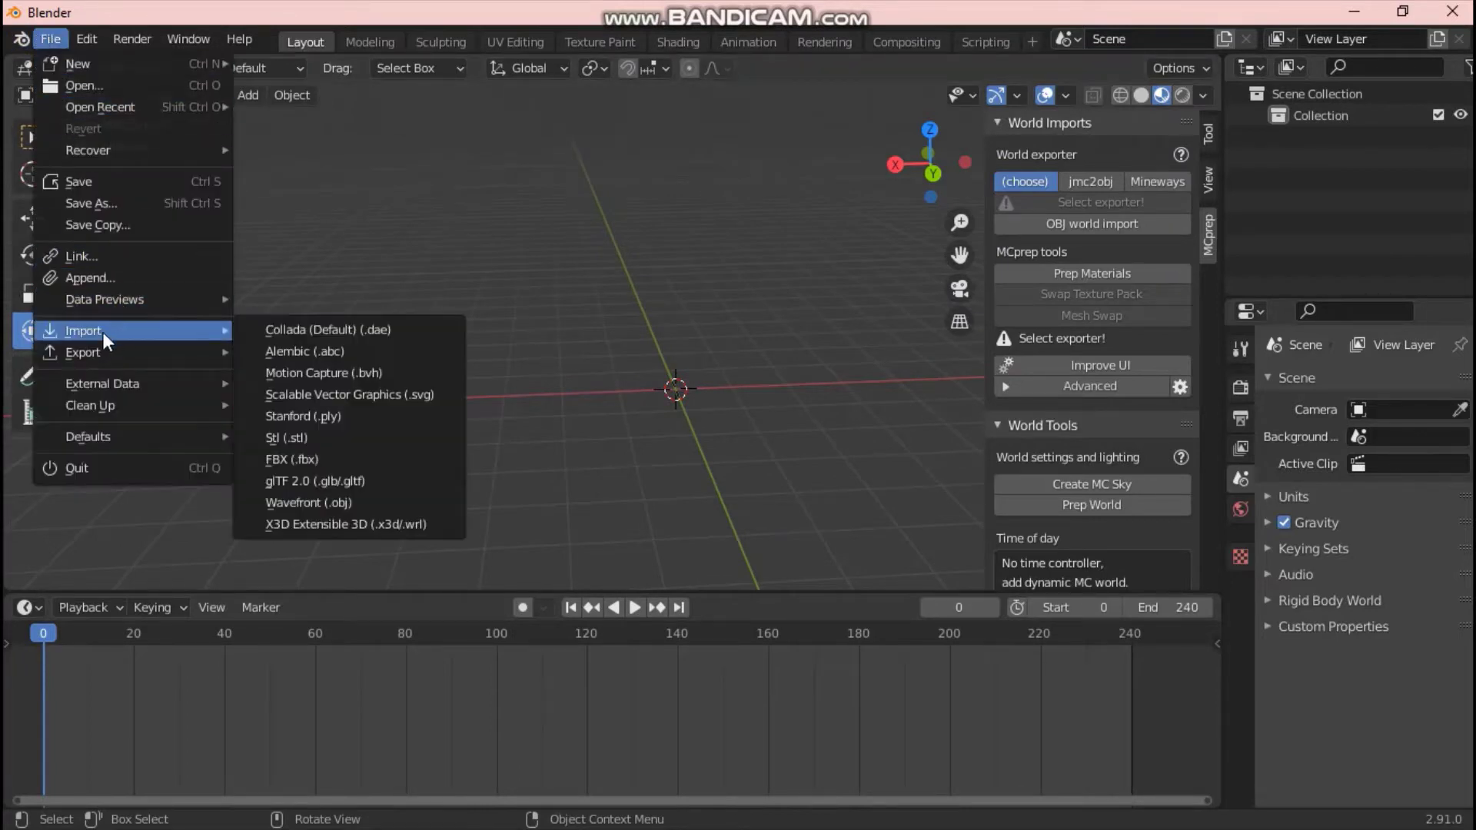
mouse_move(117, 332)
left_click(321, 501)
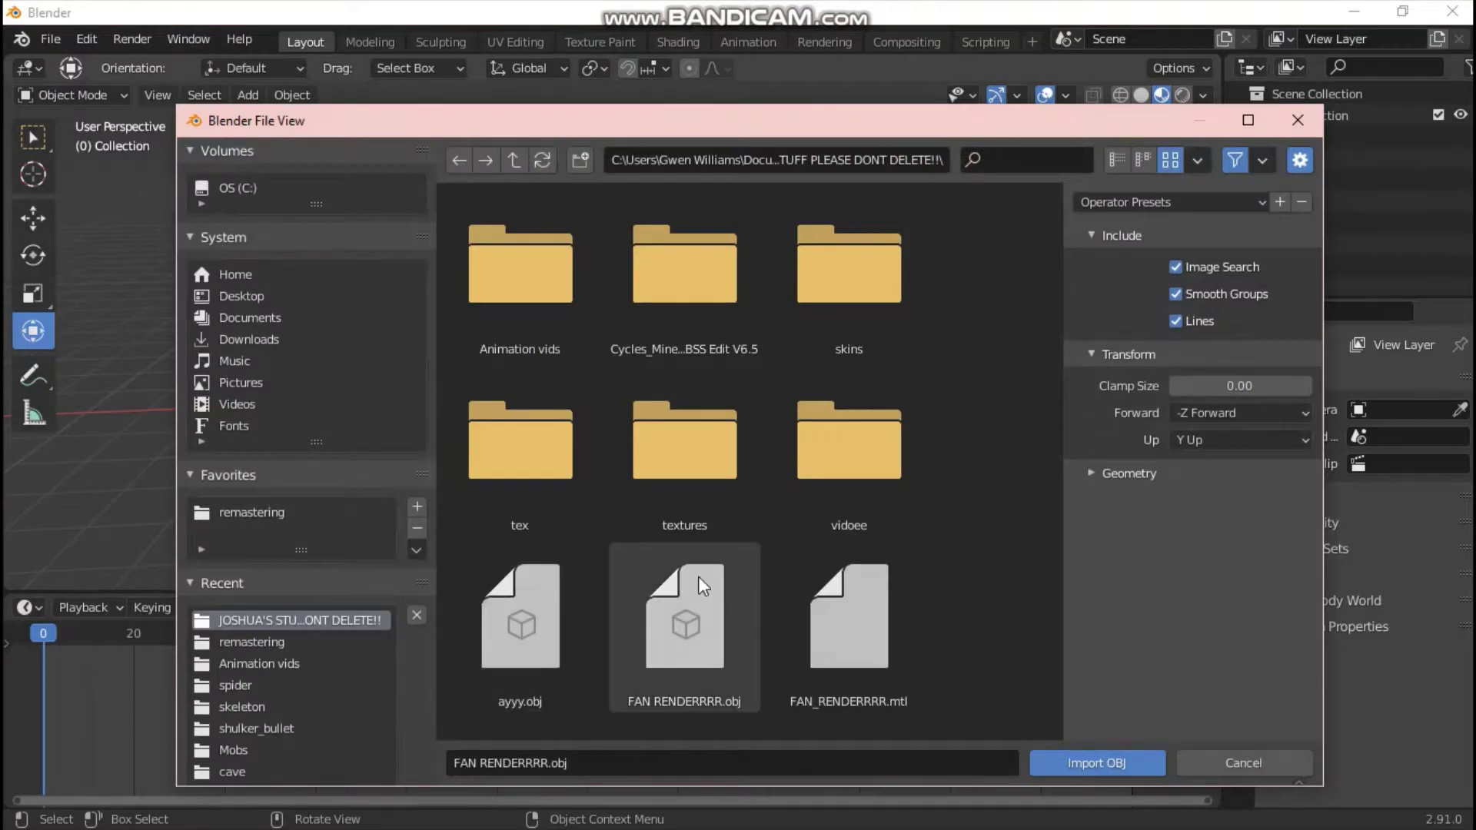
scroll(628, 495, "down", 1)
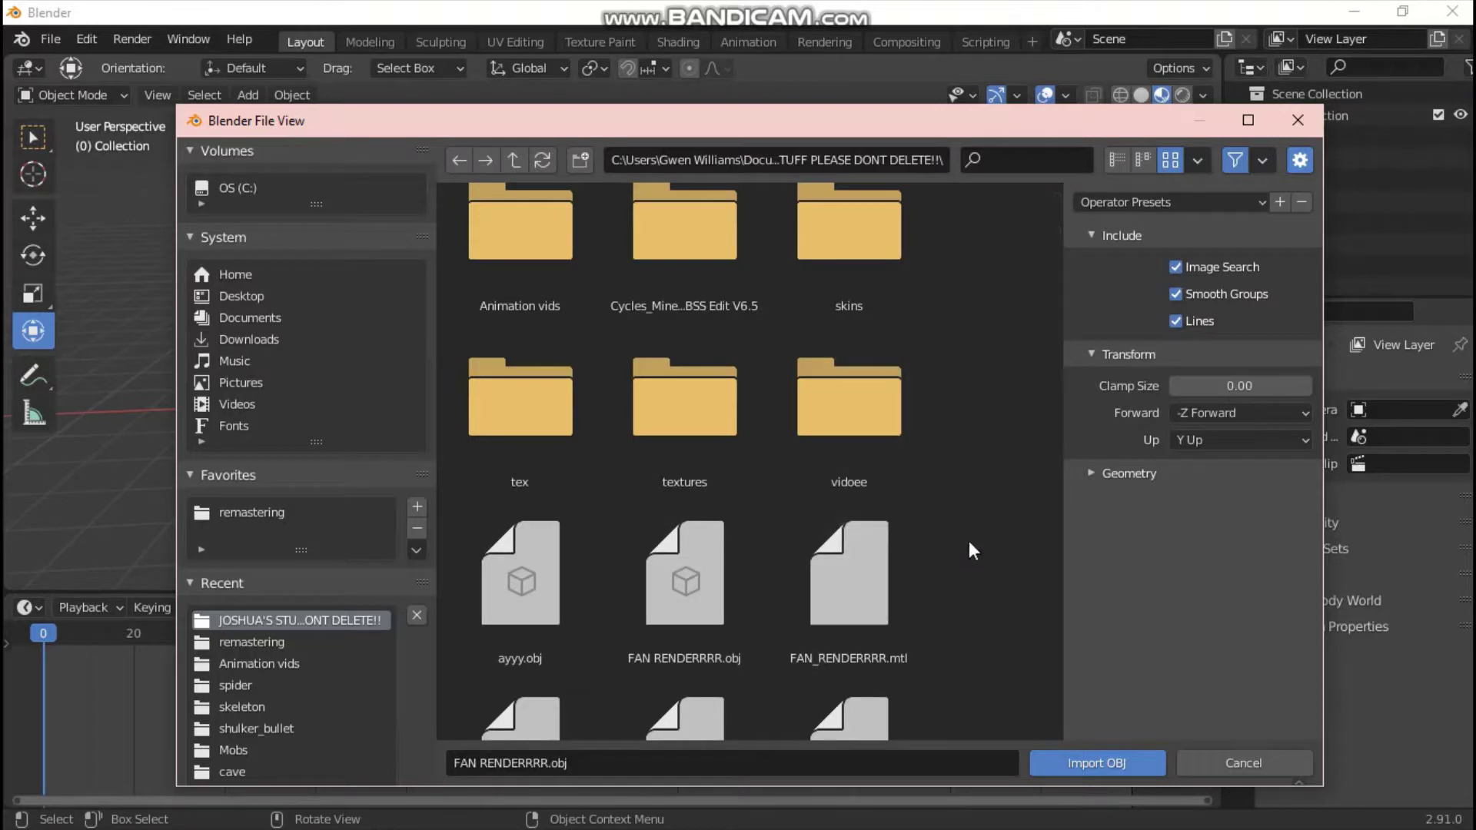
left_click(1090, 480)
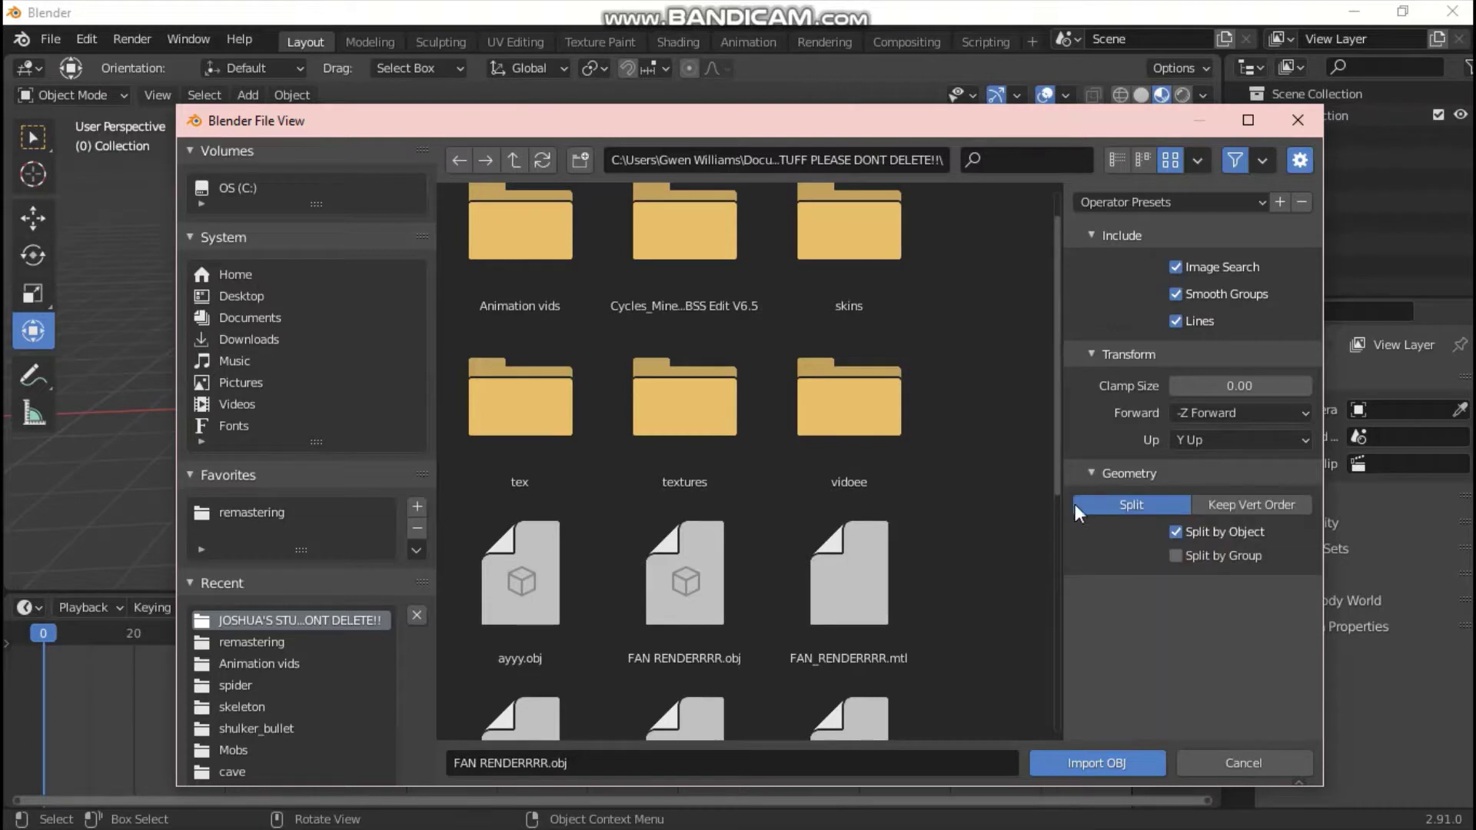
left_click(1195, 558)
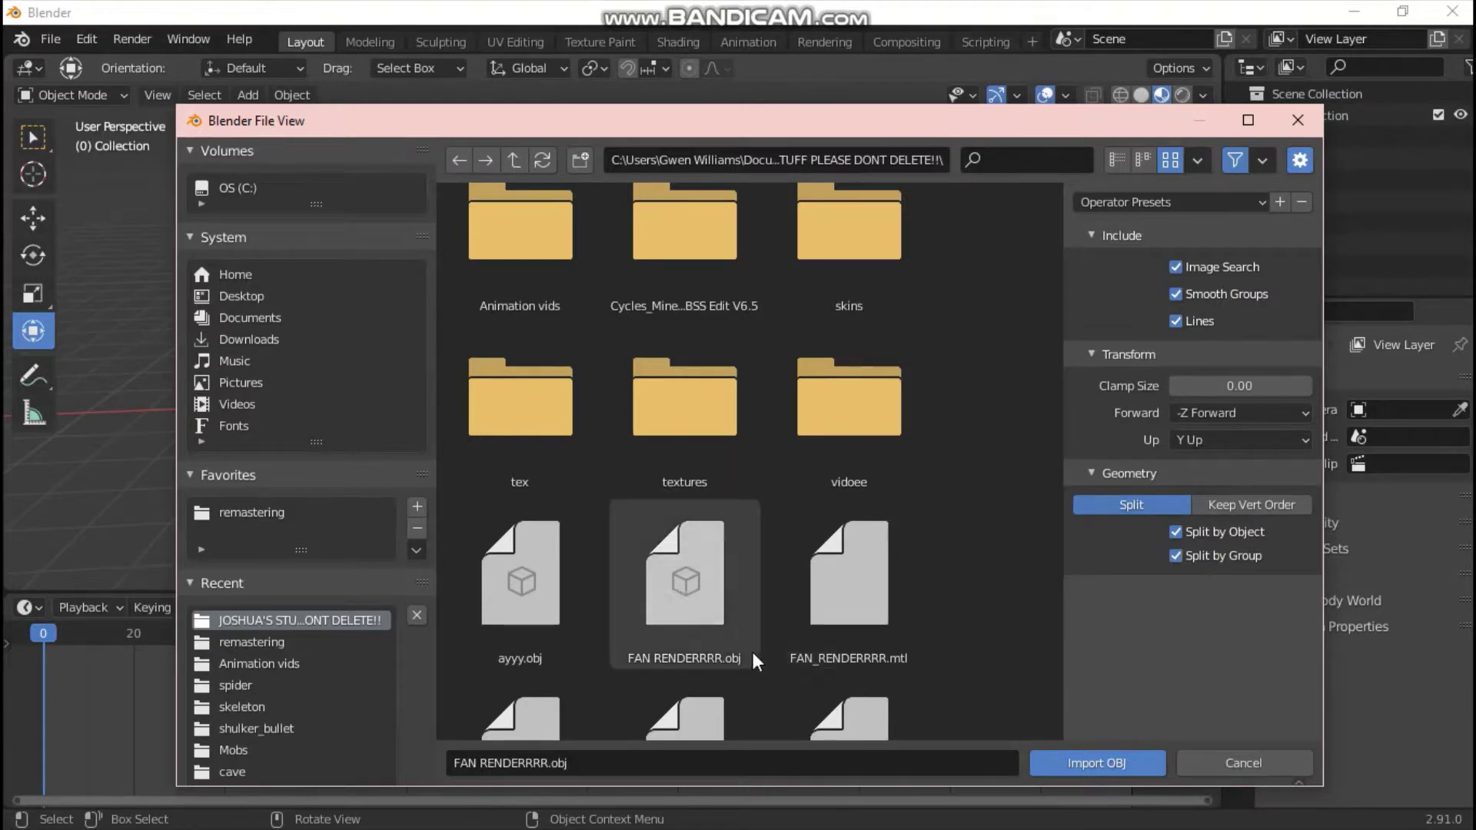
double_click(693, 590)
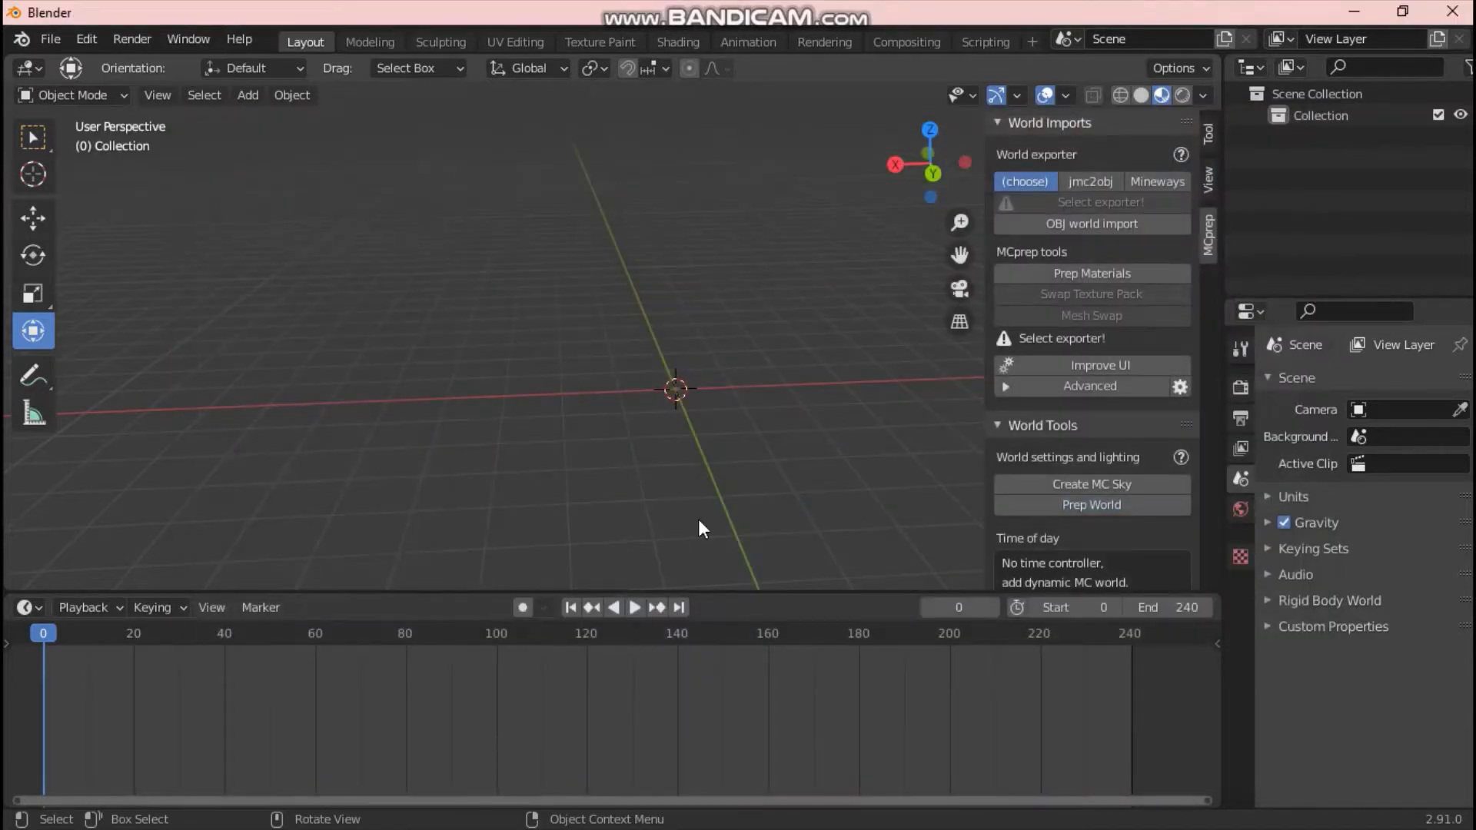
key("n")
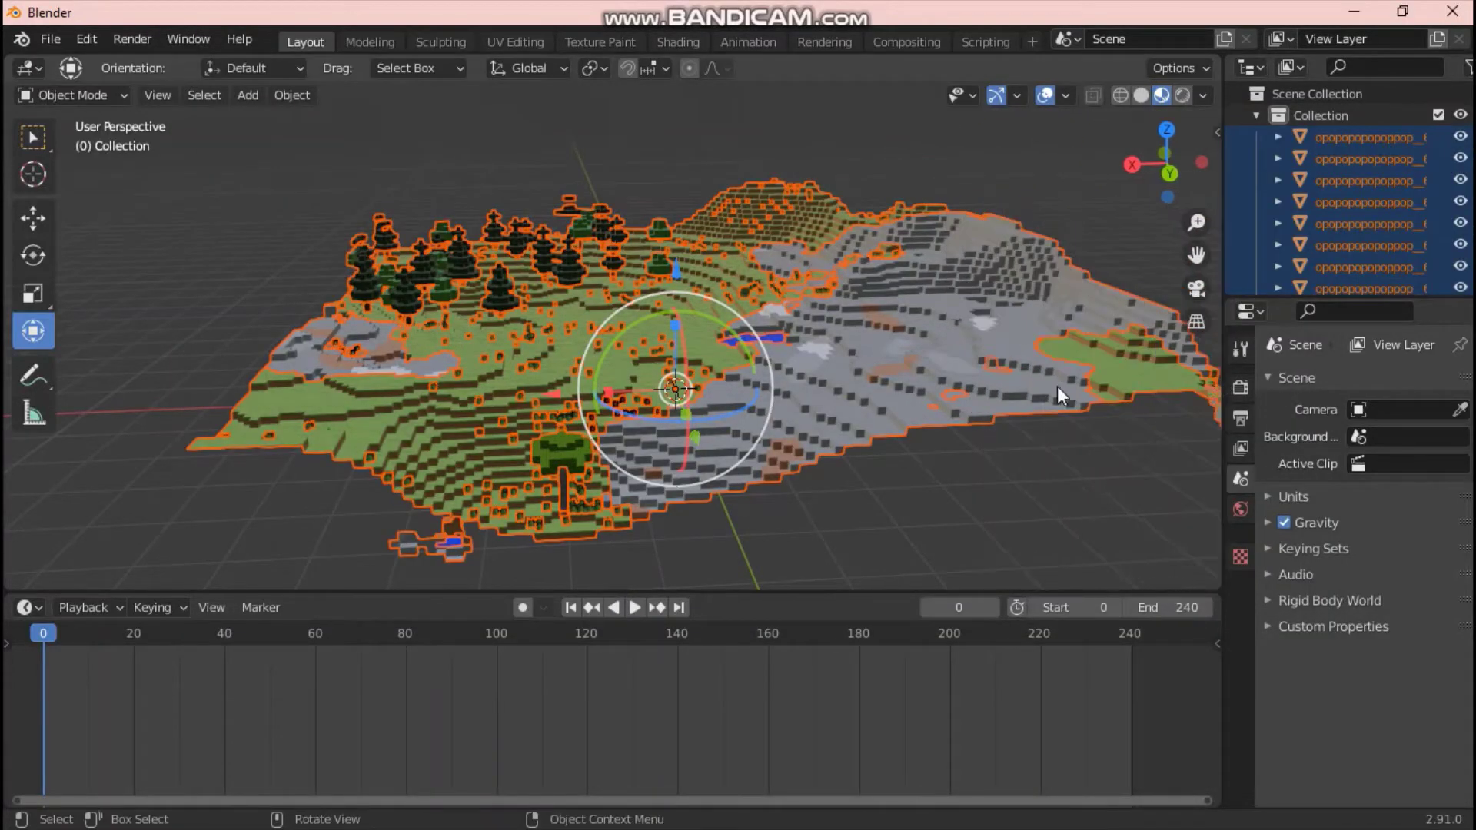
Fly through the imported Minecraft terrain to examine its grass, trees and lava up close.
key("shift+grave")
key("w")
key("space")
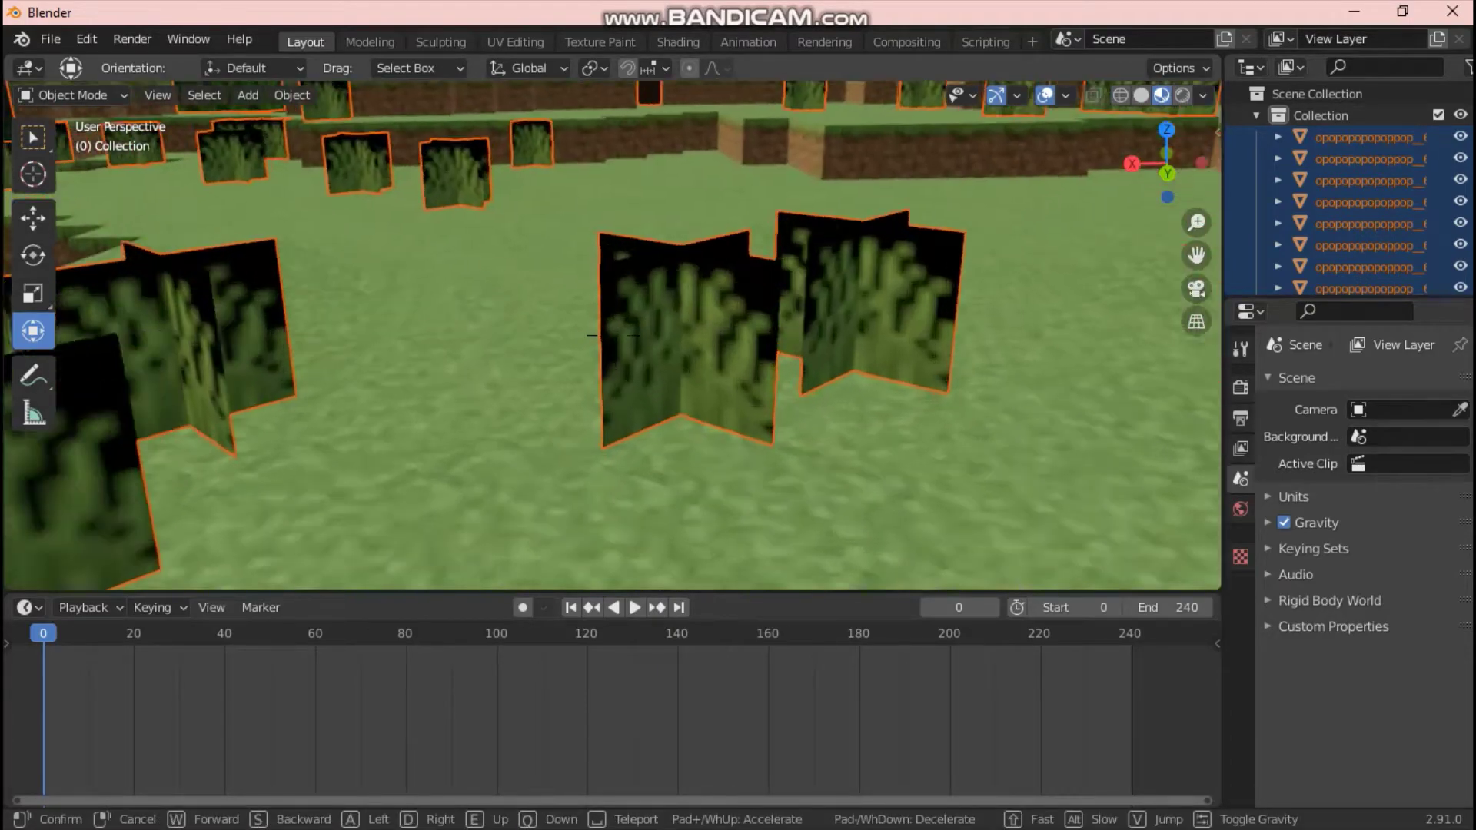
key("w")
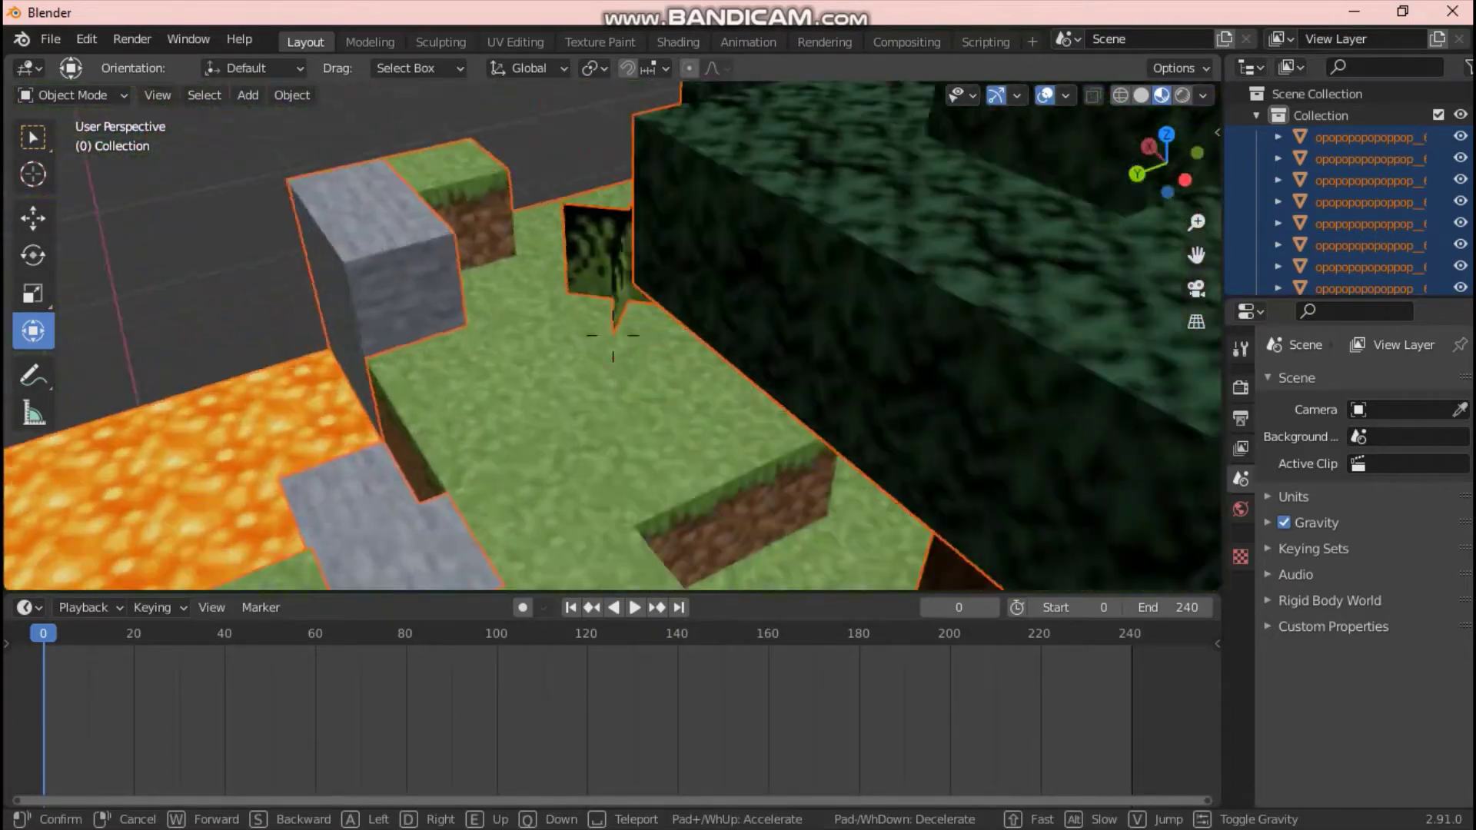
key("w")
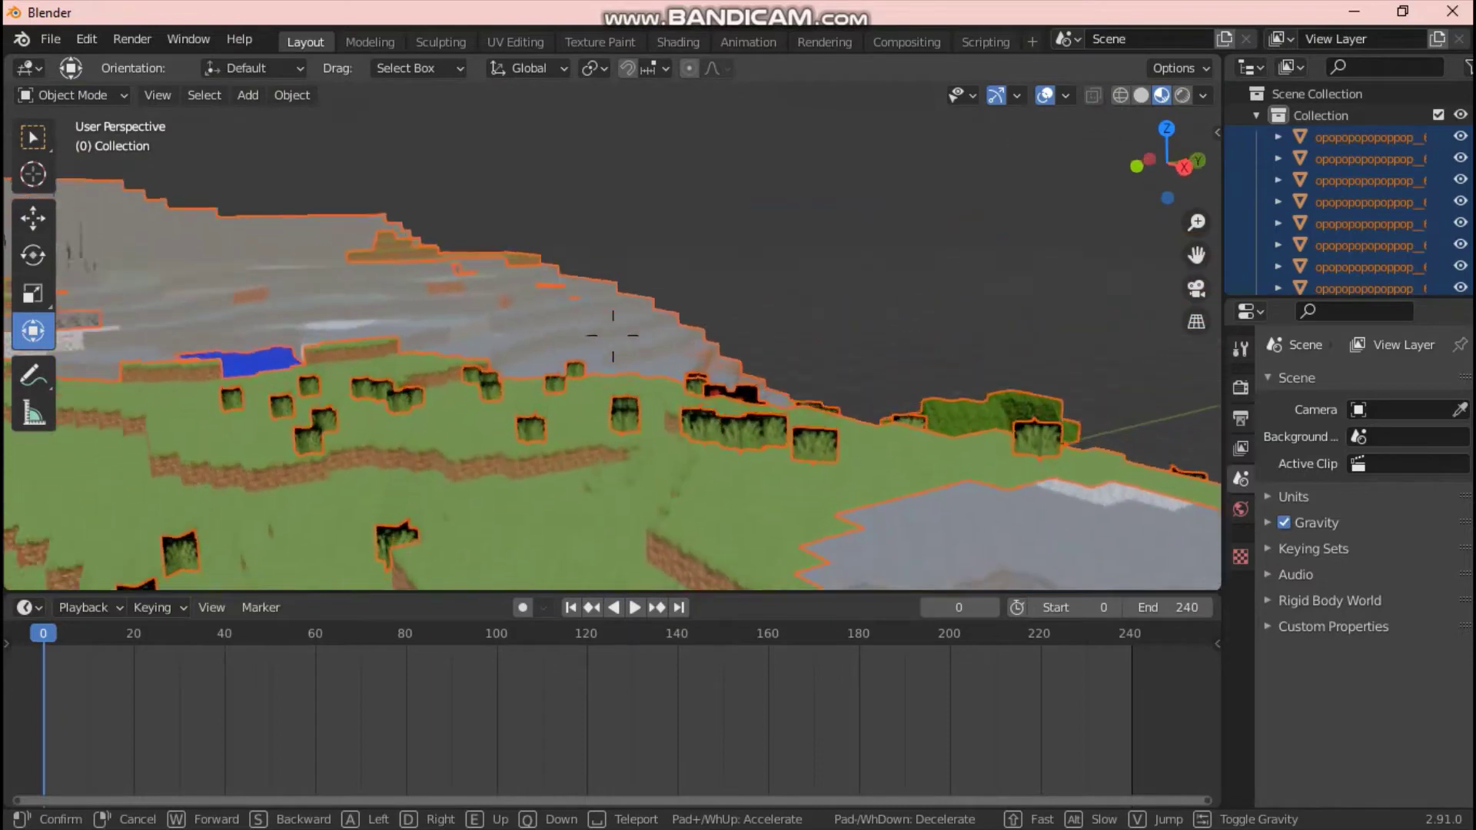
key("s")
left_click(613, 335)
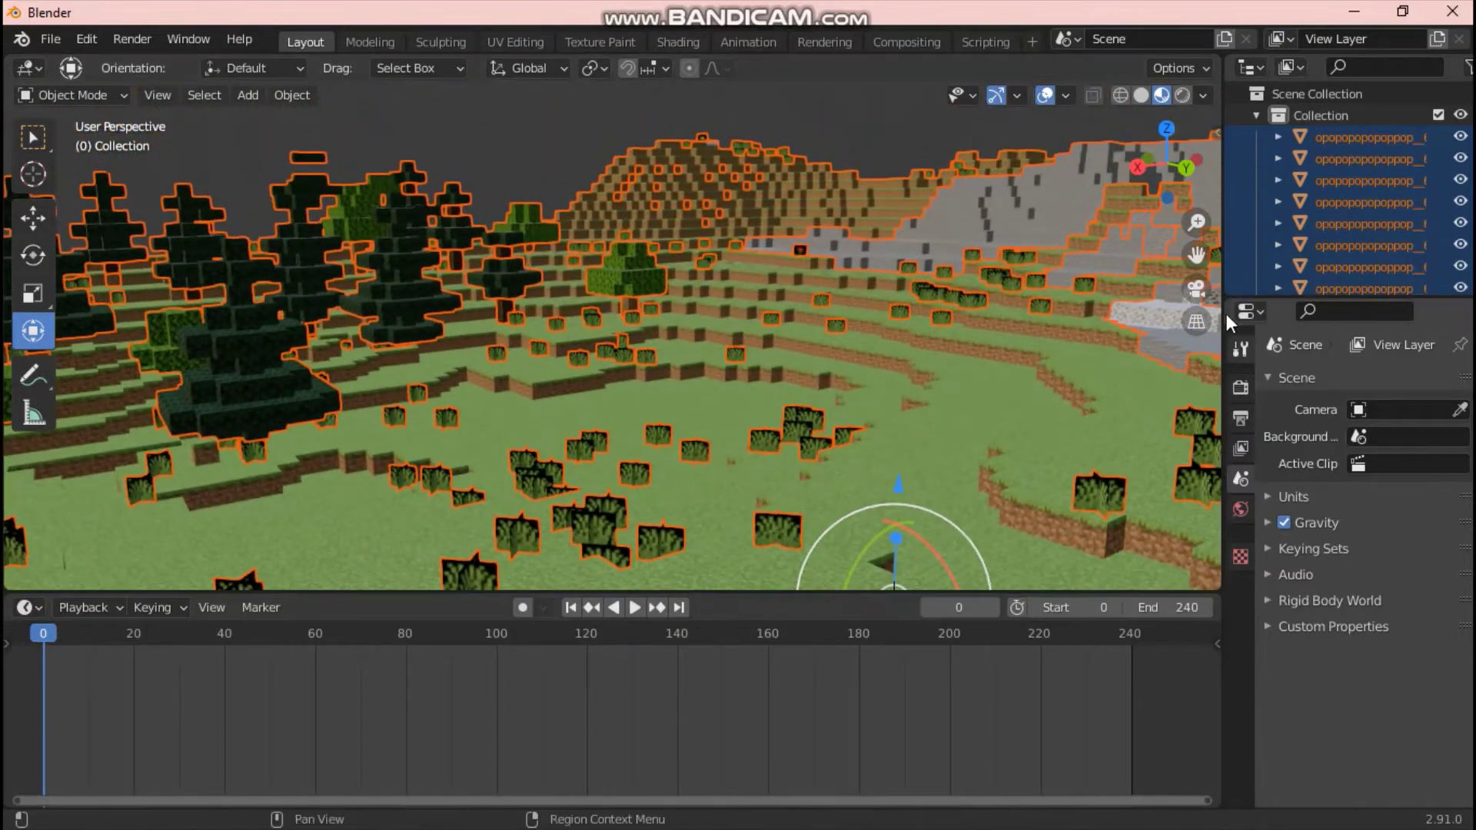
Enlarge the Outliner in height and width so the list of imported terrain objects fits.
left_click_drag(1265, 295, 1260, 525)
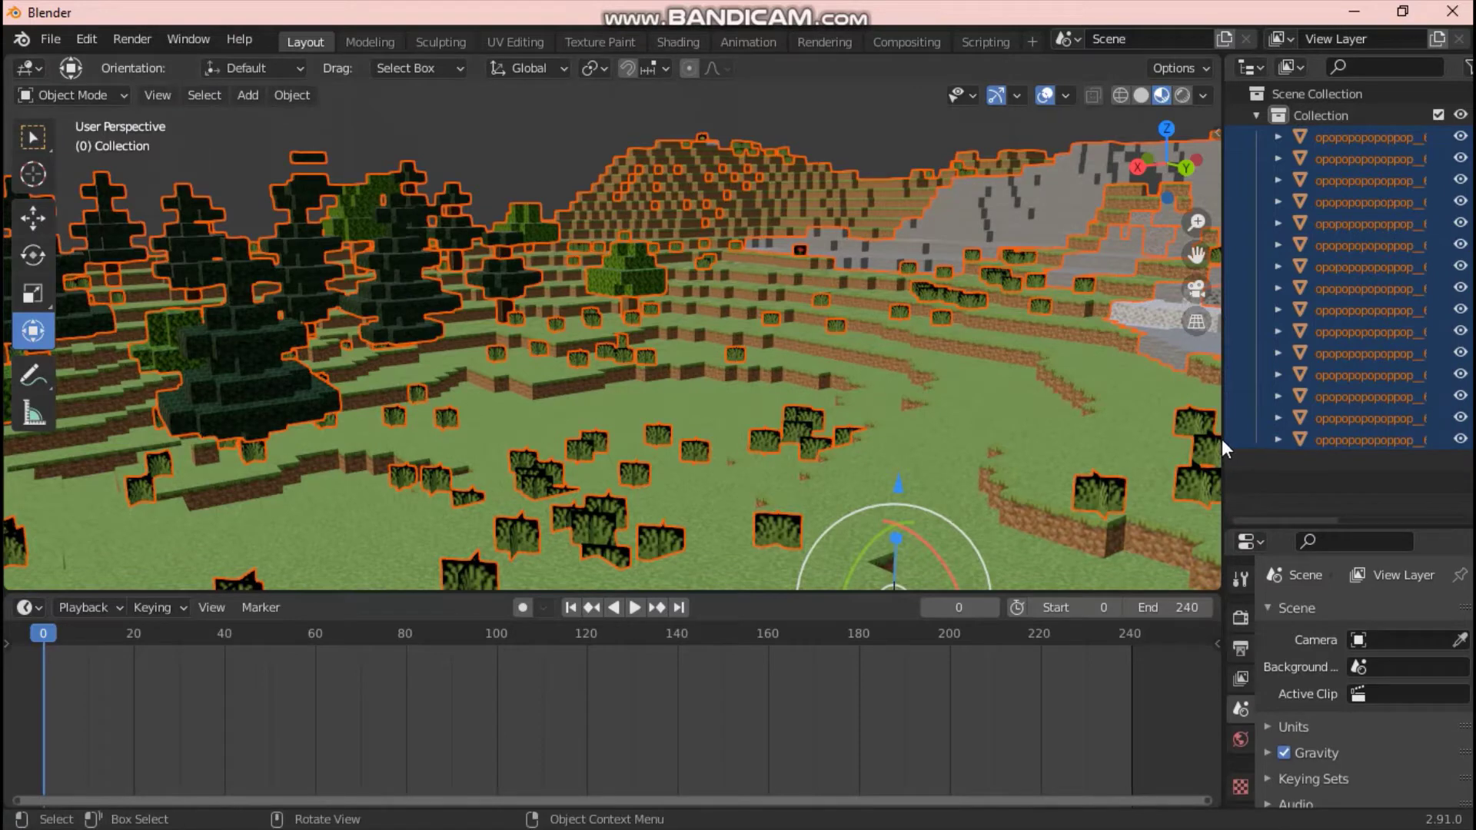
left_click_drag(1222, 442, 1086, 460)
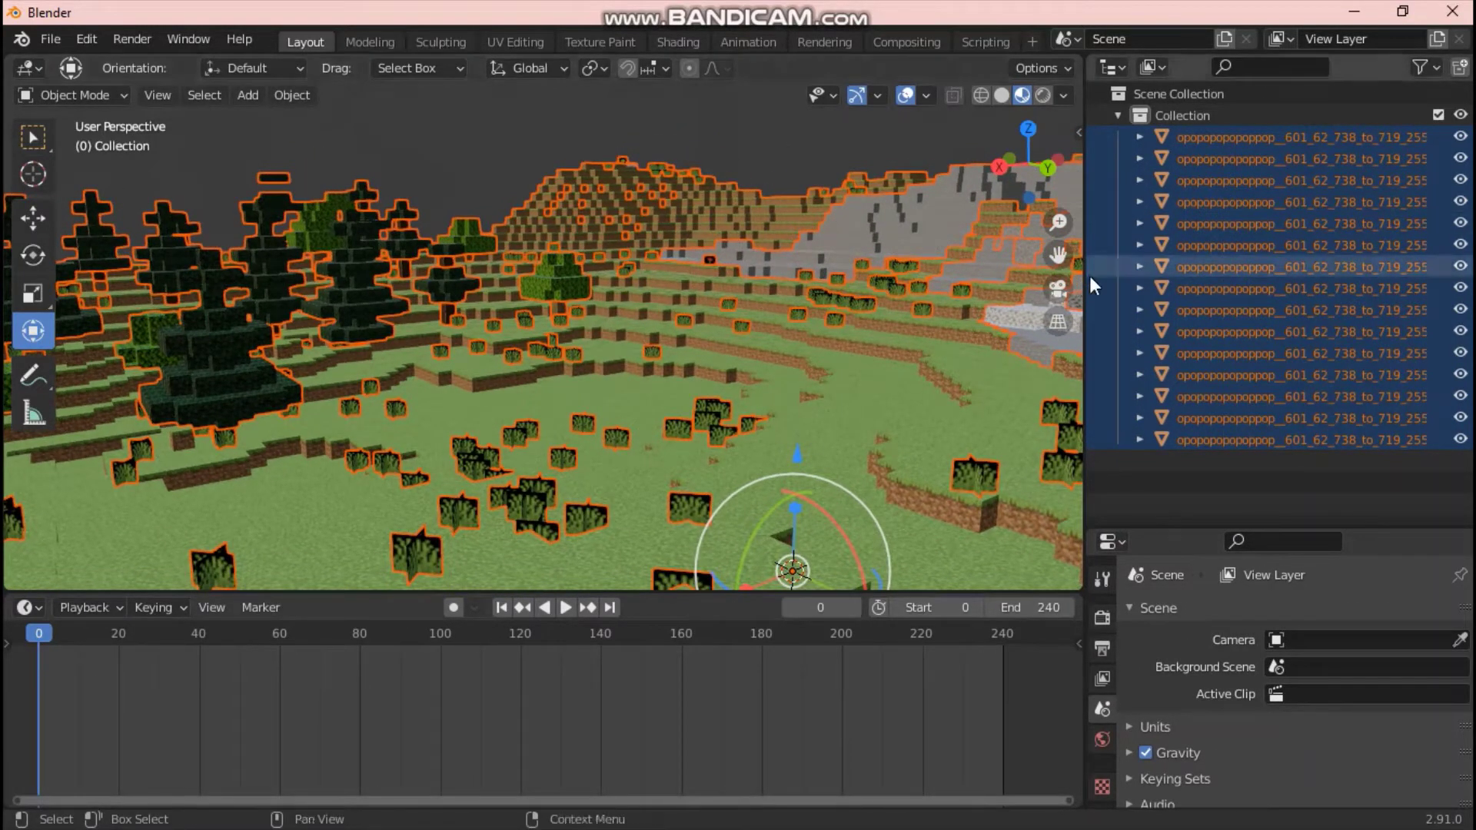
left_click_drag(1091, 271, 1189, 279)
Deselect all terrain objects and move in closer to examine the landscape without selection outlines.
key("shift+grave")
key("w")
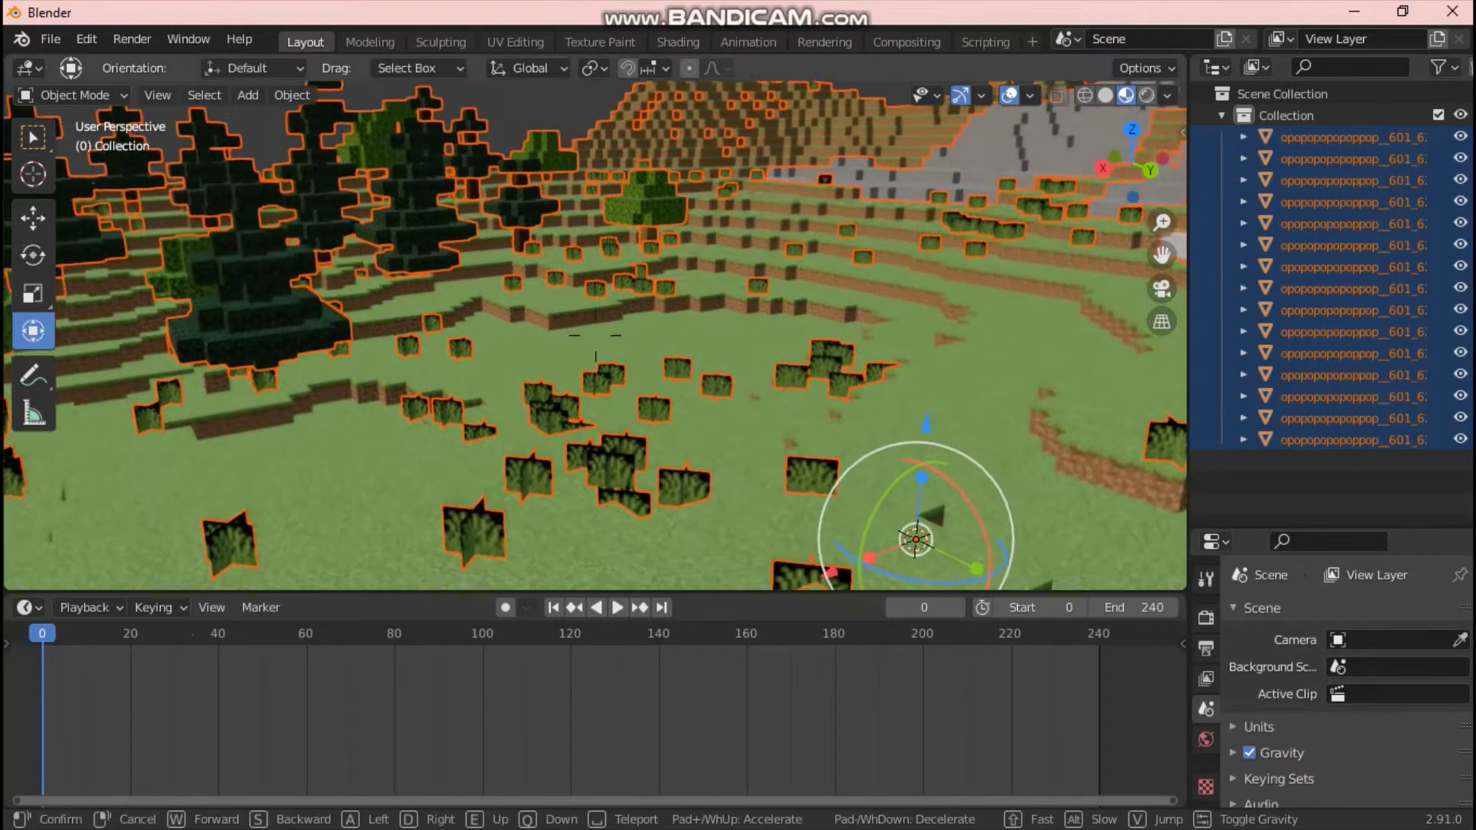
key("Escape")
key("alt+a")
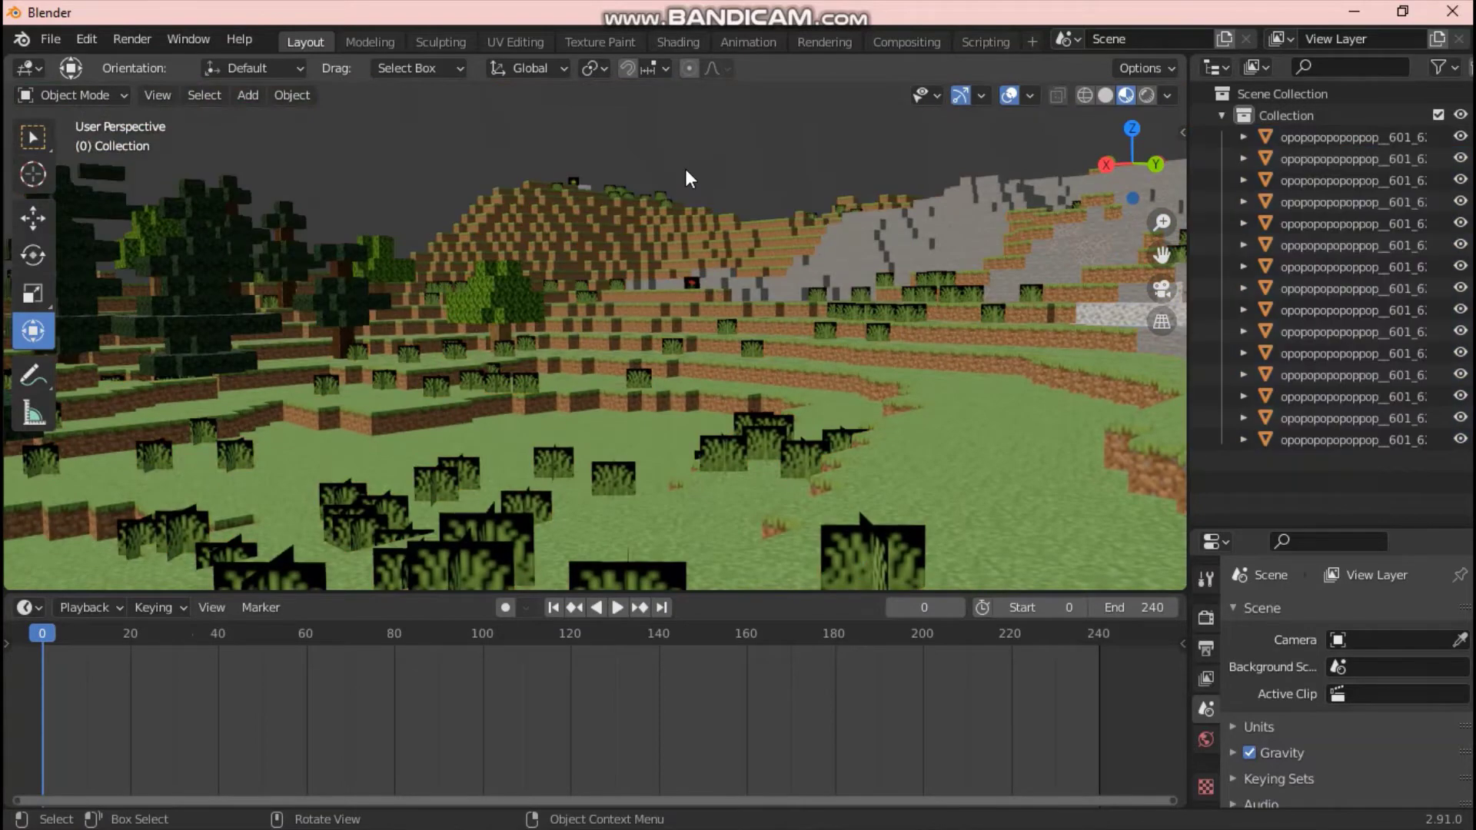
key("shift+grave")
key("w")
left_click(595, 335)
Select the Grass, Grass_Block and Oak_Leaves objects one at a time to check how the terrain is split.
left_click(511, 306)
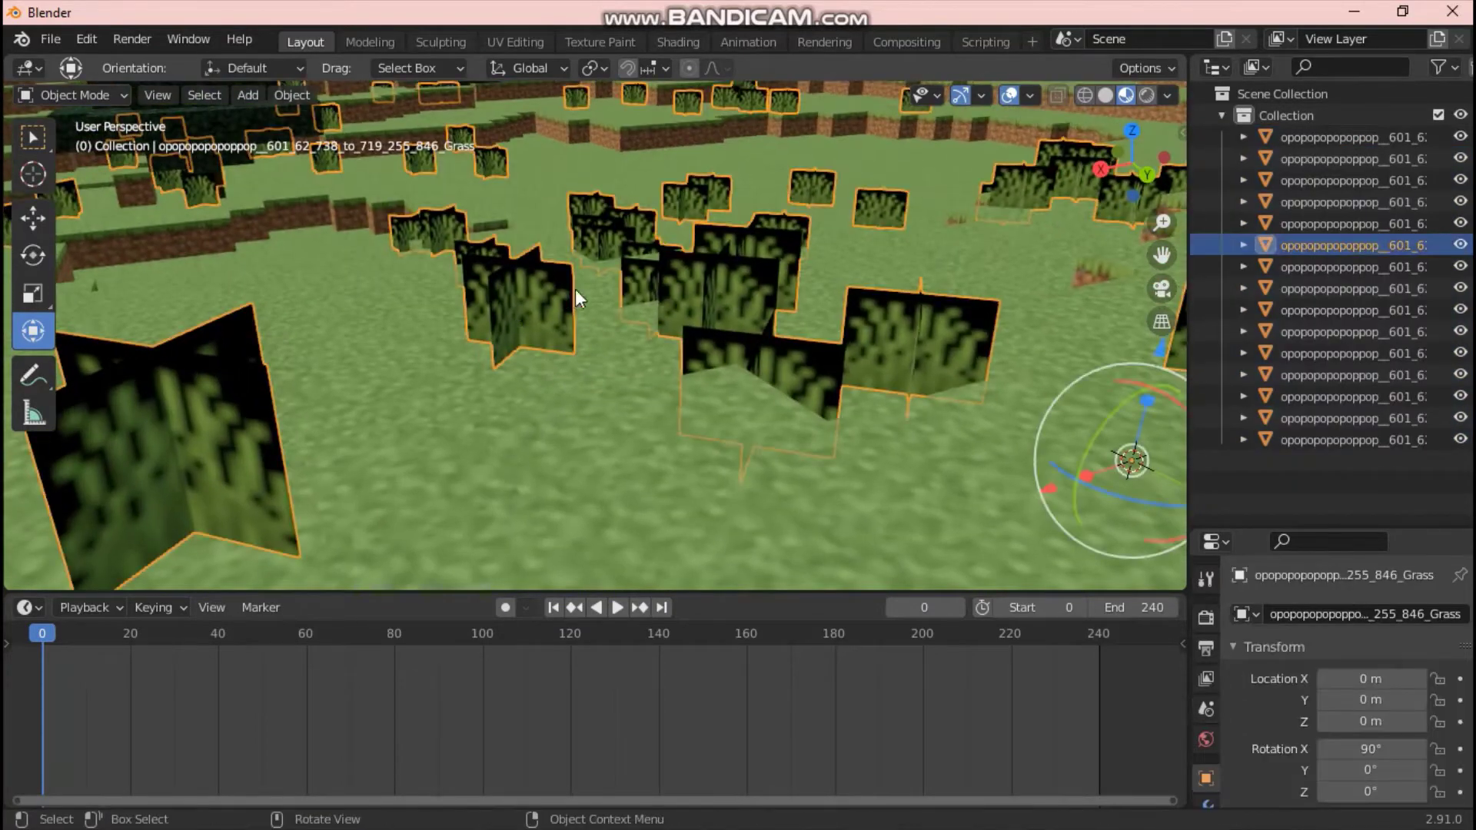
key("shift+grave")
left_click(600, 331)
key("alt+a")
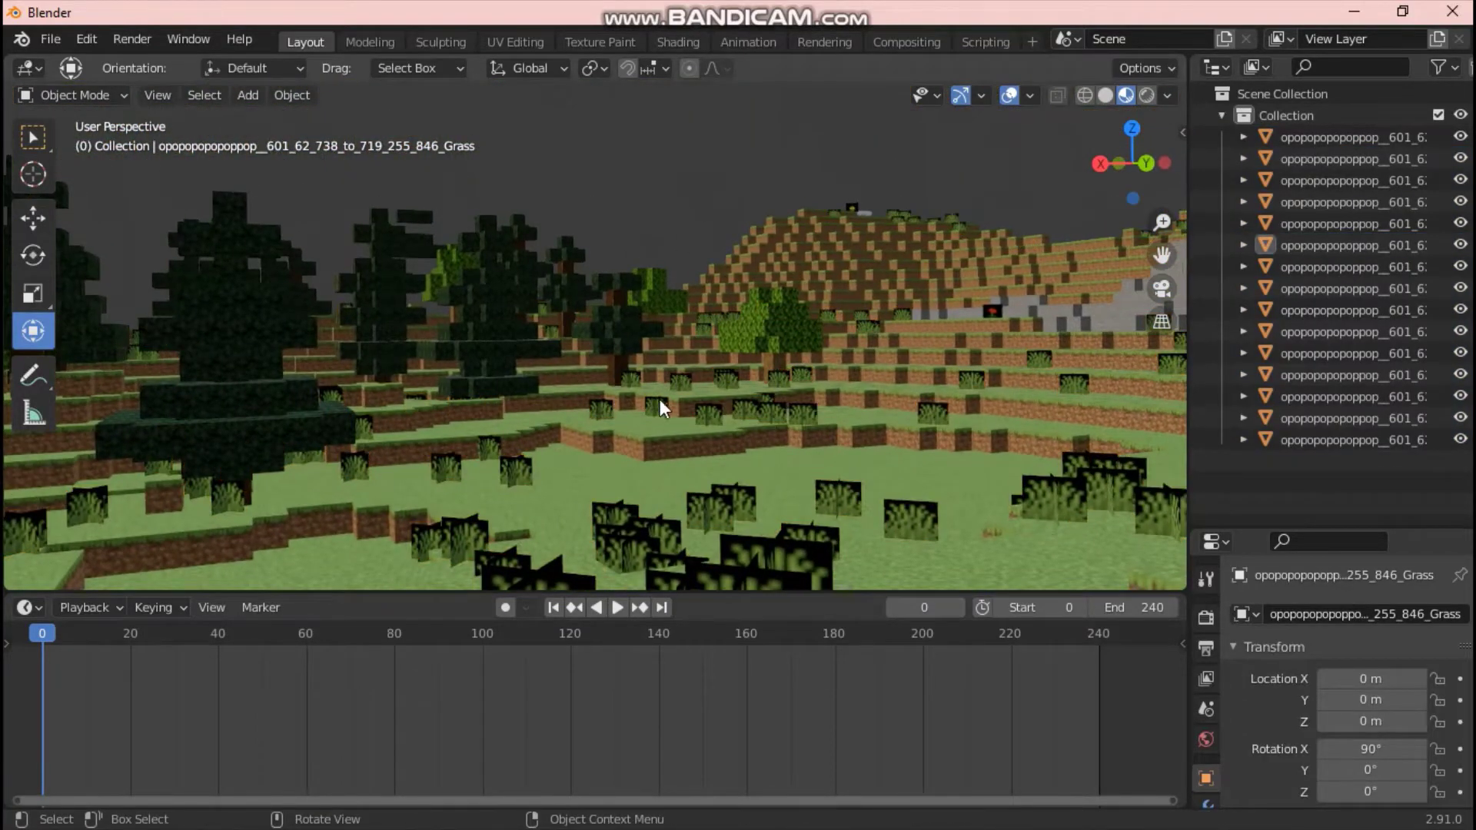
key("a")
left_click(652, 430)
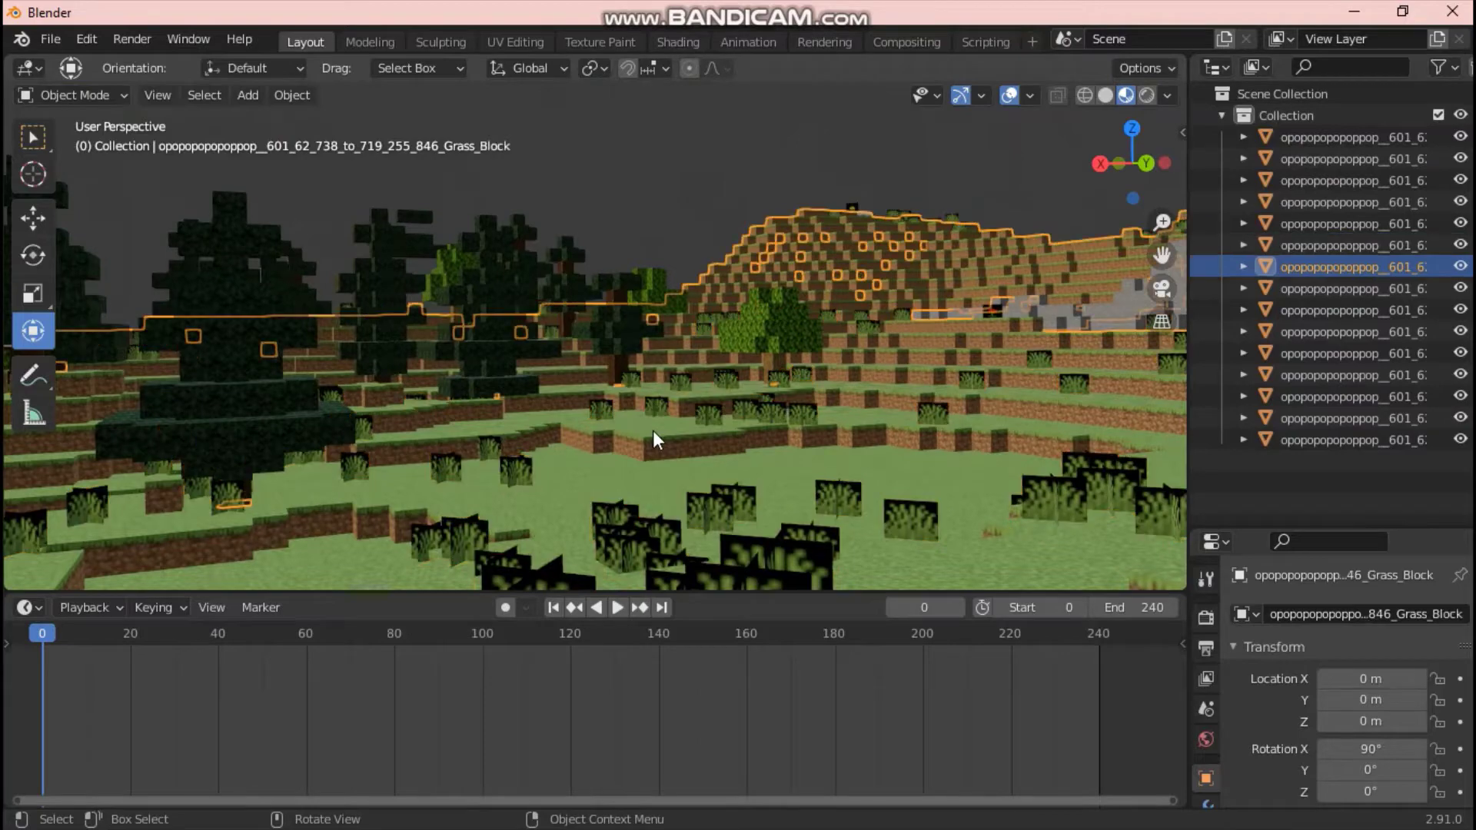
left_click(511, 282)
Fly around and away from the terrain to examine the trees, hills and outer edges of the world.
key("shift+grave")
key("w")
key("s")
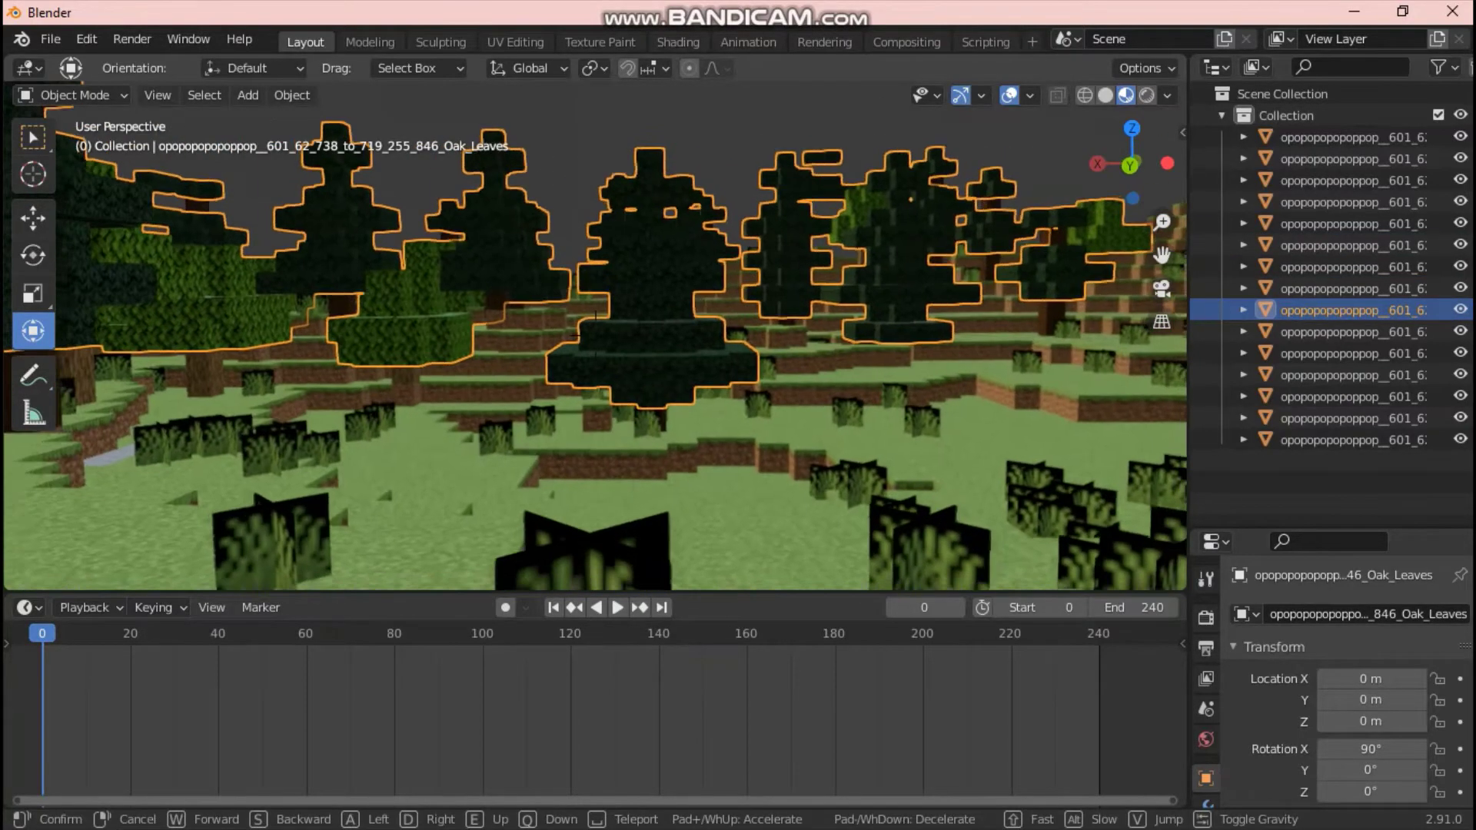
key("s")
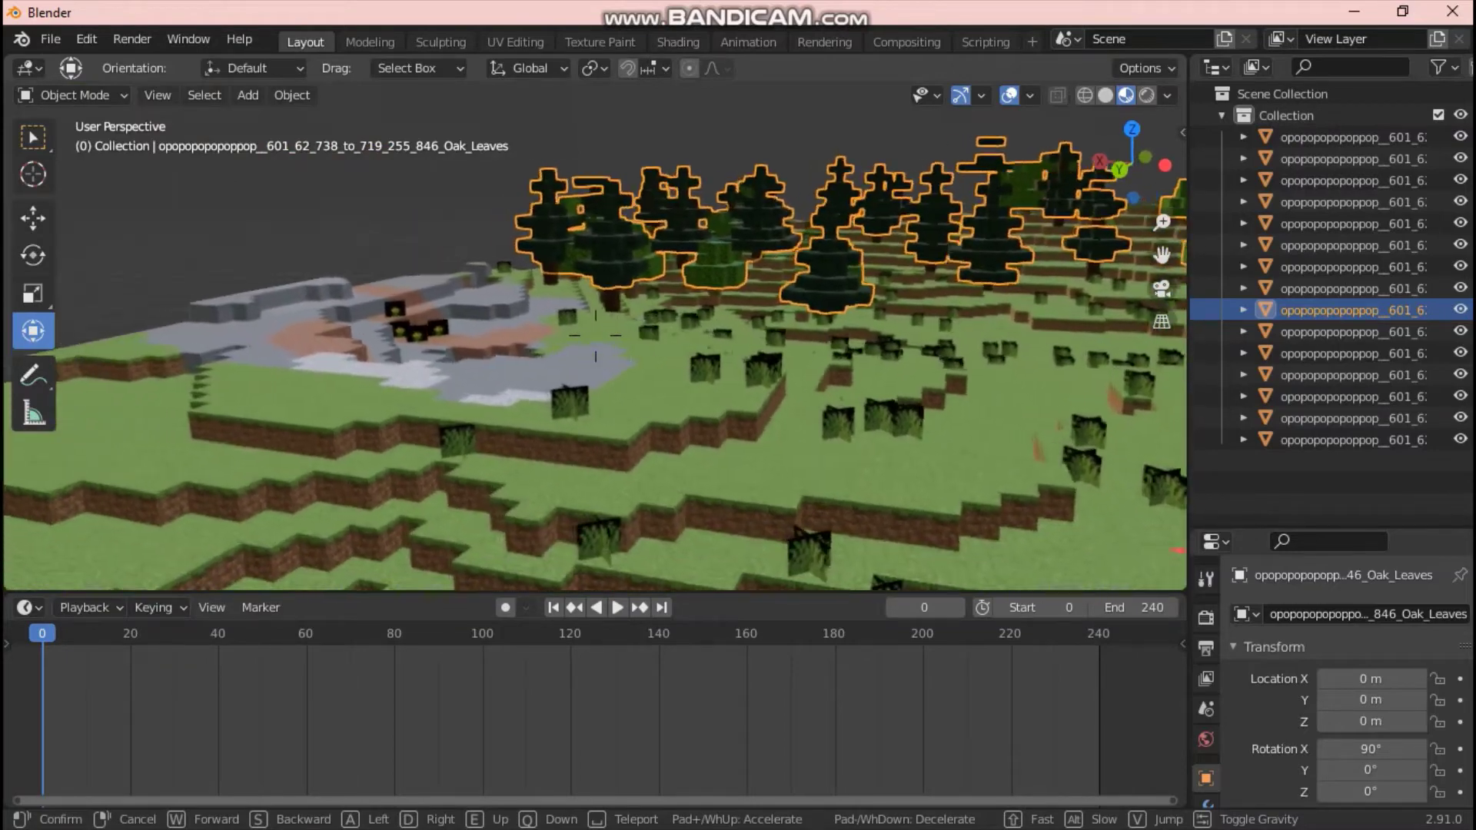
key("w")
key("a")
key("s")
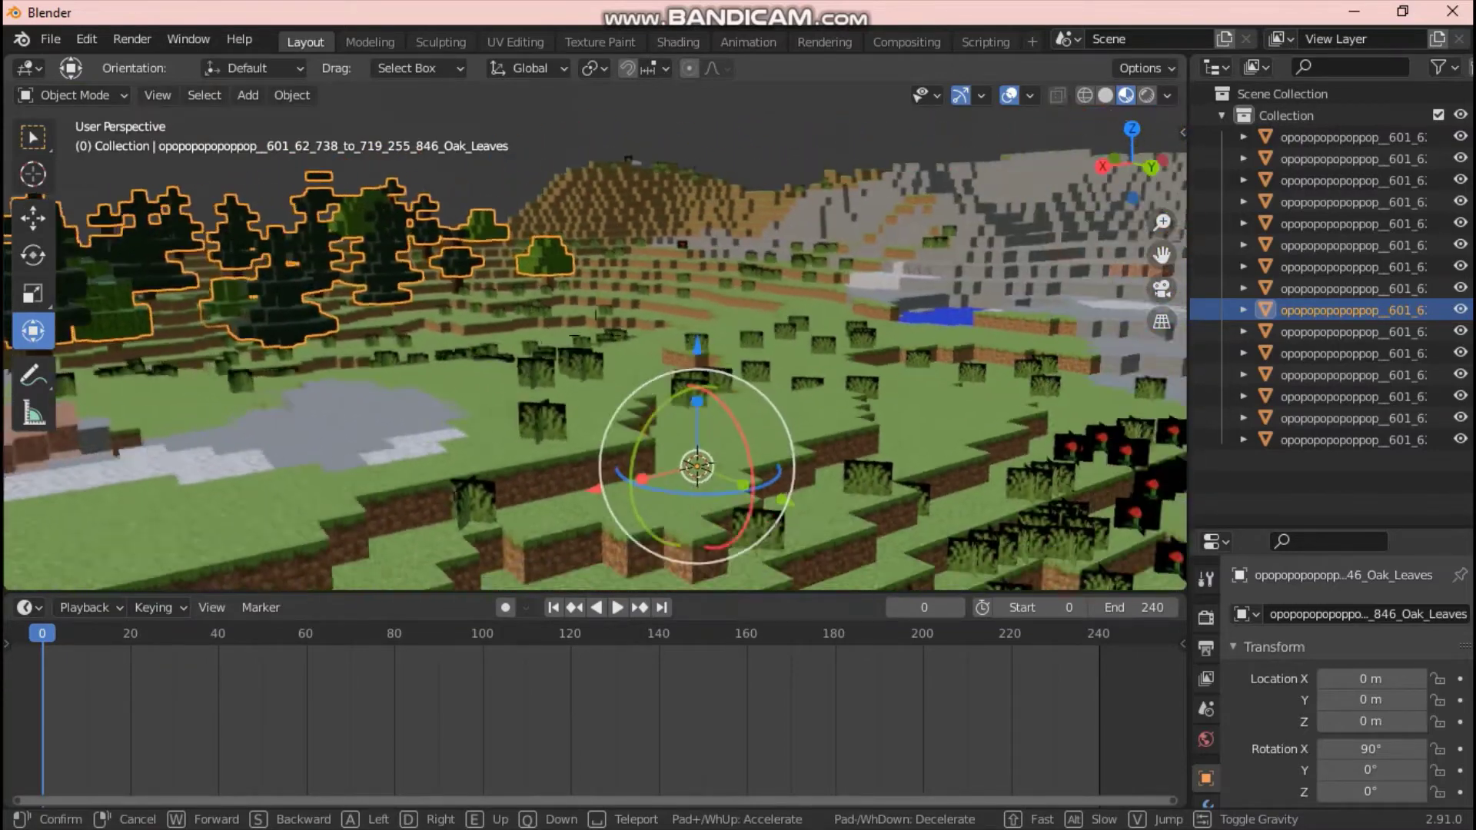
key("s")
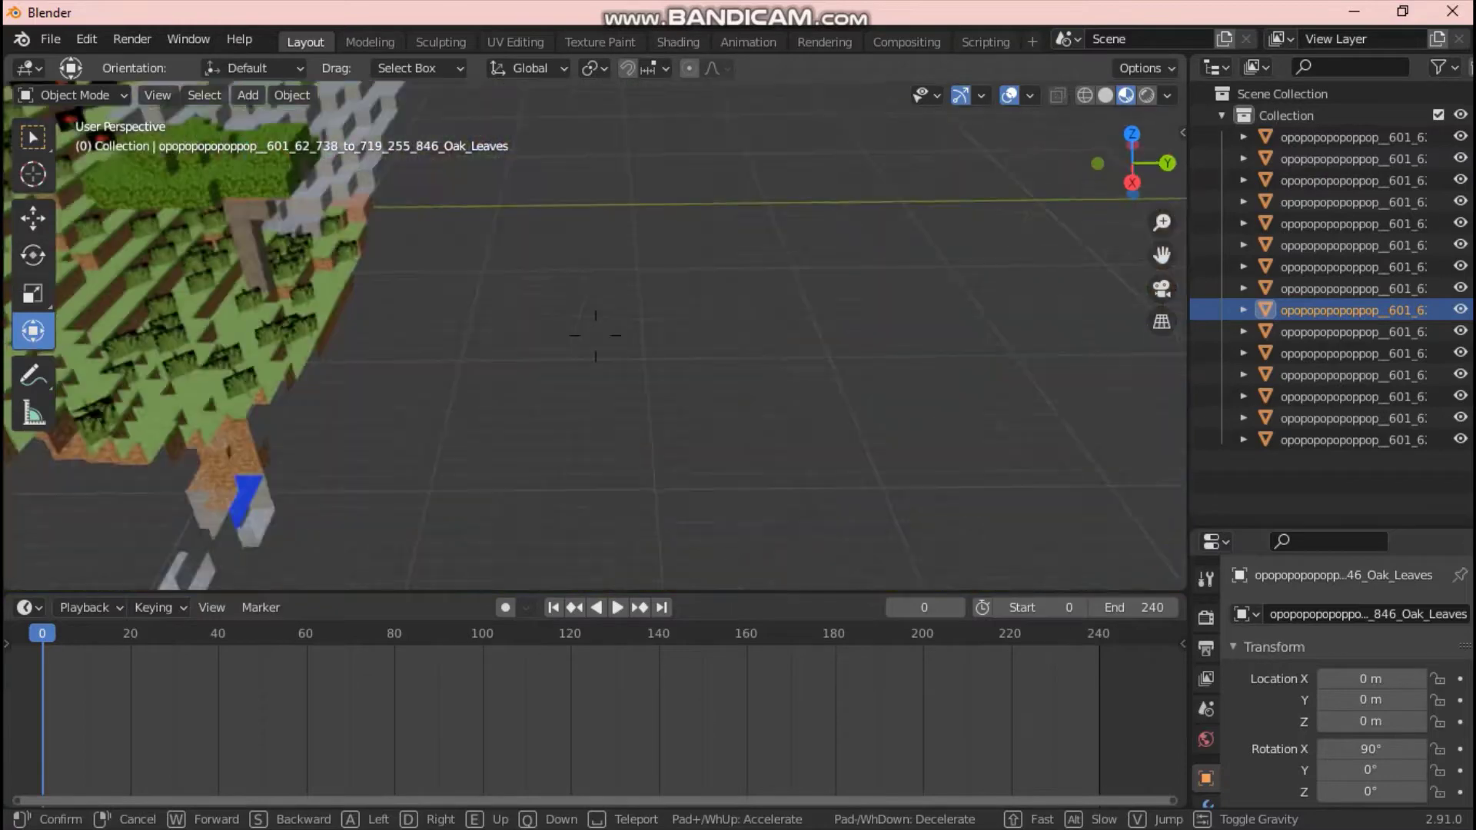
key("s")
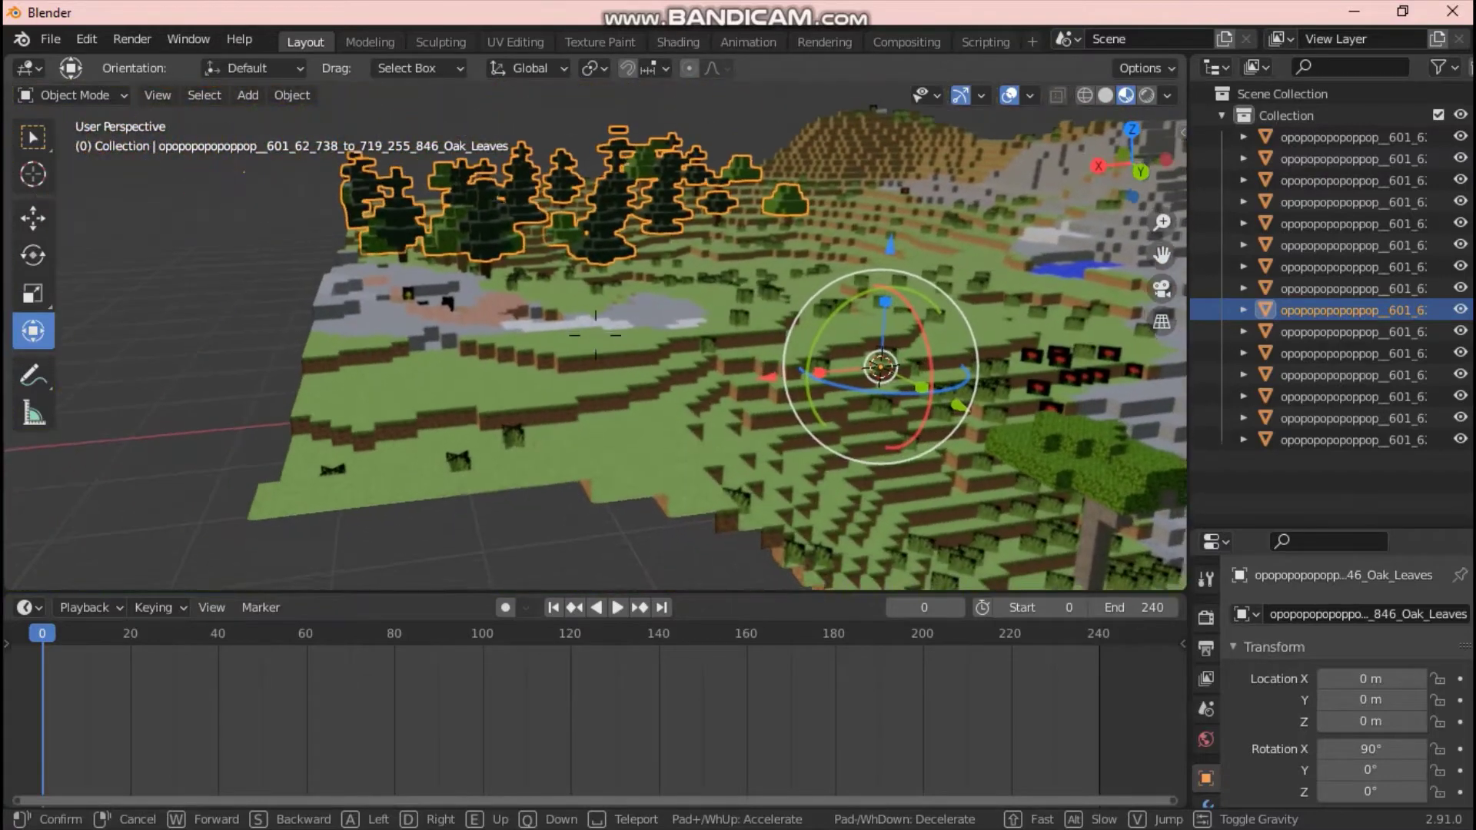
left_click(597, 335)
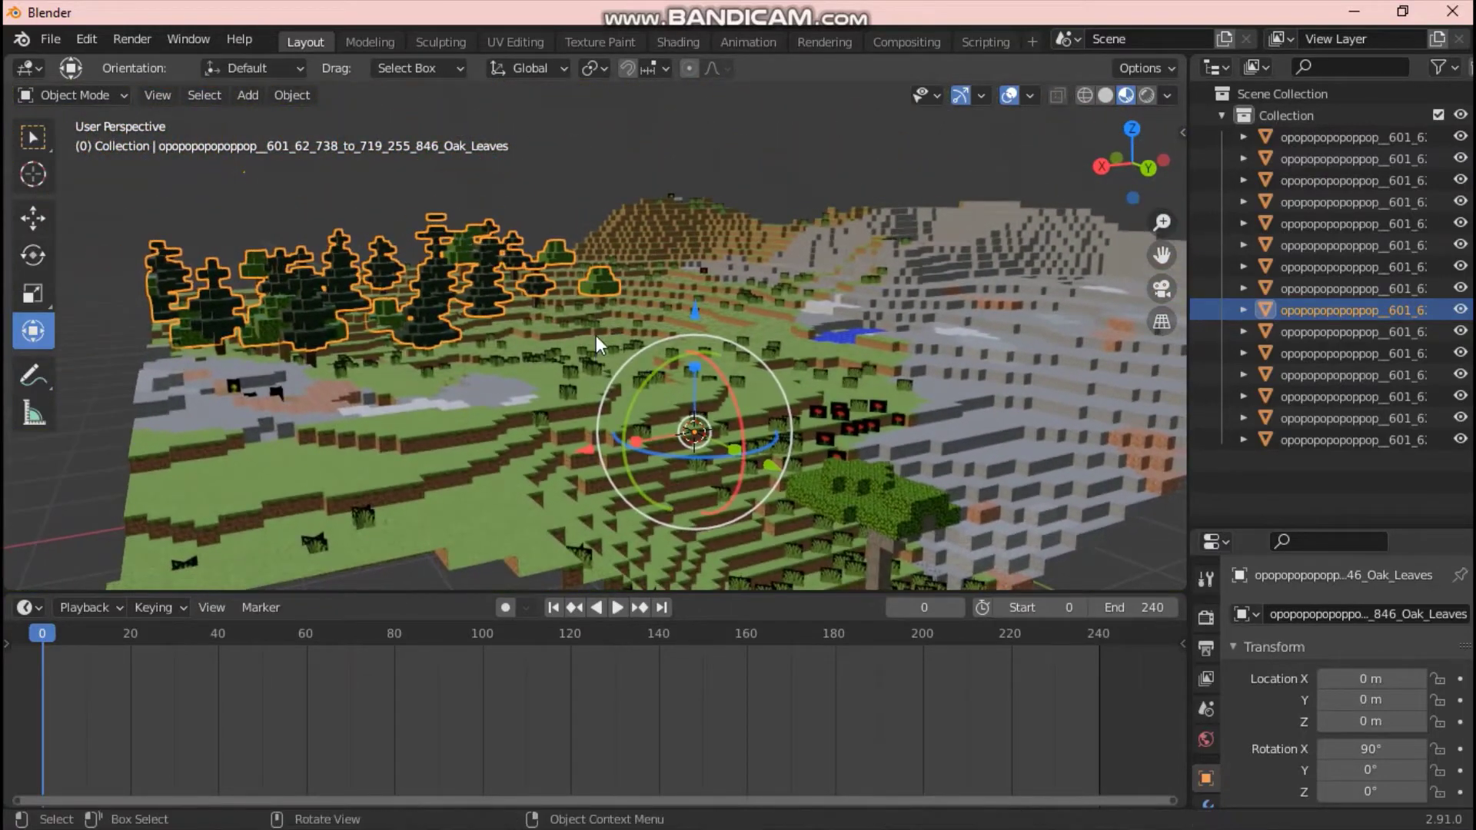
Select all the imported terrain objects and show the MCprep world import tools.
scroll(273, 246, "down", 2)
key("a")
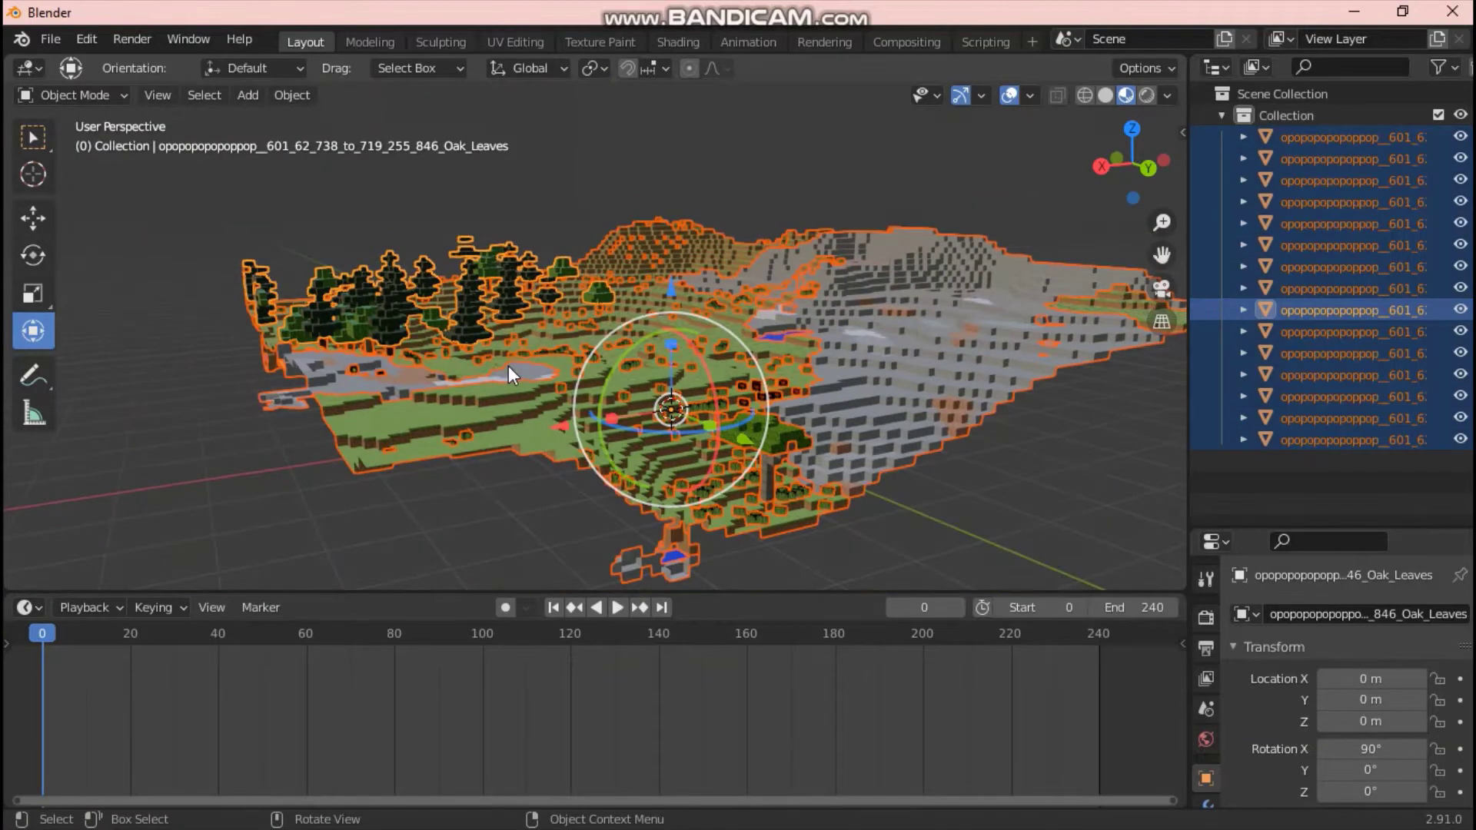
left_click(1180, 131)
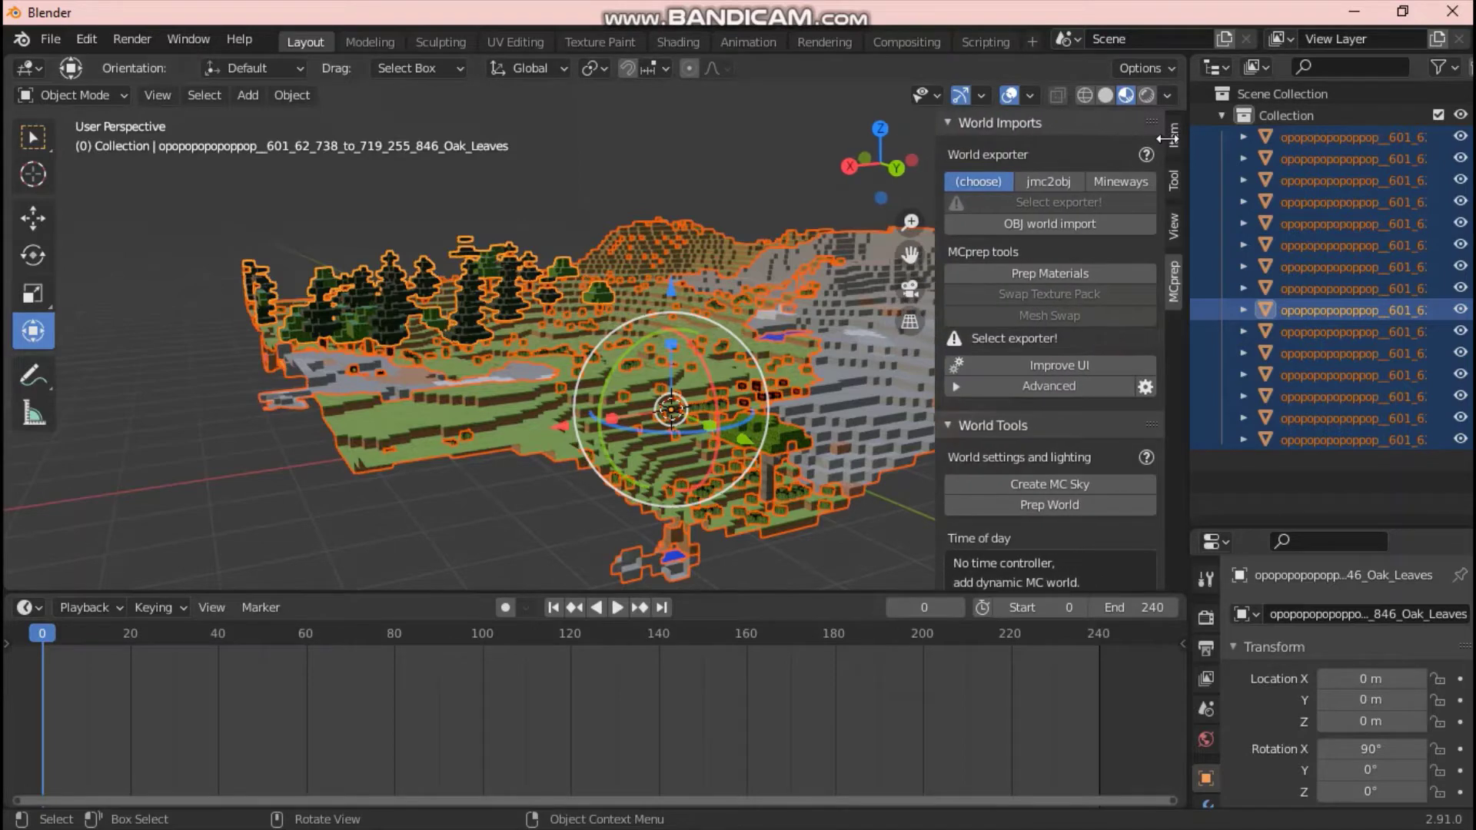
scroll(621, 366, "down", 3)
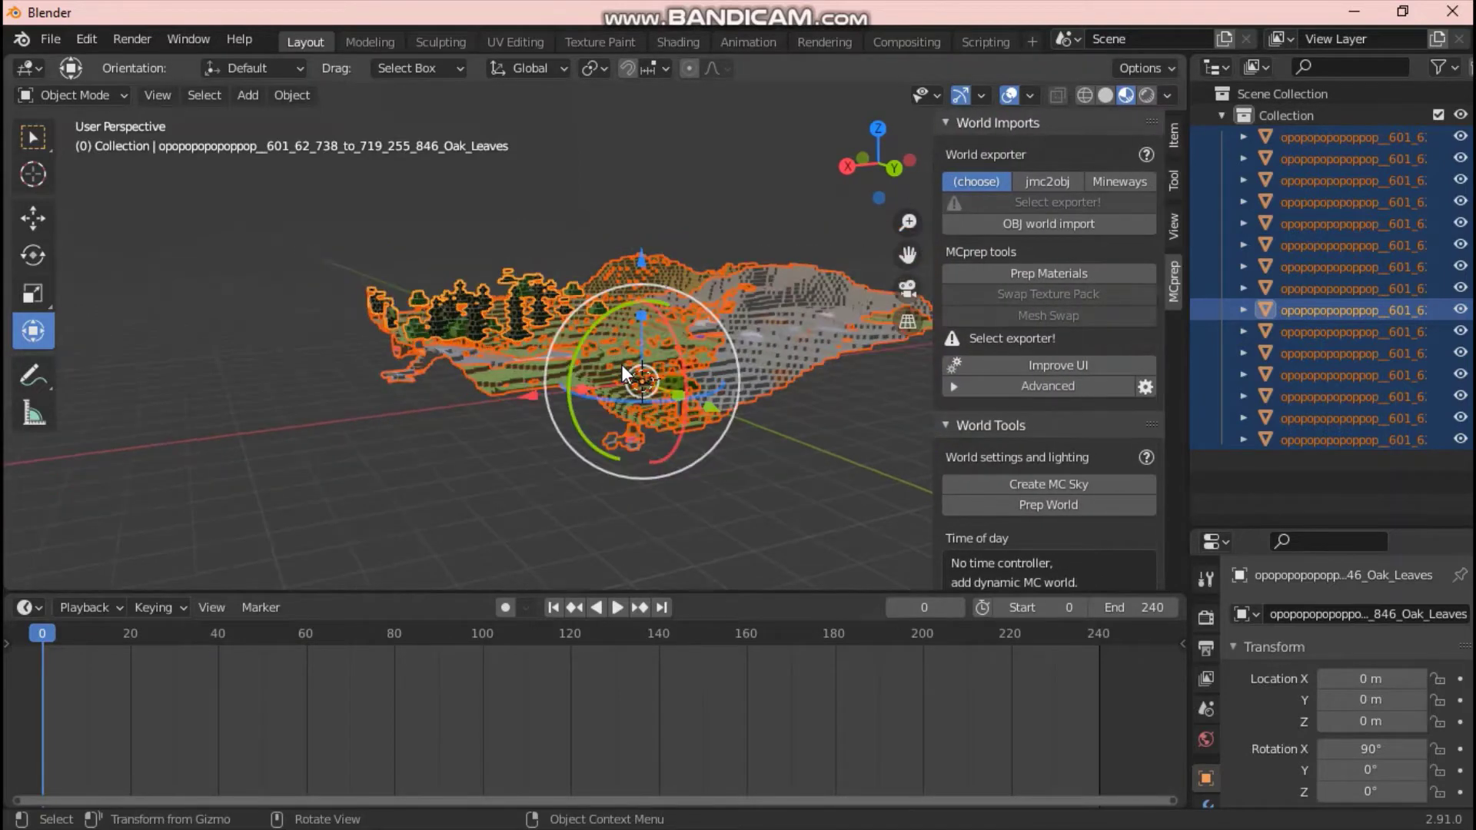
scroll(619, 366, "up", 6)
key("shift+grave")
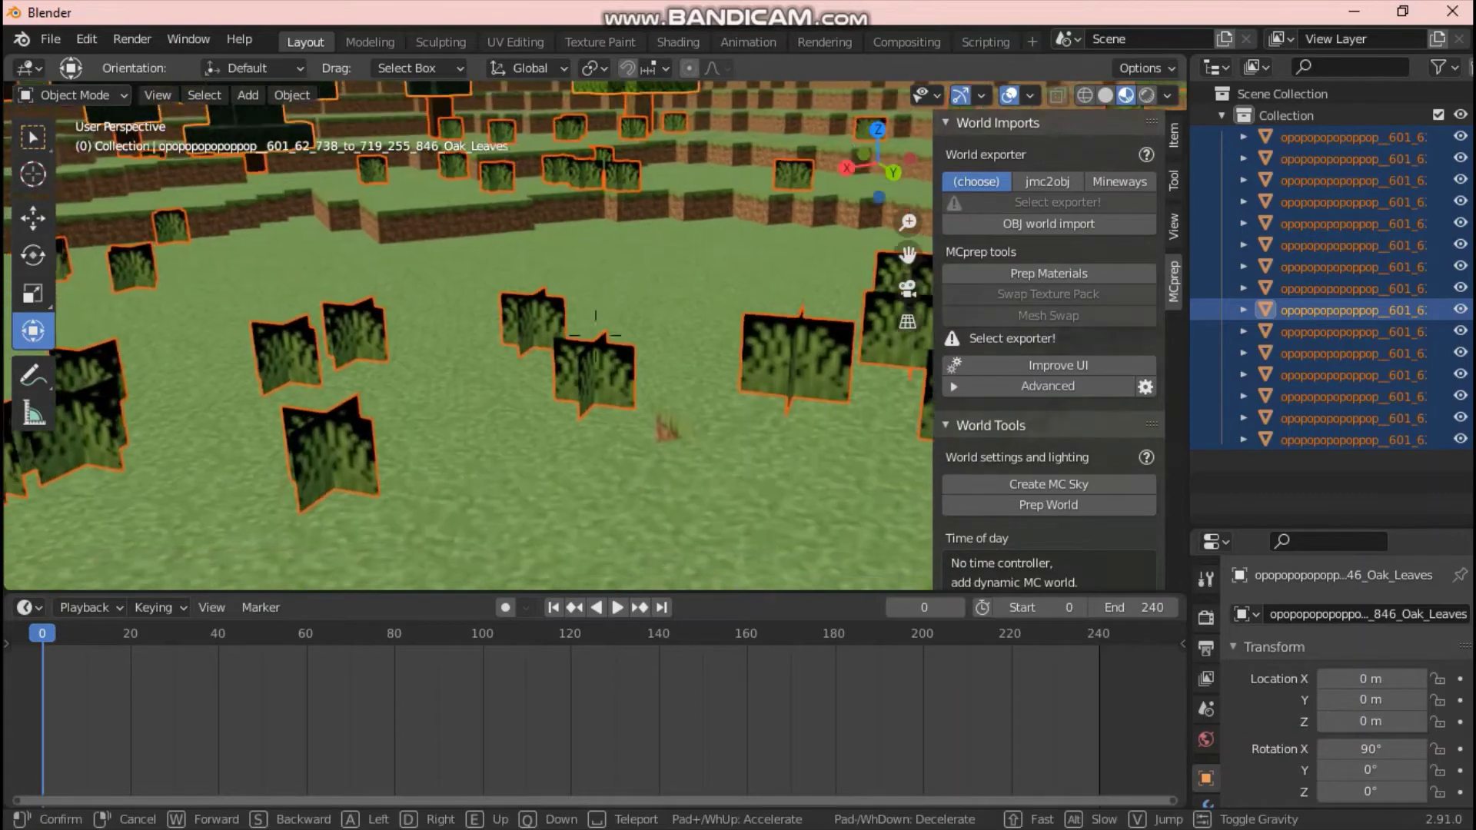
Fly low over the meadow to examine the grass plants' black backgrounds before preparing the materials.
key("w")
key("s")
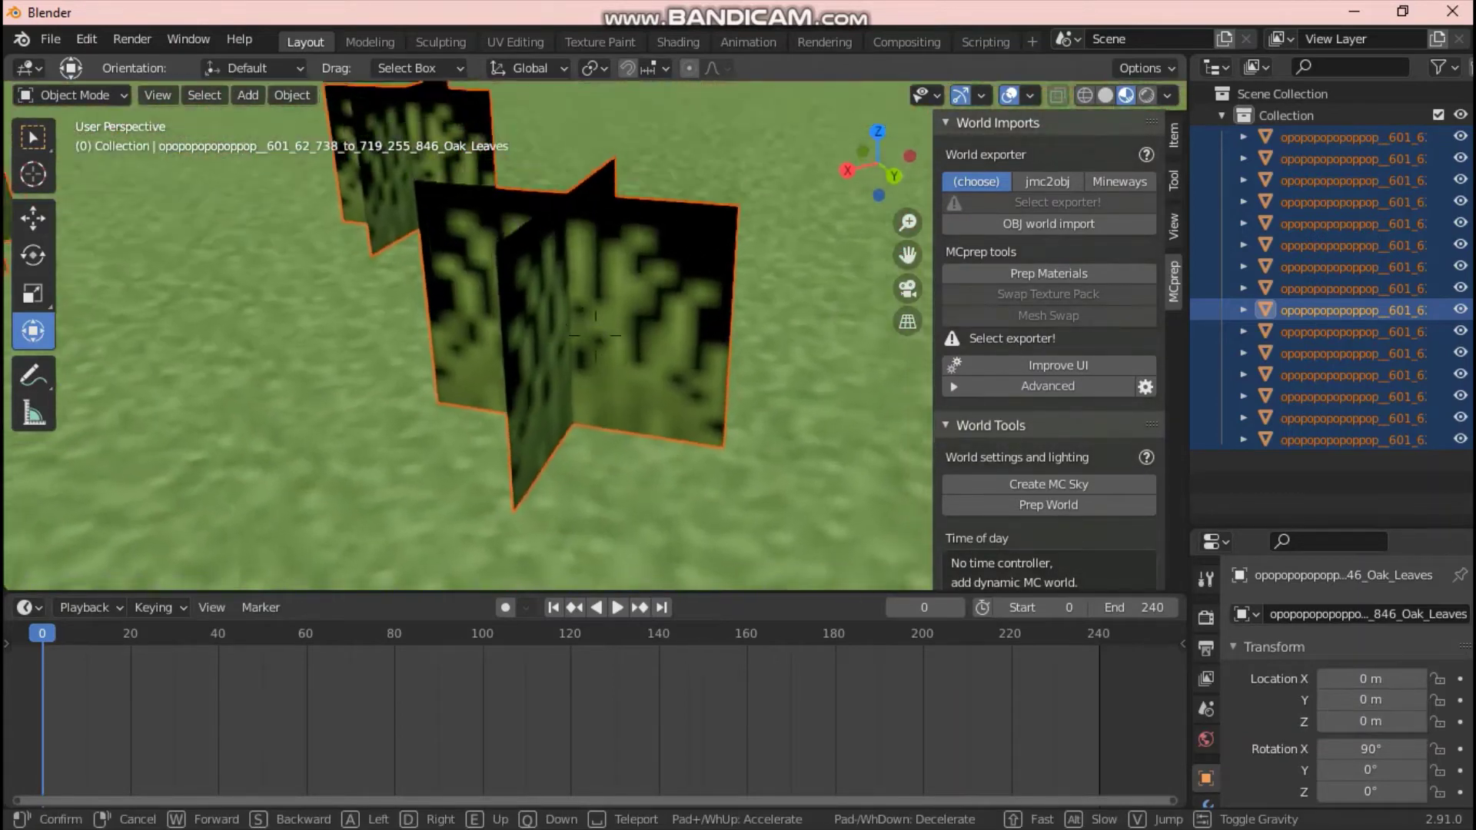
key("s")
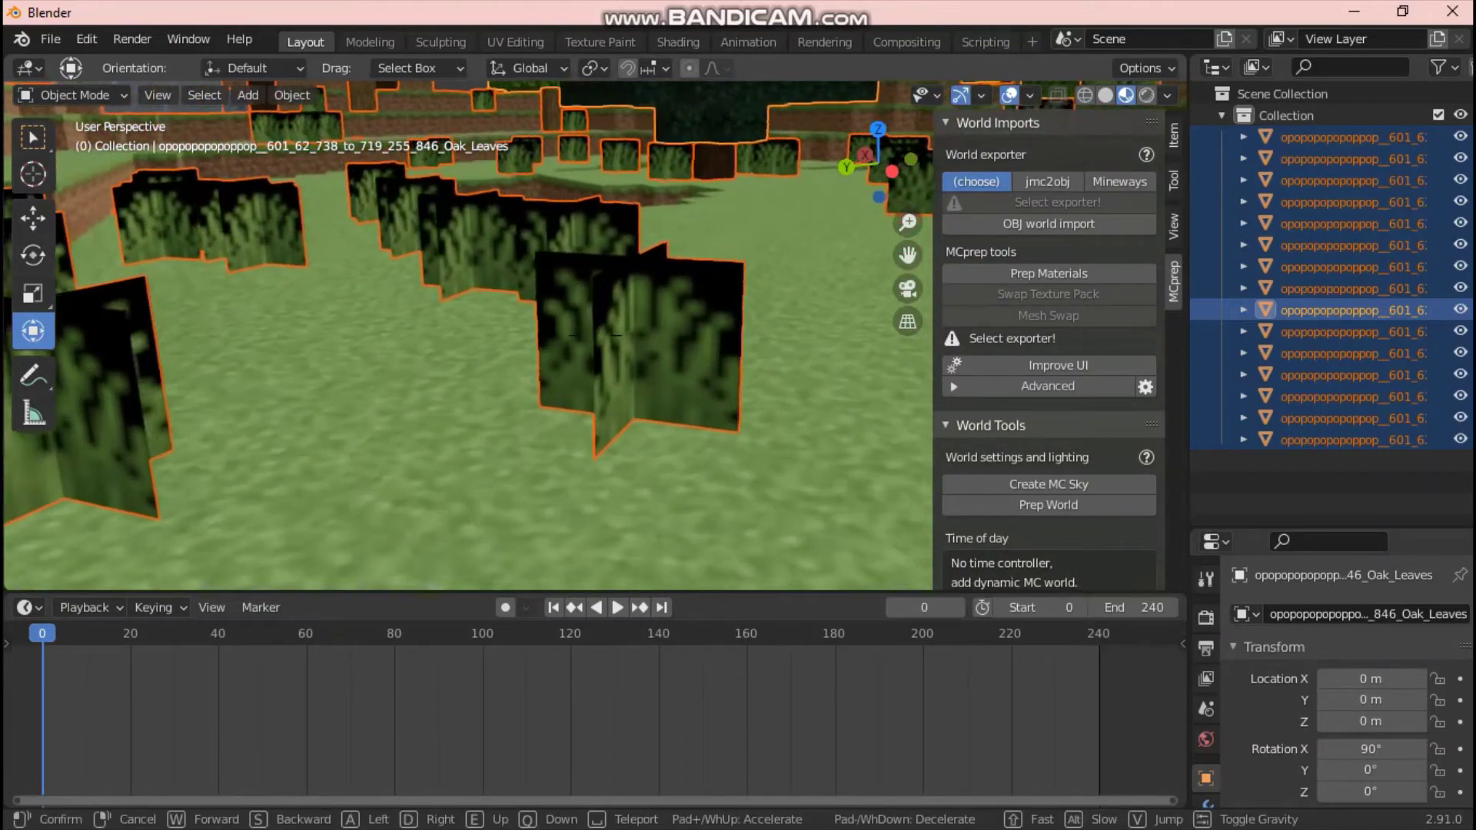
key("d")
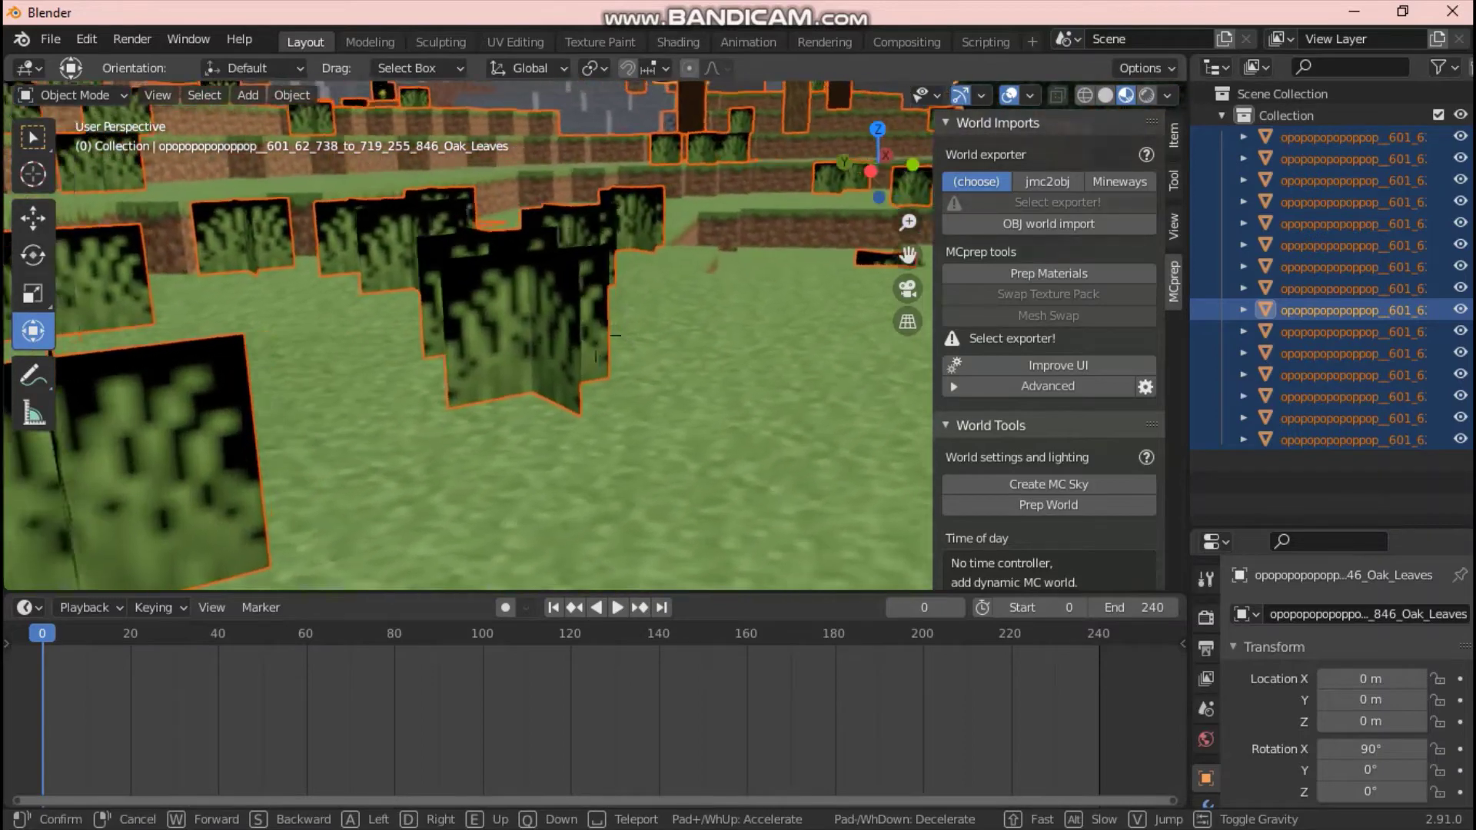
key("w")
key("d")
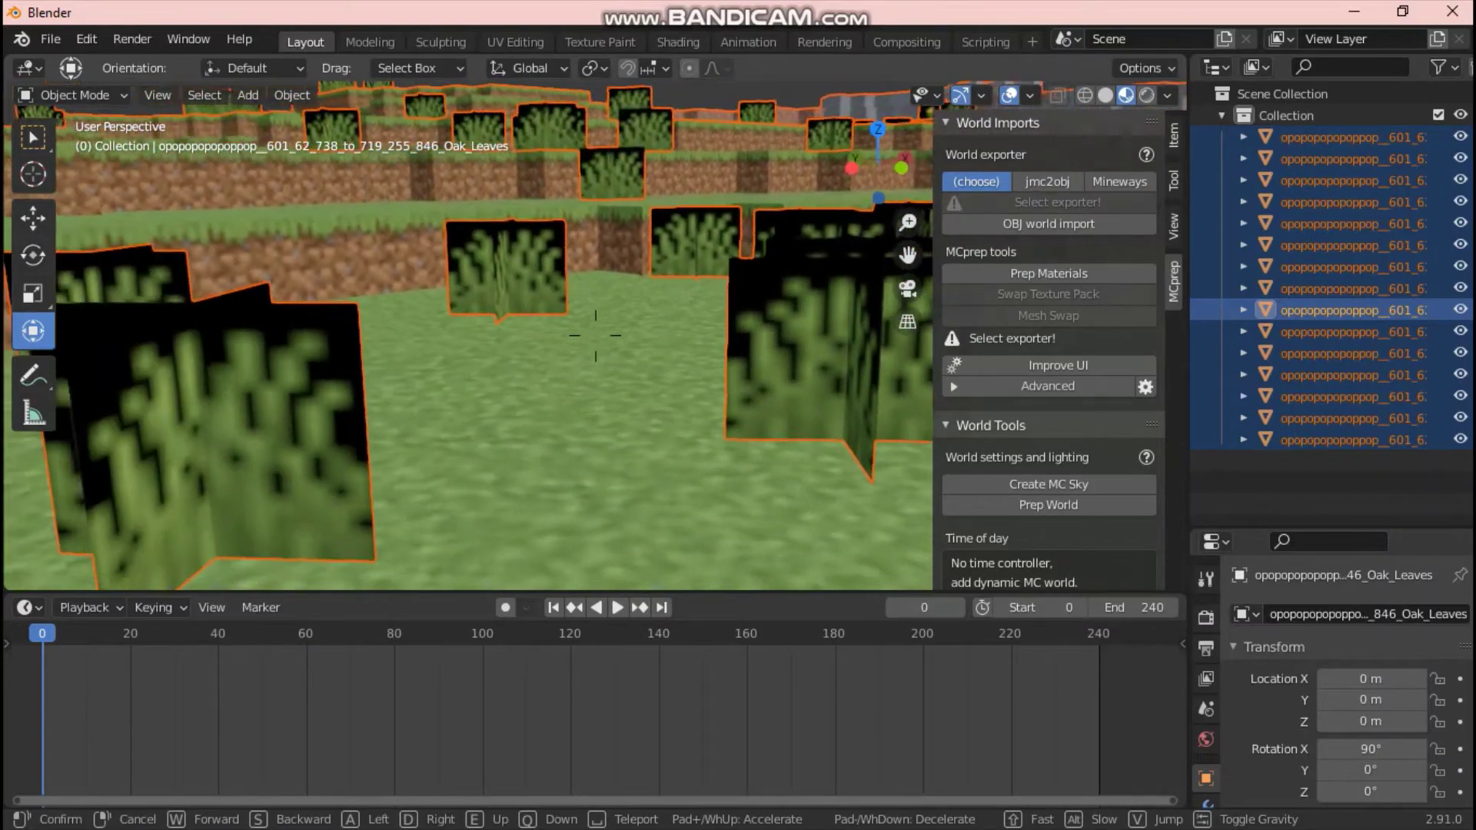
key("s")
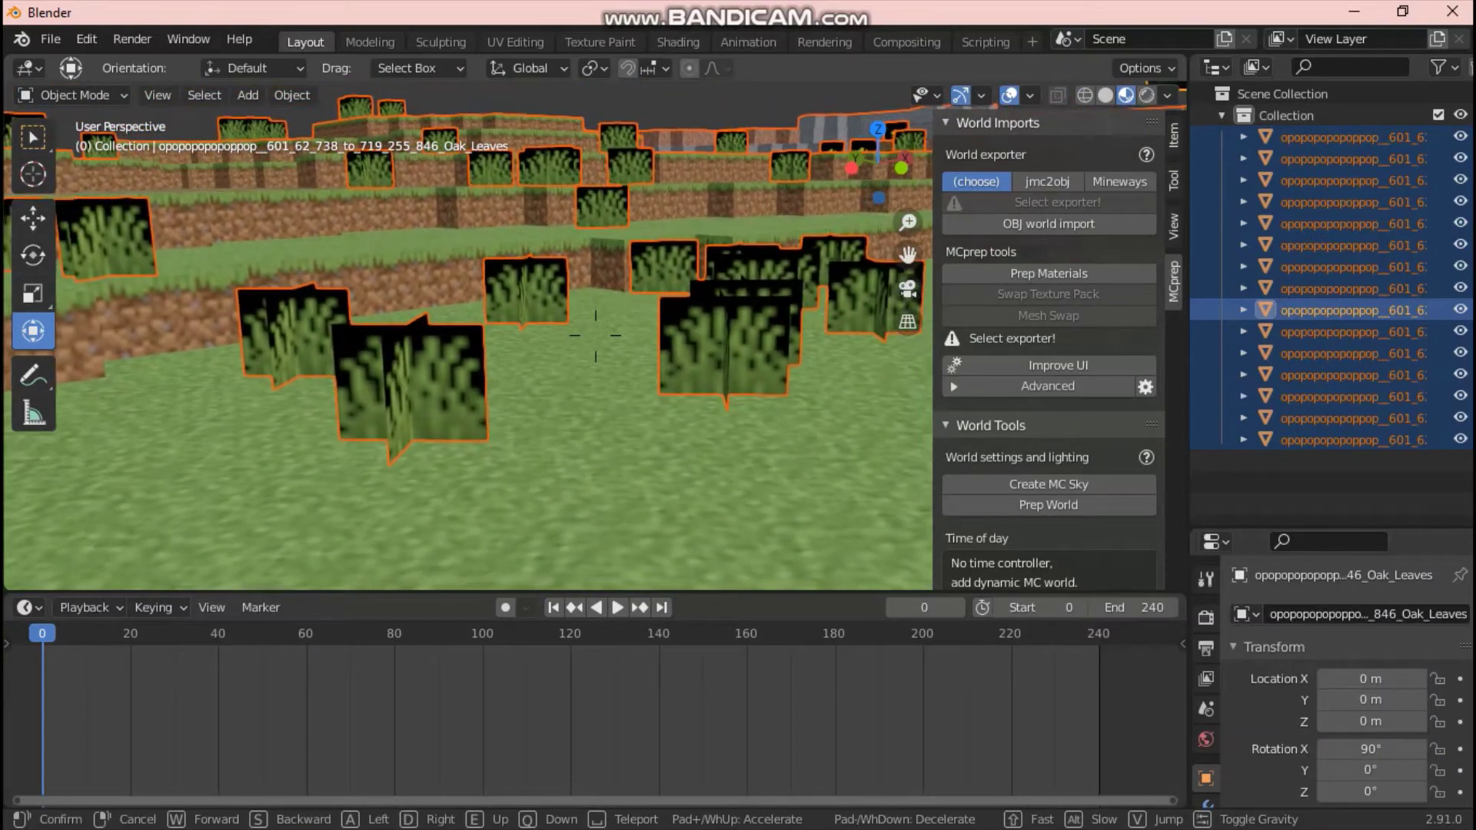
key("w")
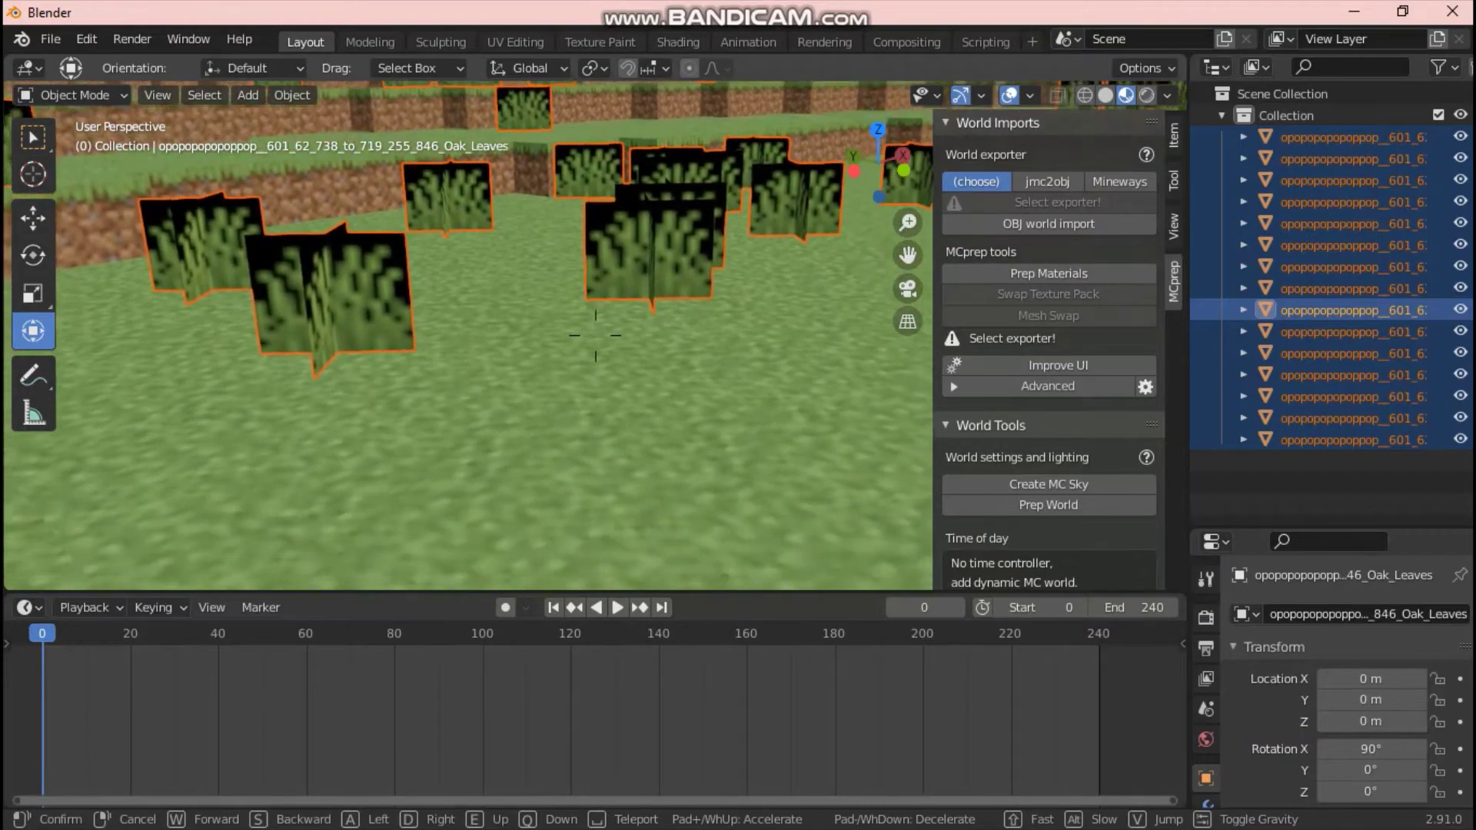
key("s")
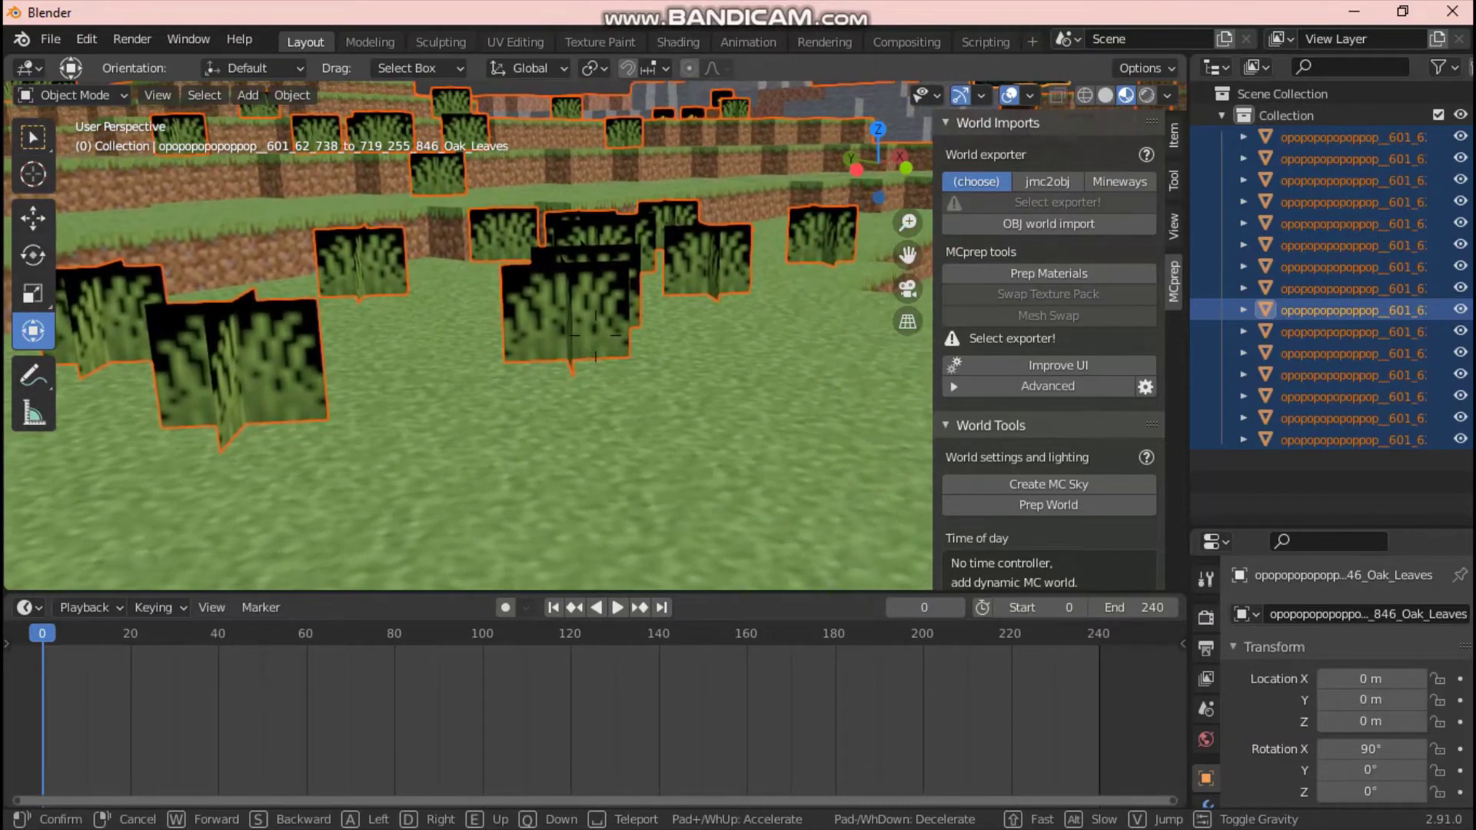
key("s")
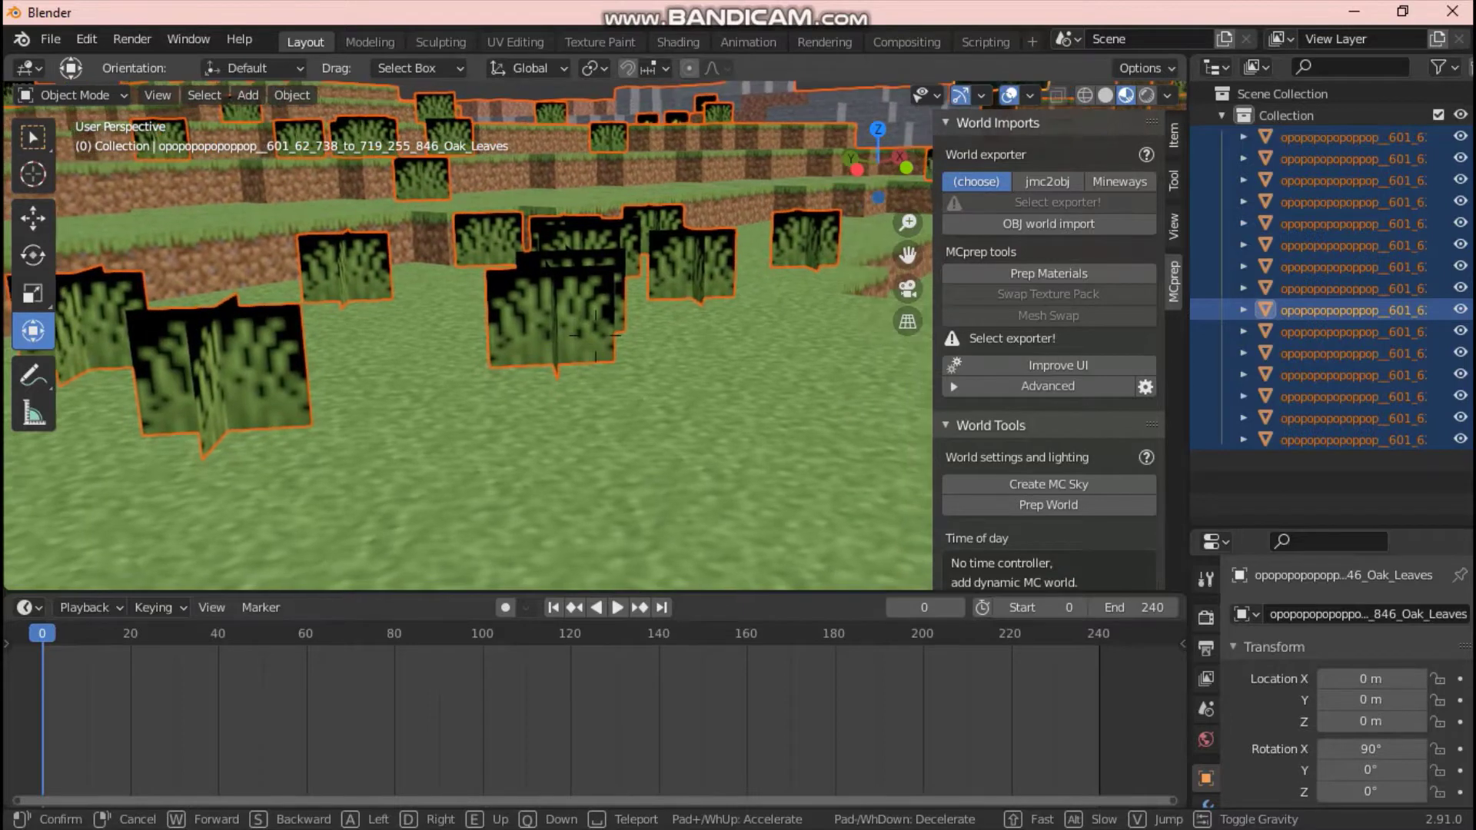
left_click(596, 335)
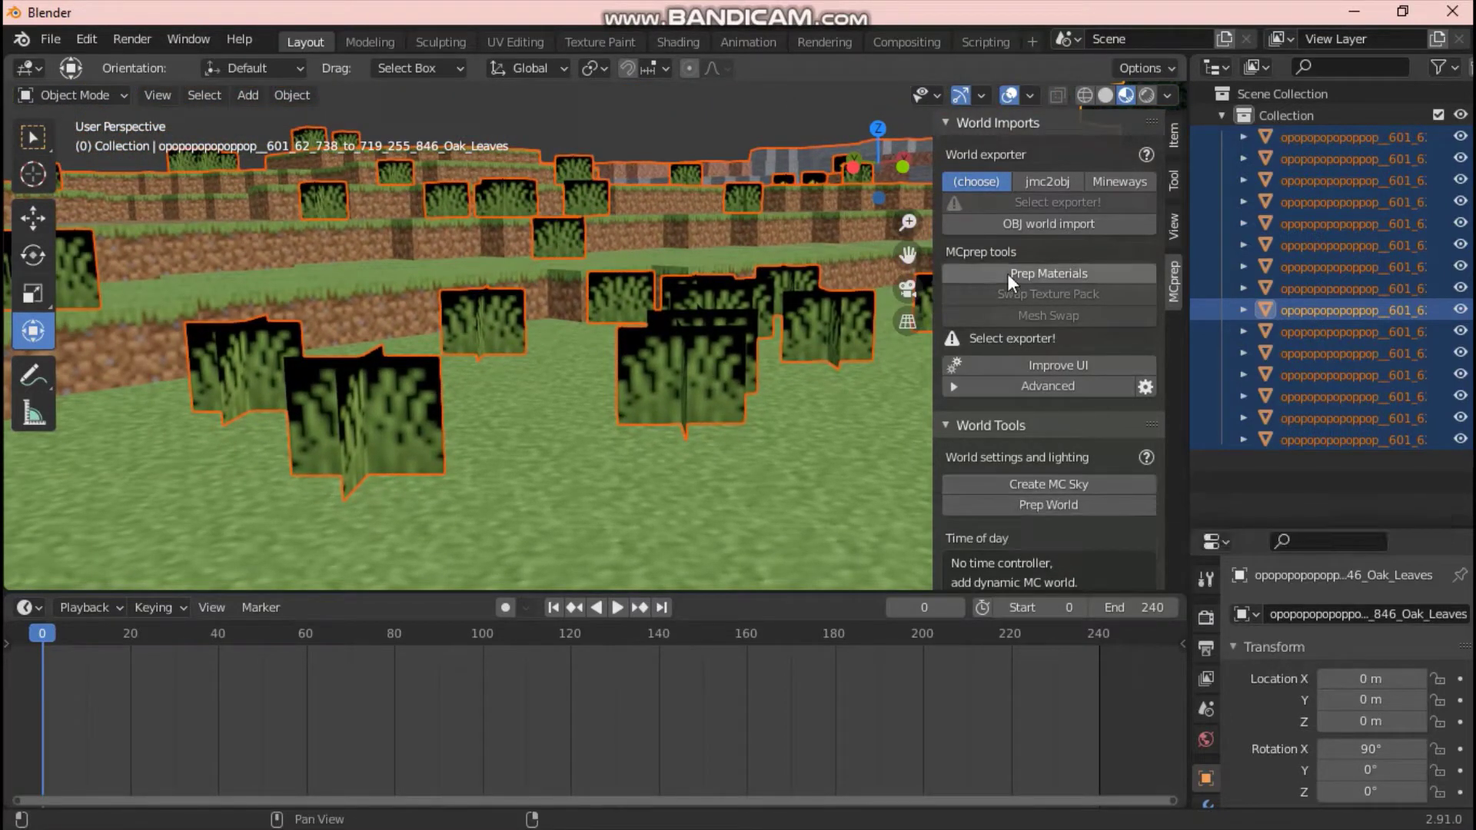
Run MCprep's Prep Materials on all the selected world objects, and hide the sidebar.
scroll(681, 366, "down", 5)
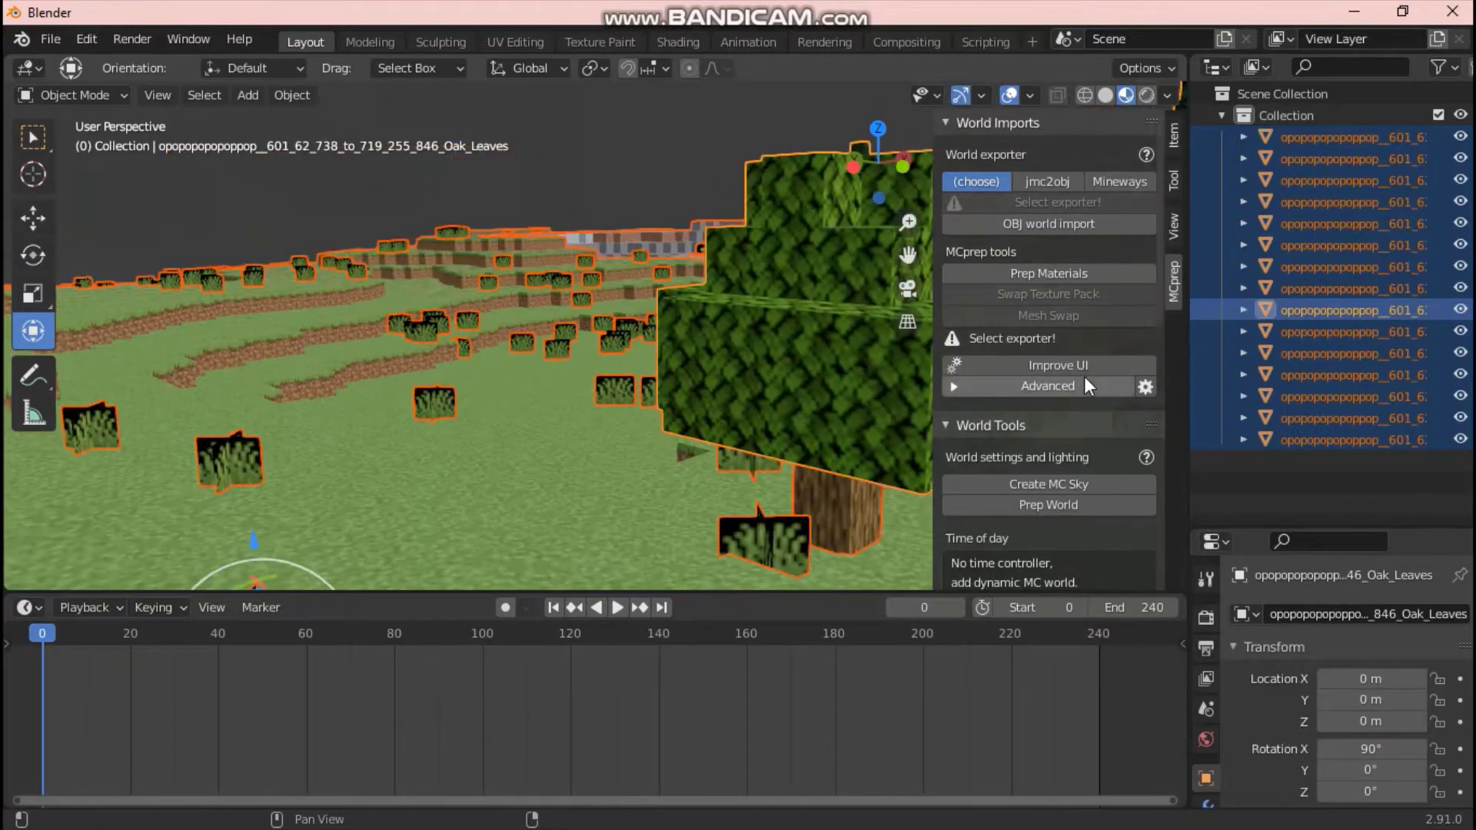
left_click(1067, 271)
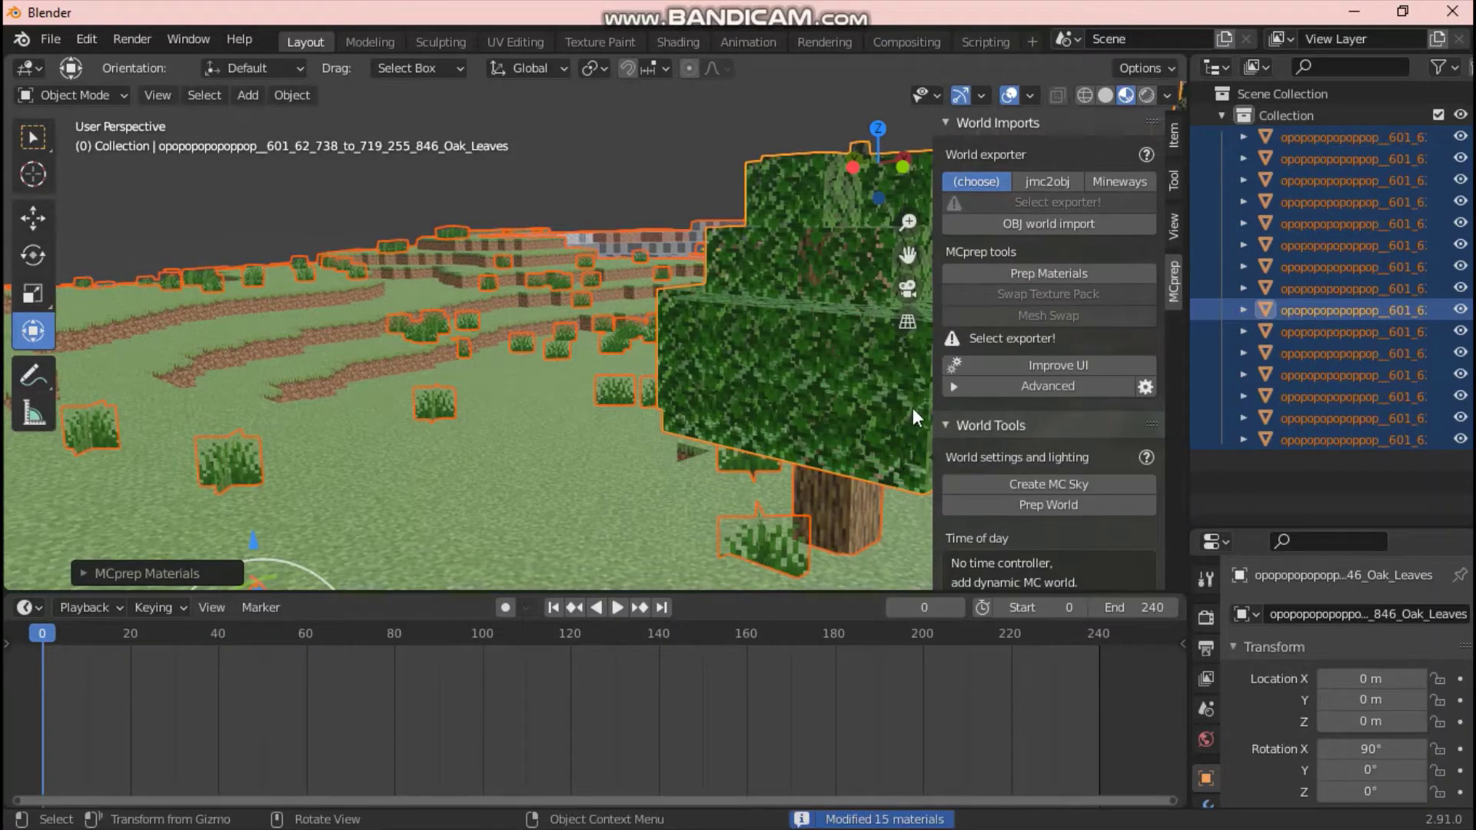
key("n")
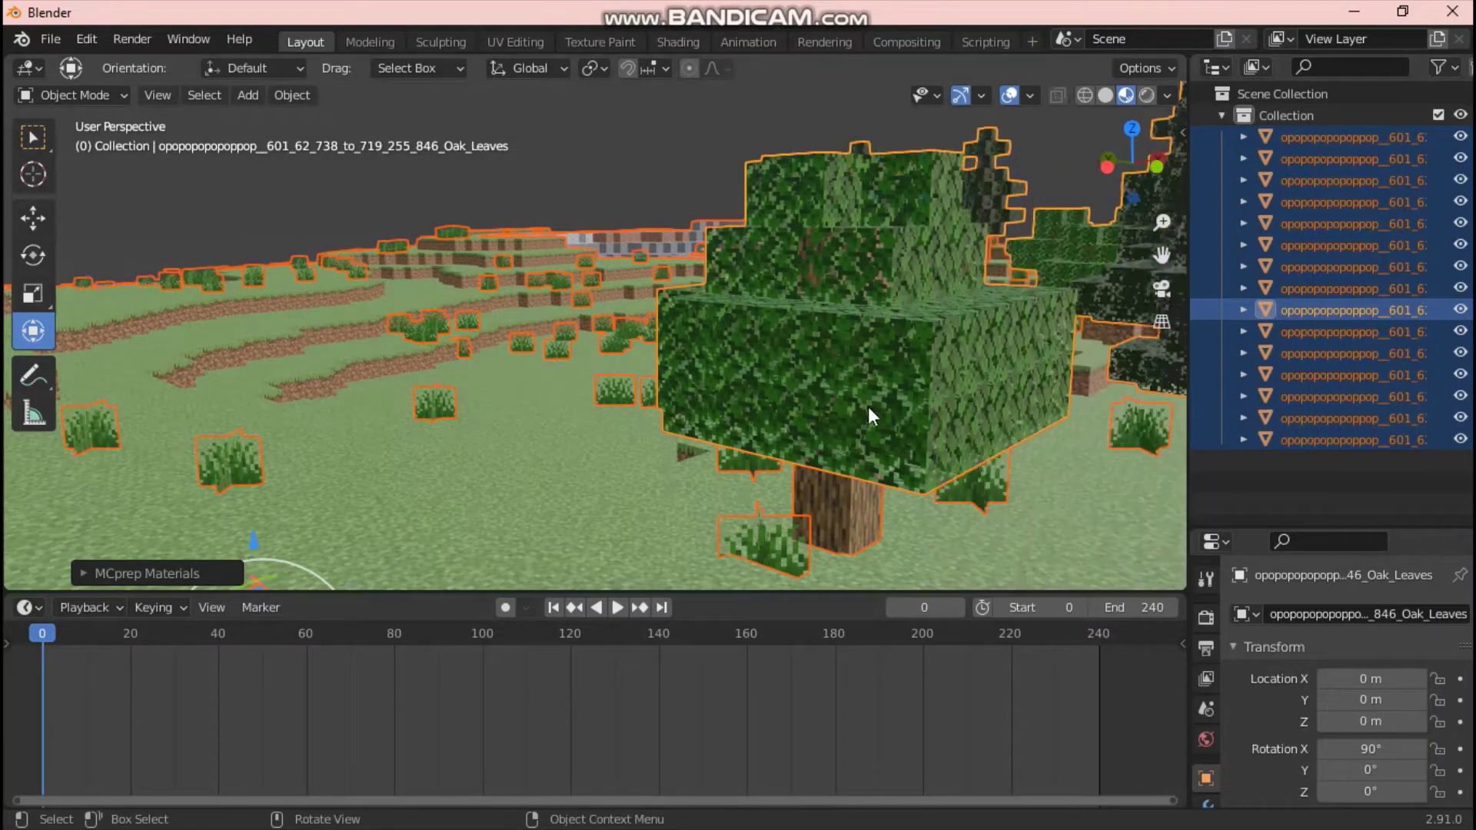
Fly in close to the oak leaves and grass plants to examine their transparency and prepared textures.
key("shift+grave")
key("w")
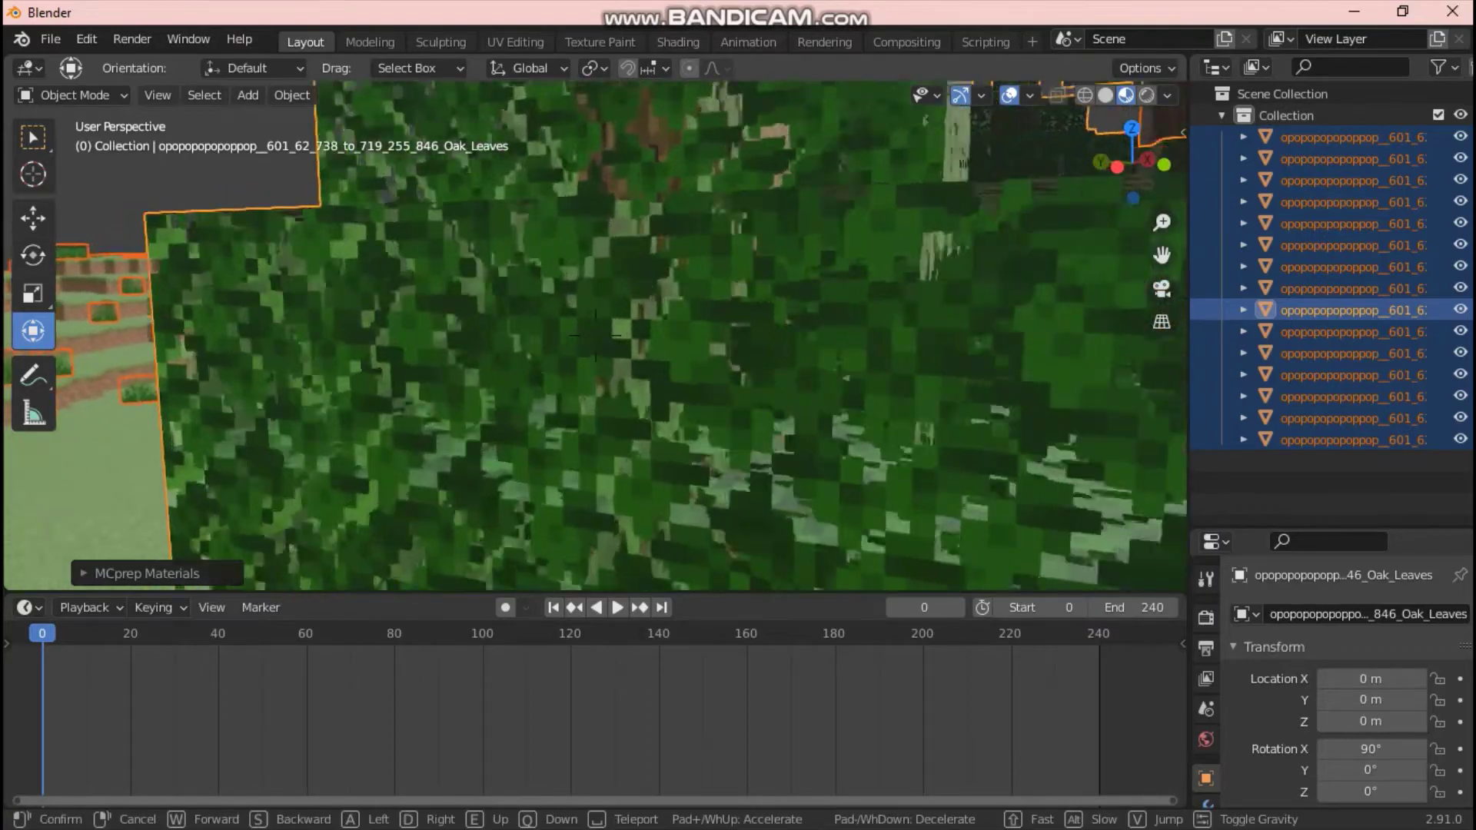
key("s")
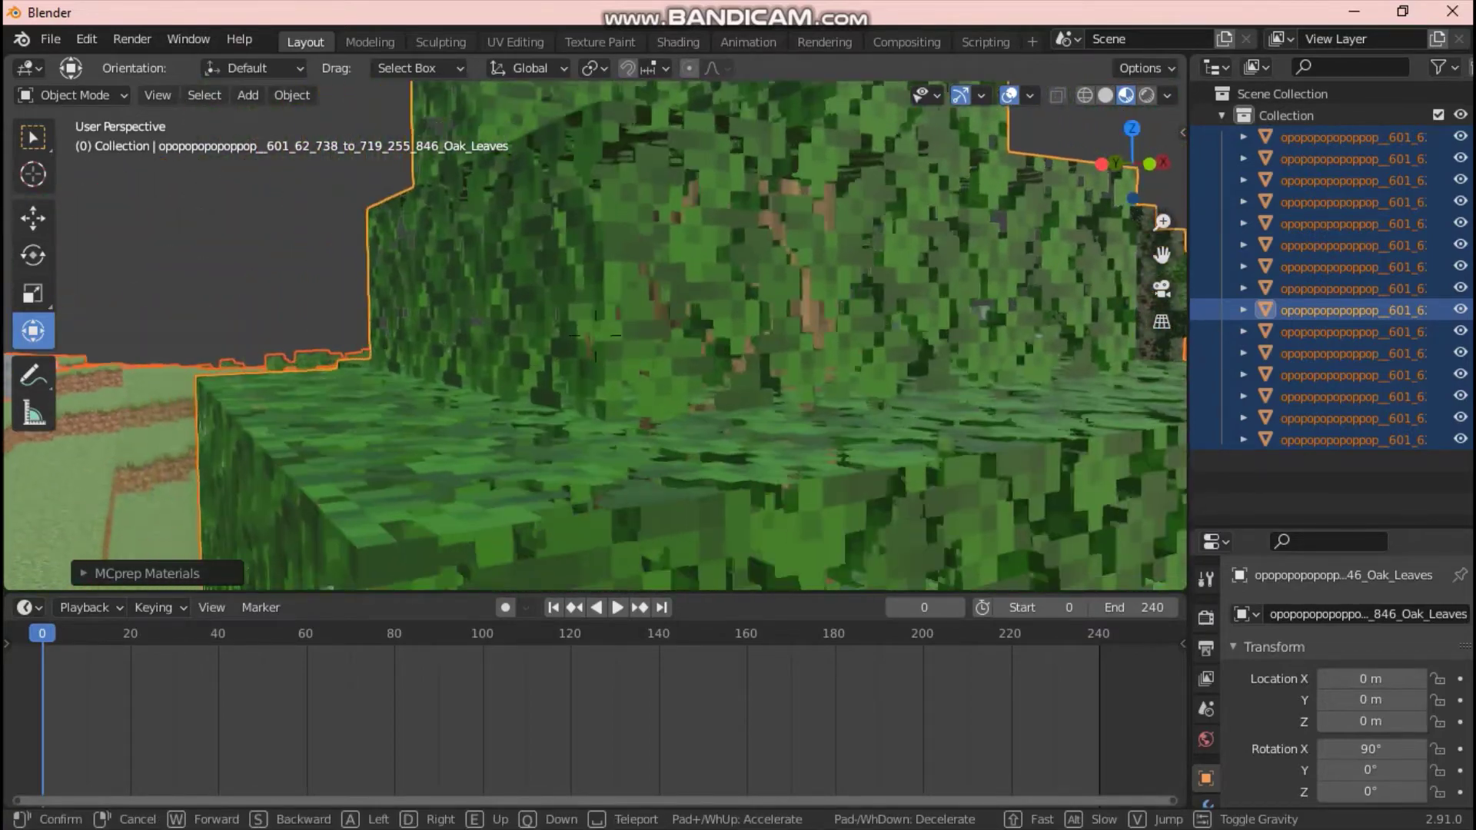
key("s")
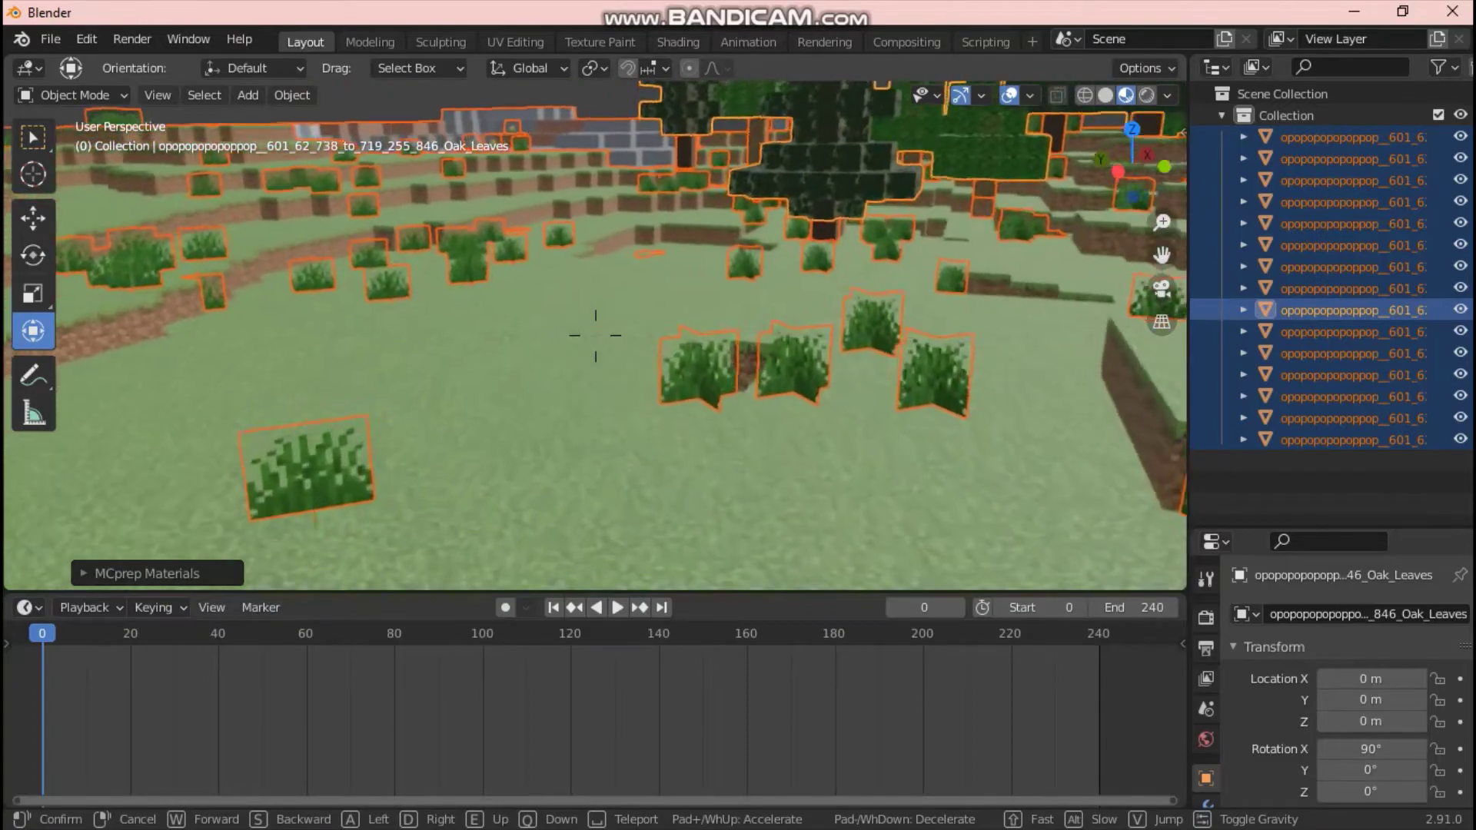
key("w")
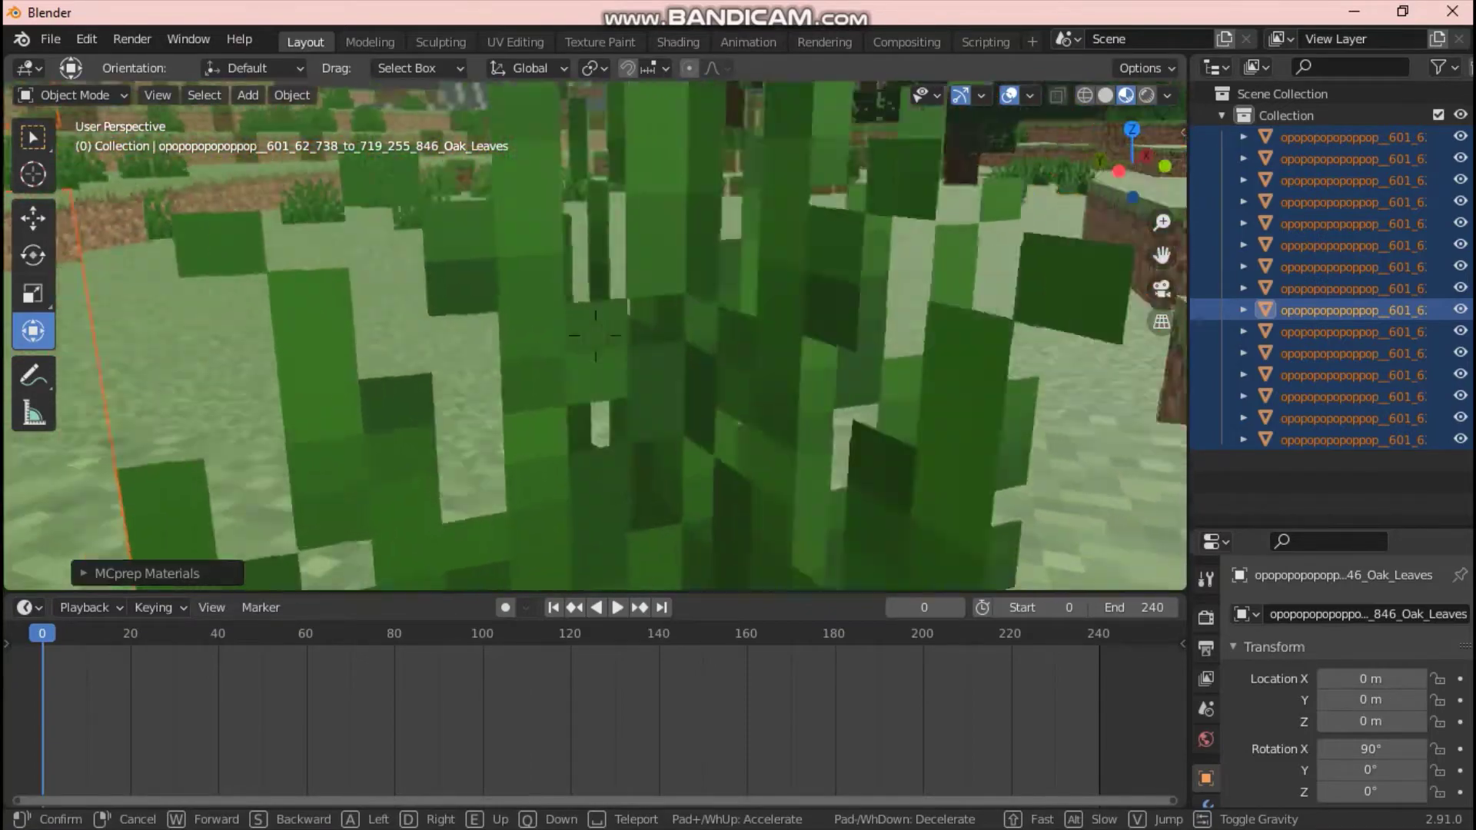
key("s")
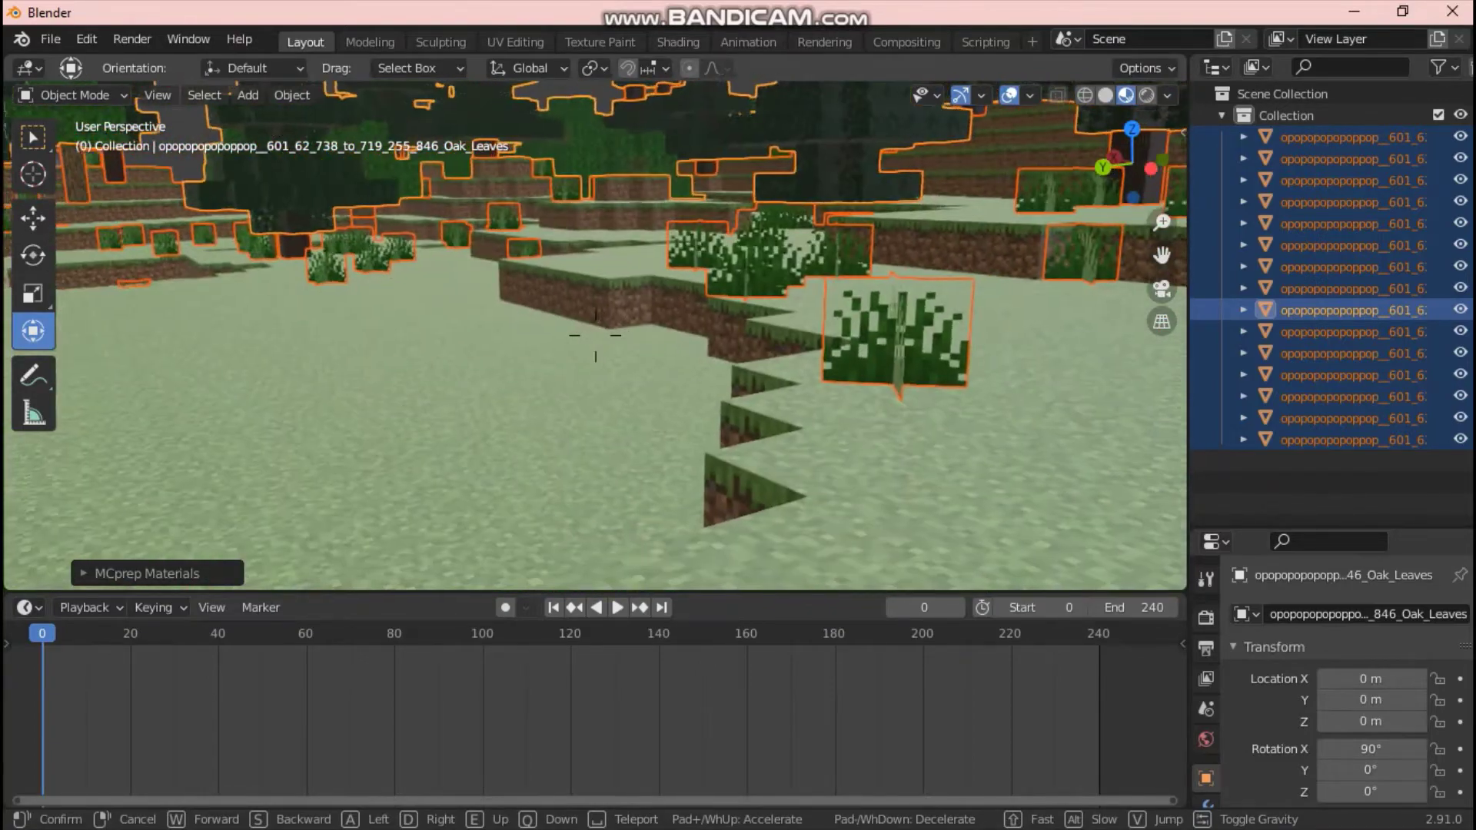
key("w")
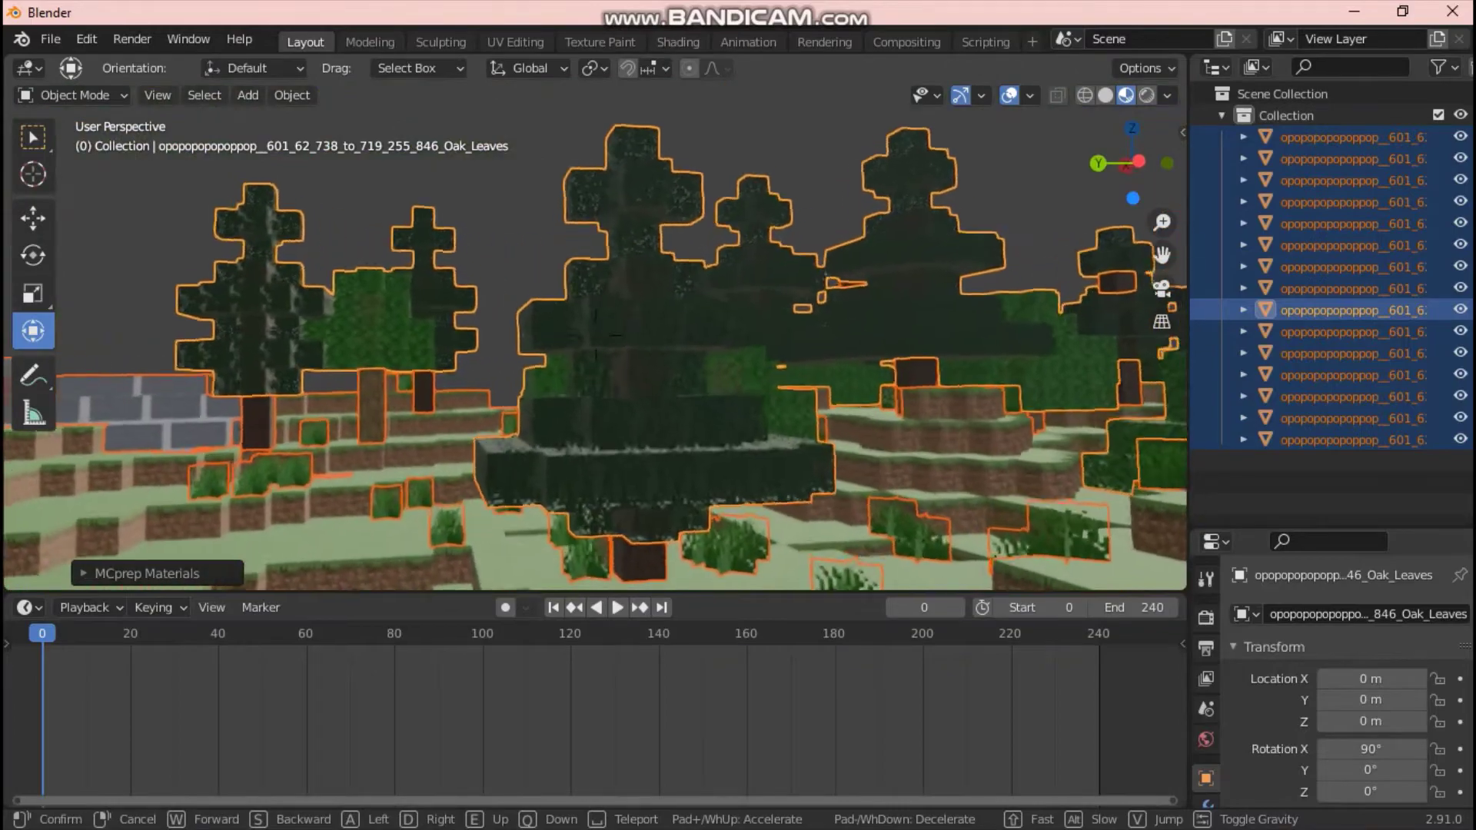
Fly over the stone area and lava pool, and back out to examine the prepared materials across the terrain.
key("w")
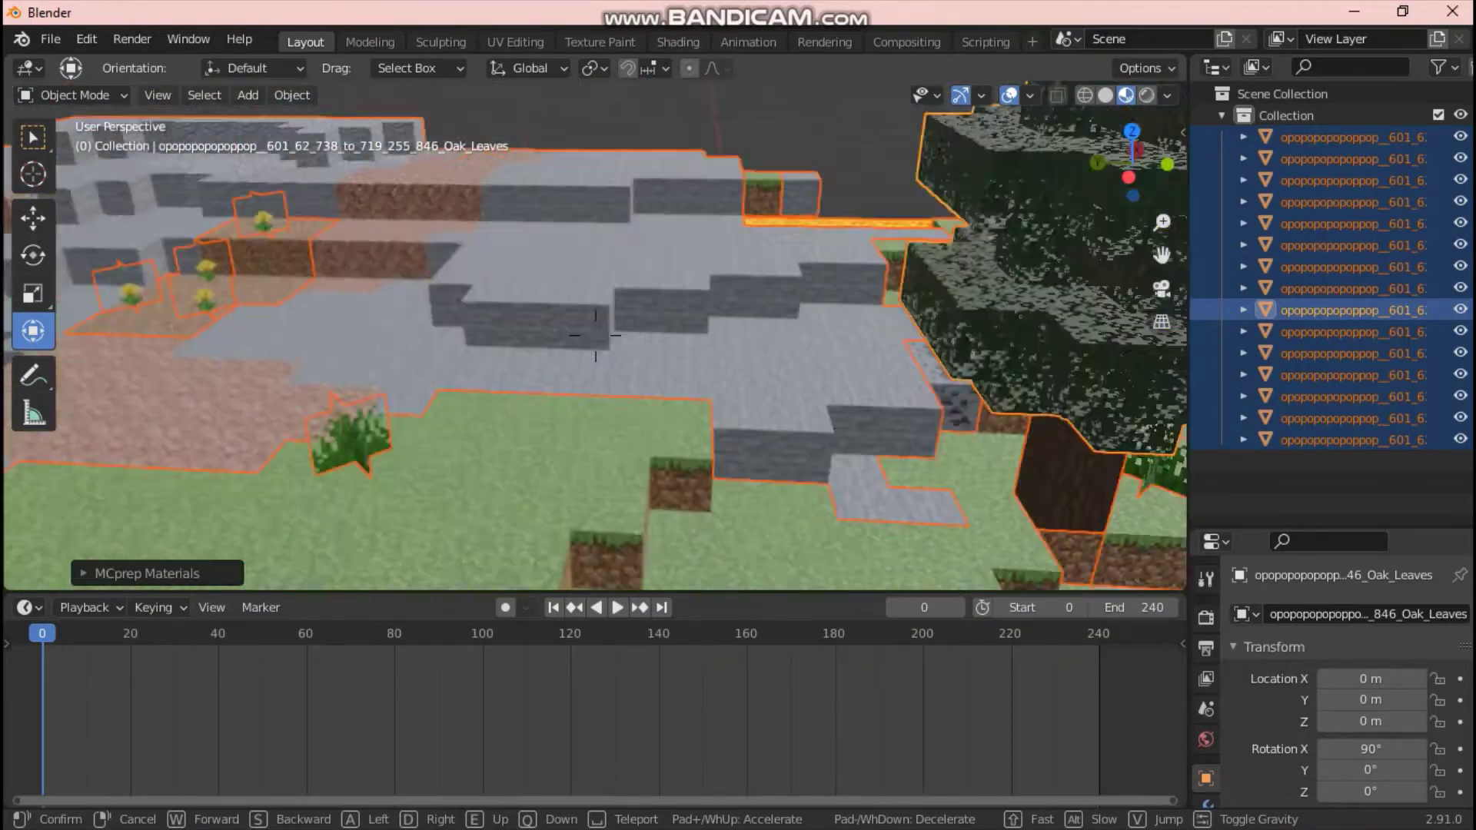
key("w")
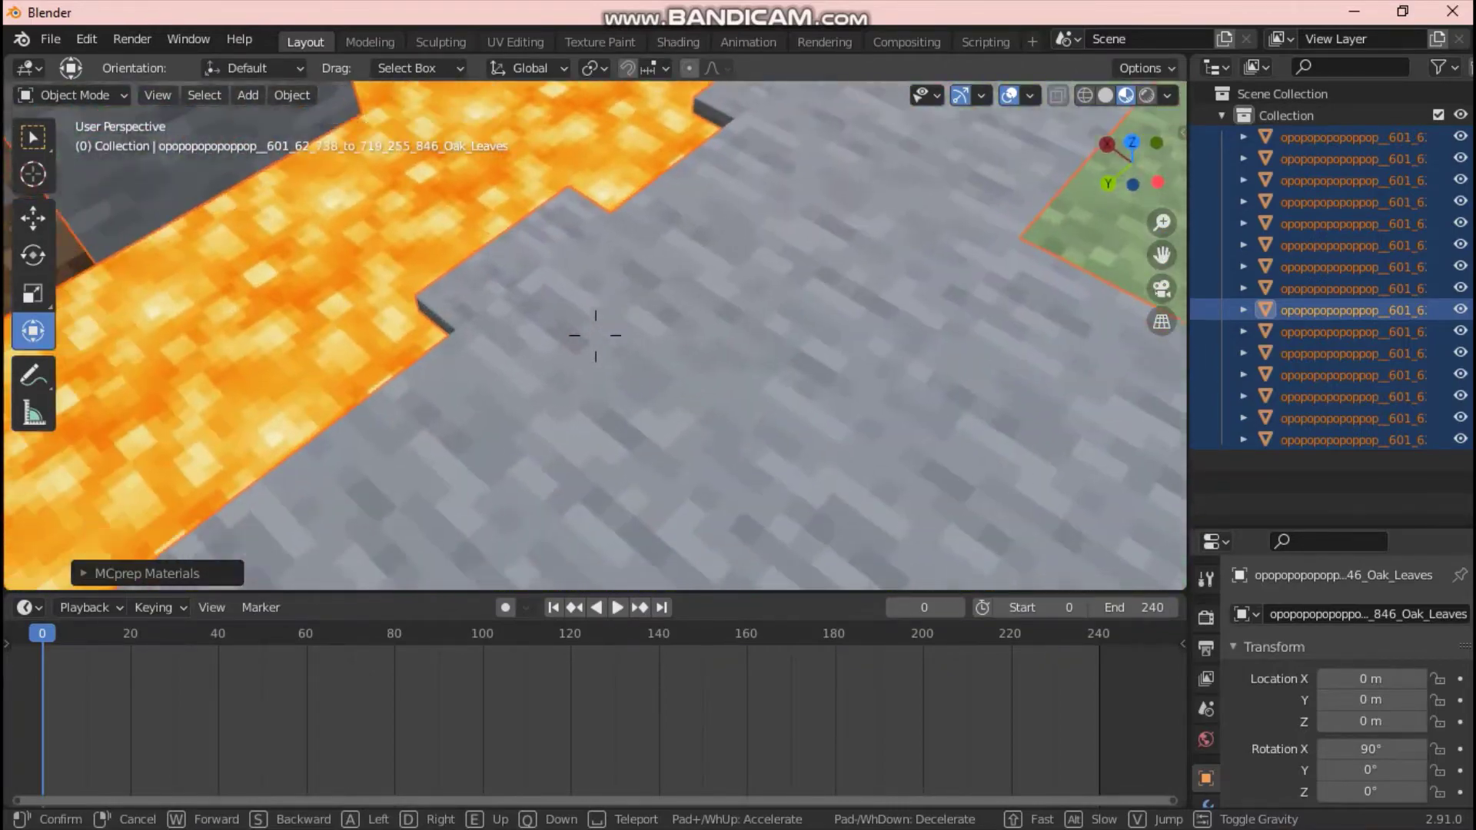
key("w")
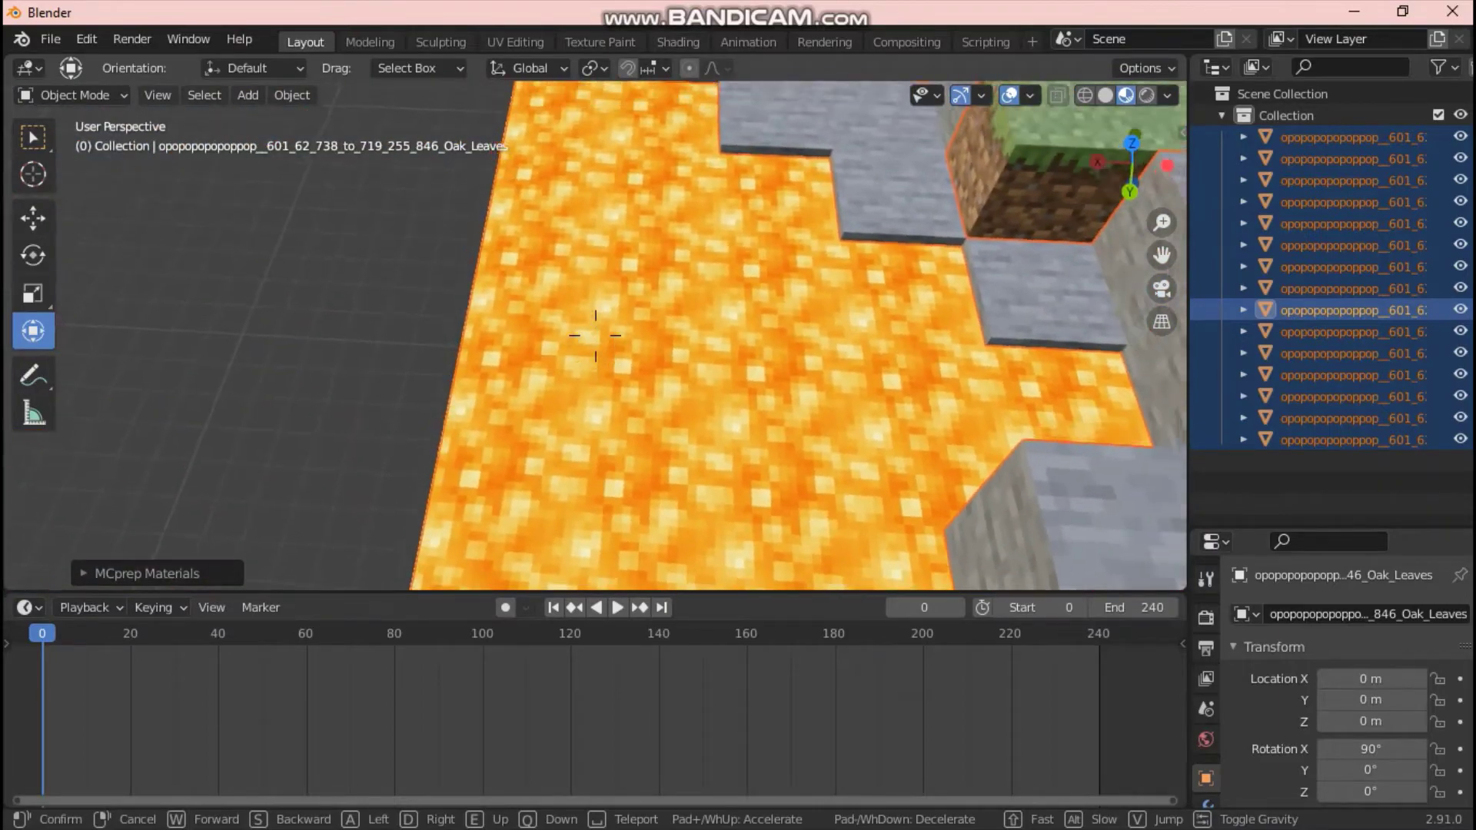
key("w")
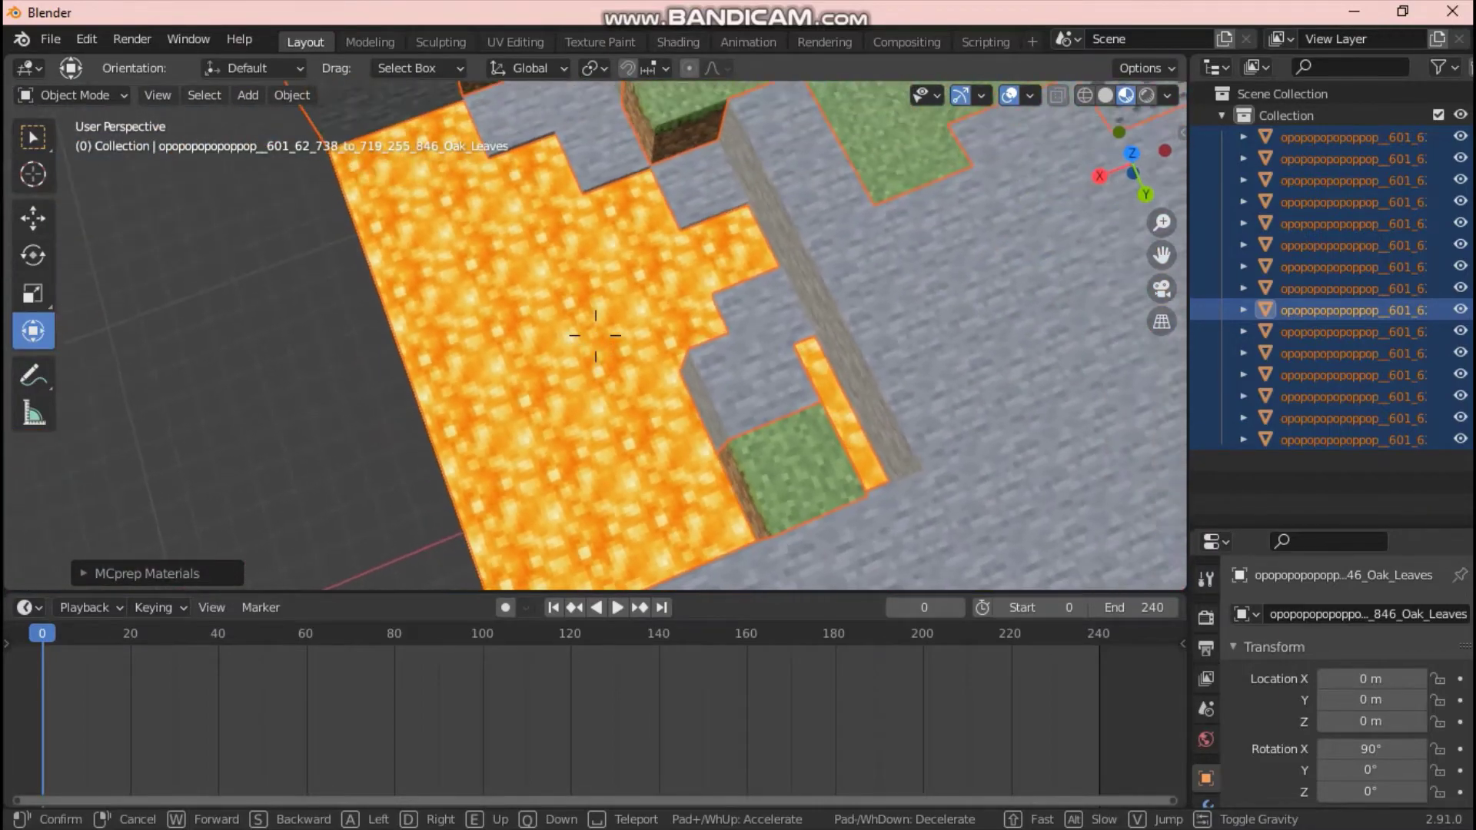
key("w")
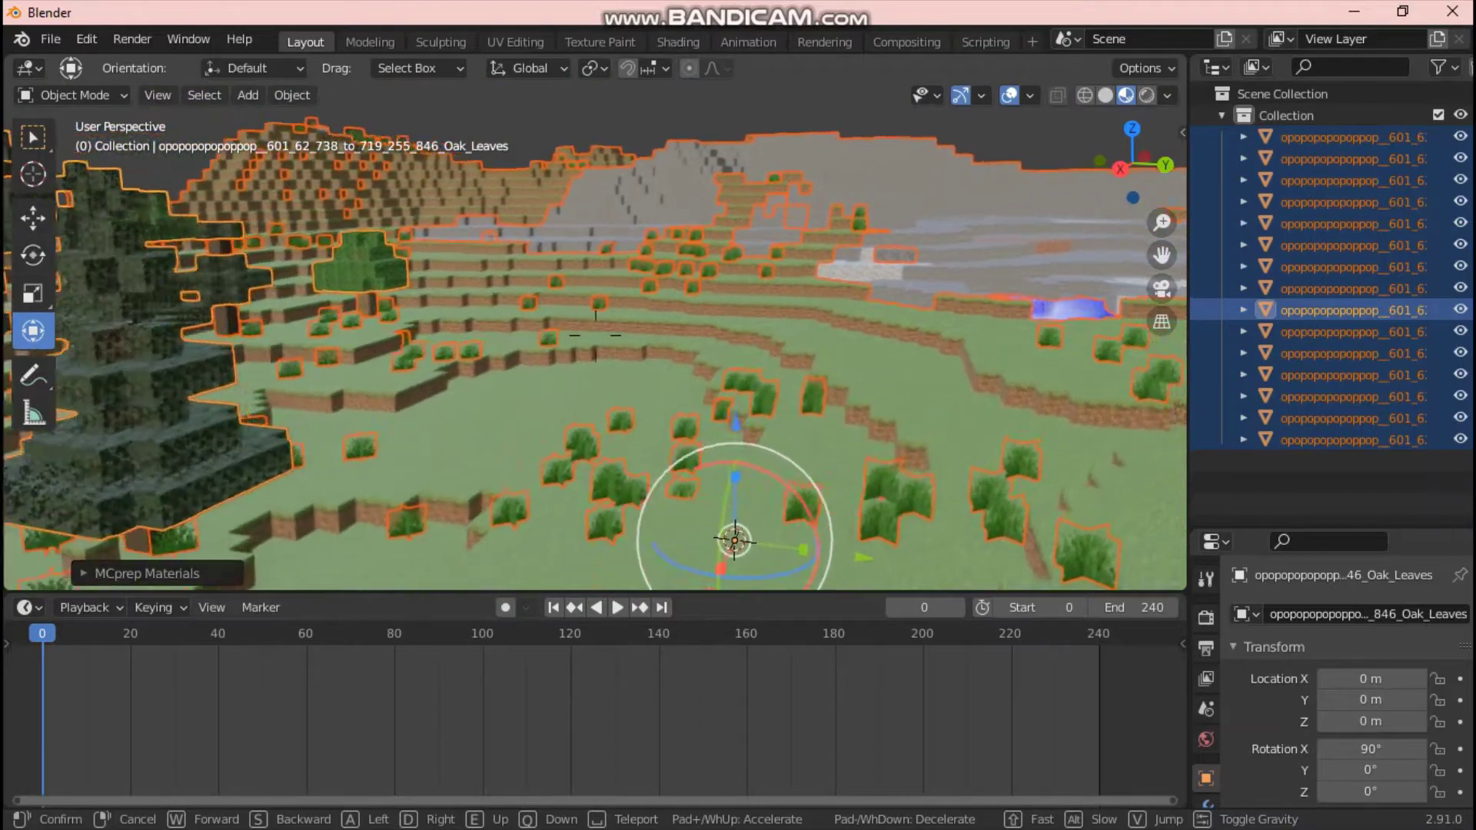
key("w")
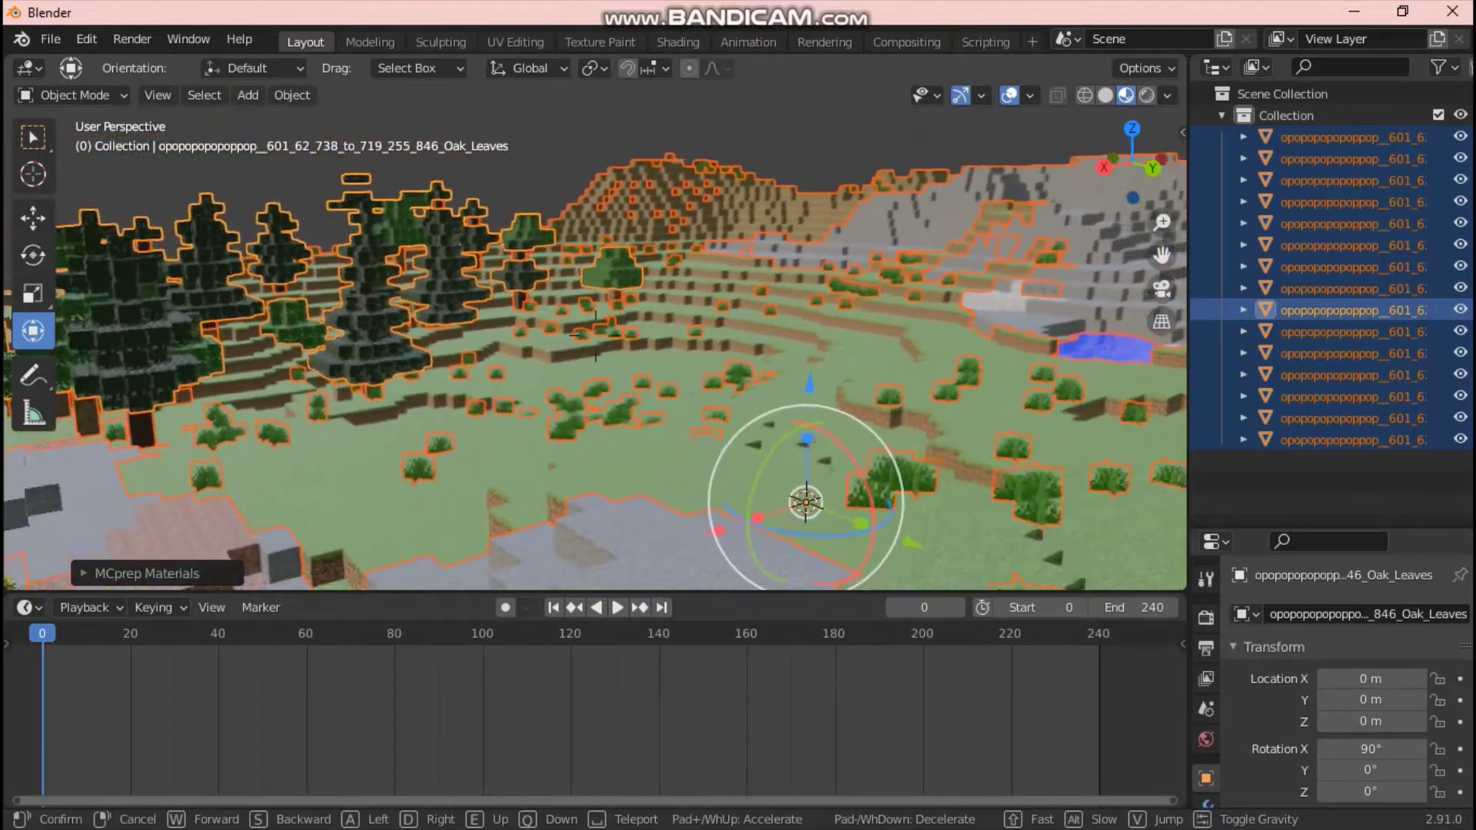
key("w")
left_click(518, 186)
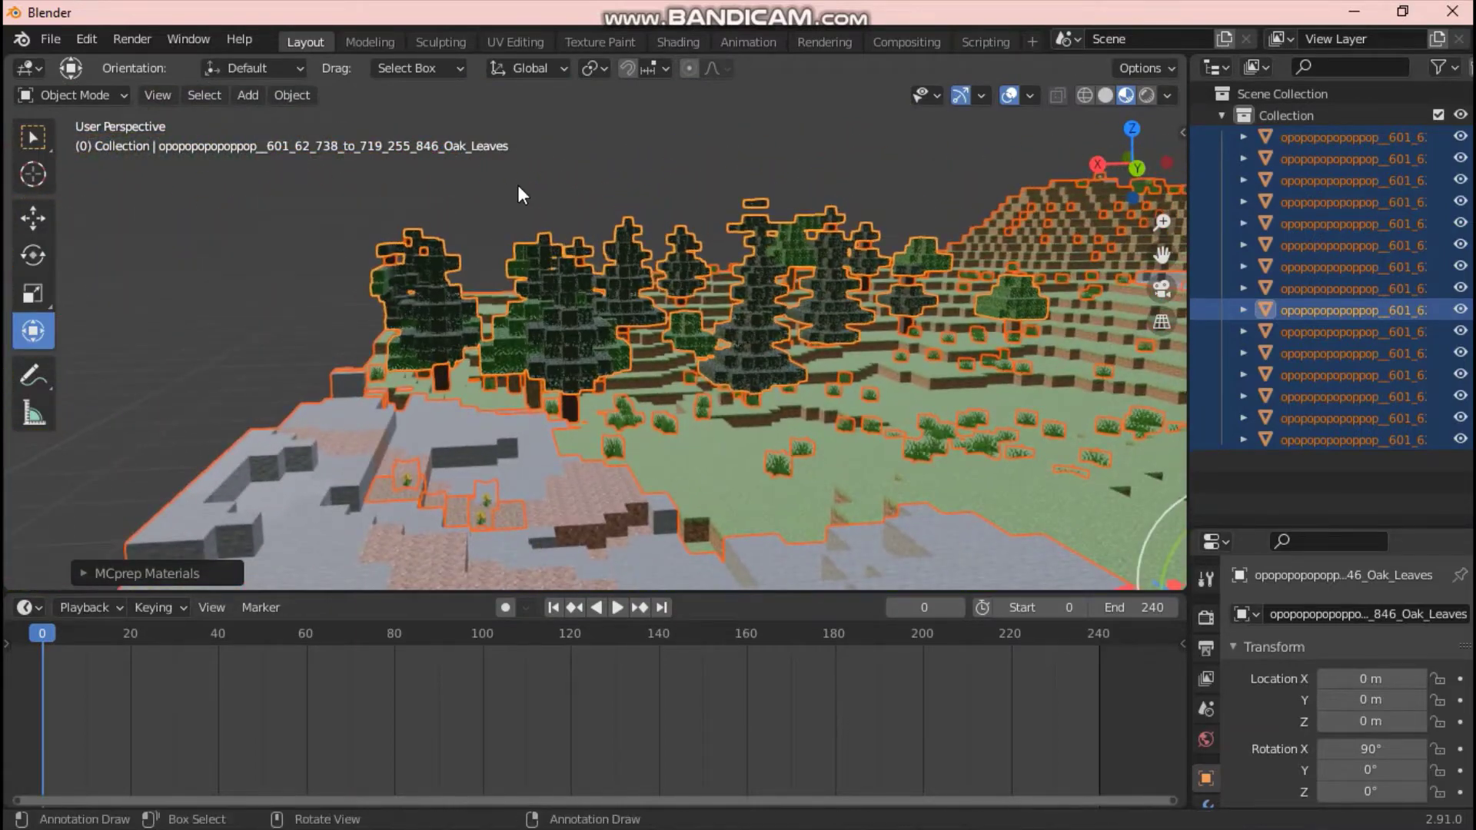
Deselect all terrain objects and make the 3D viewport taller by shrinking the timeline.
left_click(519, 187)
left_click_drag(776, 594, 778, 629)
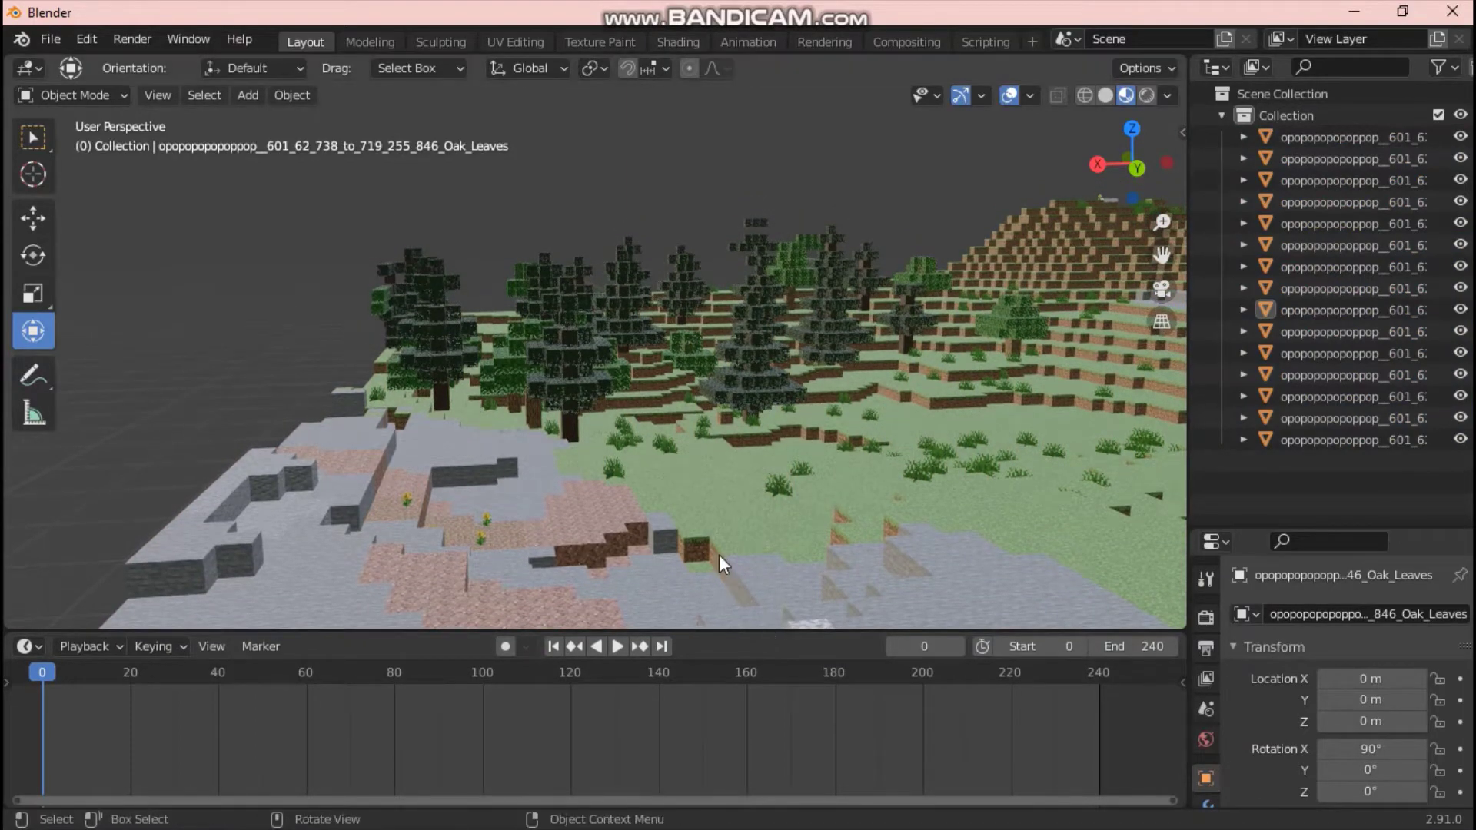
Fly through the unselected landscape to examine the grass, tree trunks and spruce foliage up close.
key("shift+grave")
key("w")
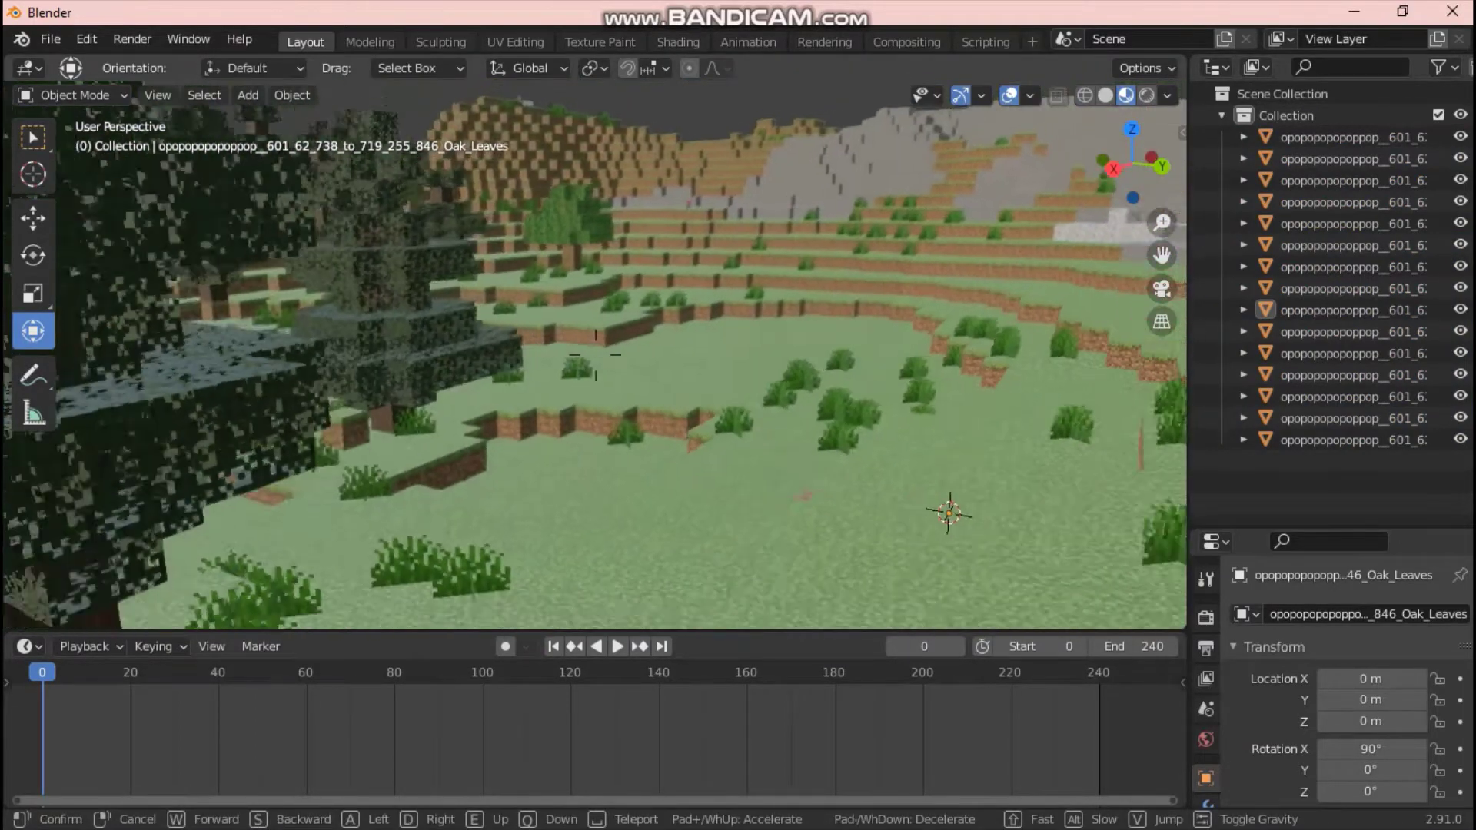
key("s")
key("w")
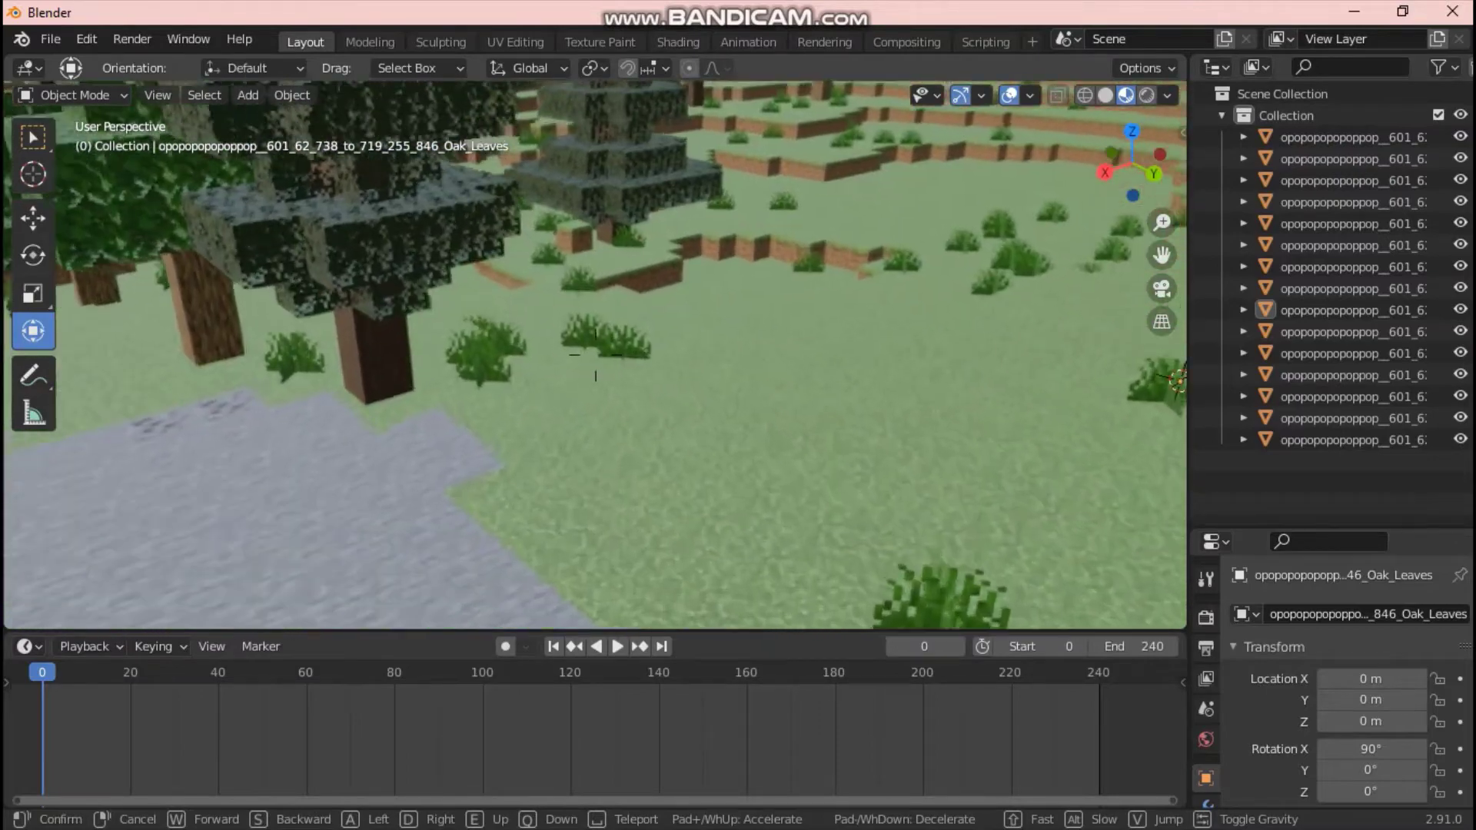
key("w")
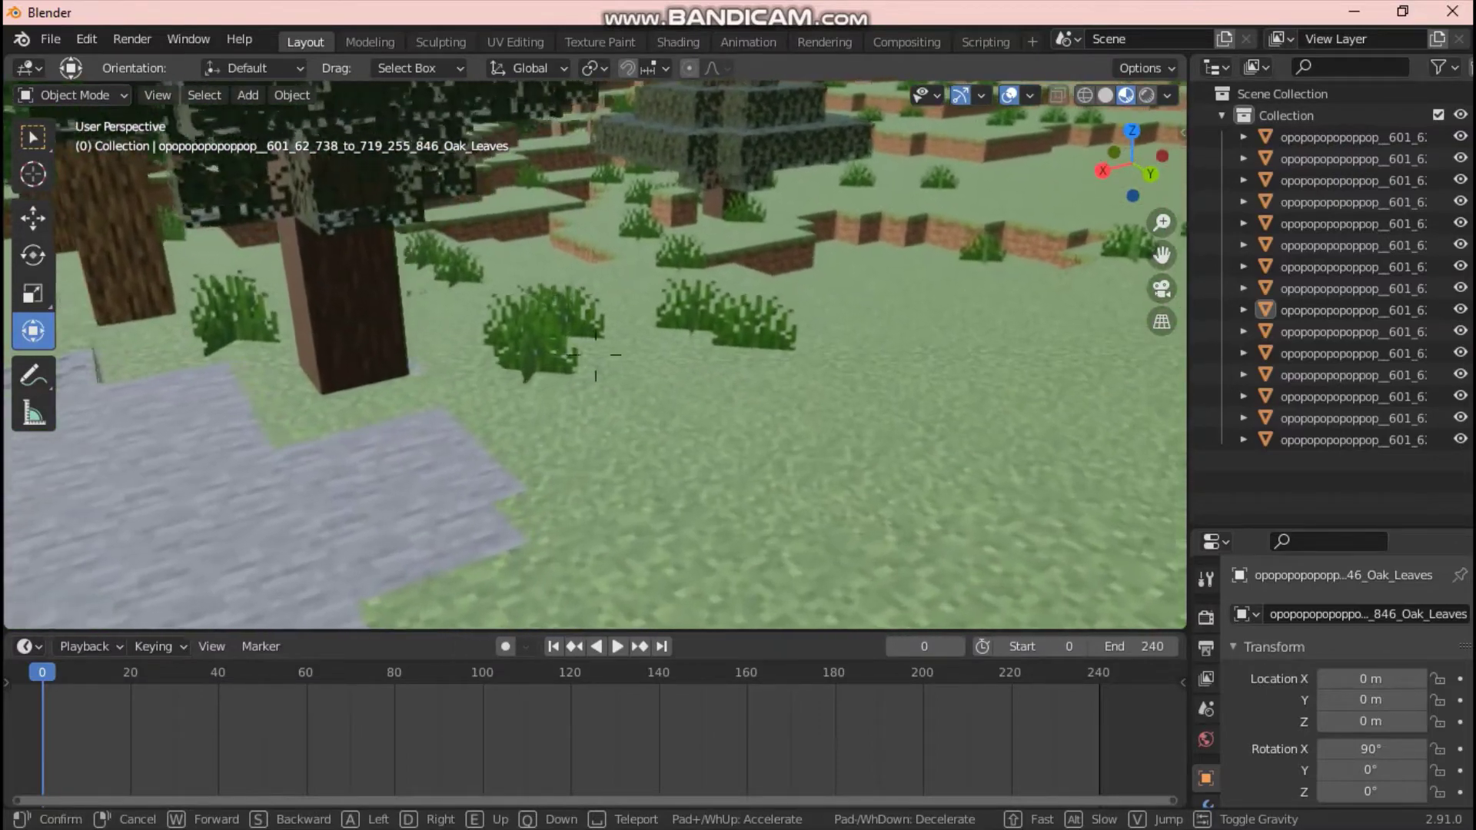
key("w")
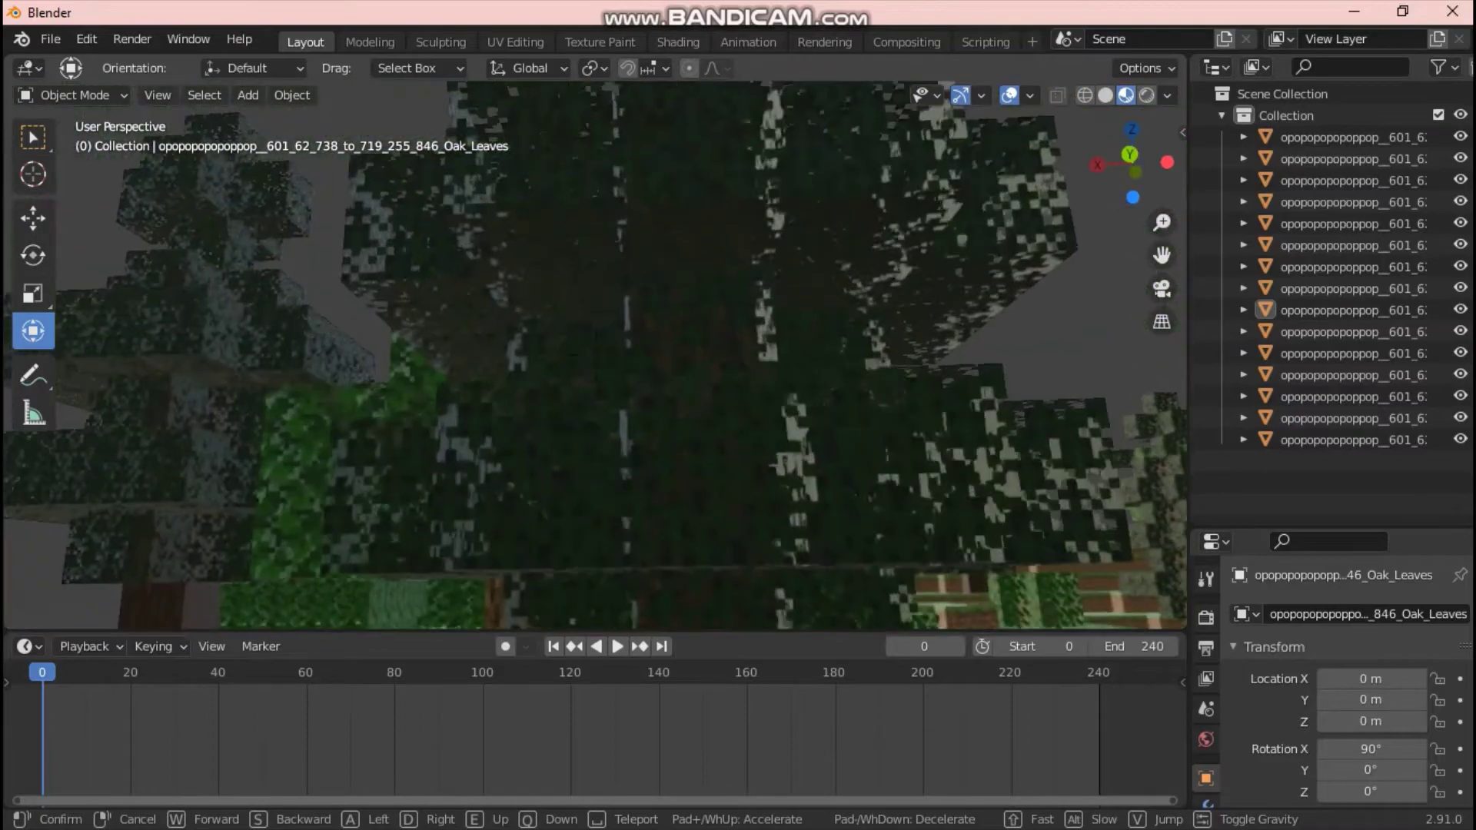
key("s")
key("w")
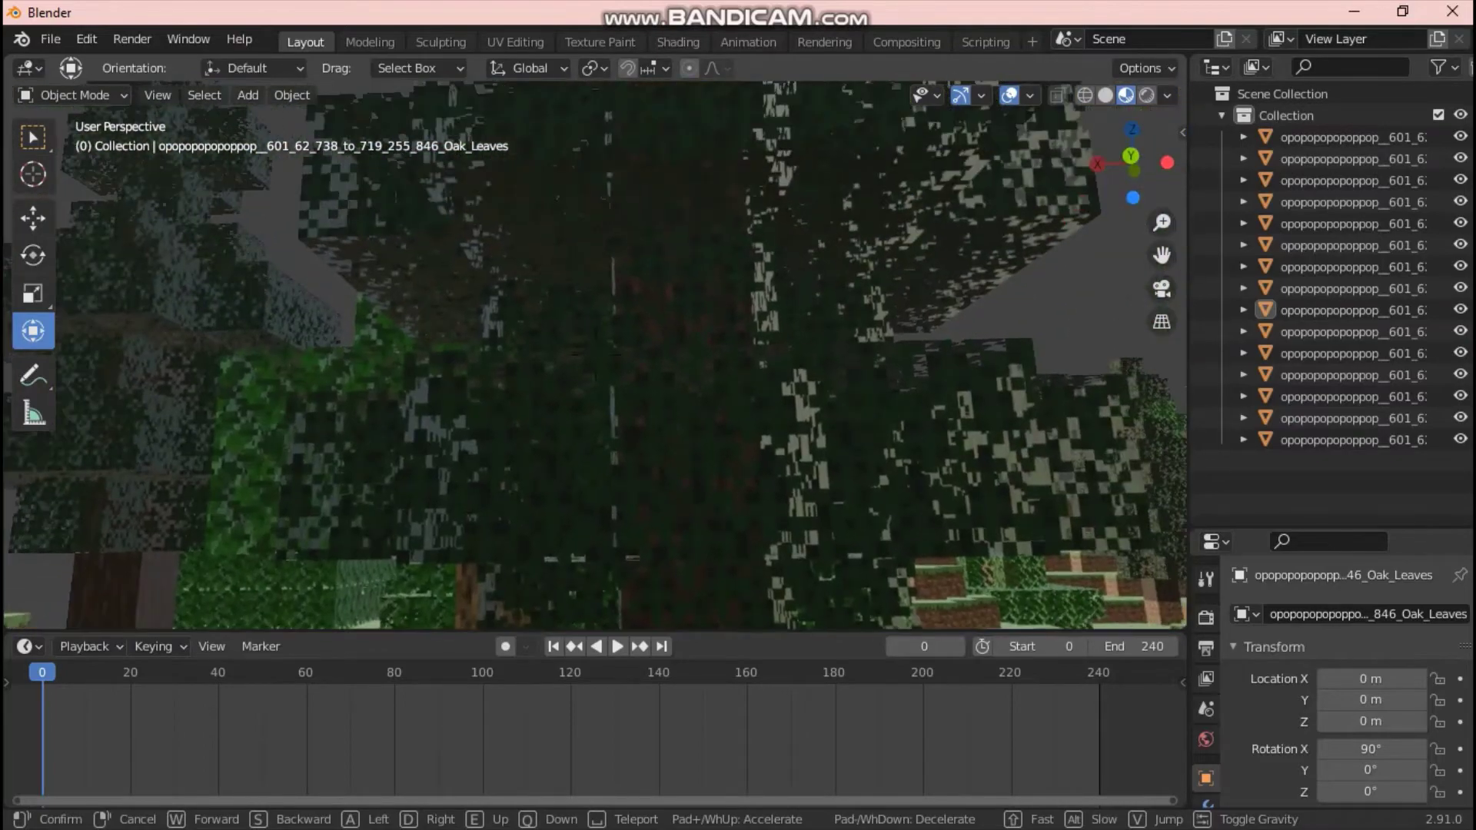
left_click(597, 362)
Select the Oak_Leaves object at the spruce trees and enlarge the Properties editor to show more of its settings.
key("shift+grave")
key("s")
key("e")
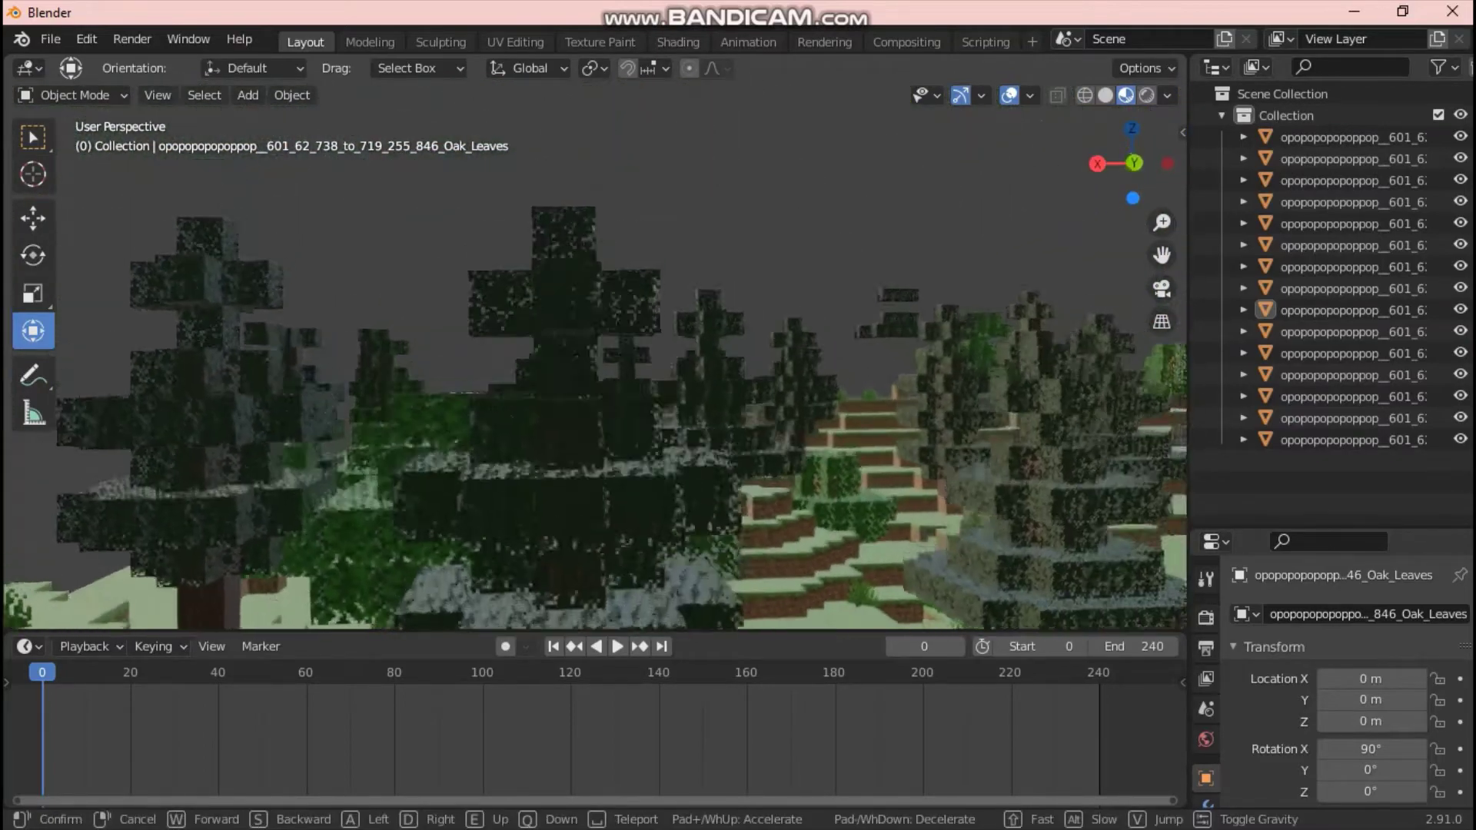
key("w")
left_click(596, 354)
left_click(549, 366)
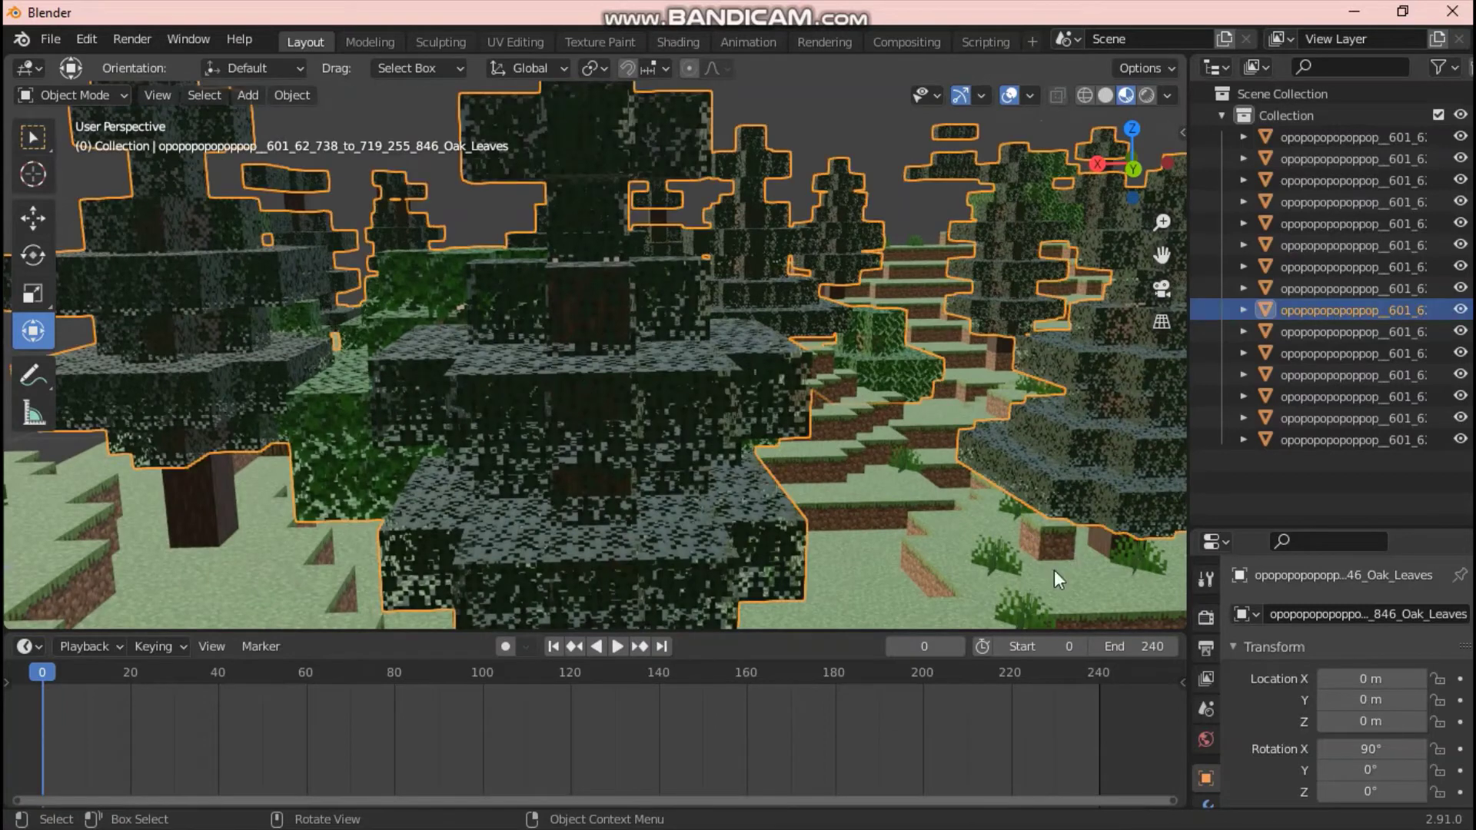
left_click_drag(1230, 531, 1250, 146)
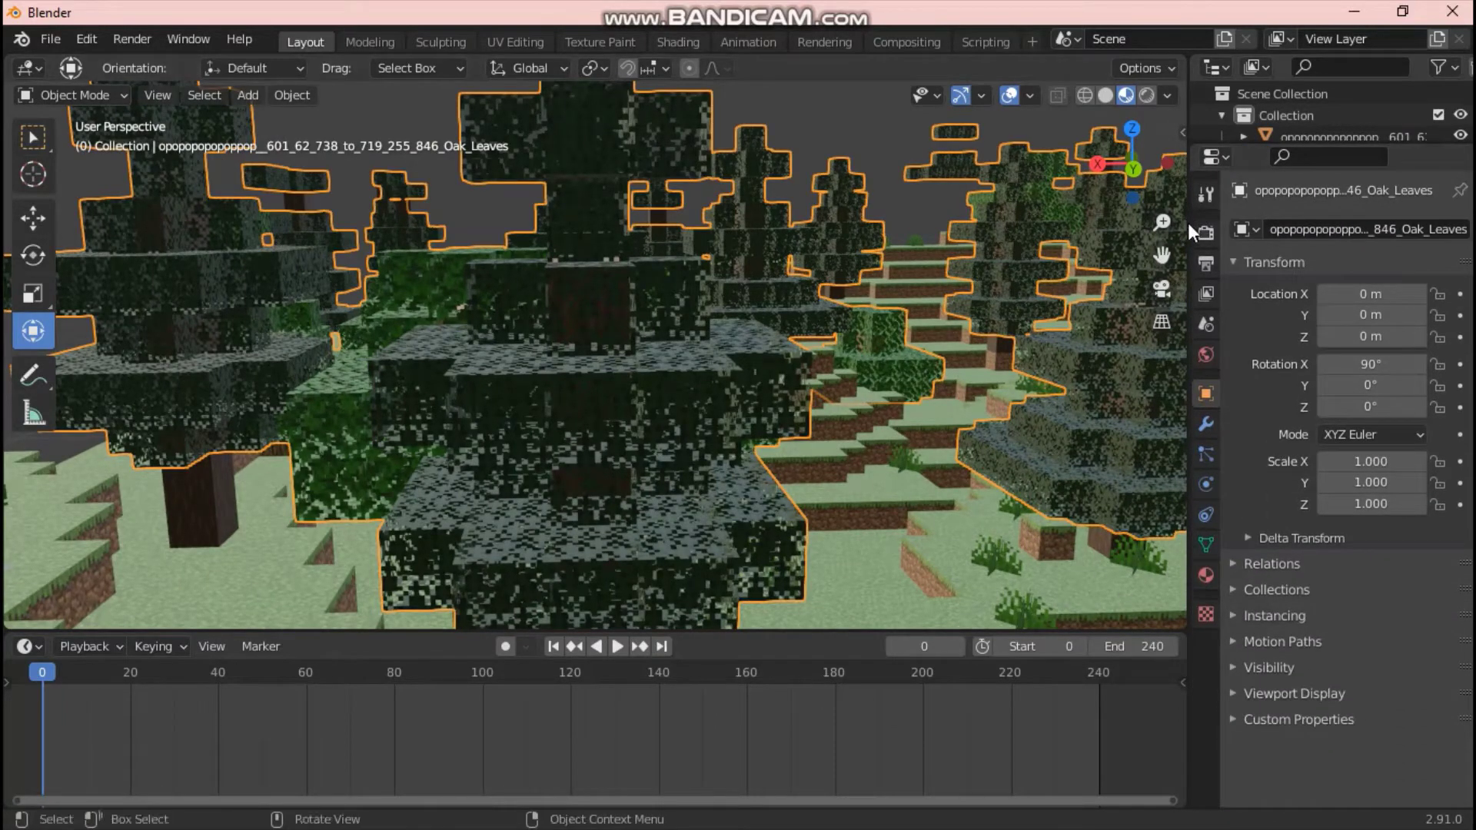
left_click_drag(1190, 212, 1186, 214)
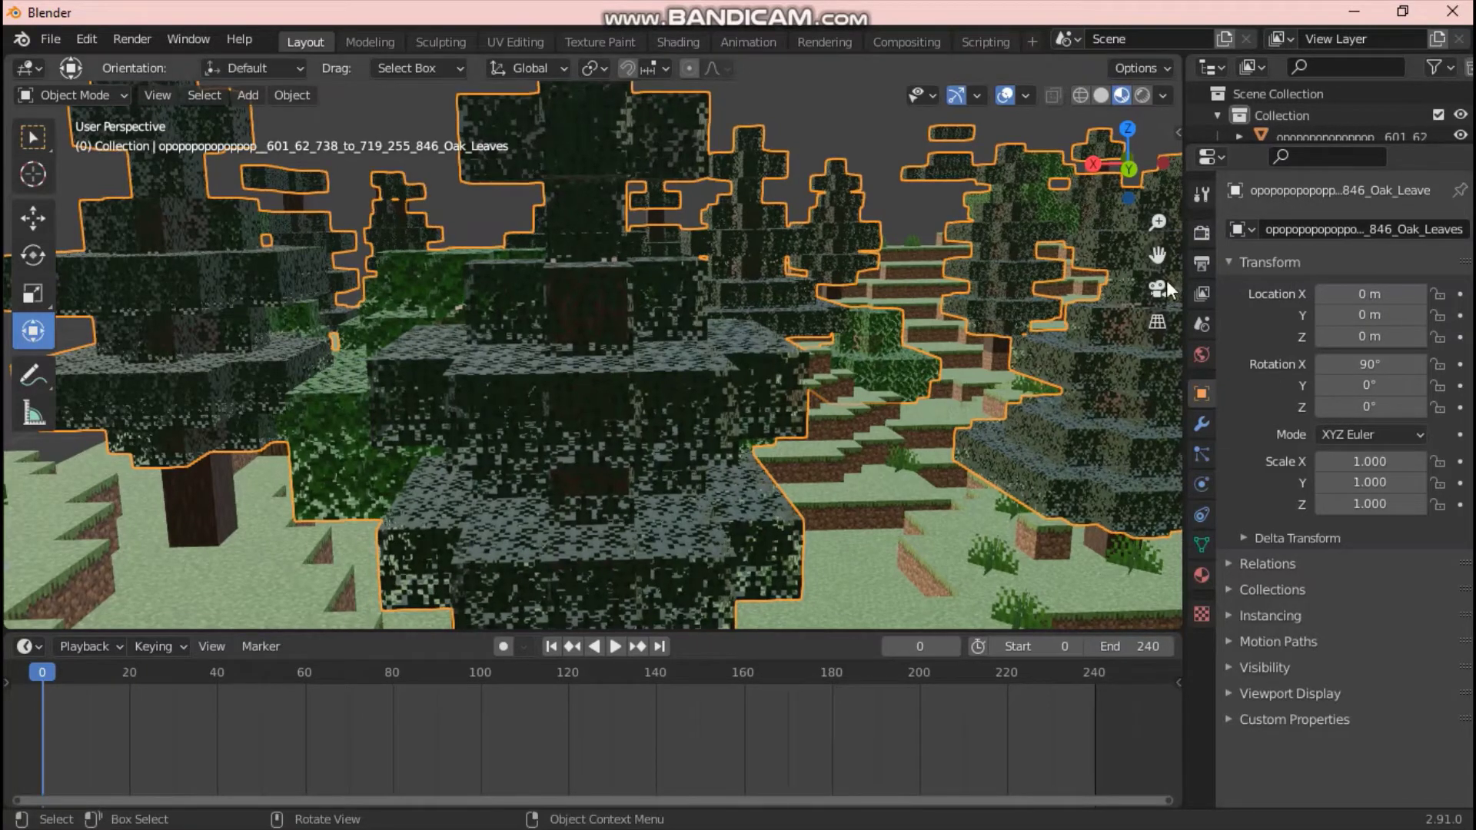
Widen the Properties editor and show the modifier settings of the Oak_Leaves object.
left_click_drag(1183, 356, 942, 460)
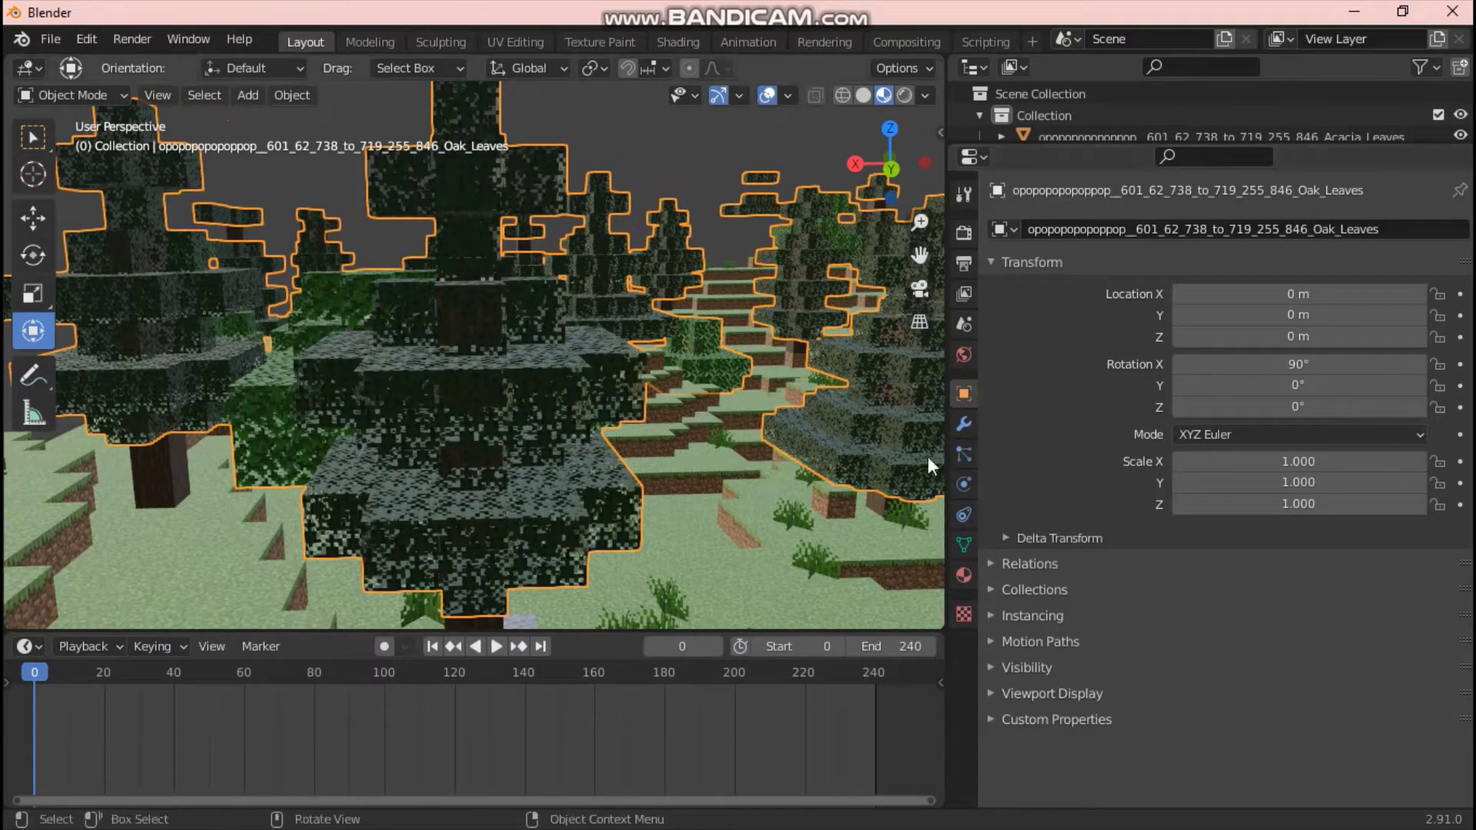
left_click(965, 427)
key("super")
left_click(978, 816)
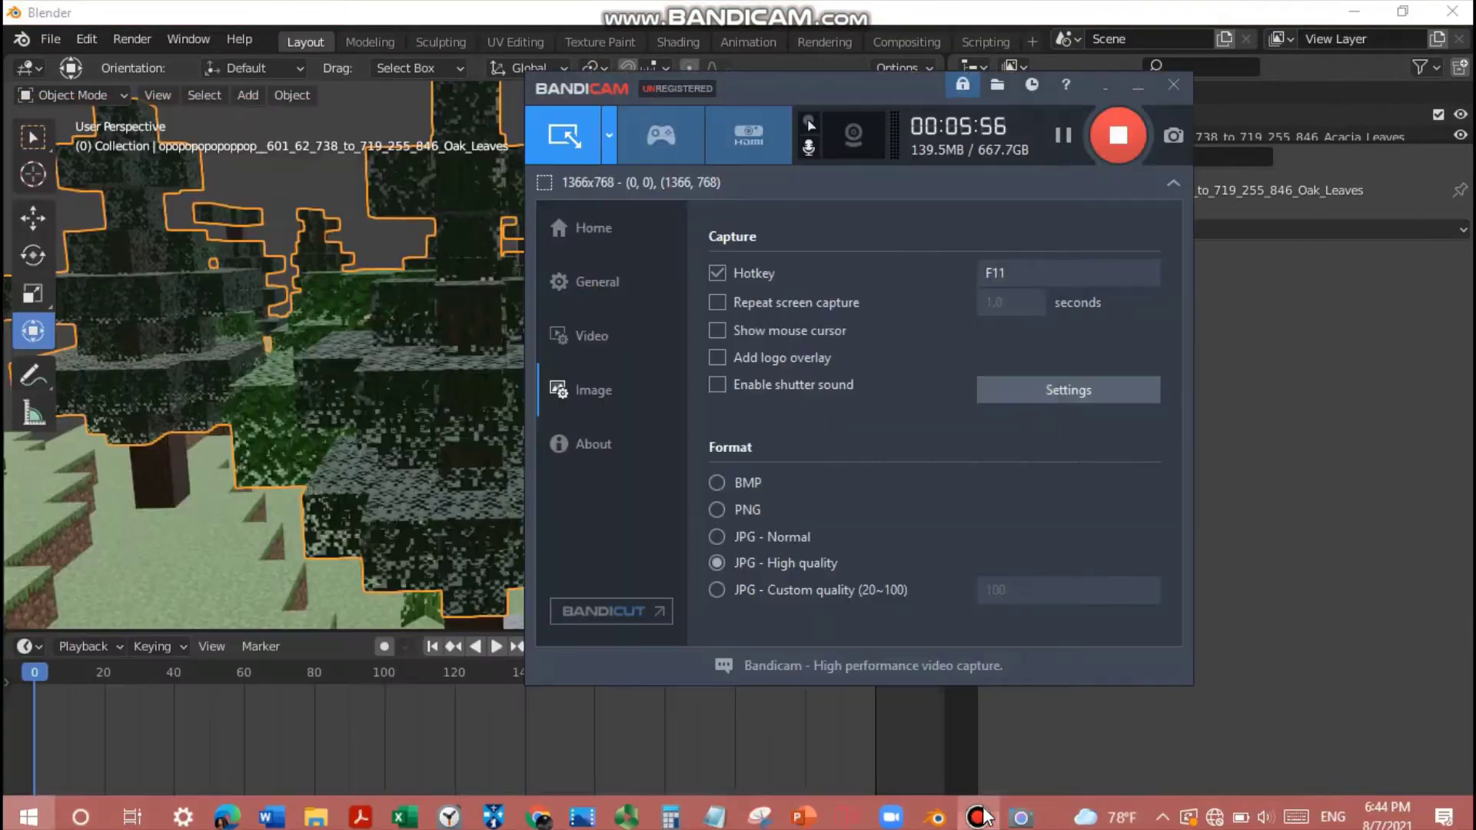
left_click(1137, 86)
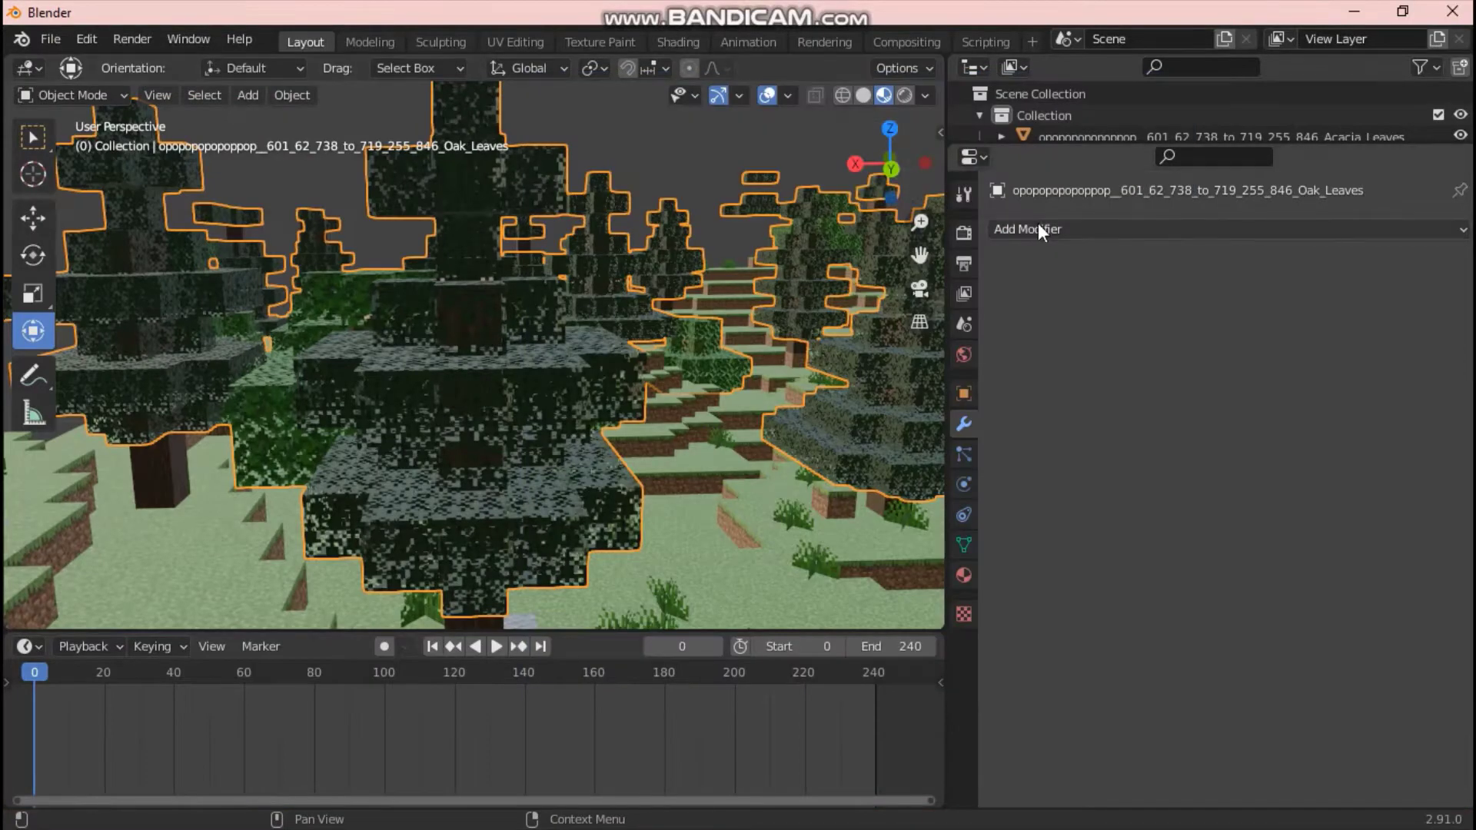
Extend the selection with the Acacia_Leaves object at the tree near the terrain's edge and add a Displace modifier to it.
scroll(558, 408, "down", 5)
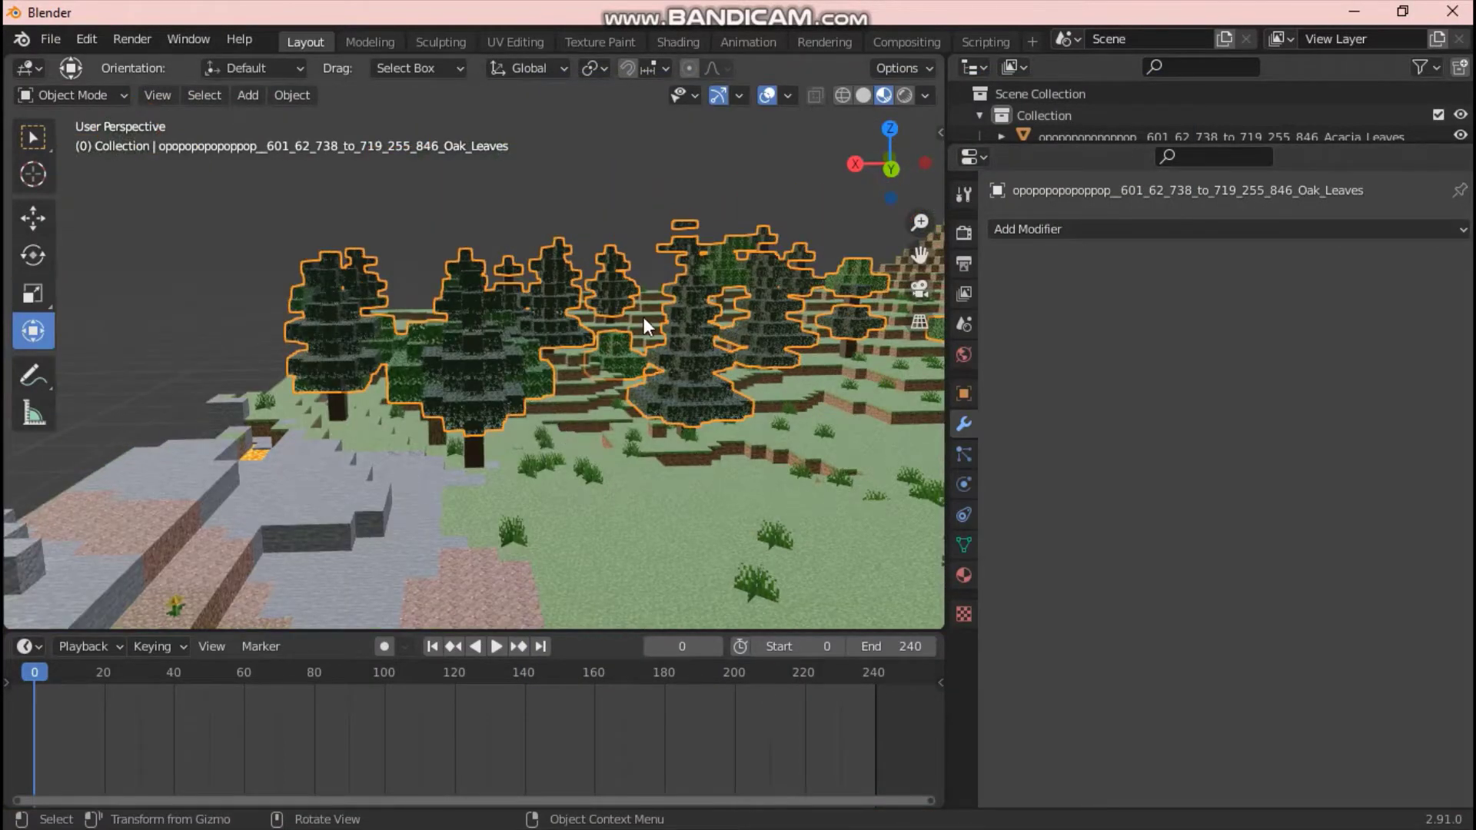
scroll(642, 330, "down", 3)
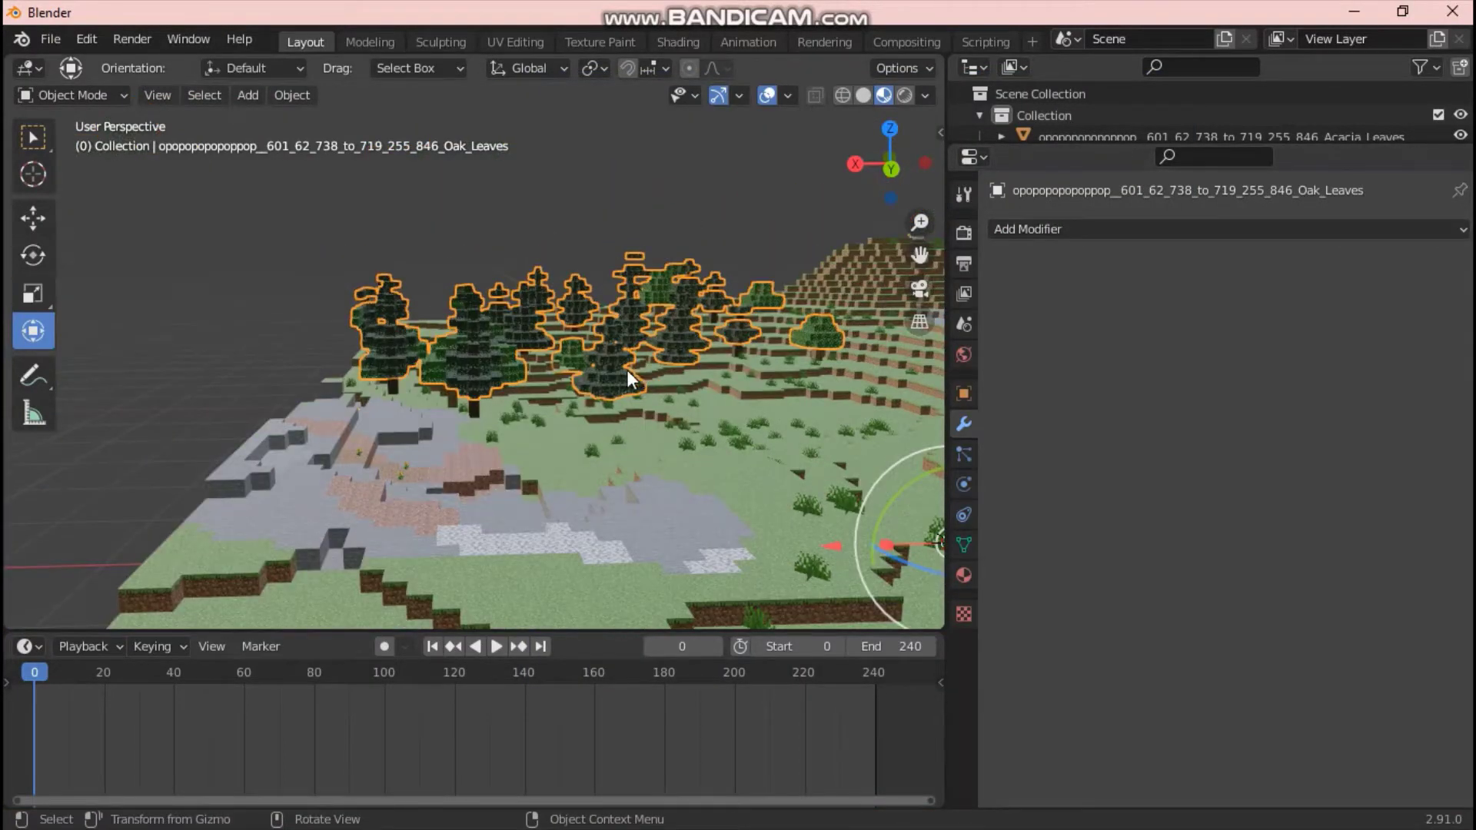
scroll(625, 370, "down", 6)
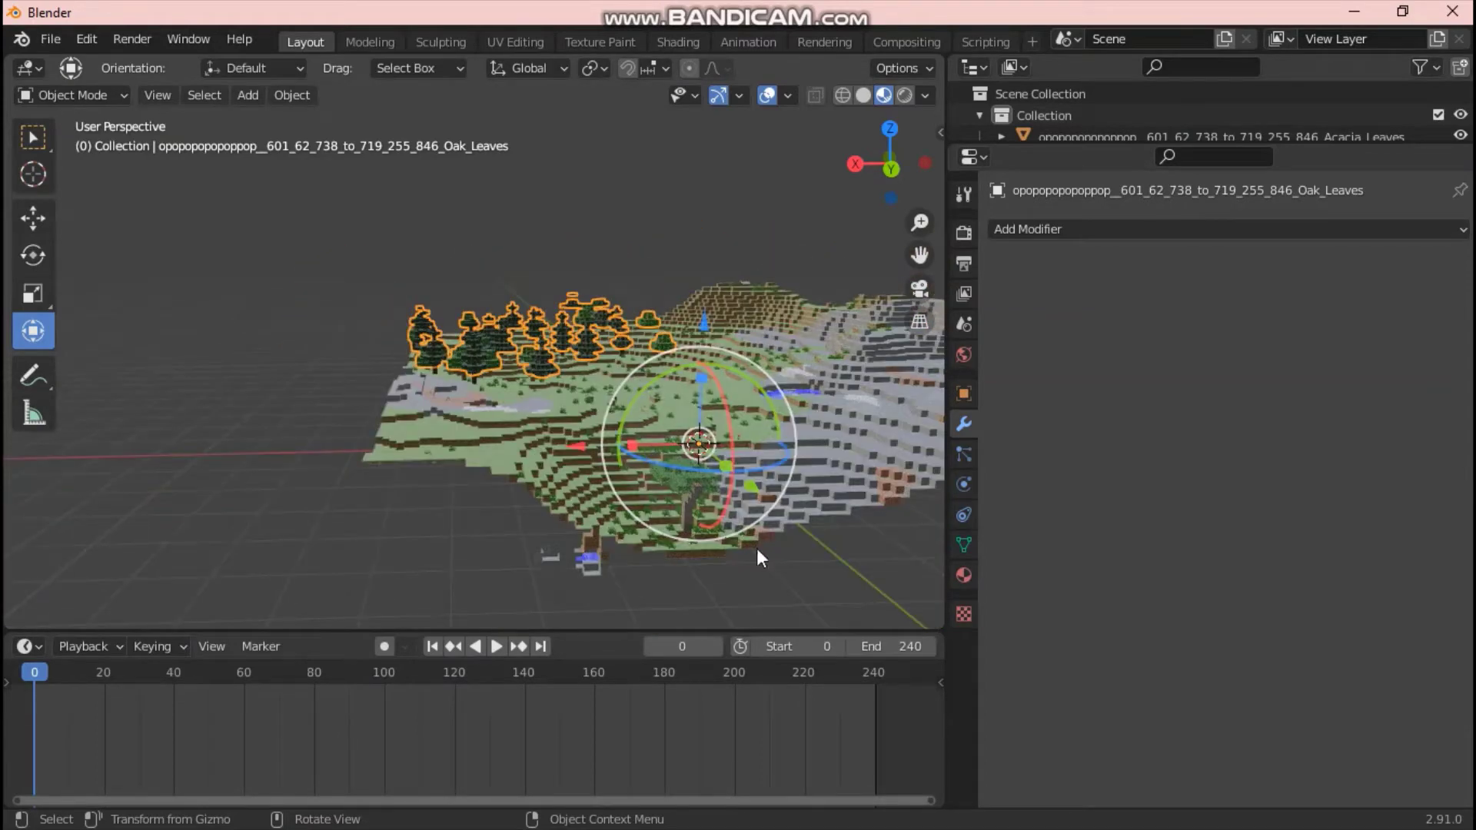
left_click(670, 481, "shift")
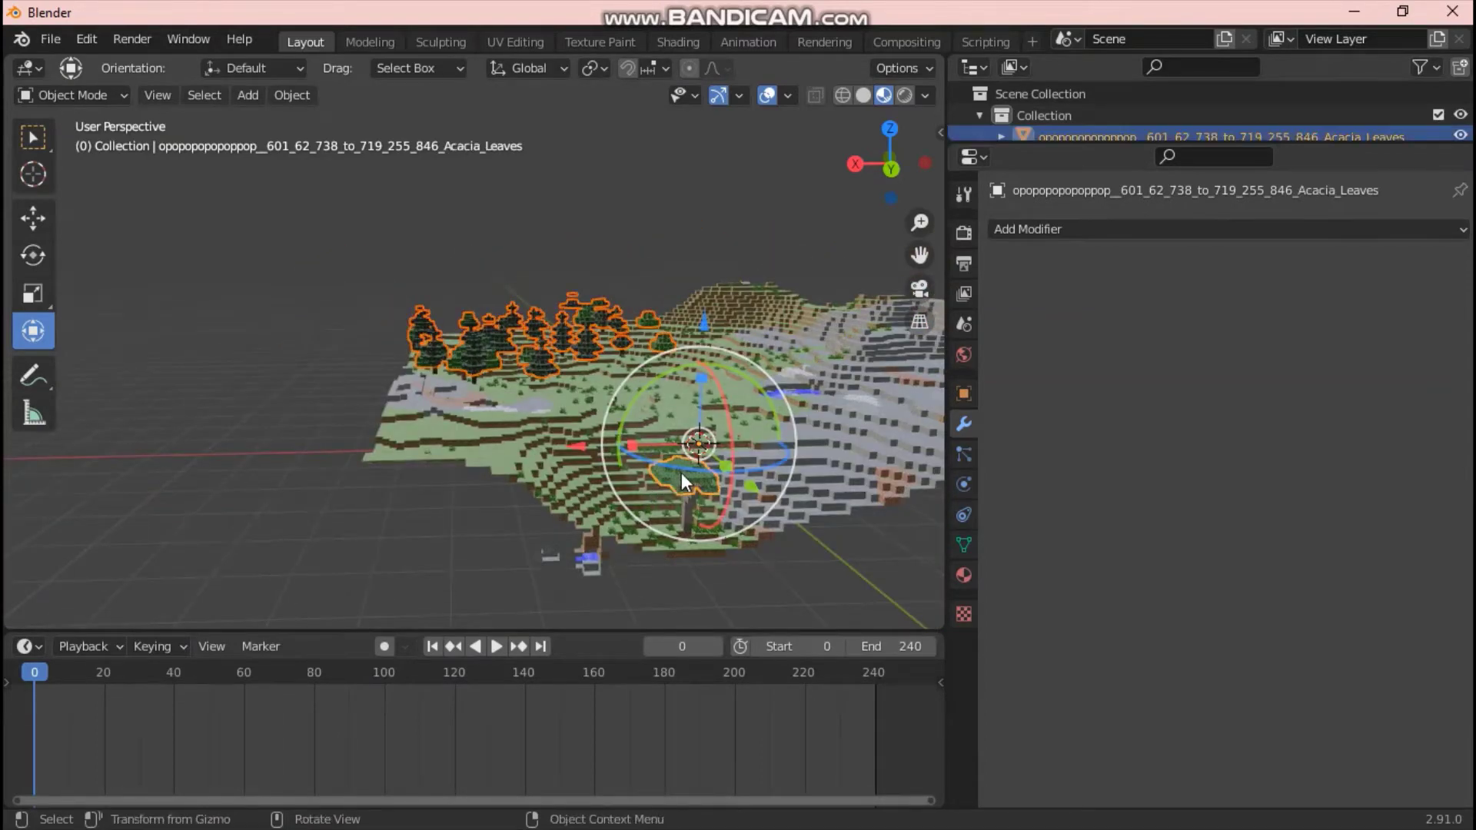
scroll(495, 412, "up", 8)
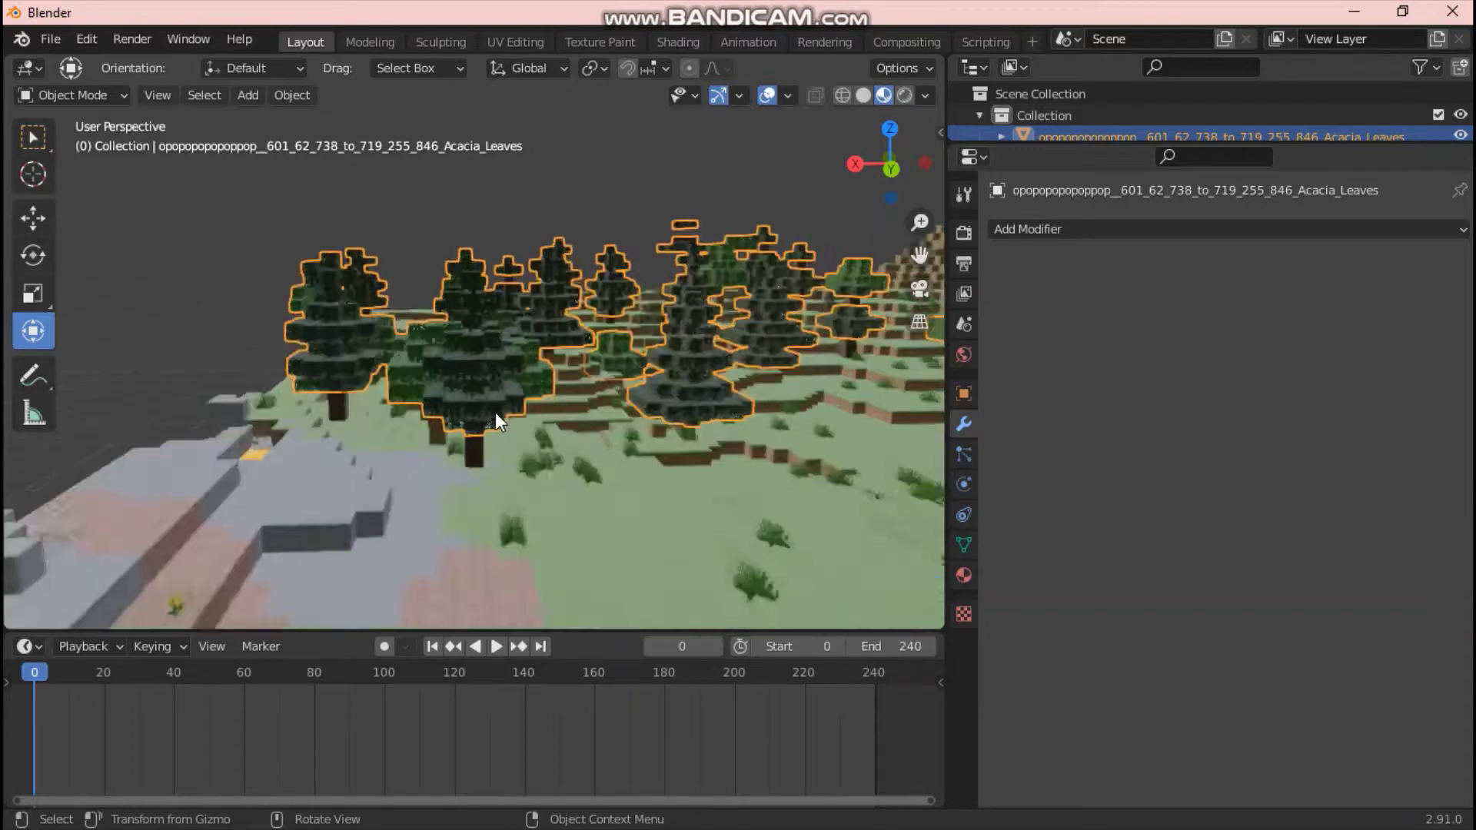
left_click(1096, 227)
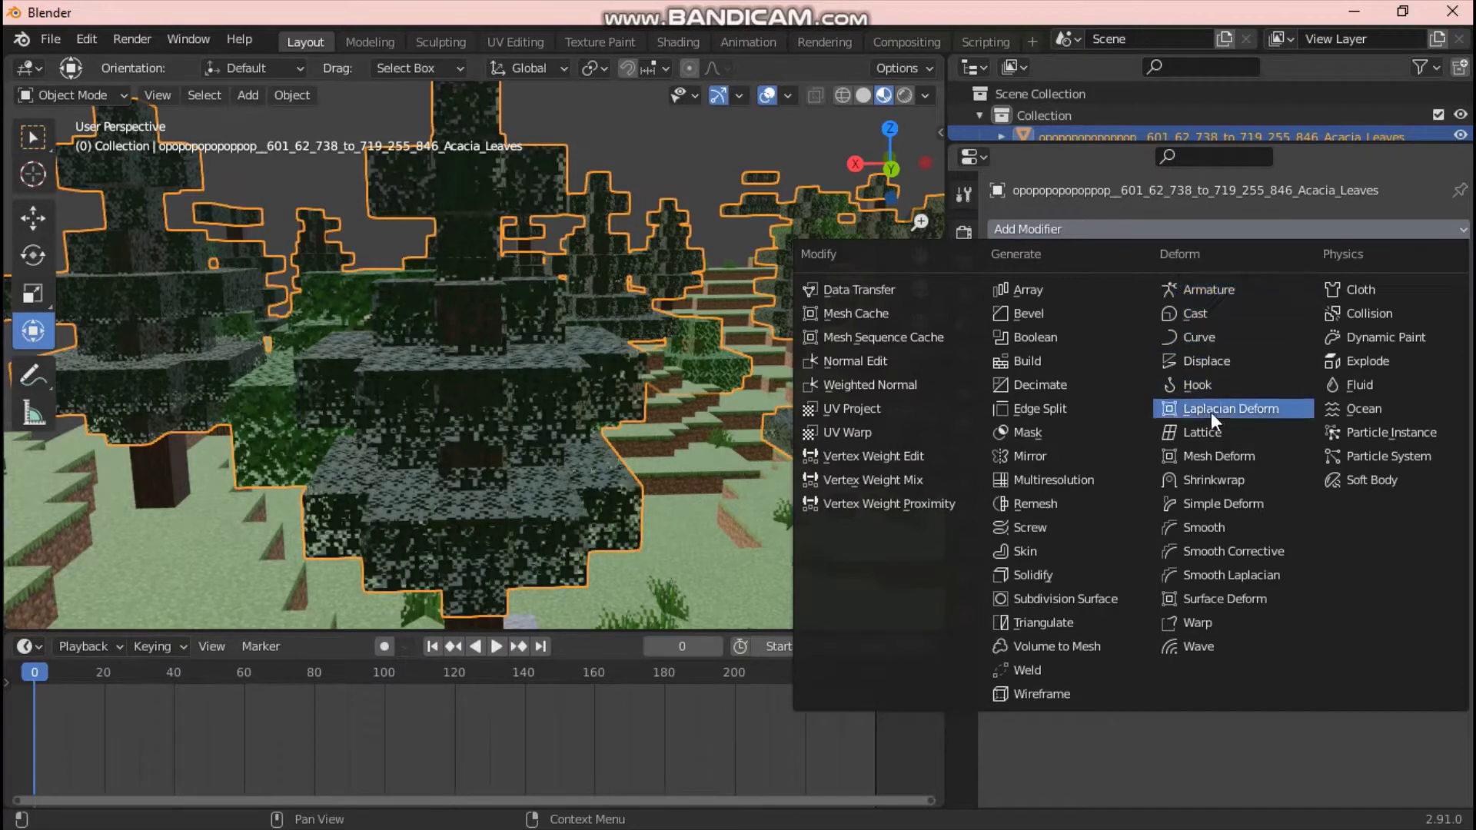
left_click(1227, 362)
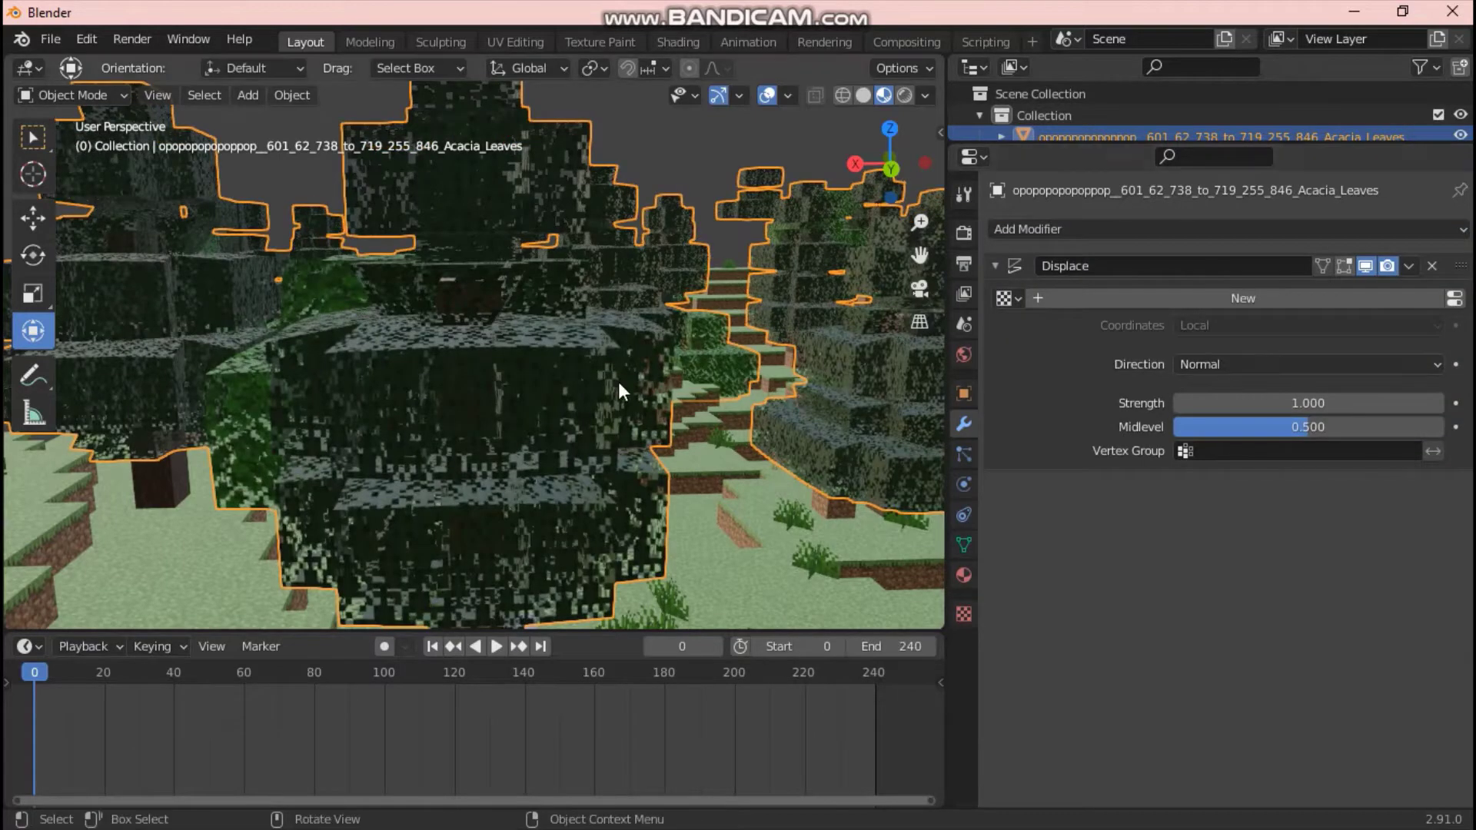
Fly among the spruce trees to examine the foliage with the Displace modifier on.
scroll(618, 381, "down", 5)
key("shift+grave")
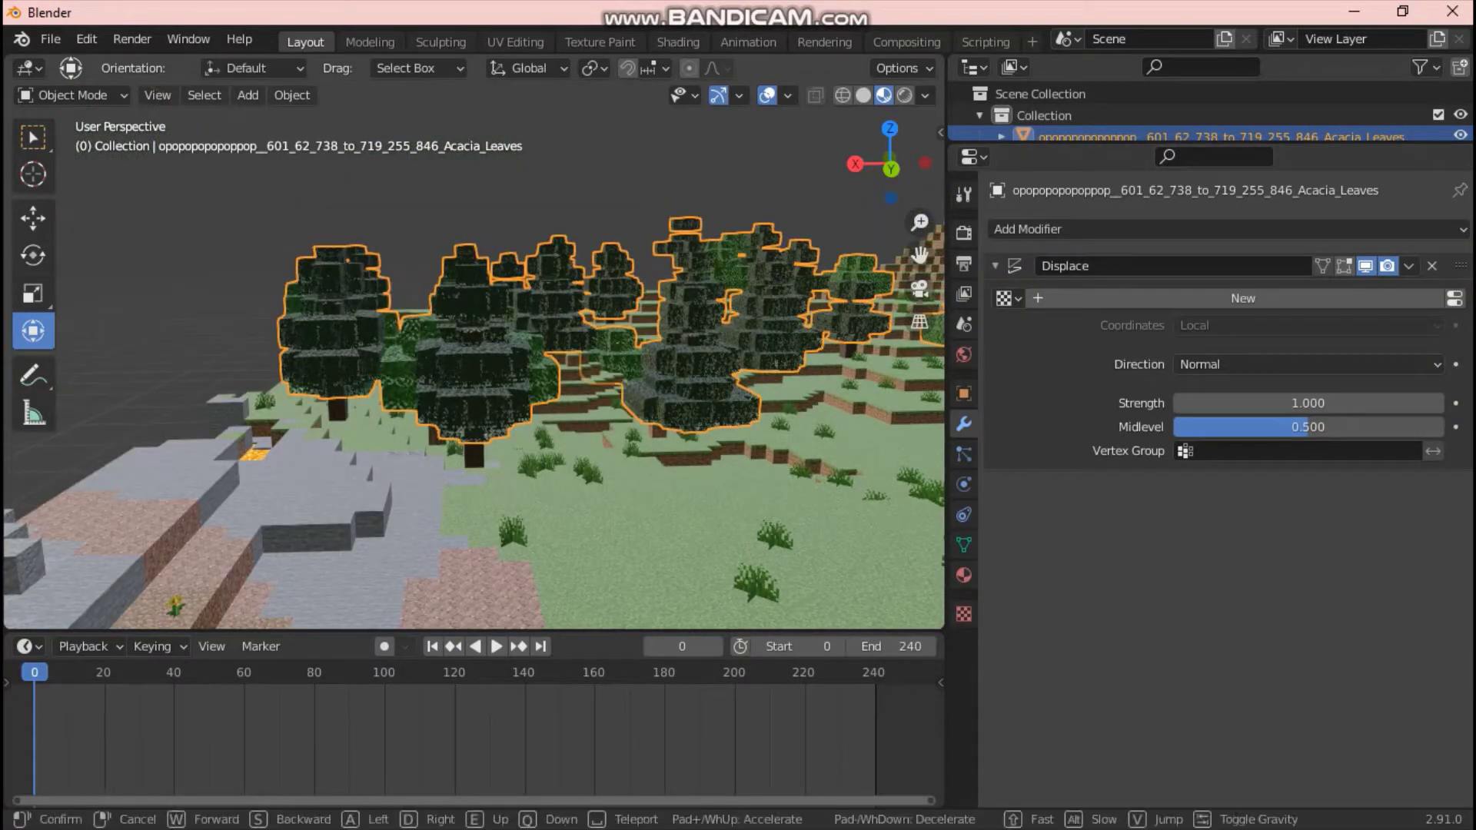
key("w")
key("w")
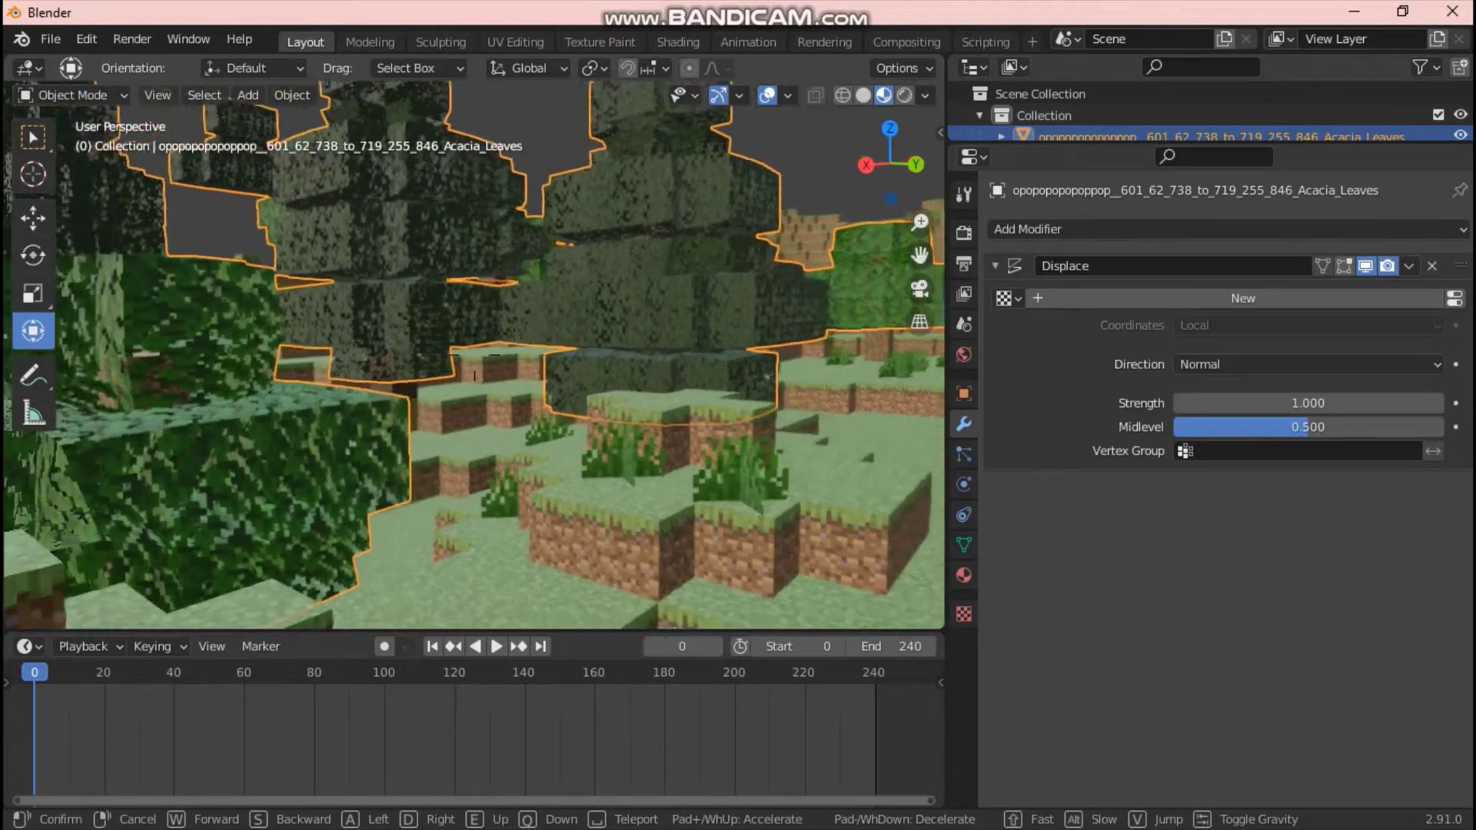
key("w")
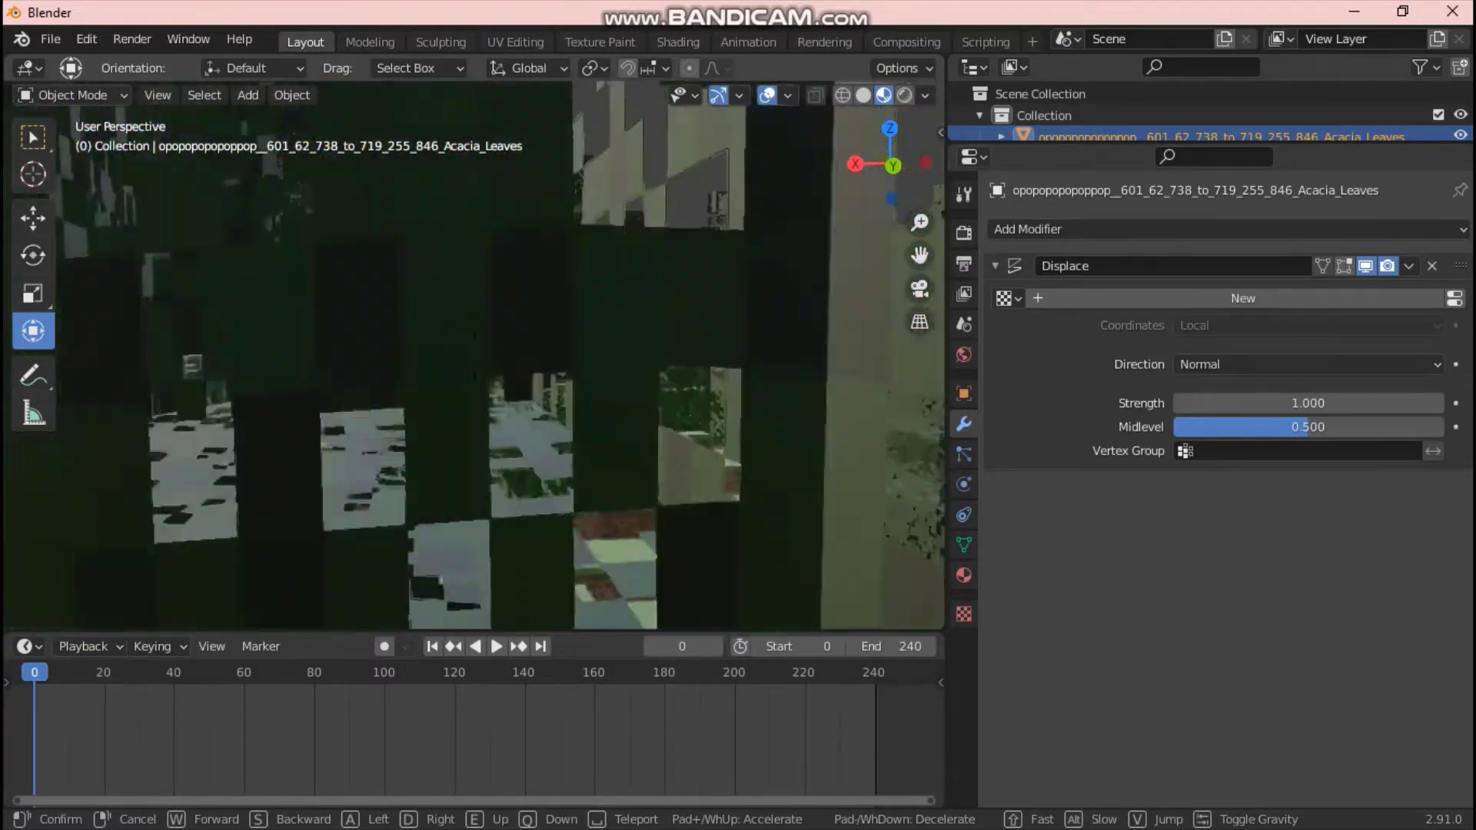
key("s")
key("w")
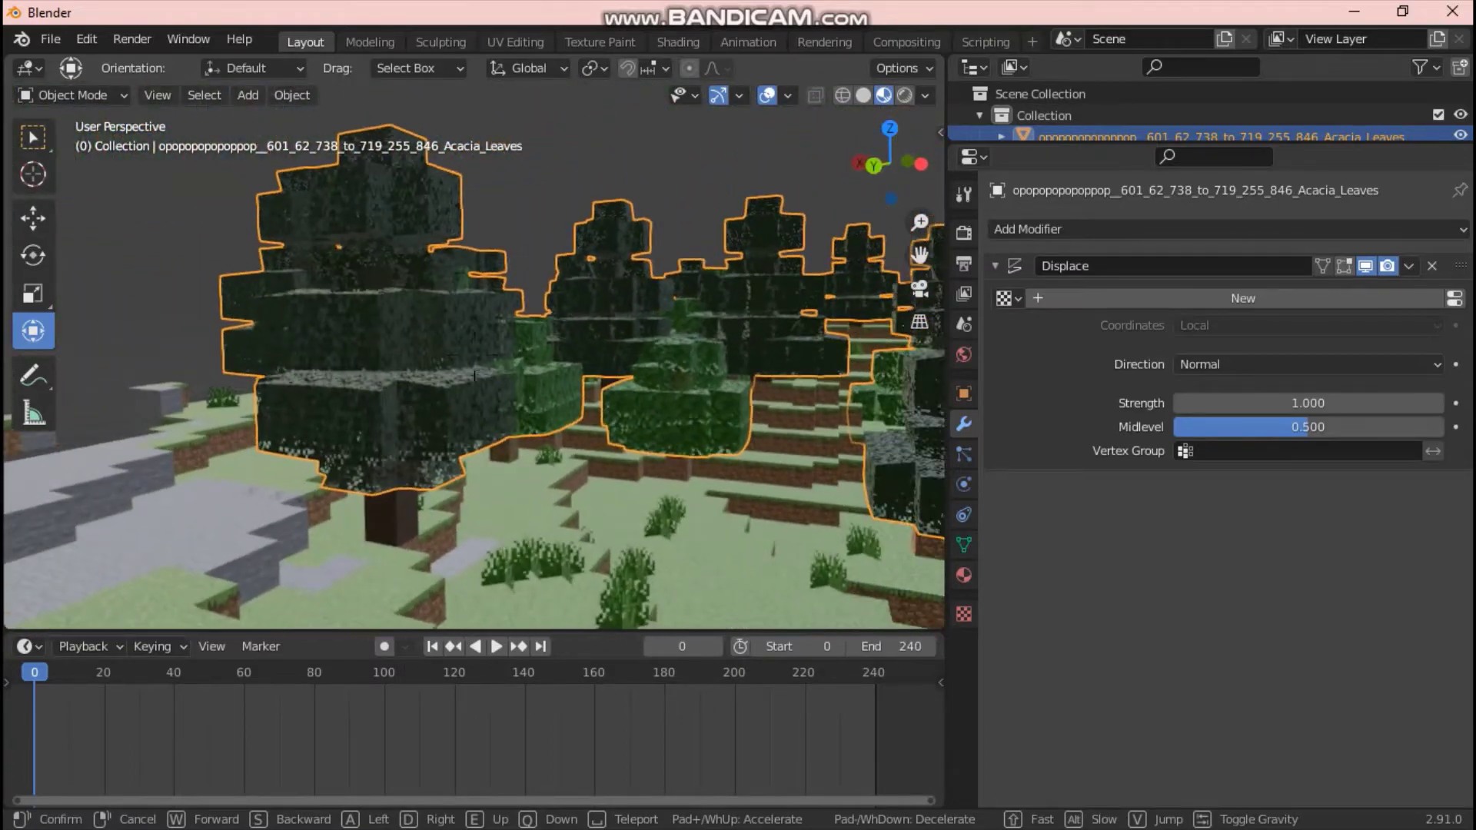
left_click(474, 355)
Try a Displace strength of 0.900 and undo the change.
mouse_move(1307, 403)
left_mouse_down()
mouse_move(1260, 403)
mouse_move(1445, 403)
mouse_move(1279, 403)
mouse_move(1295, 403)
left_mouse_up()
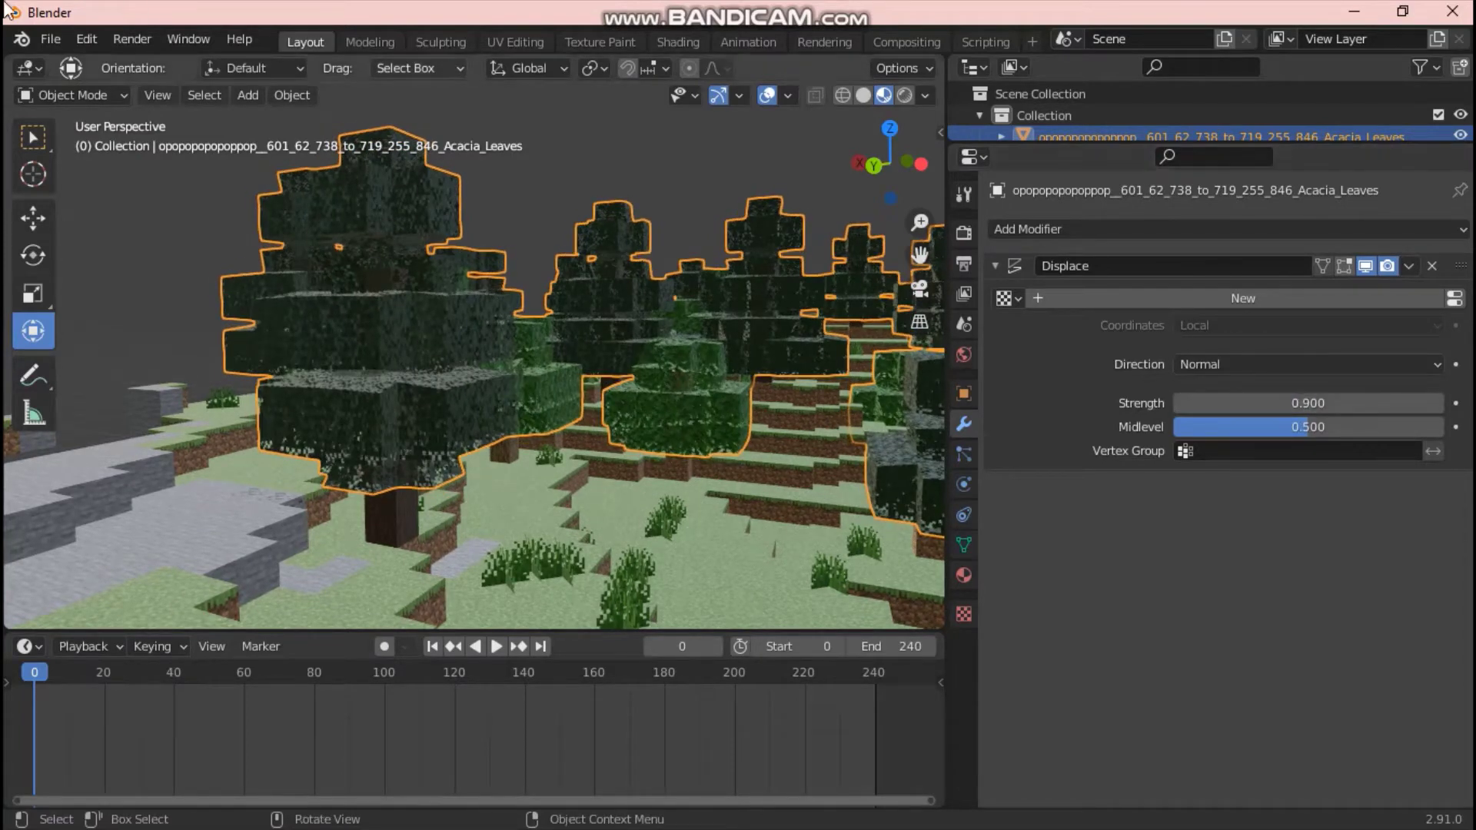
left_click(86, 38)
left_click(110, 59)
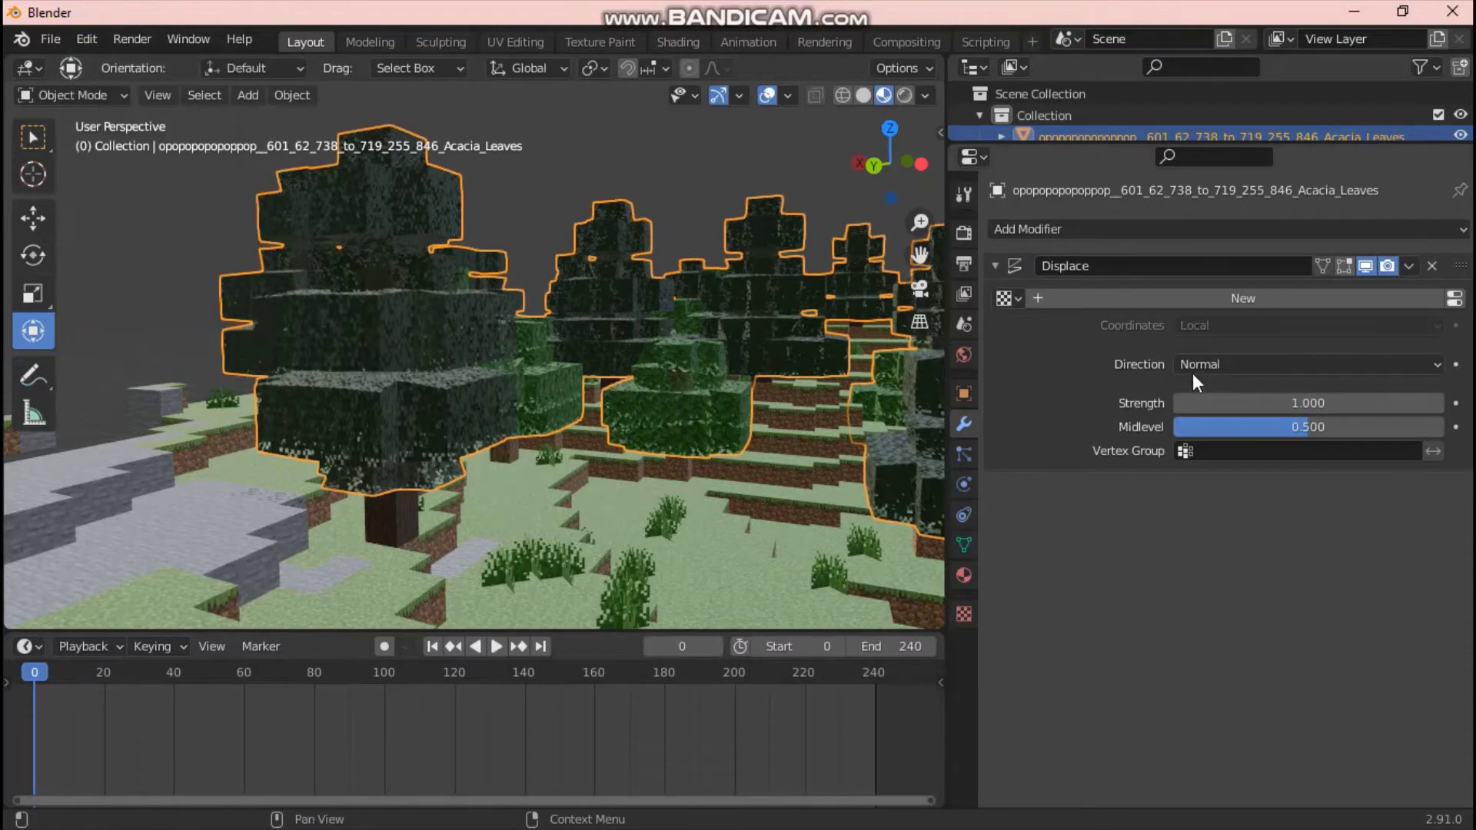
Create a new texture for the Displace modifier and set its type to Clouds.
left_click(1126, 303)
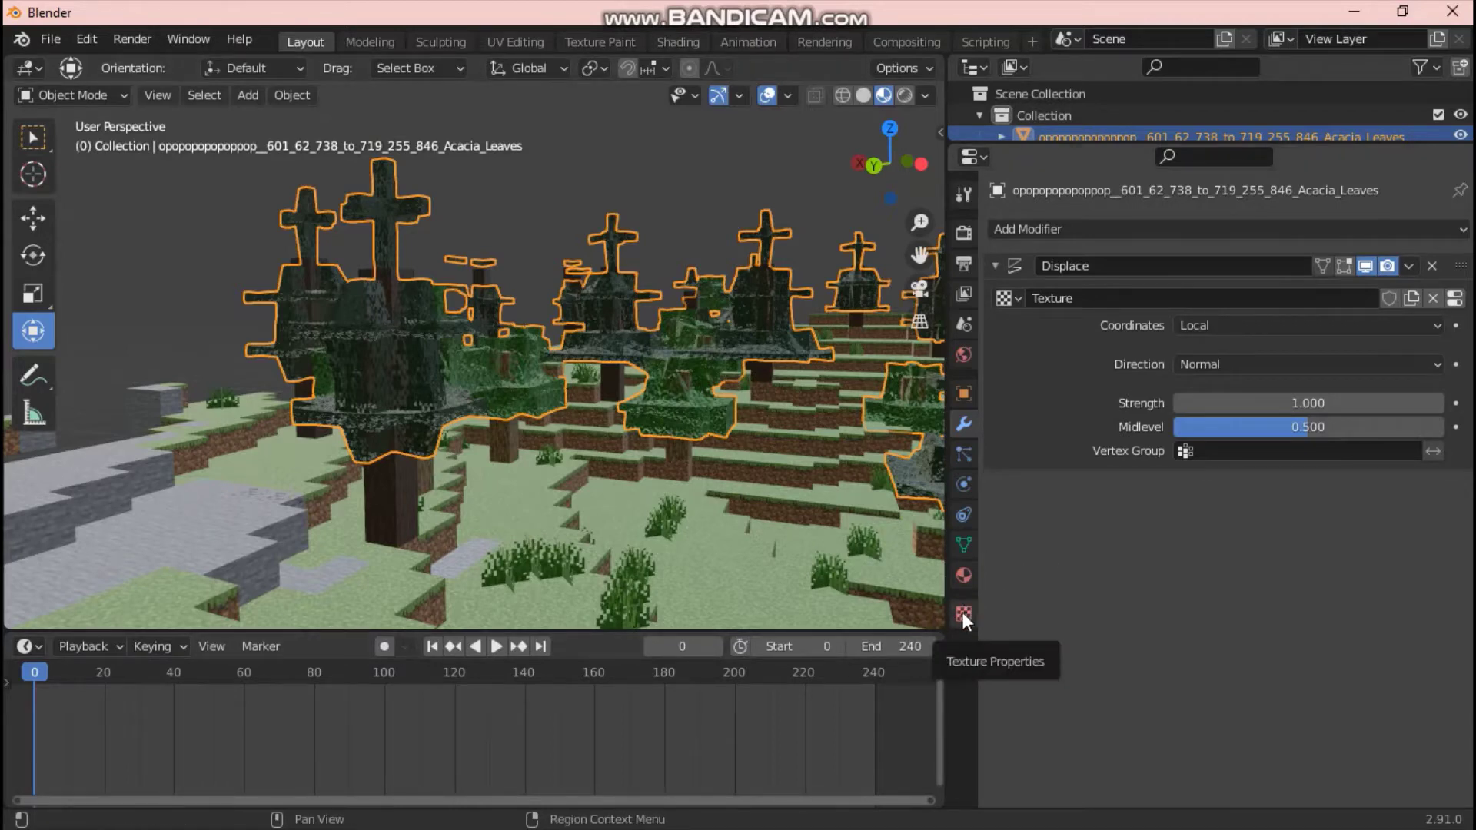
left_click(962, 614)
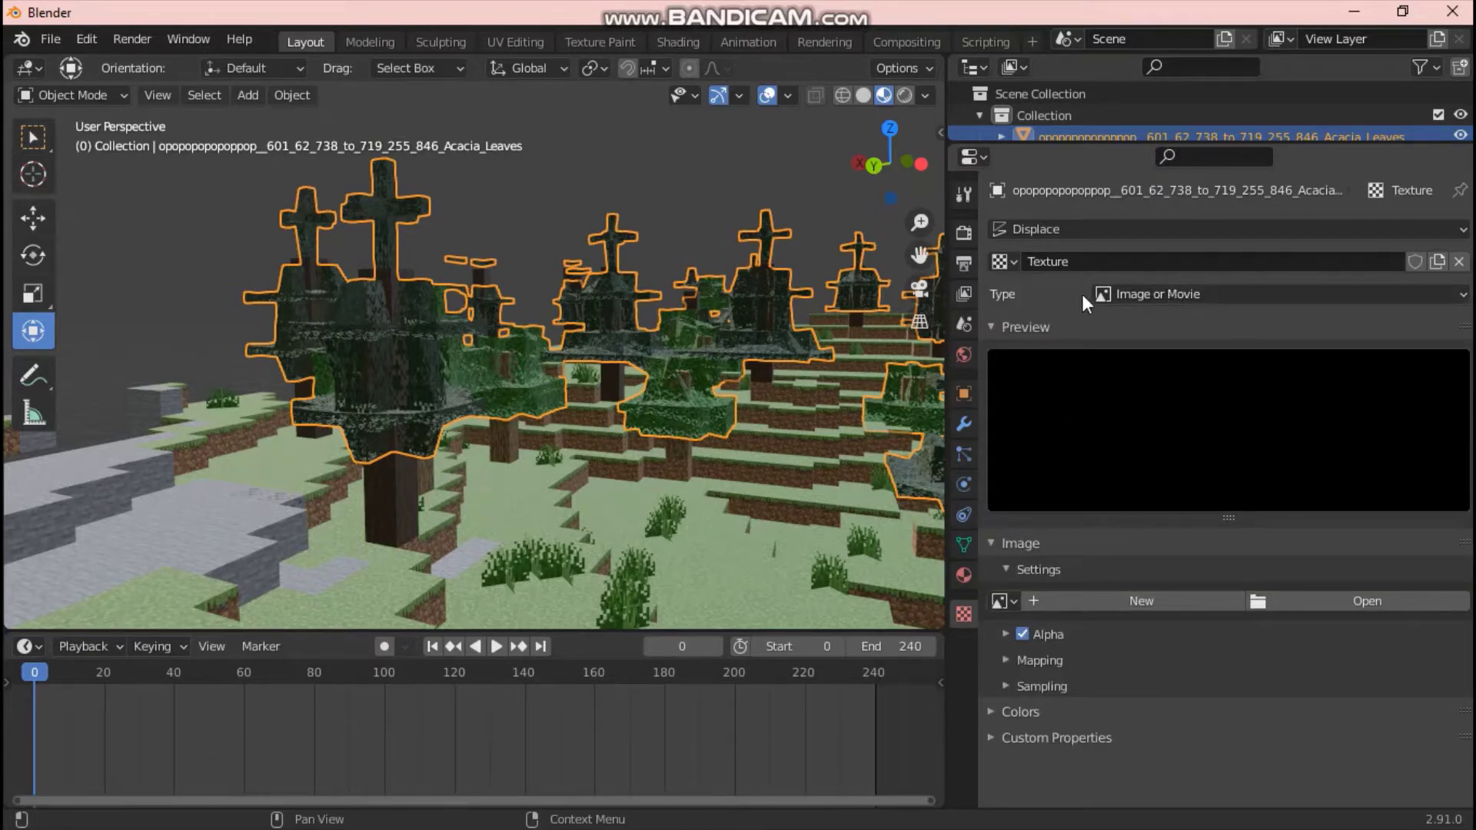
left_click(1162, 300)
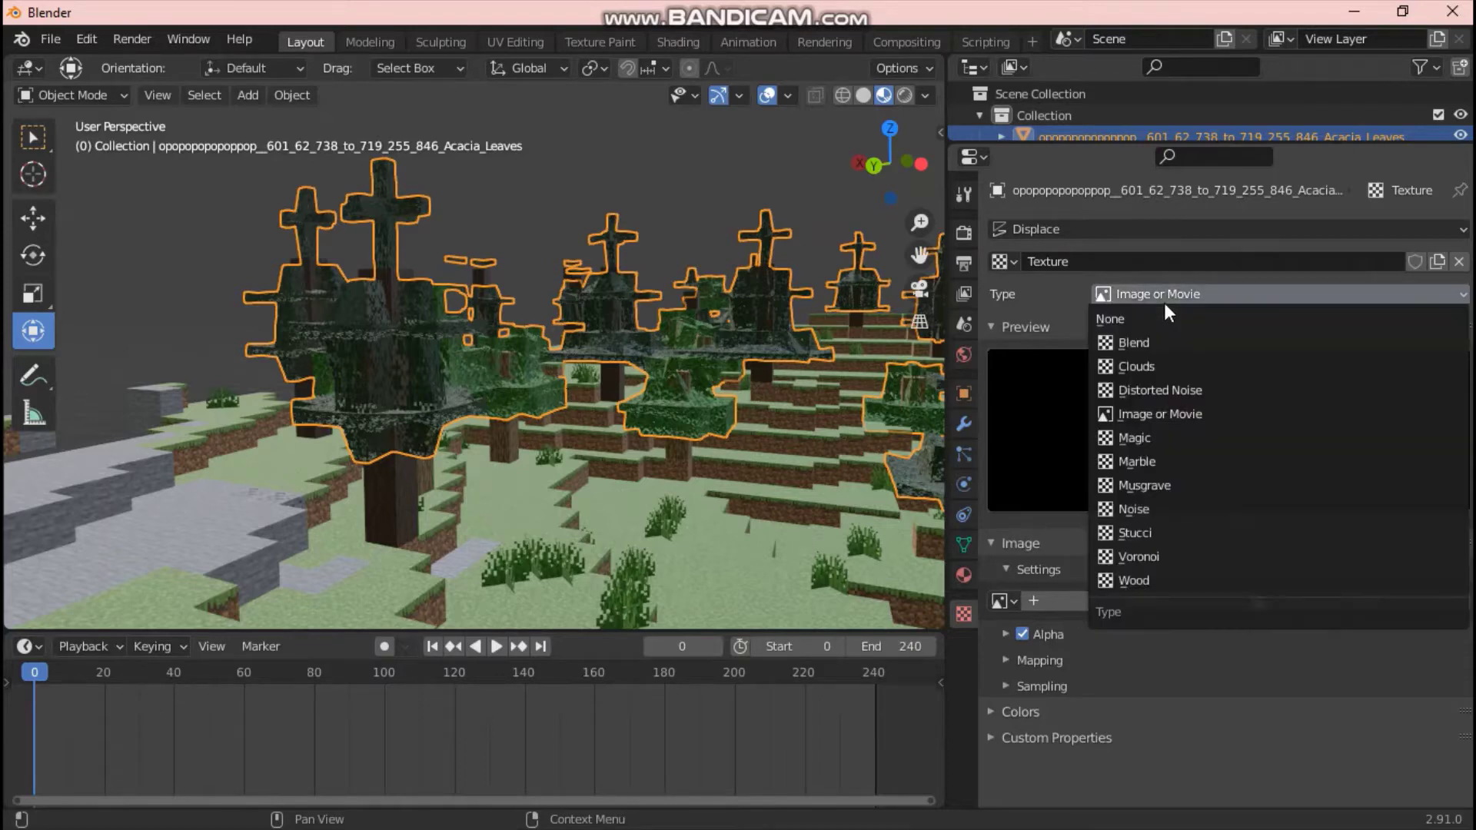
left_click(1150, 372)
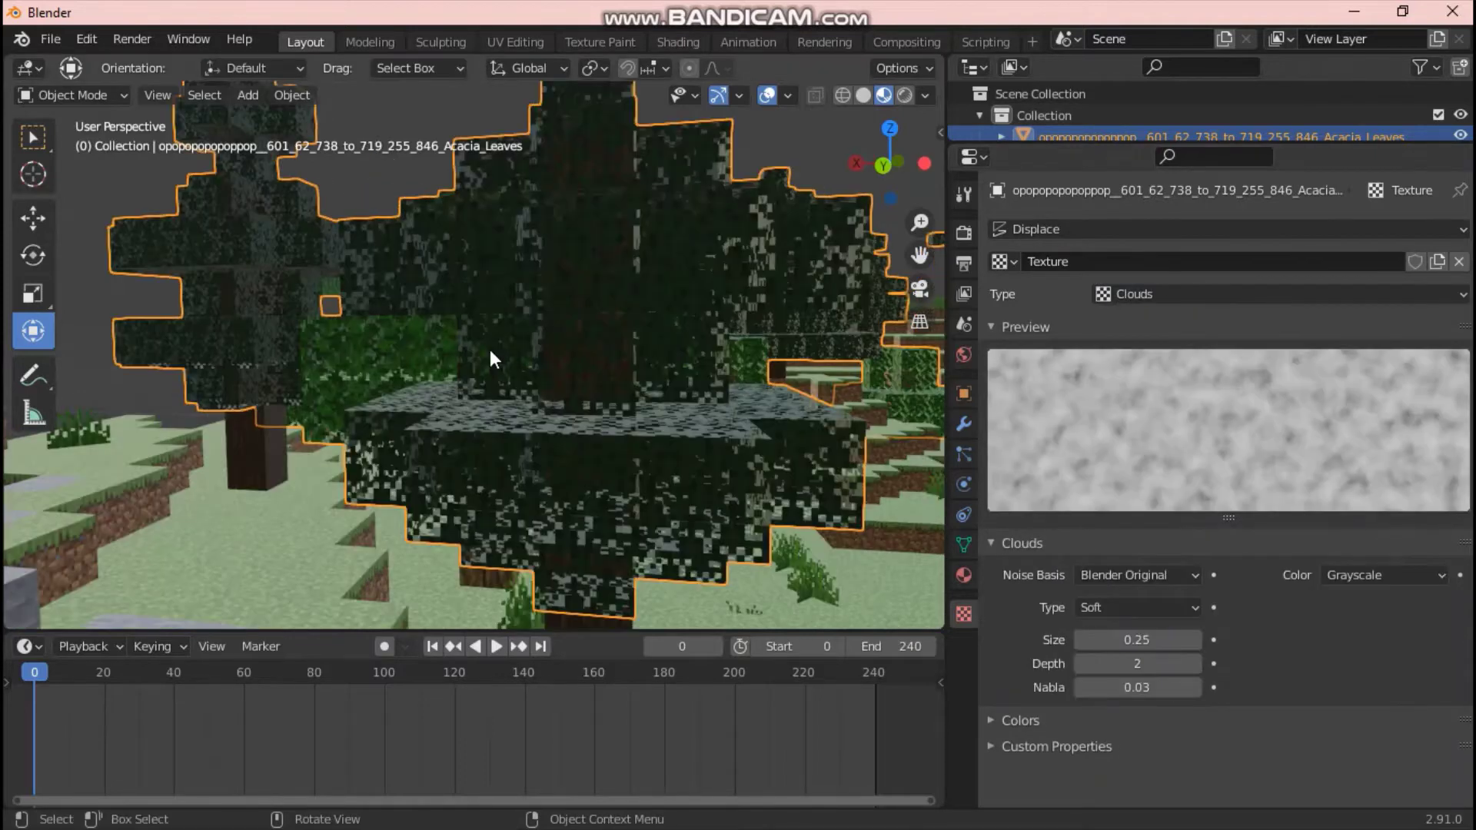
Examine the displaced spruce foliage up close and choose Clouds as the texture type again.
key("shift+grave")
key("w")
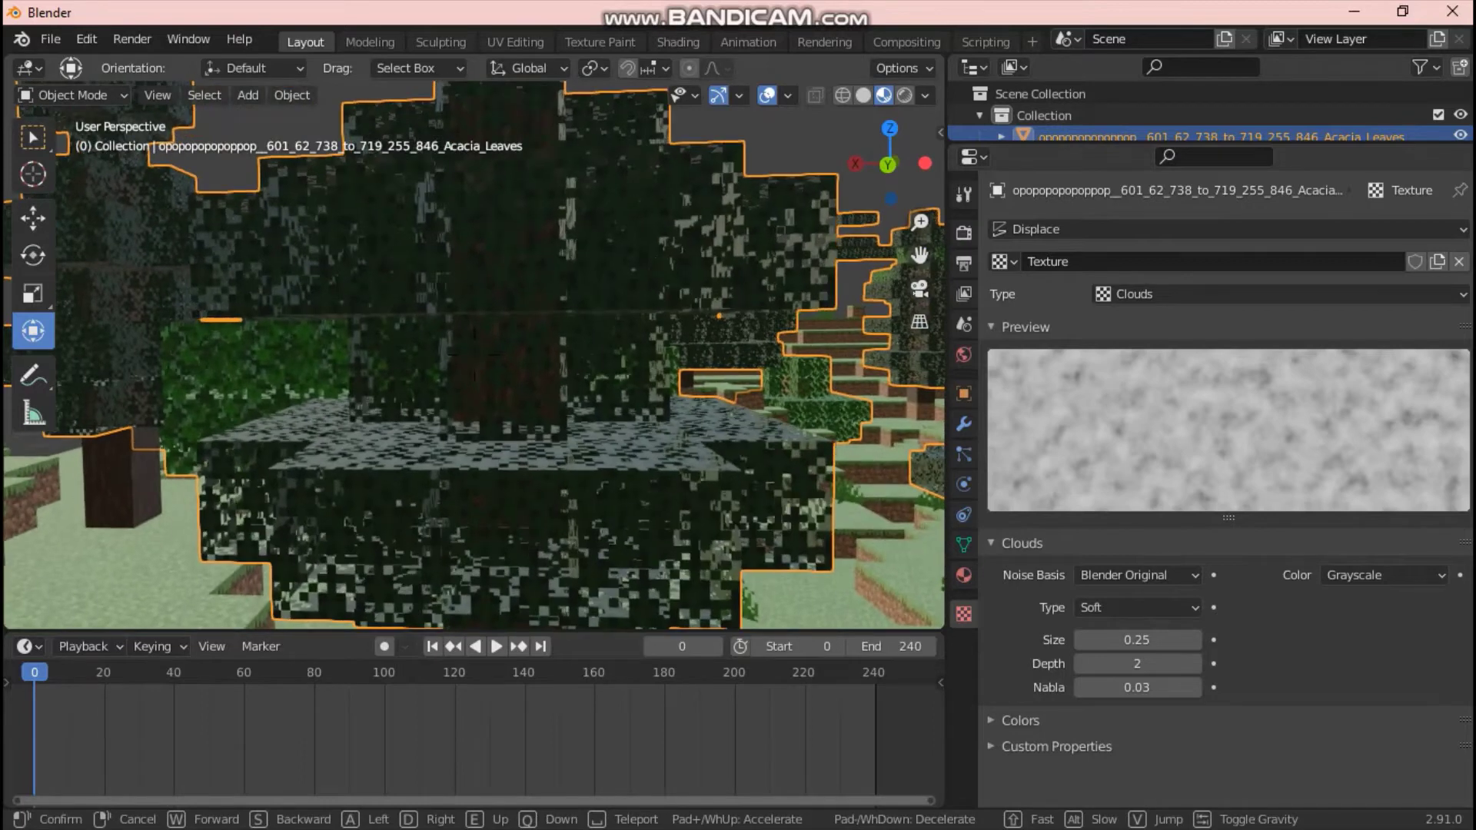
key("s")
left_click(570, 330)
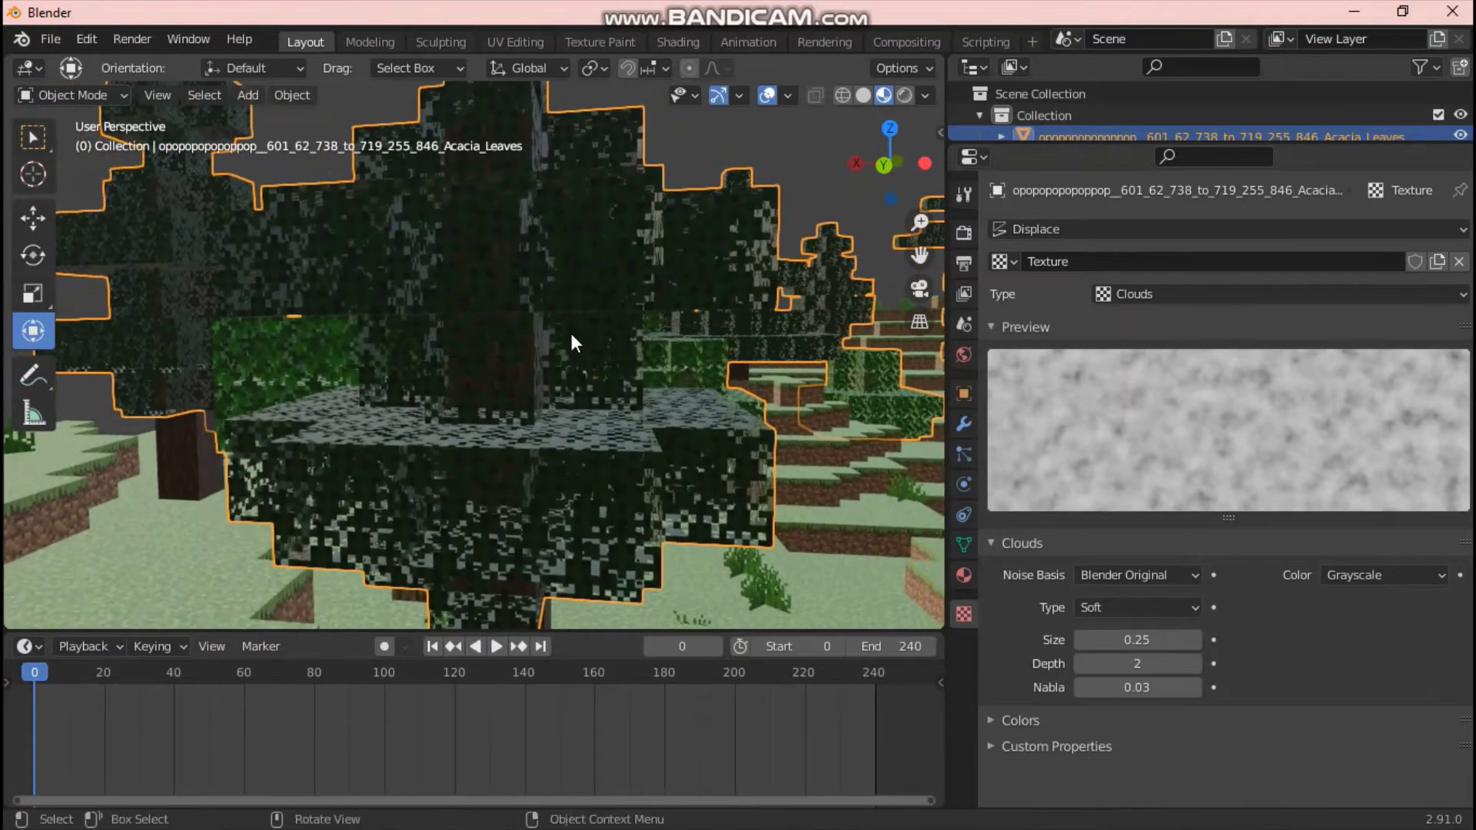
left_click(1179, 294)
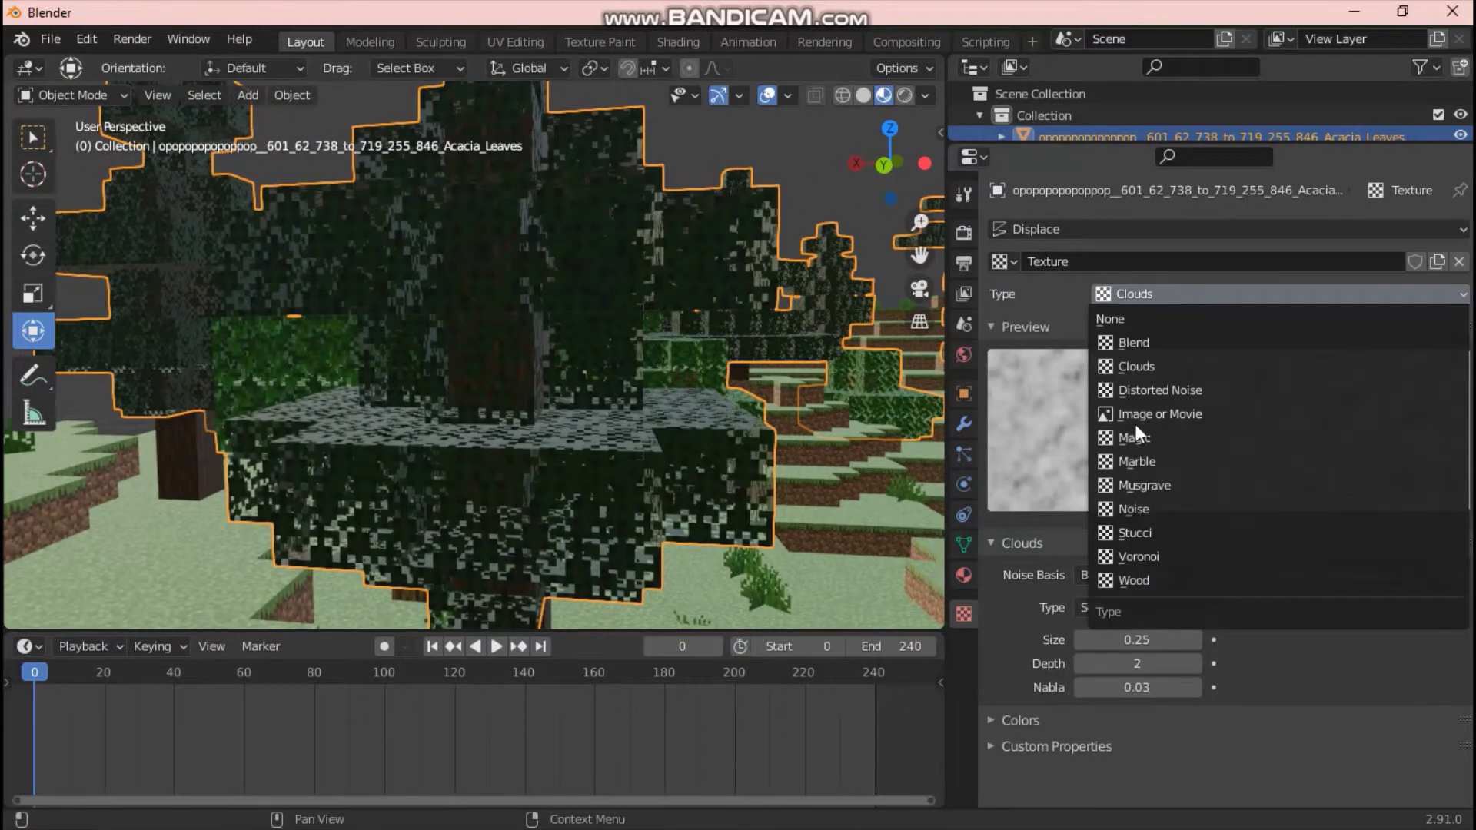
left_click(1141, 371)
key("shift+grave")
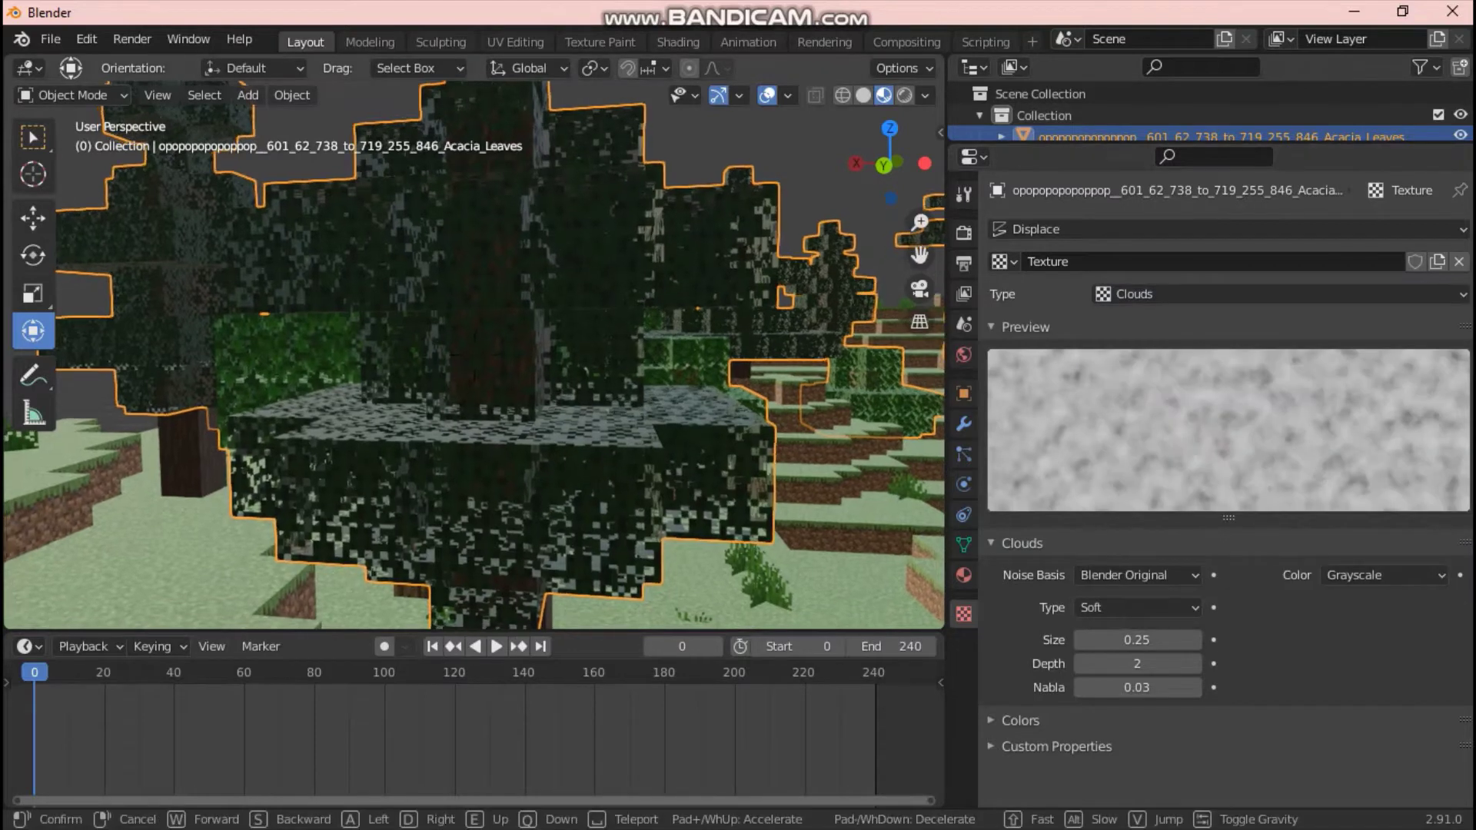
key("s")
left_click(618, 339)
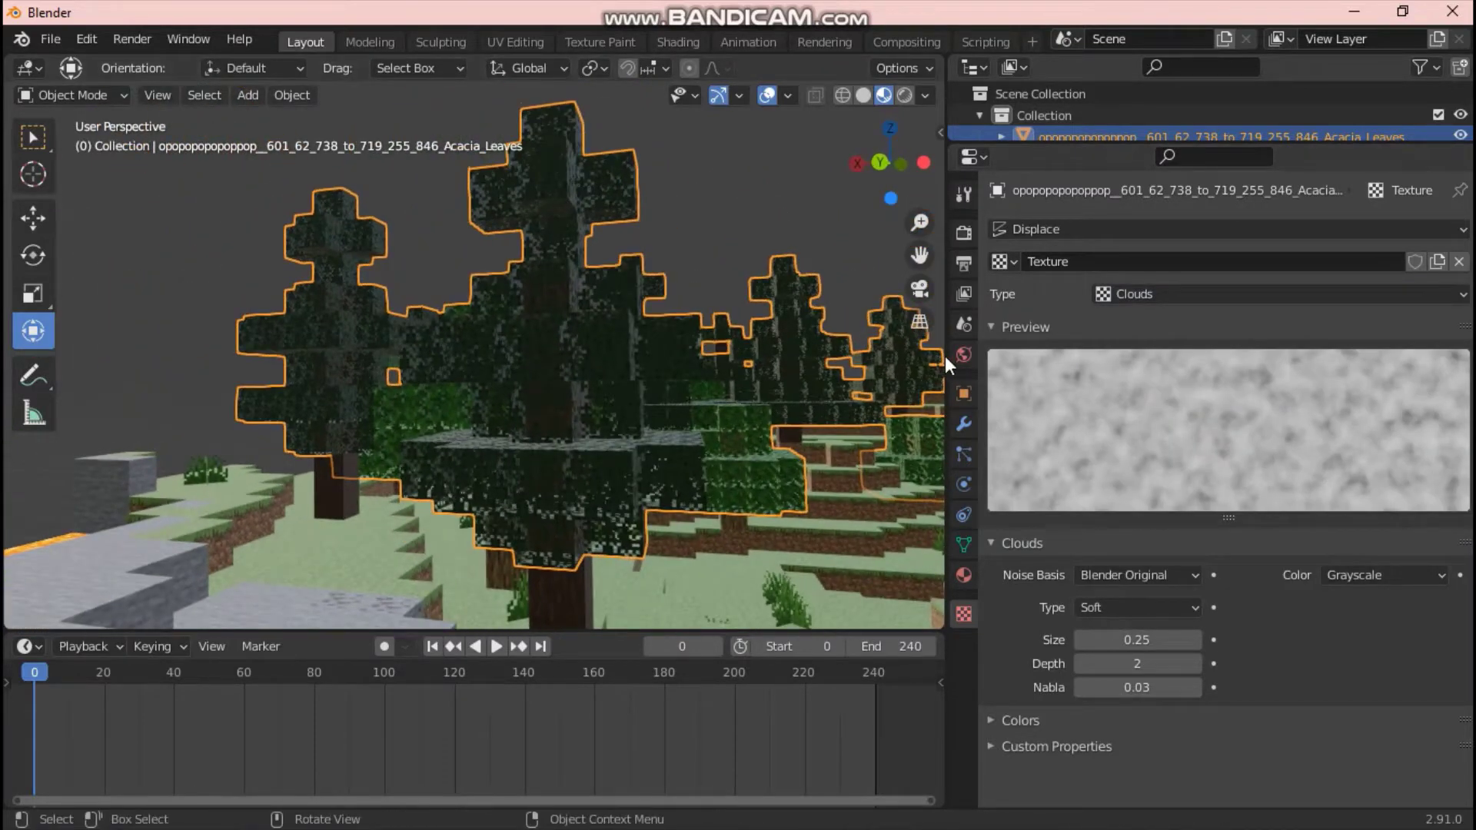
Widen the 3D viewport and fly around the forest to examine the cloud-displaced leaves from near and far.
left_click_drag(947, 355, 1006, 359)
key("shift+grave")
key("s")
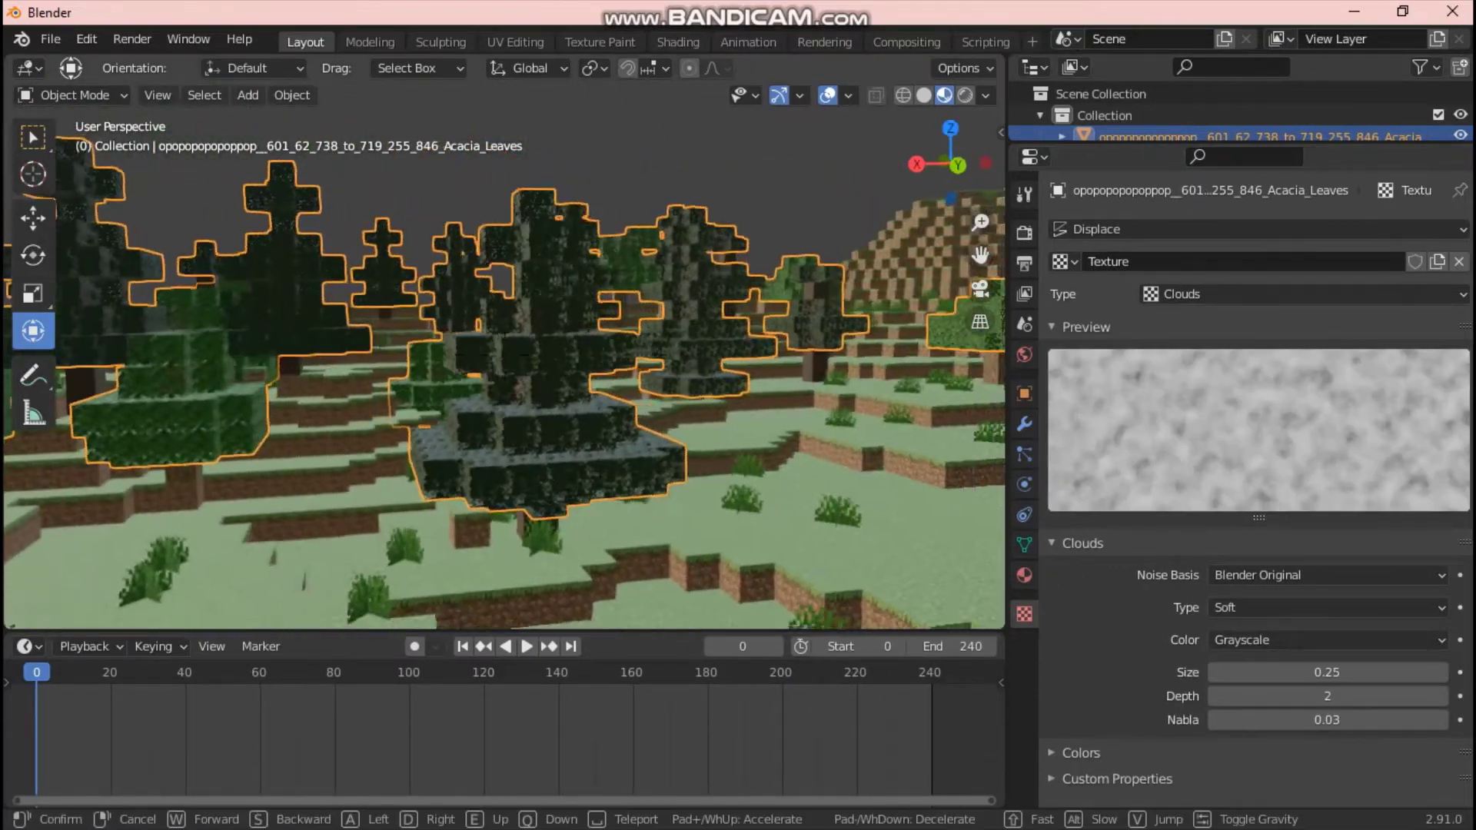
key("w")
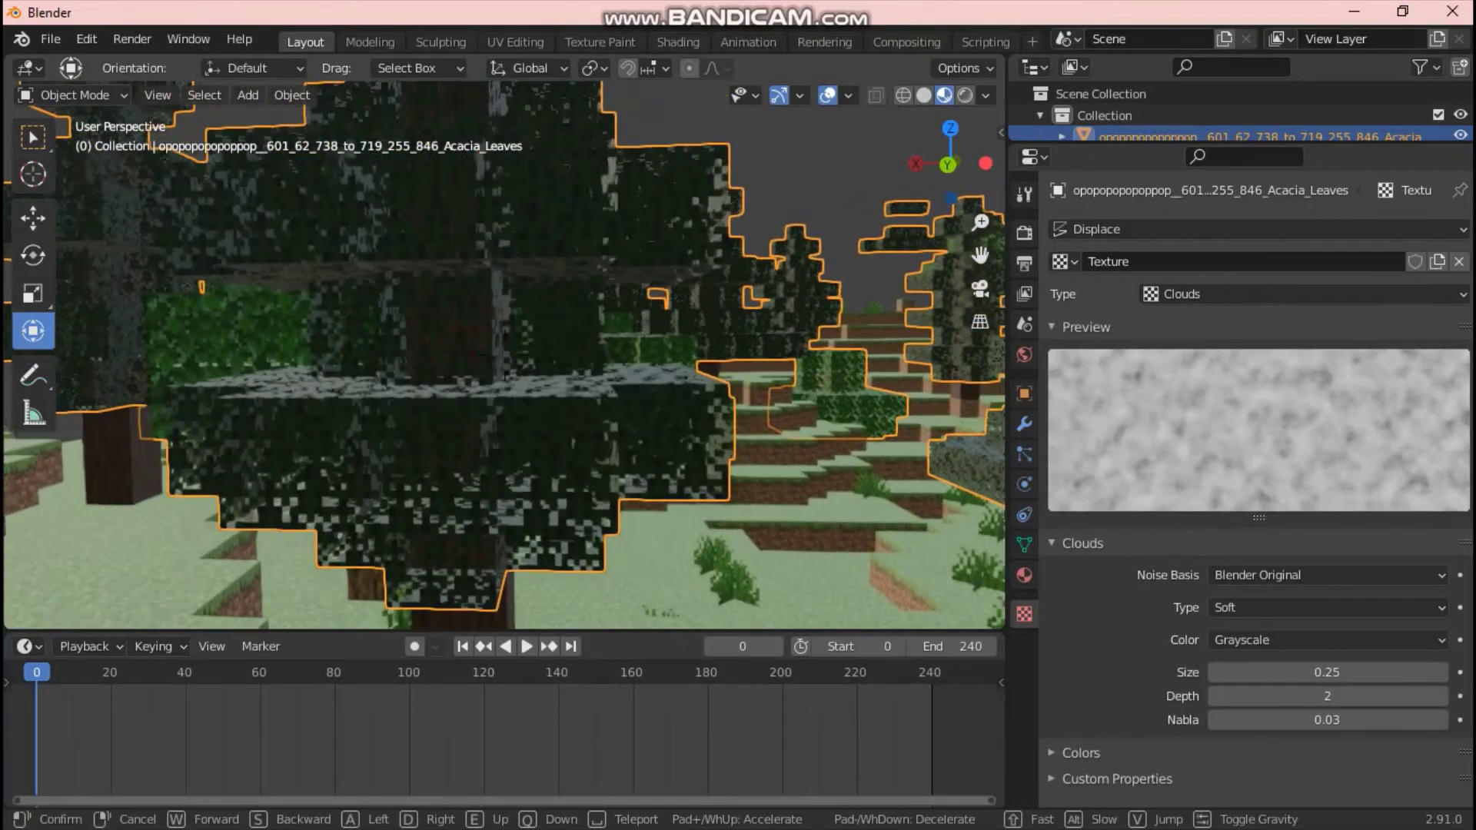
key("s")
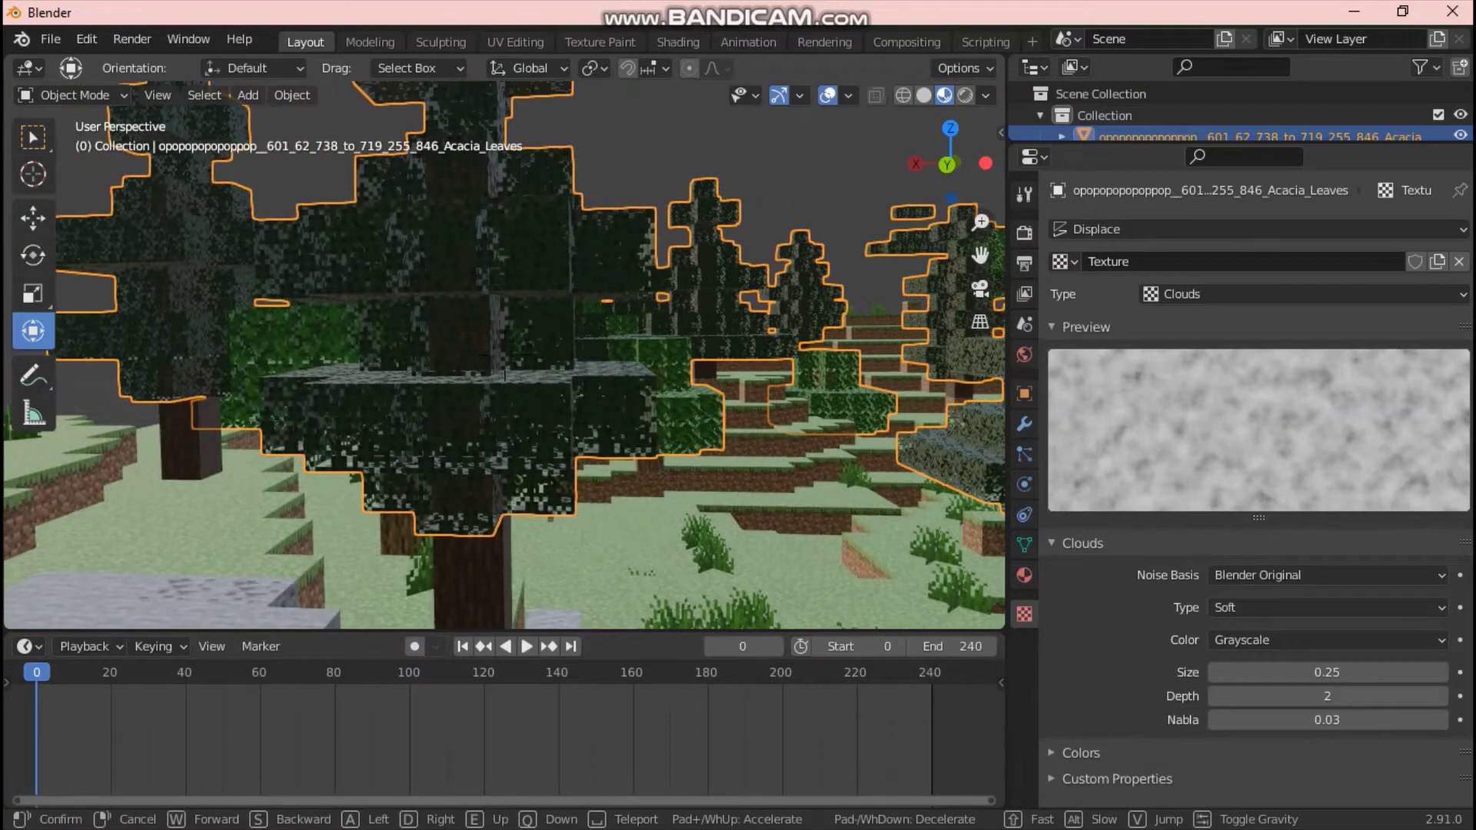
left_click(504, 376)
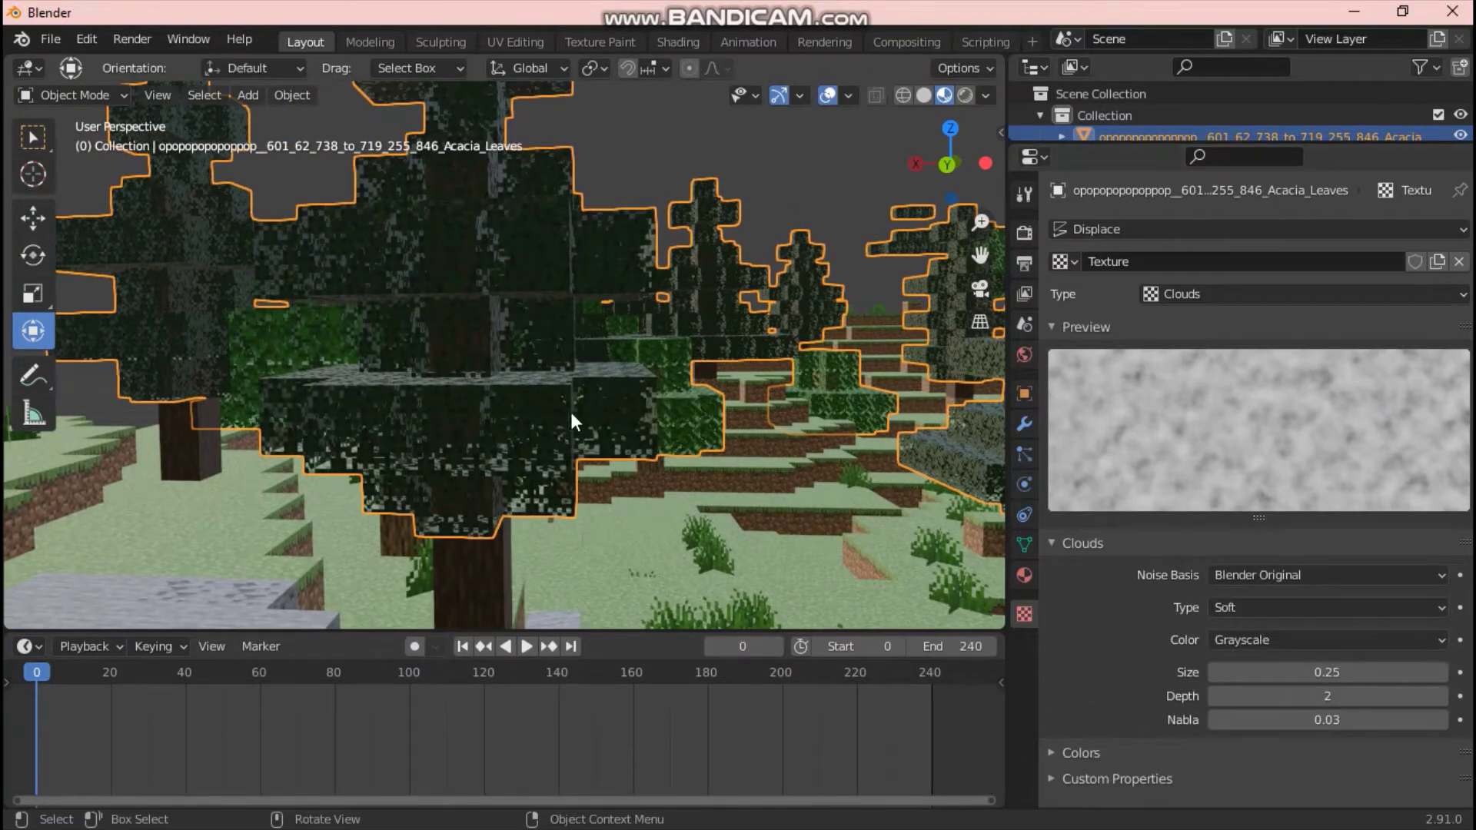
scroll(570, 412, "down", 5)
left_click_drag(911, 157, 900, 156)
scroll(602, 412, "up", 2)
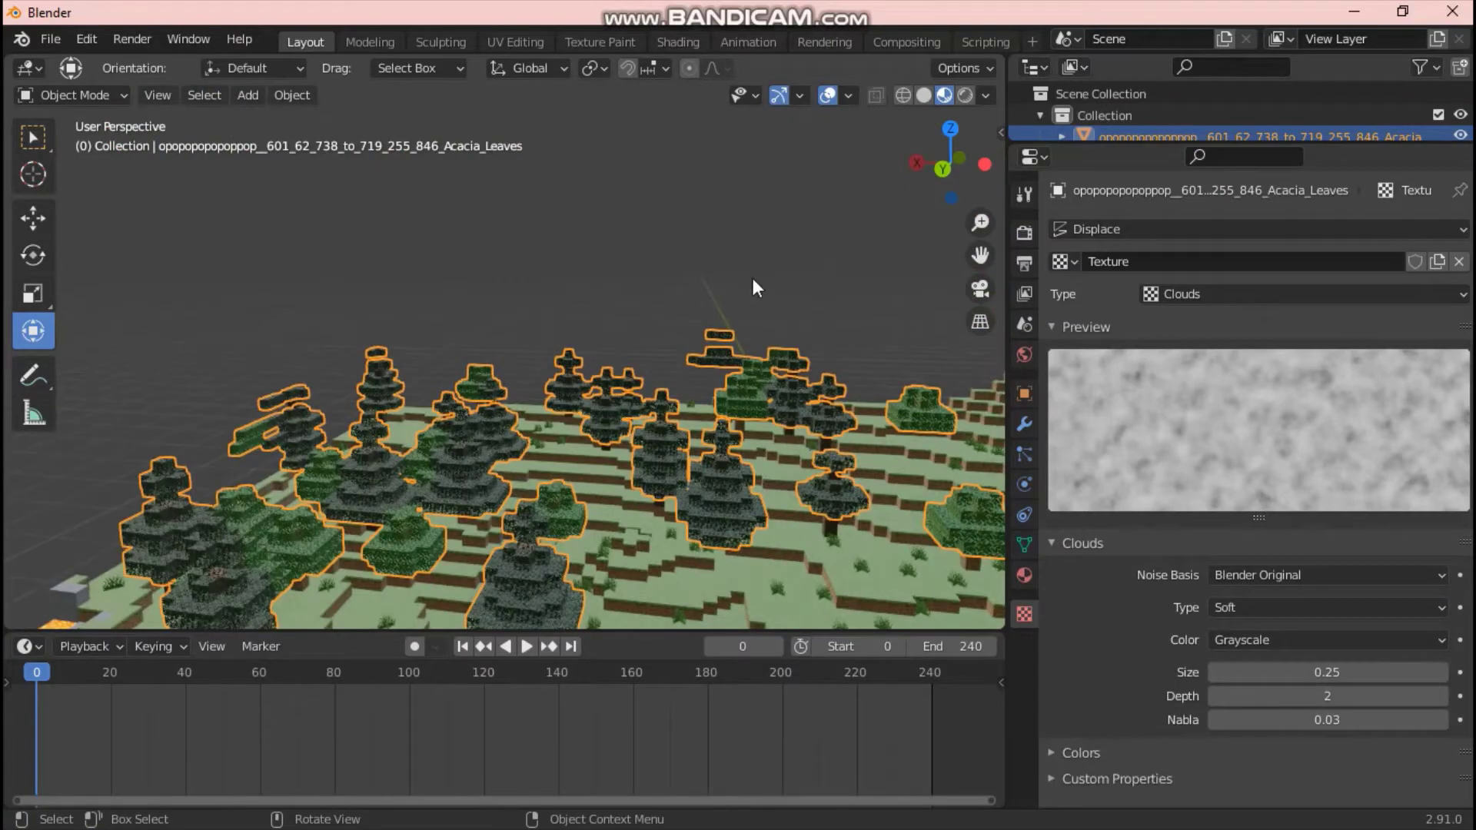
key("shift+grave")
key("w")
key("s")
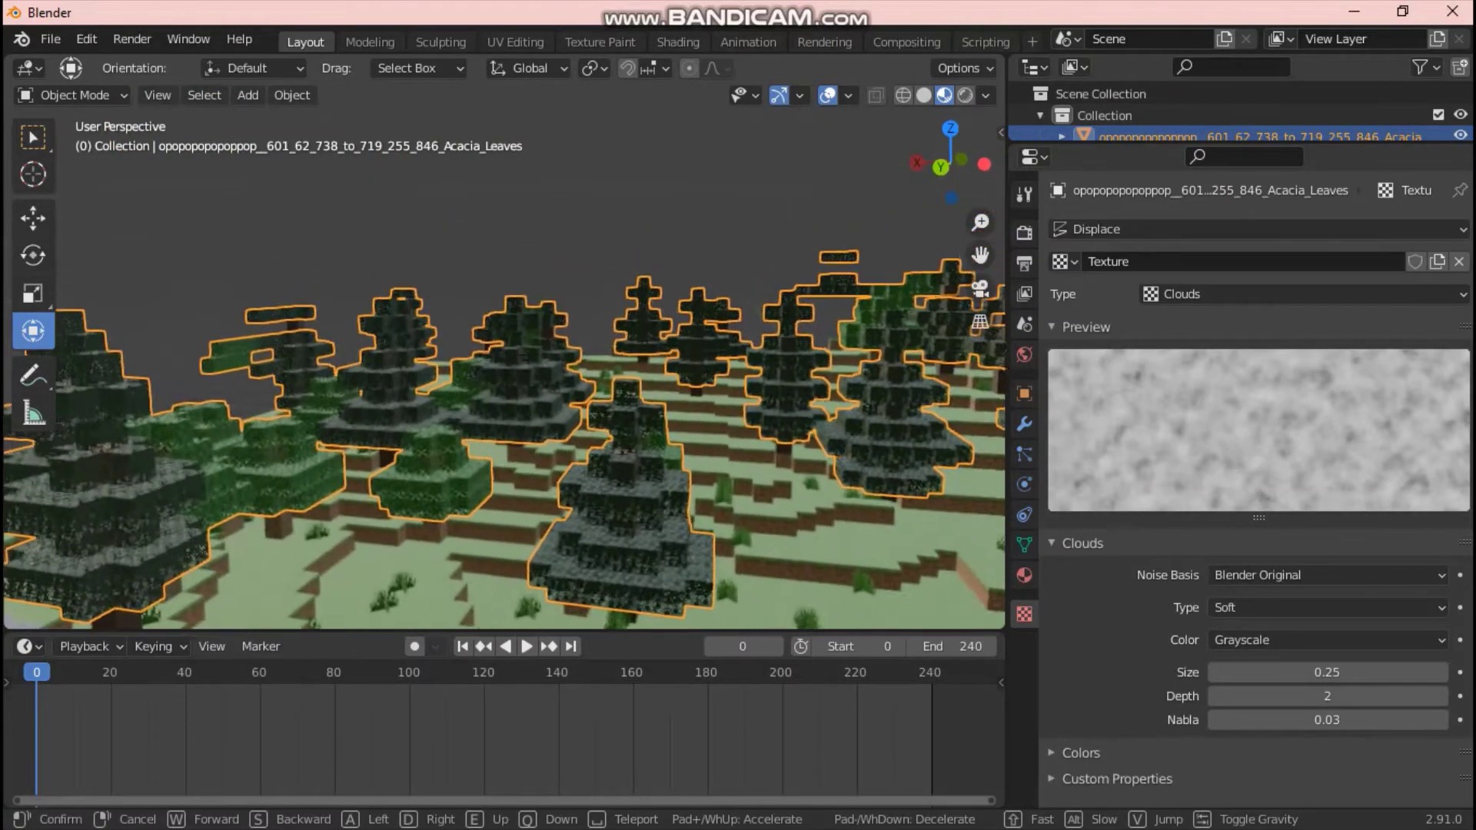
left_click(505, 353)
Deselect the leaves and add a Plain Axes empty to the scene.
key("shift+a")
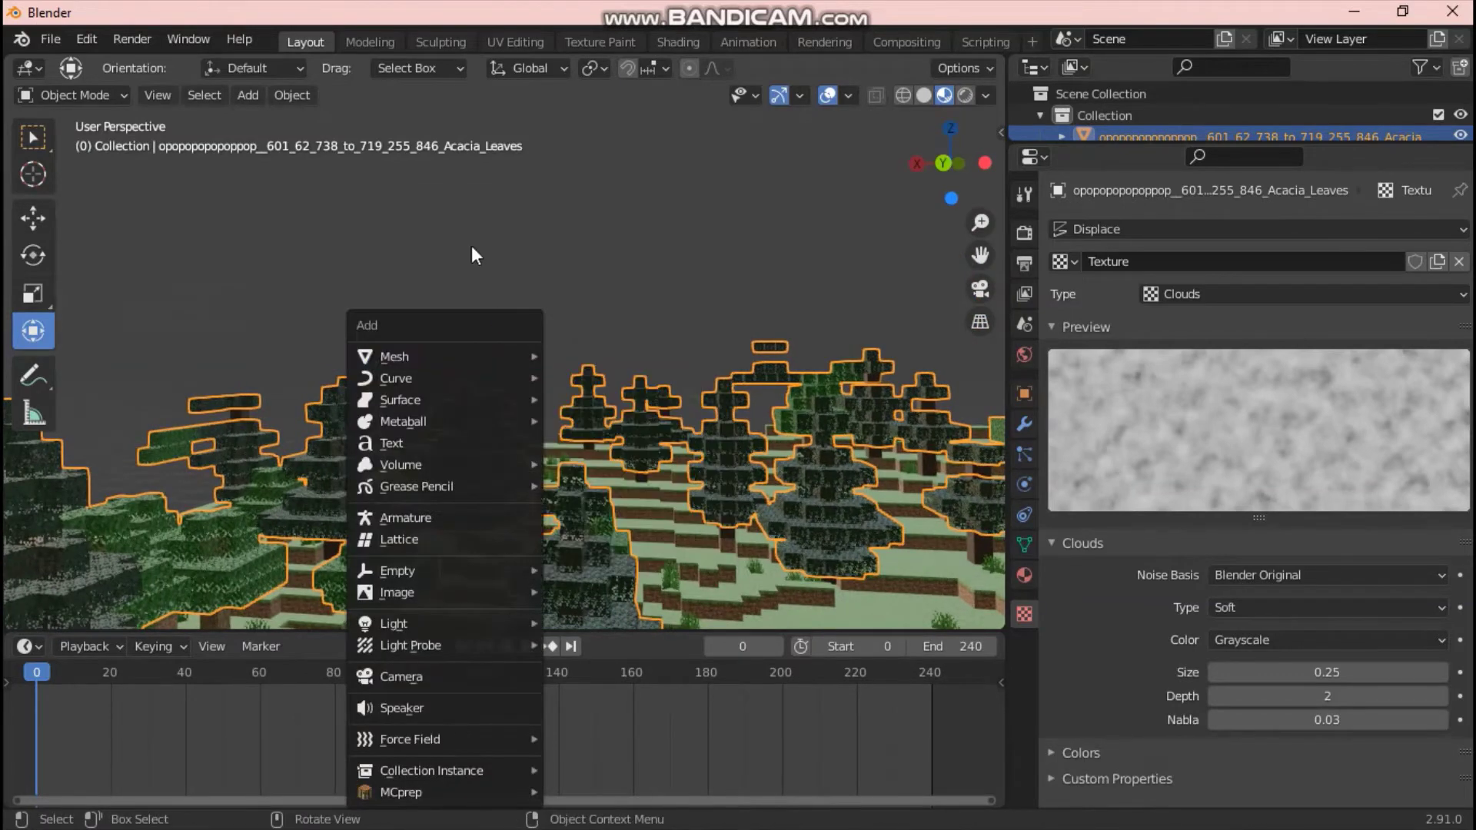
left_click(463, 238)
key("shift+a")
mouse_move(459, 252)
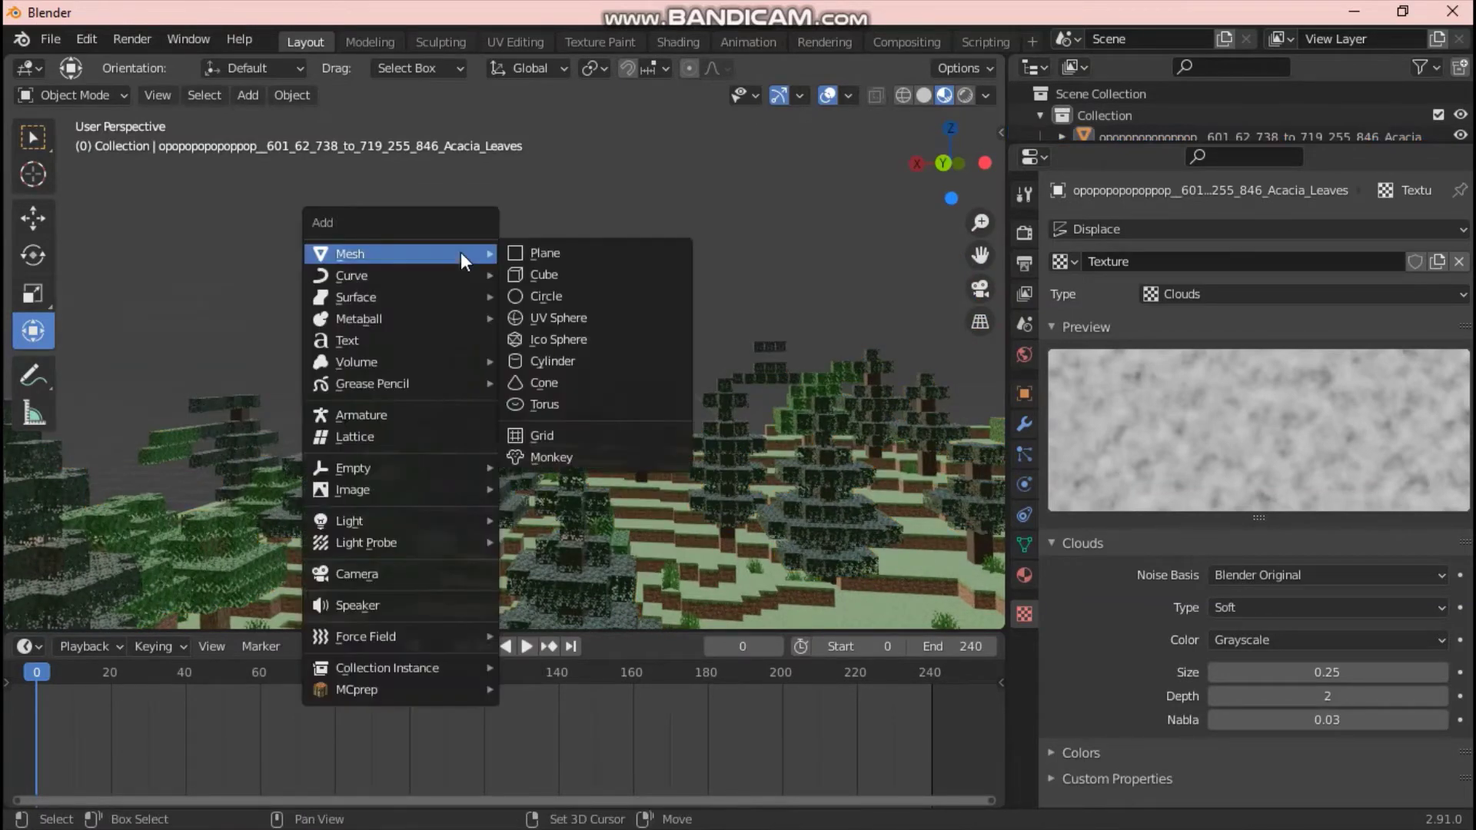
mouse_move(382, 463)
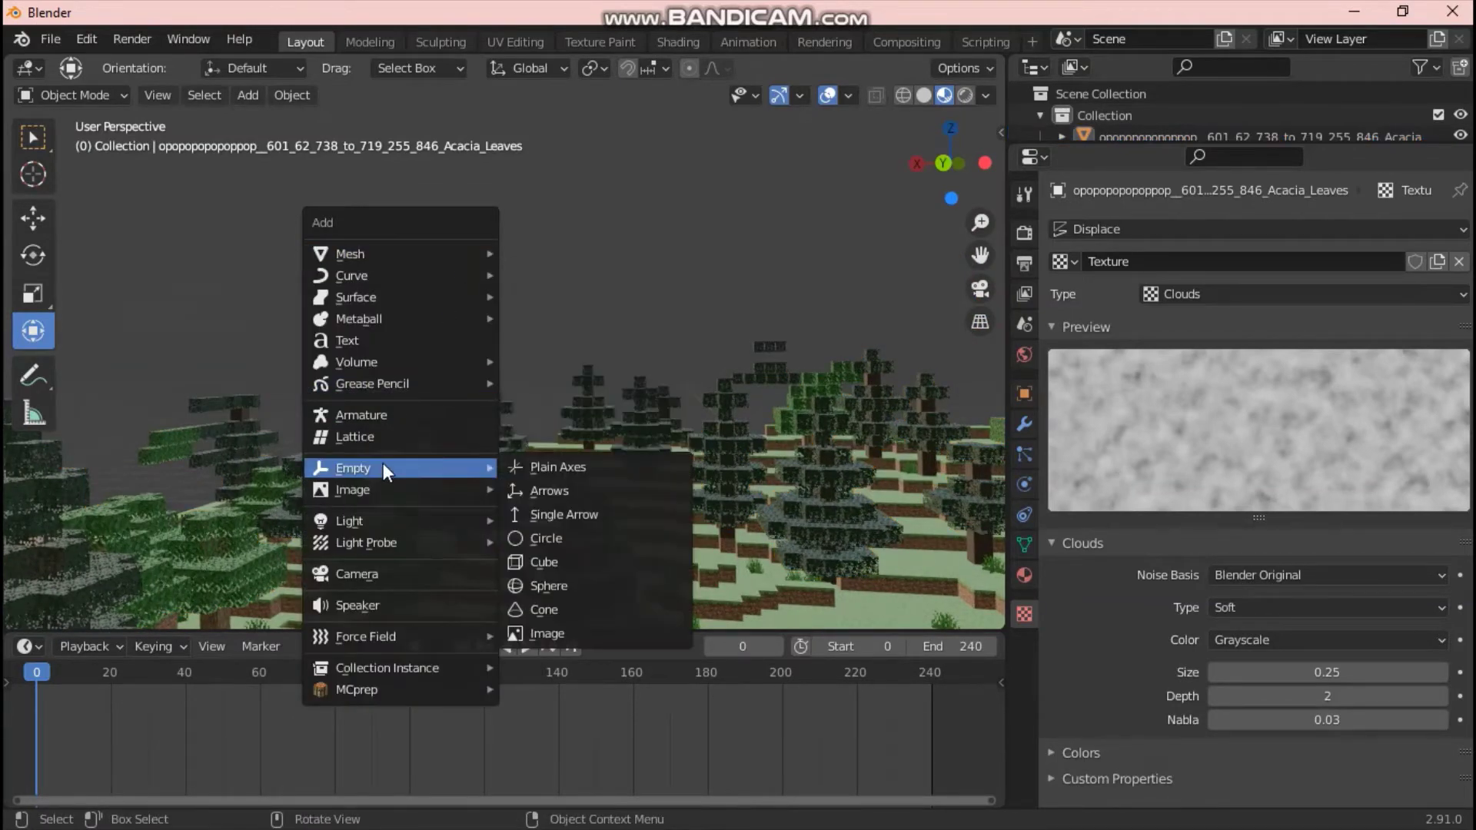
left_click(519, 463)
Raise the empty straight up along the Z axis to about 31.2 m, high above the terrain.
key("shift+grave")
key("w")
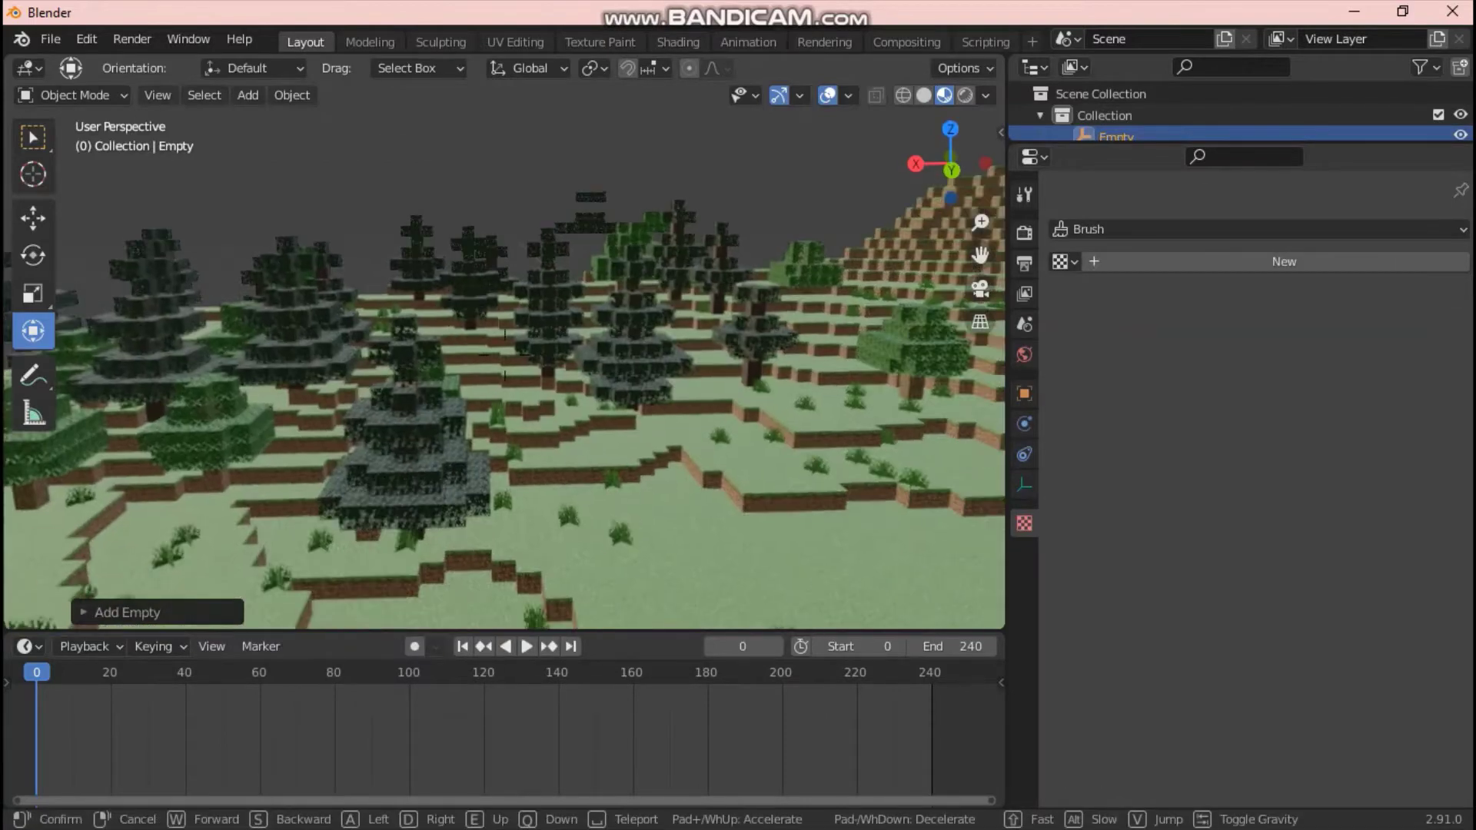
key("s")
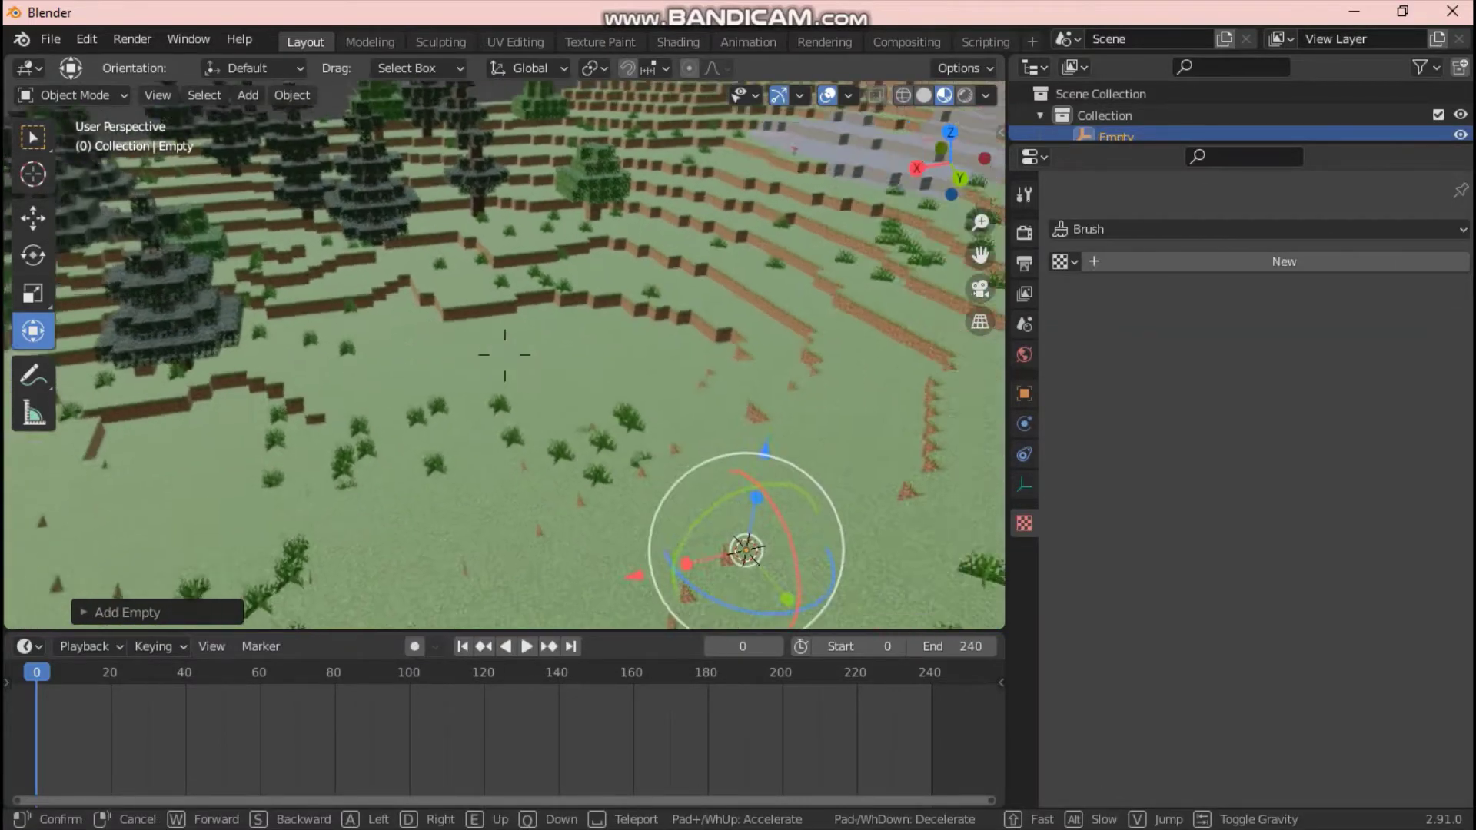
key("Return")
key("g")
key("z")
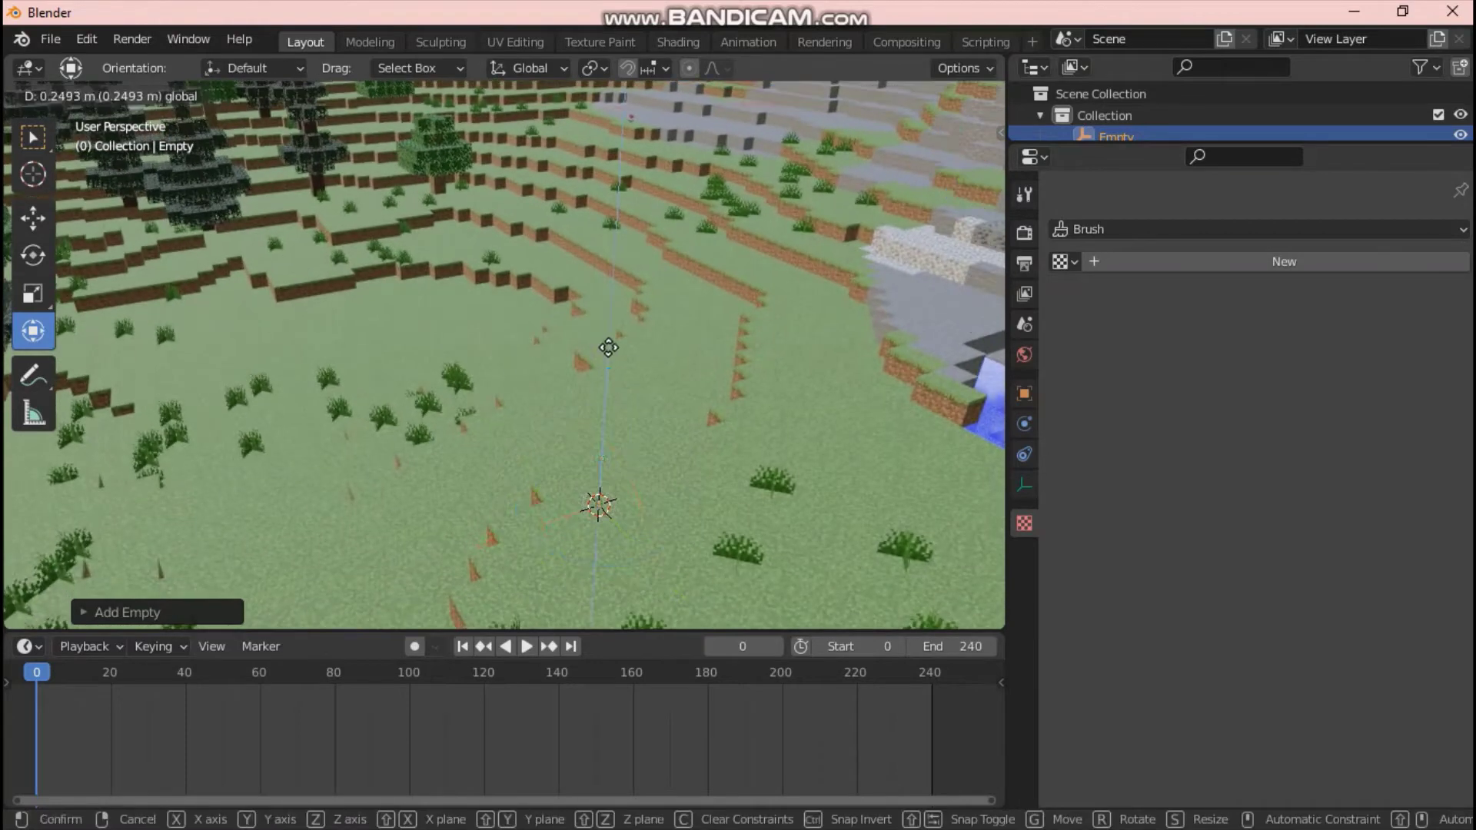
left_click(626, 569)
key("q")
key("shift+grave")
left_click(555, 329)
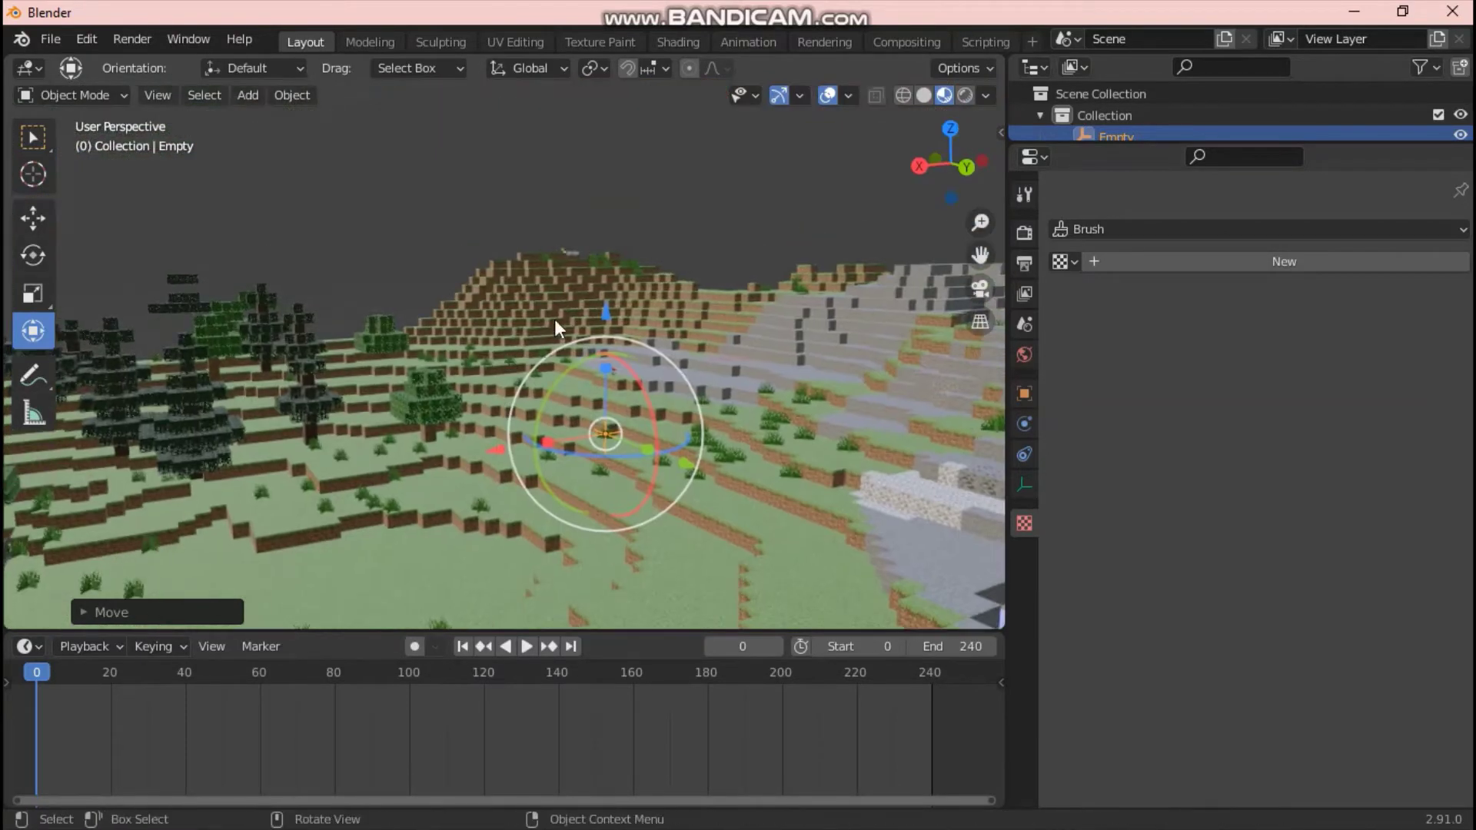
left_click_drag(602, 308, 587, 63)
Fly around the world to examine the raised empty and the surrounding forest from several sides.
key("shift+grave")
key("d")
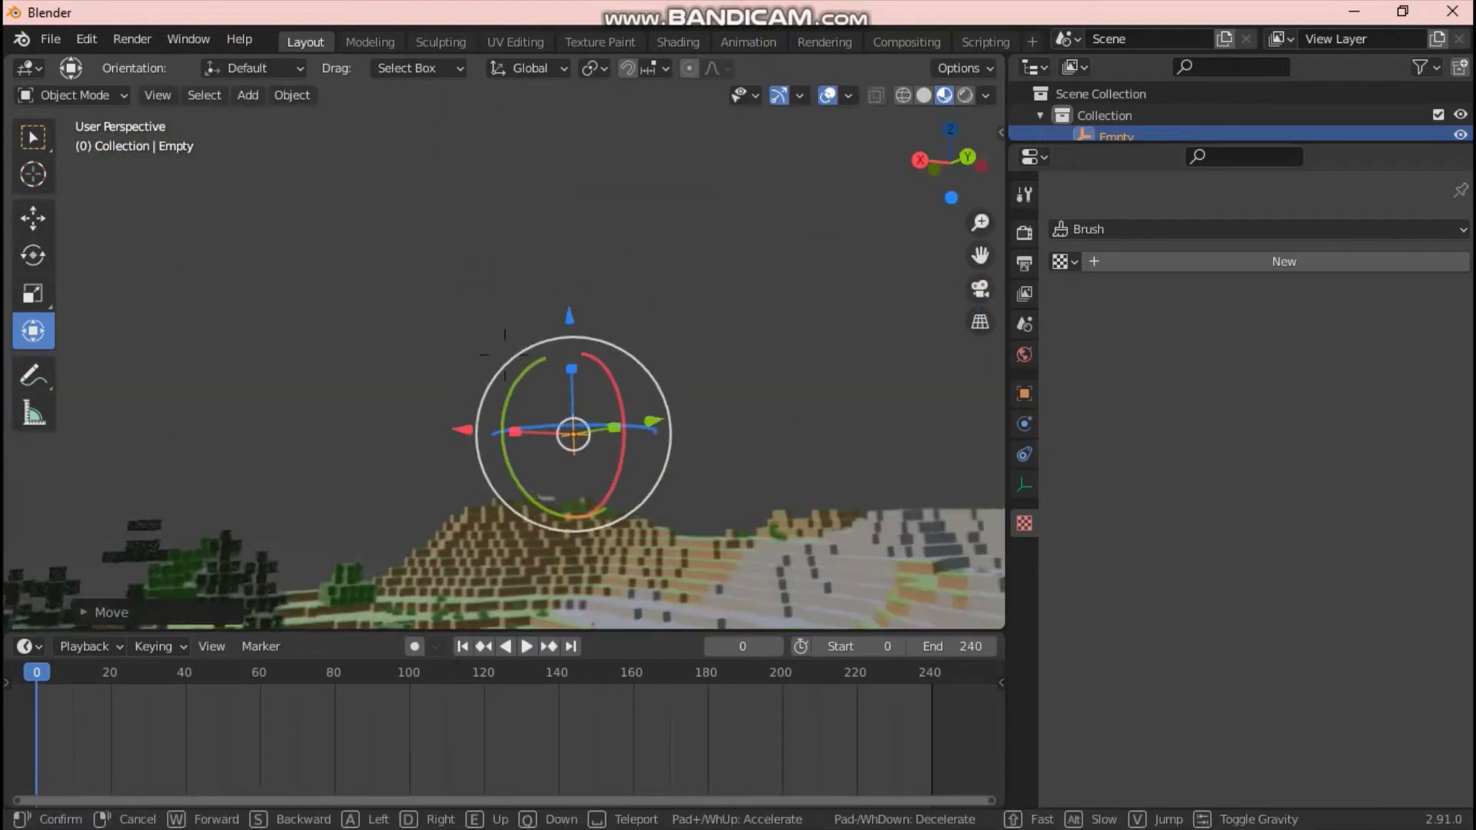
key("d")
key("w")
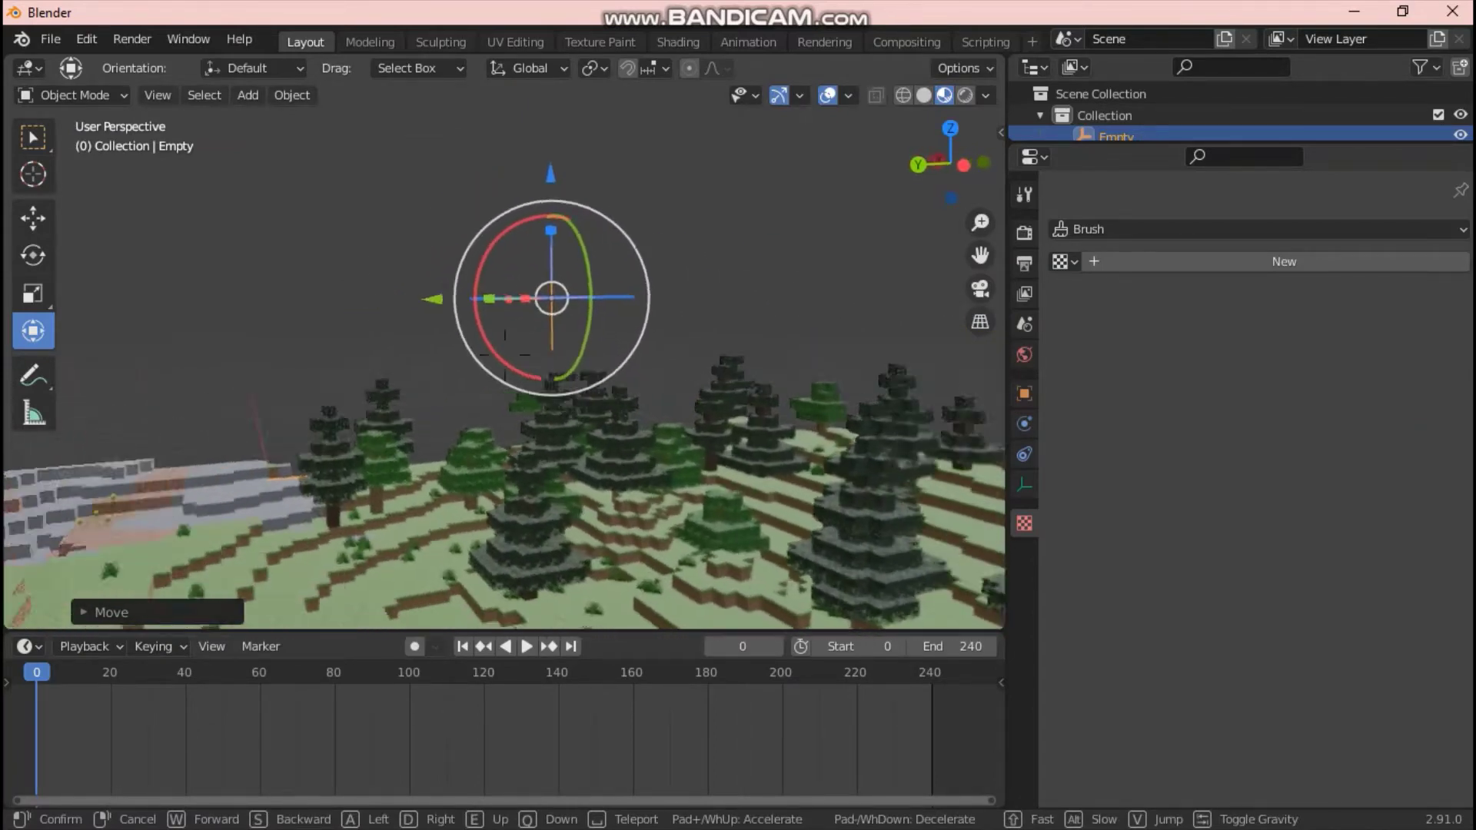
key("d")
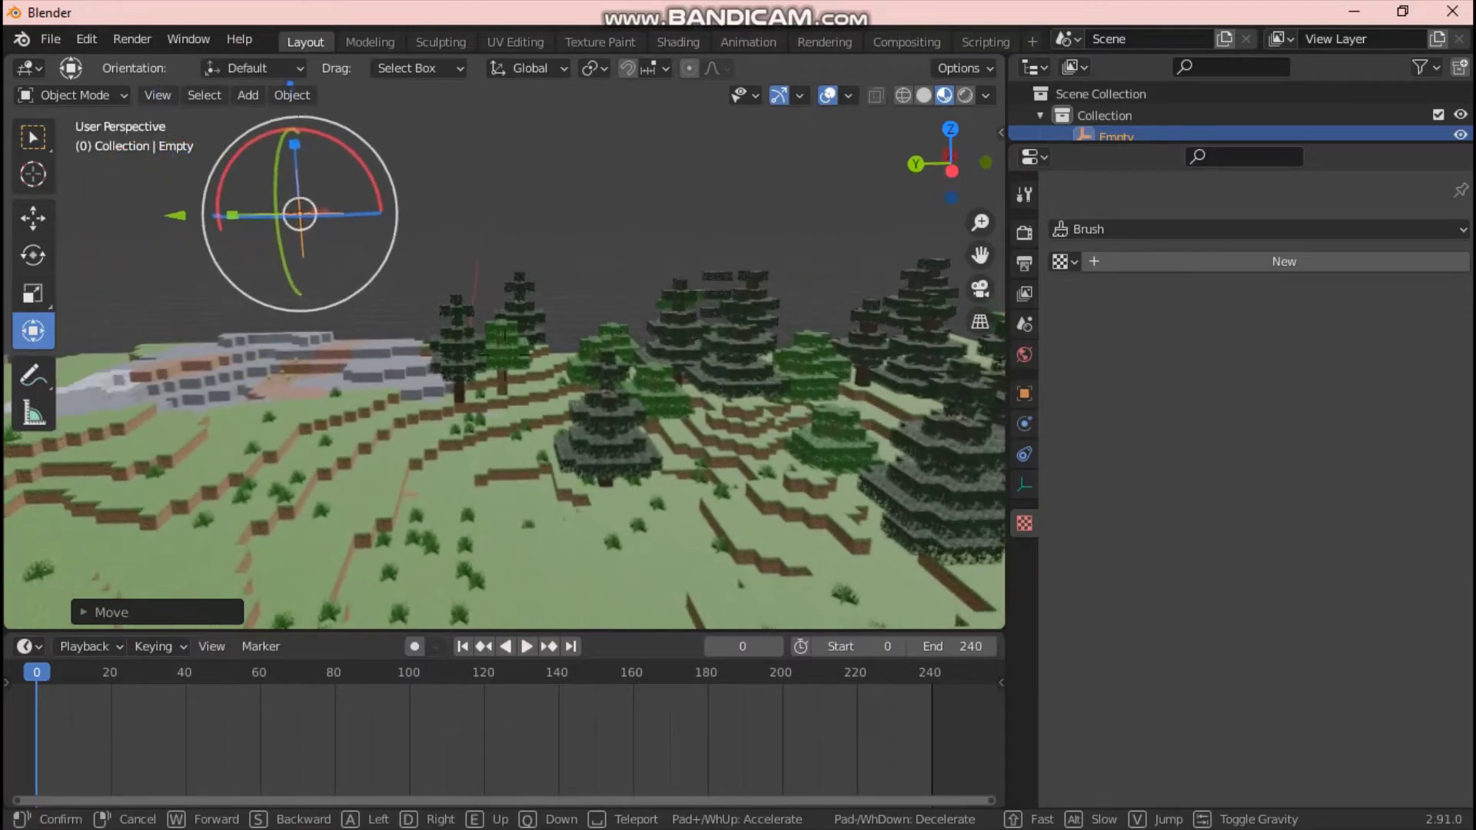
key("d")
key("e")
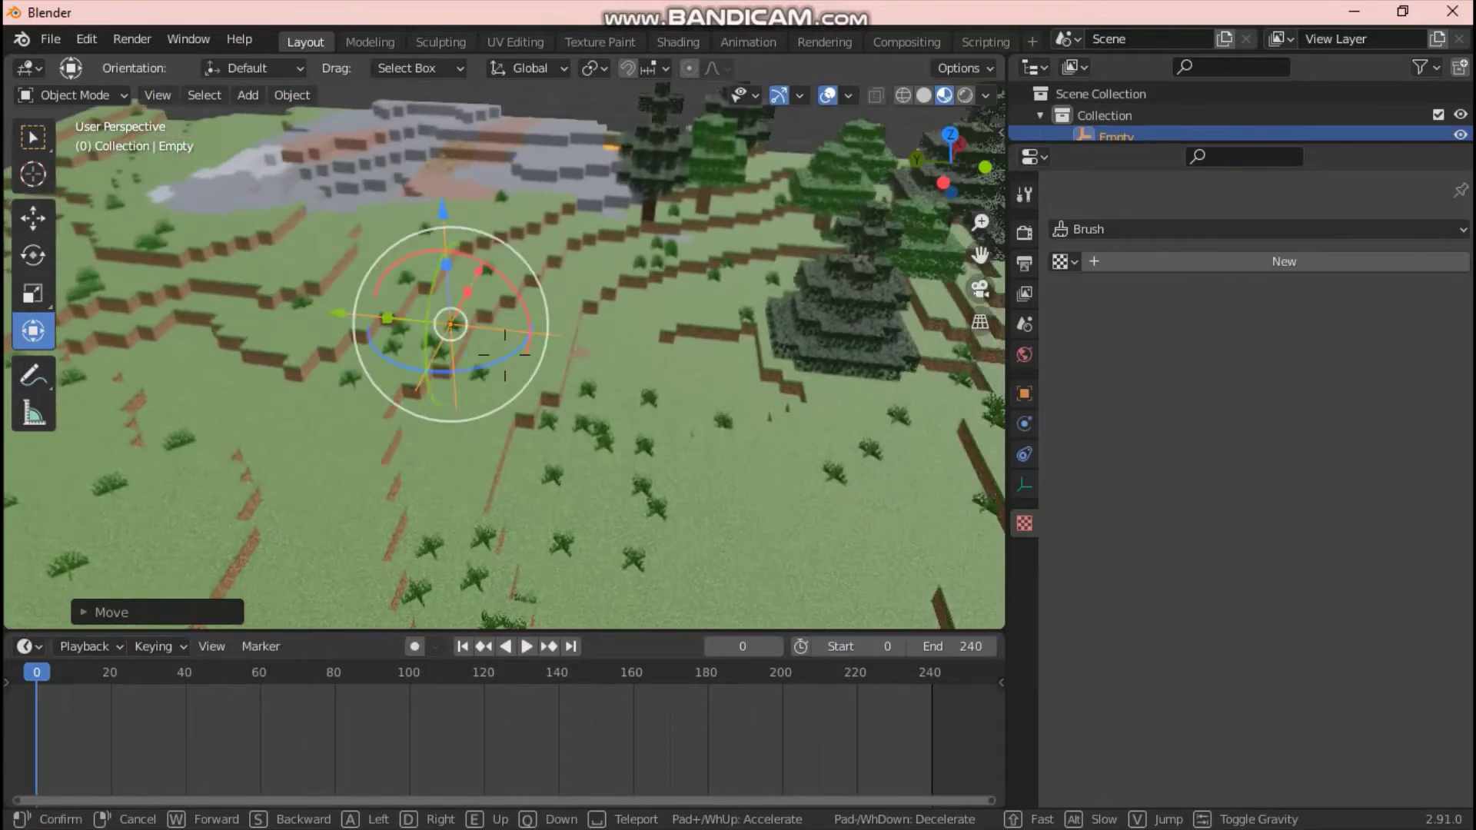
key("s")
key("a")
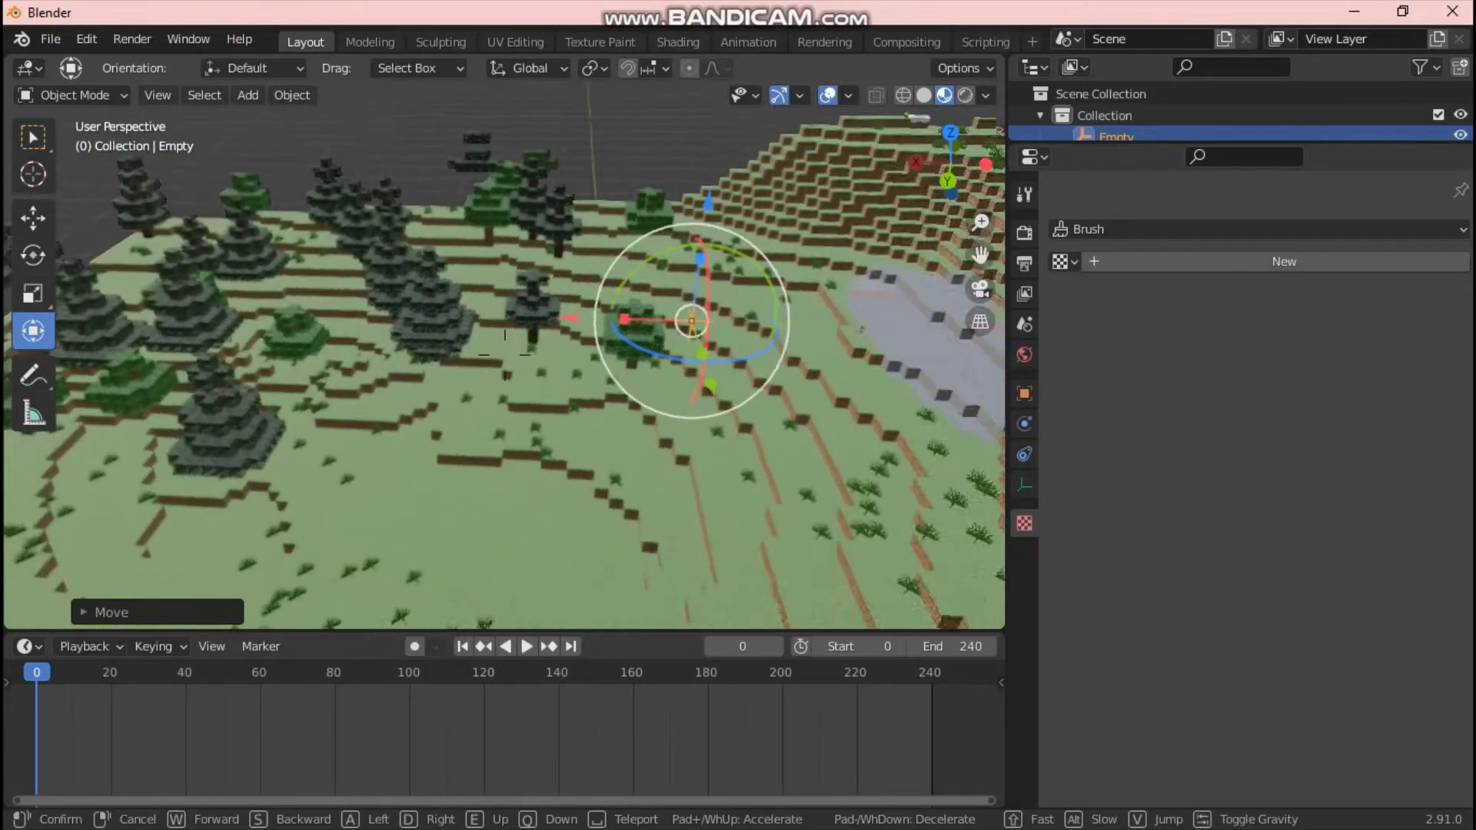
key("a")
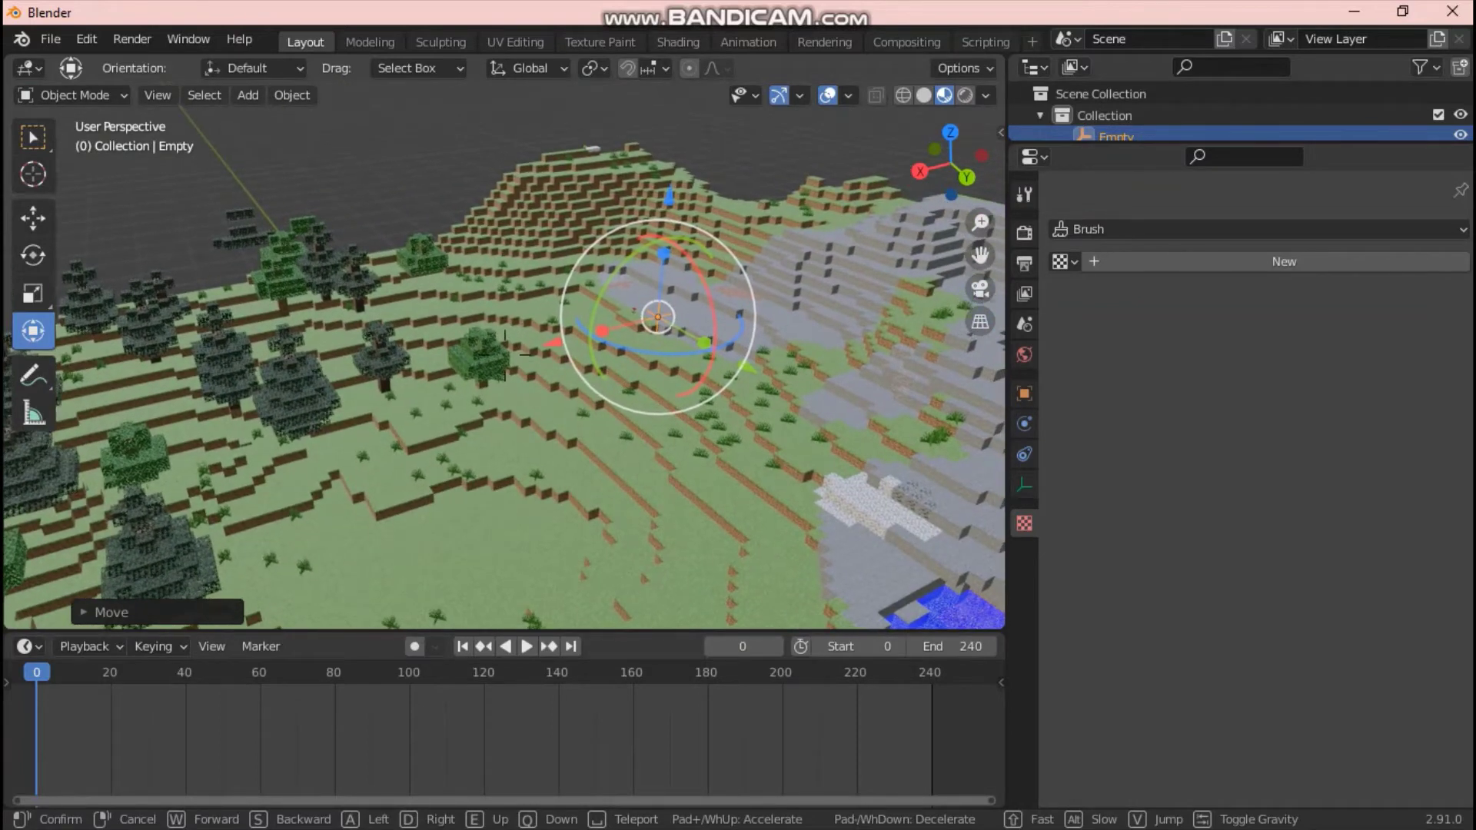
key("w")
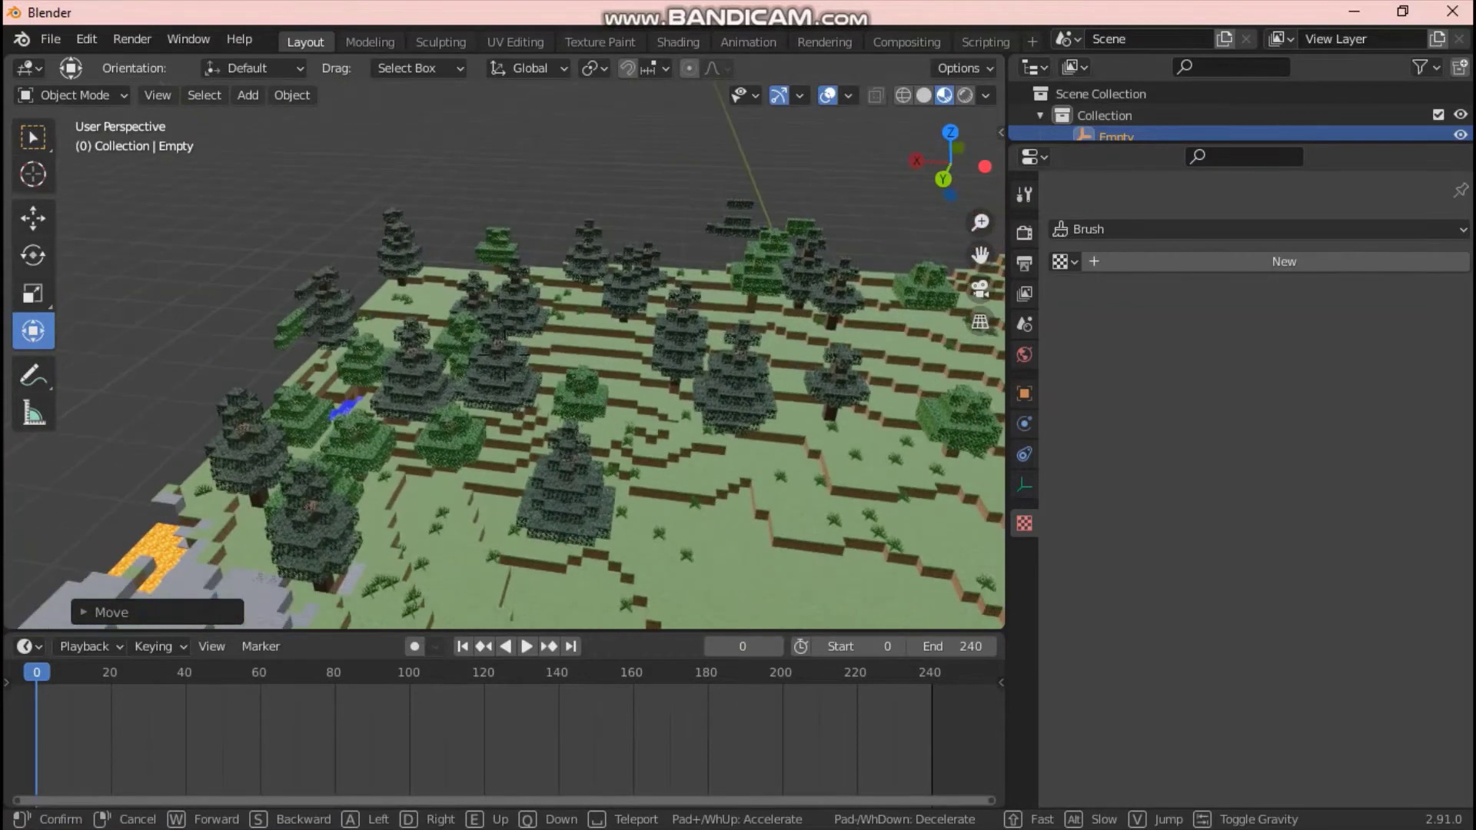
left_click(505, 352)
Select the tree leaves and set the Displace modifier's texture coordinates to Object.
left_click(505, 354)
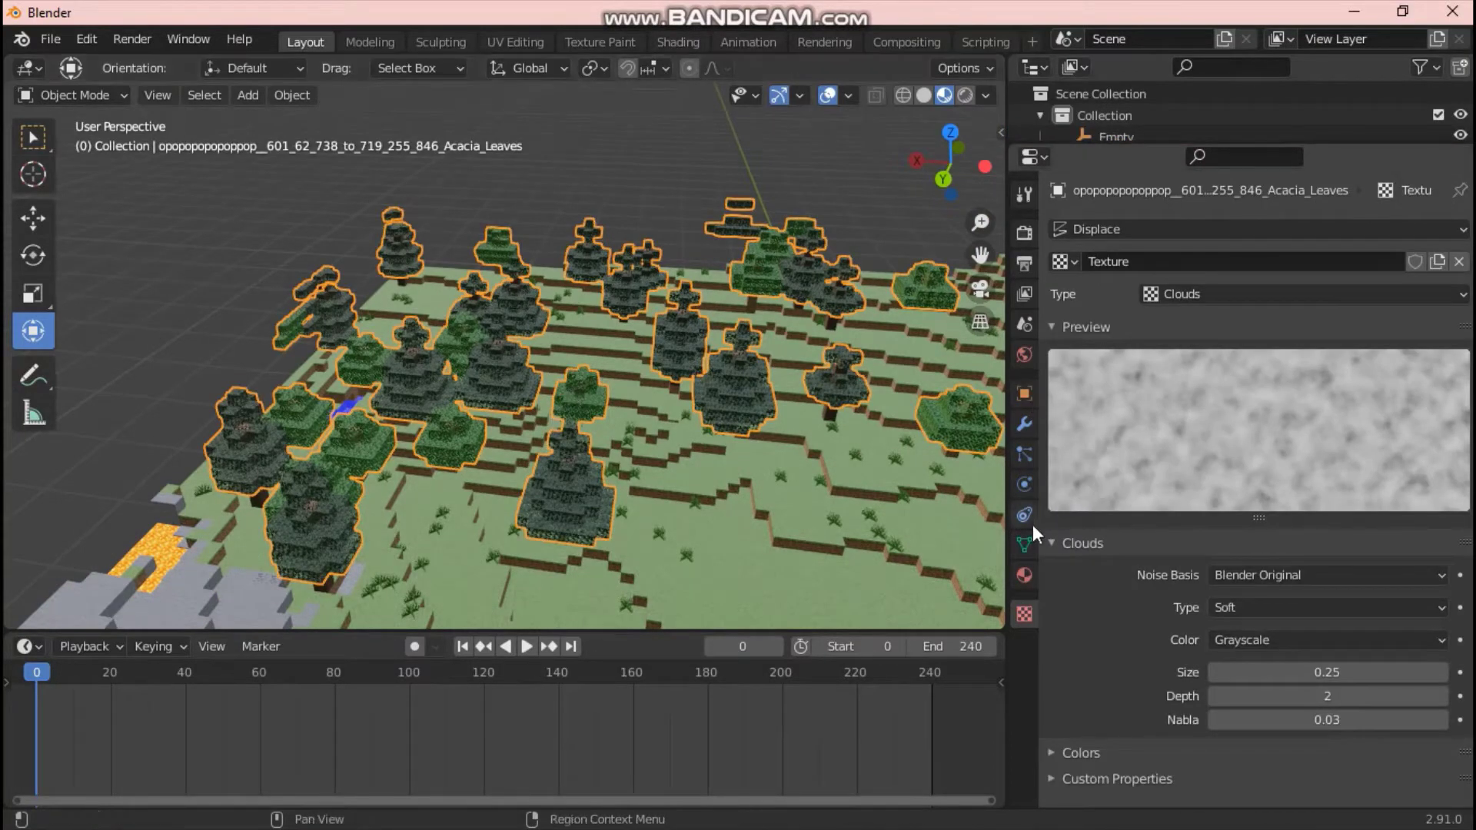
left_click(1022, 425)
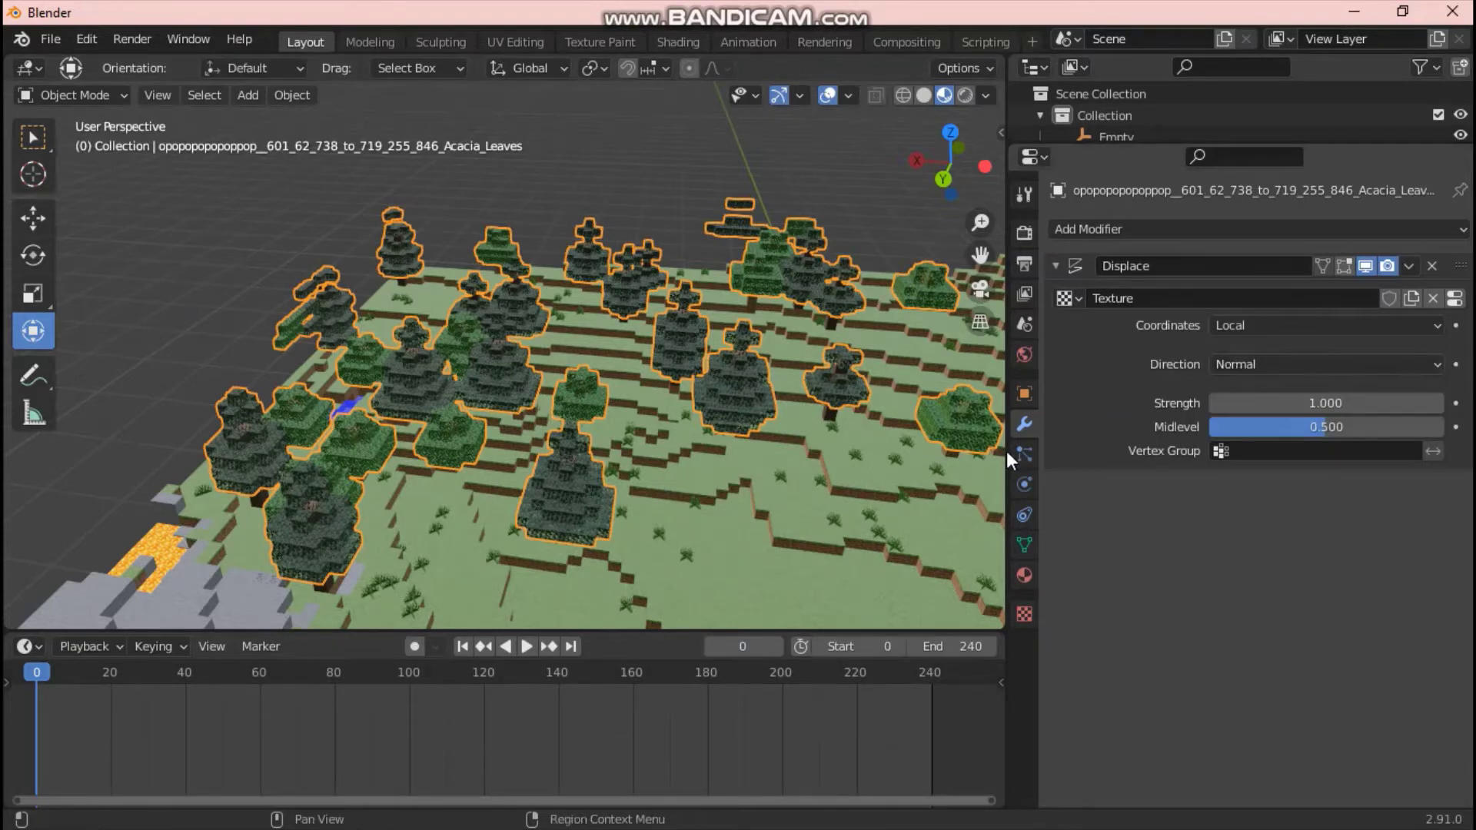
left_click(1288, 325)
left_click(1257, 401)
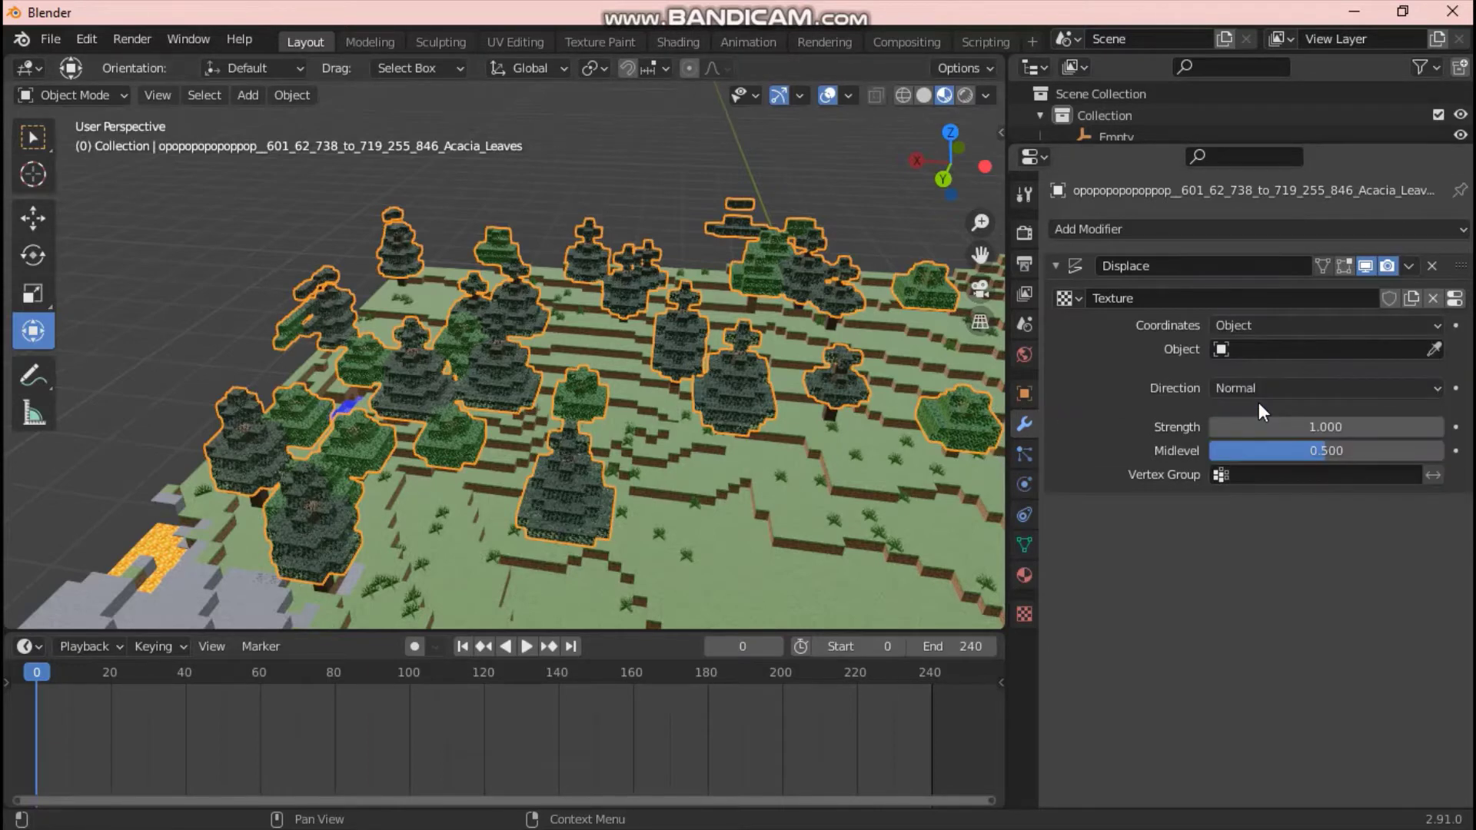
Find the empty in the scene and pick it as the Displace modifier's coordinate object.
scroll(588, 338, "down", 6)
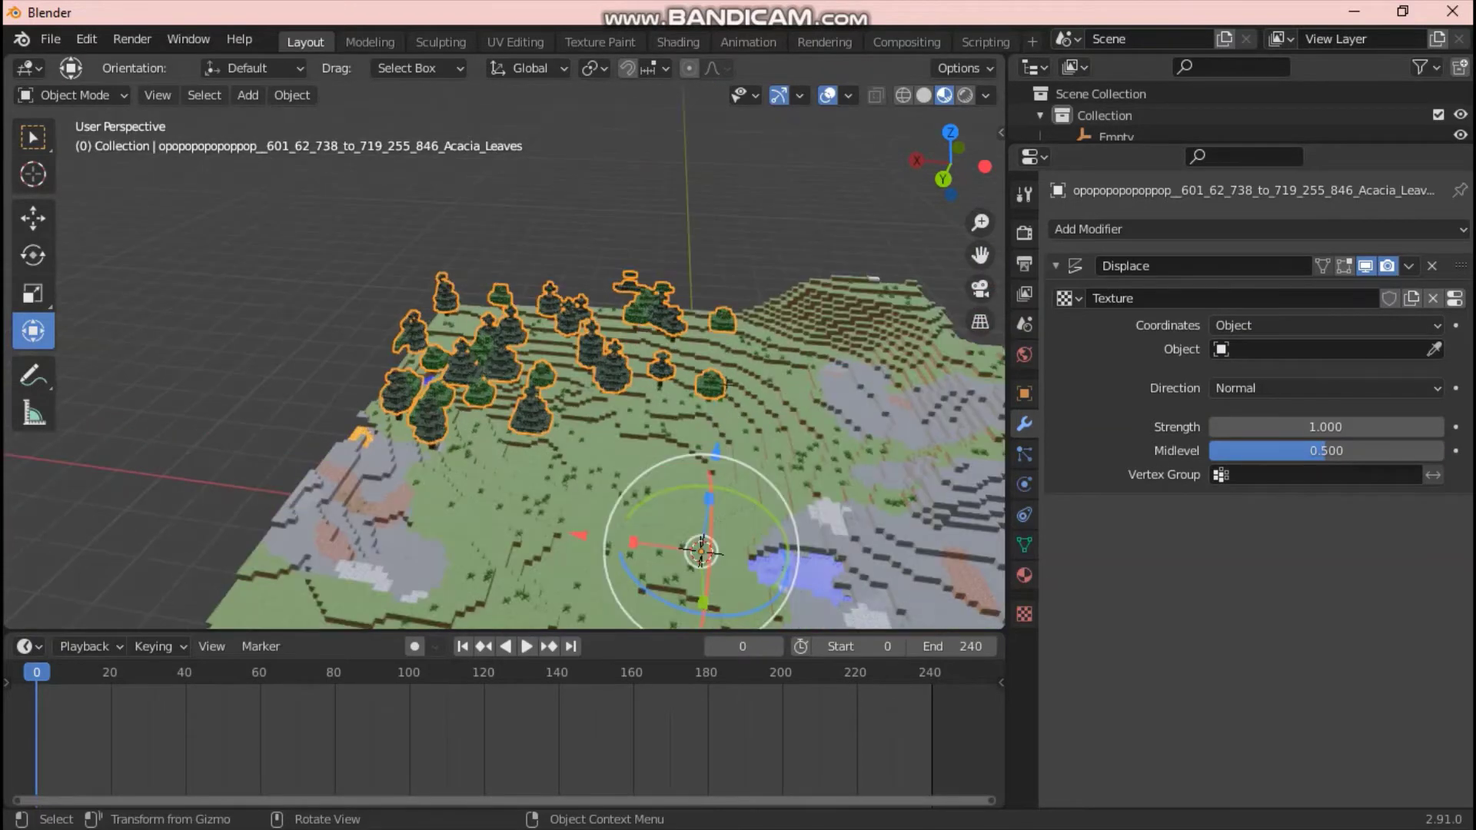
key("shift+grave")
key("w")
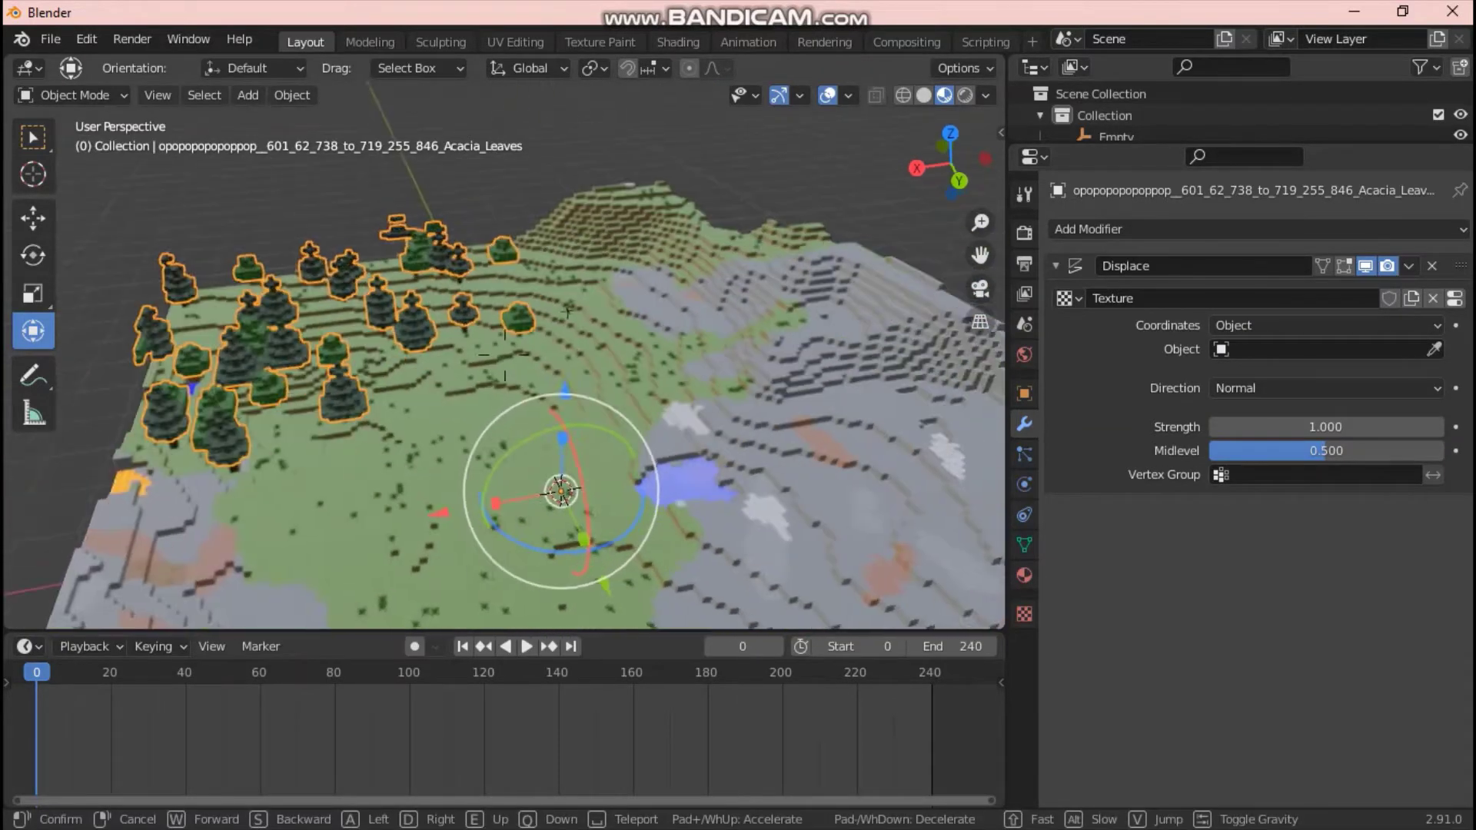
key("w")
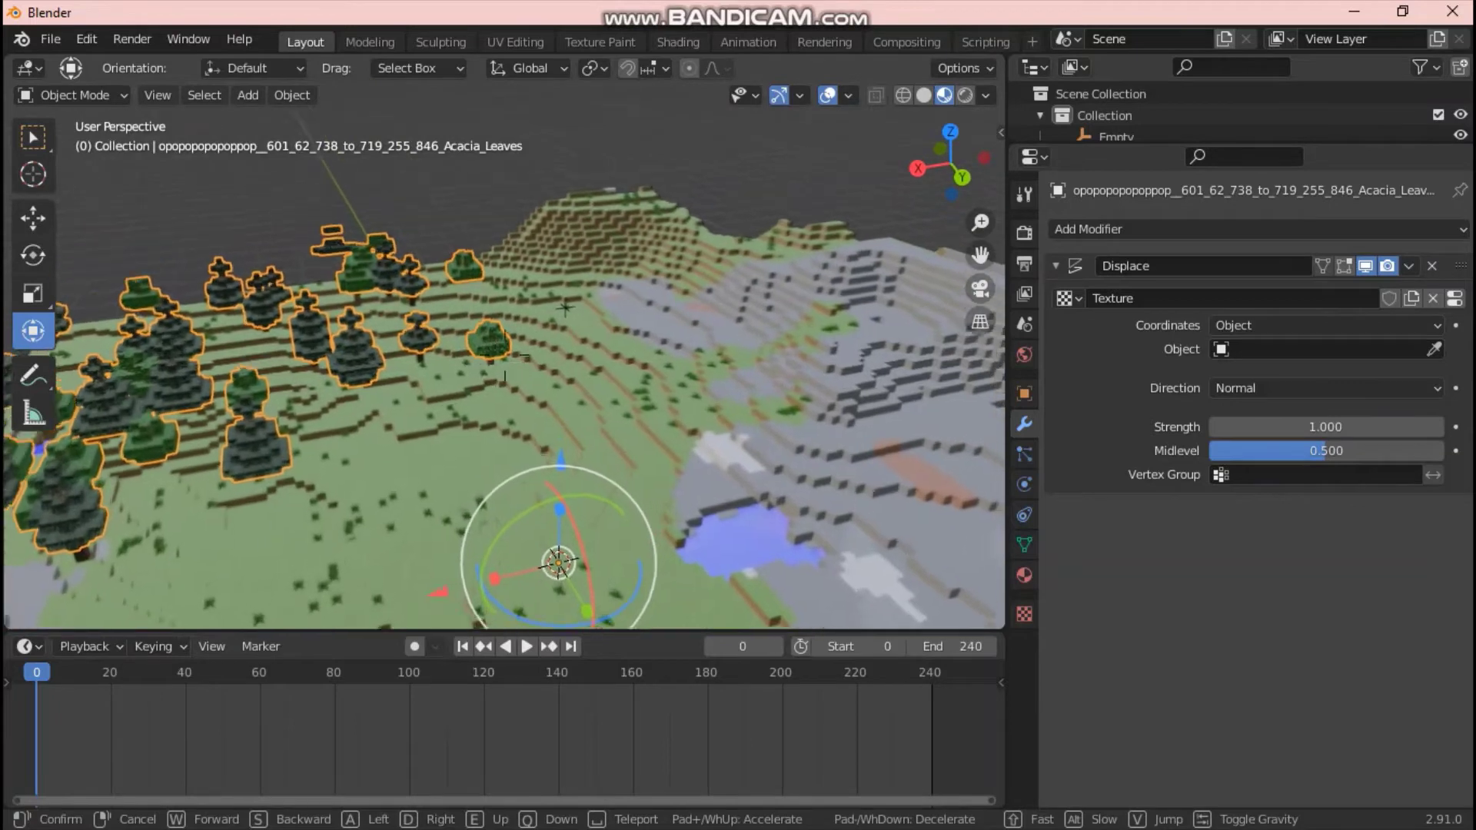
key("w")
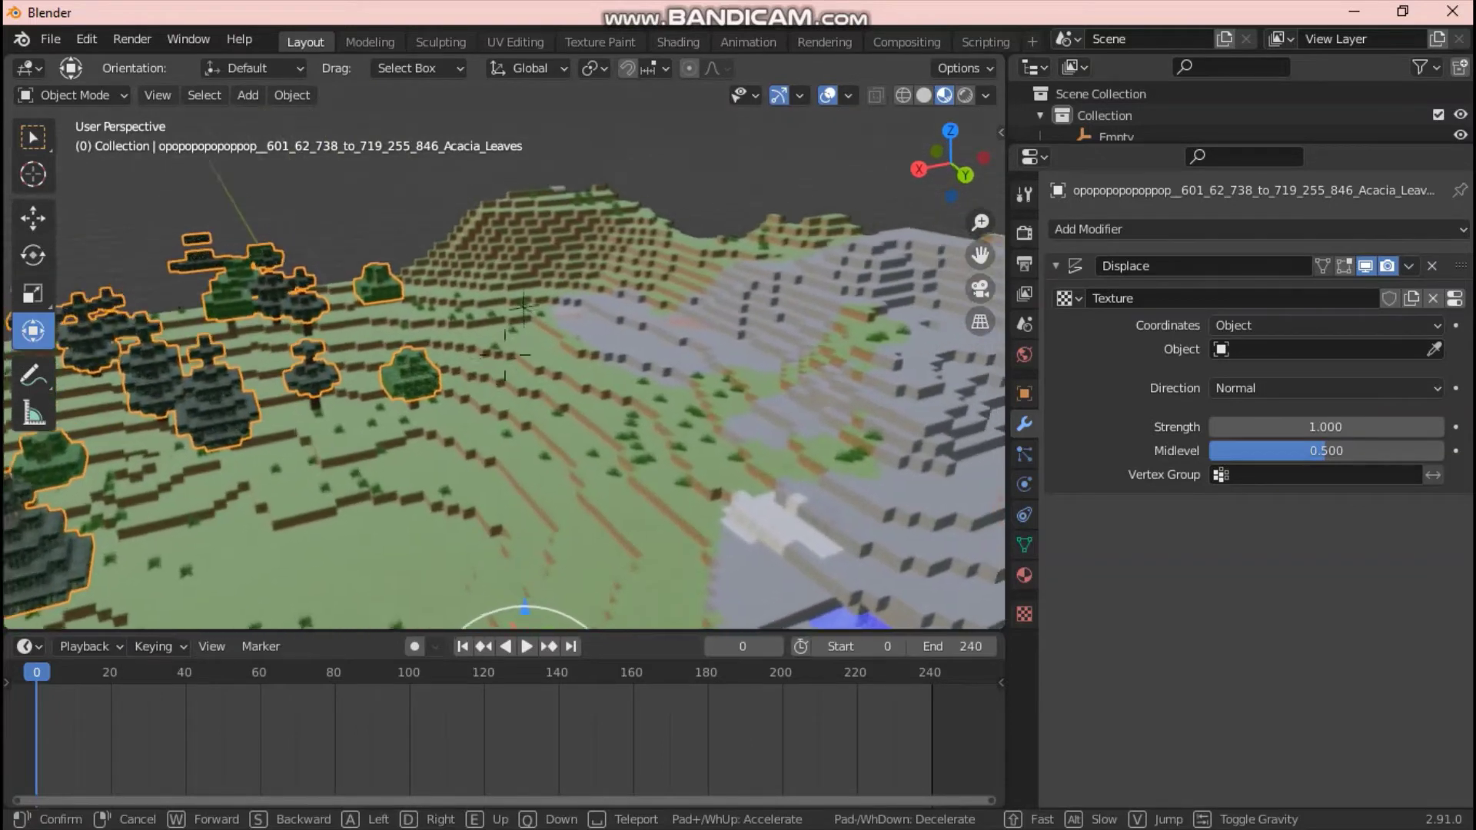
key("w")
key("d")
left_click(505, 355)
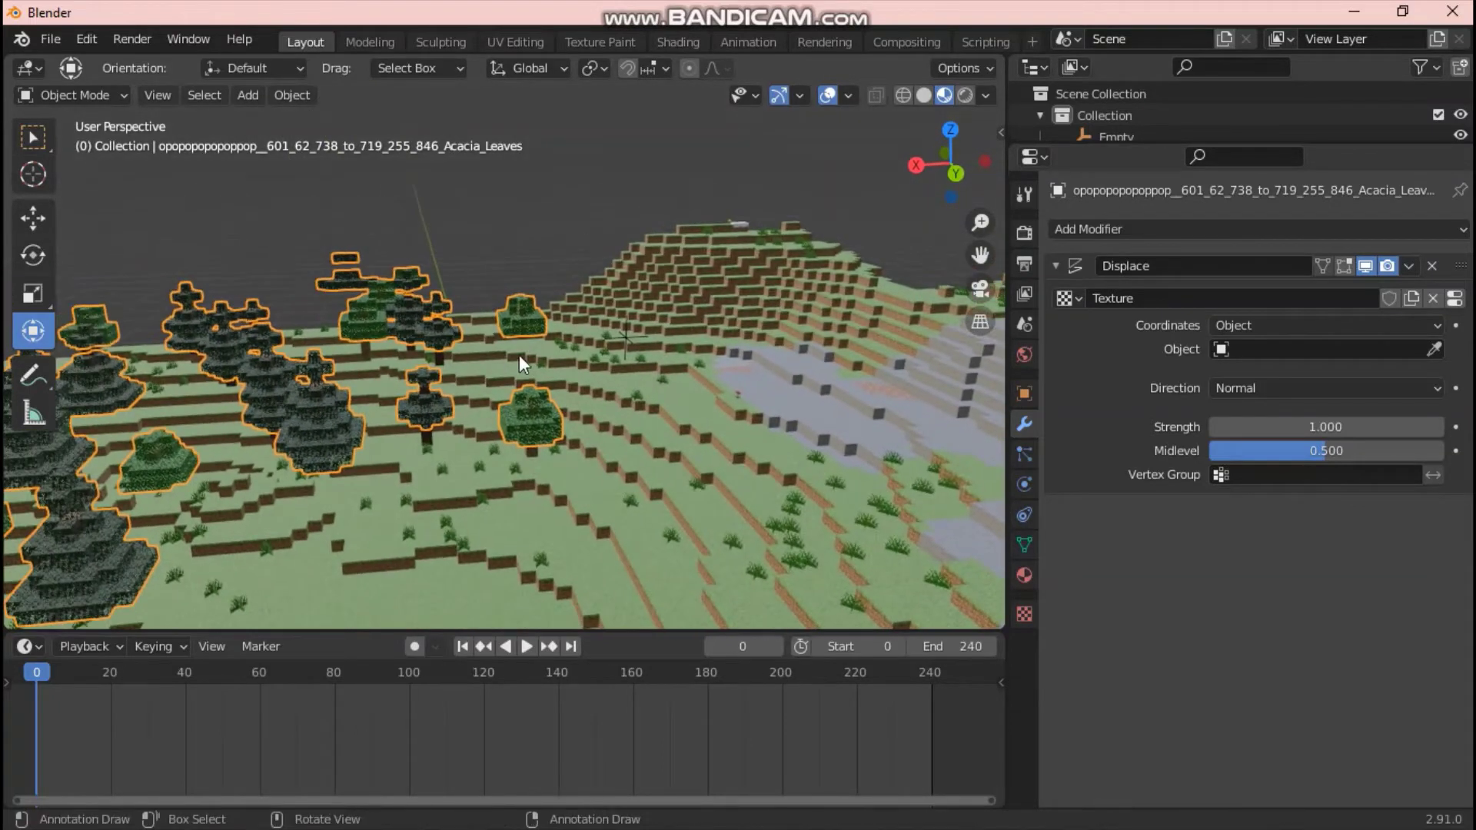
left_click(1433, 348)
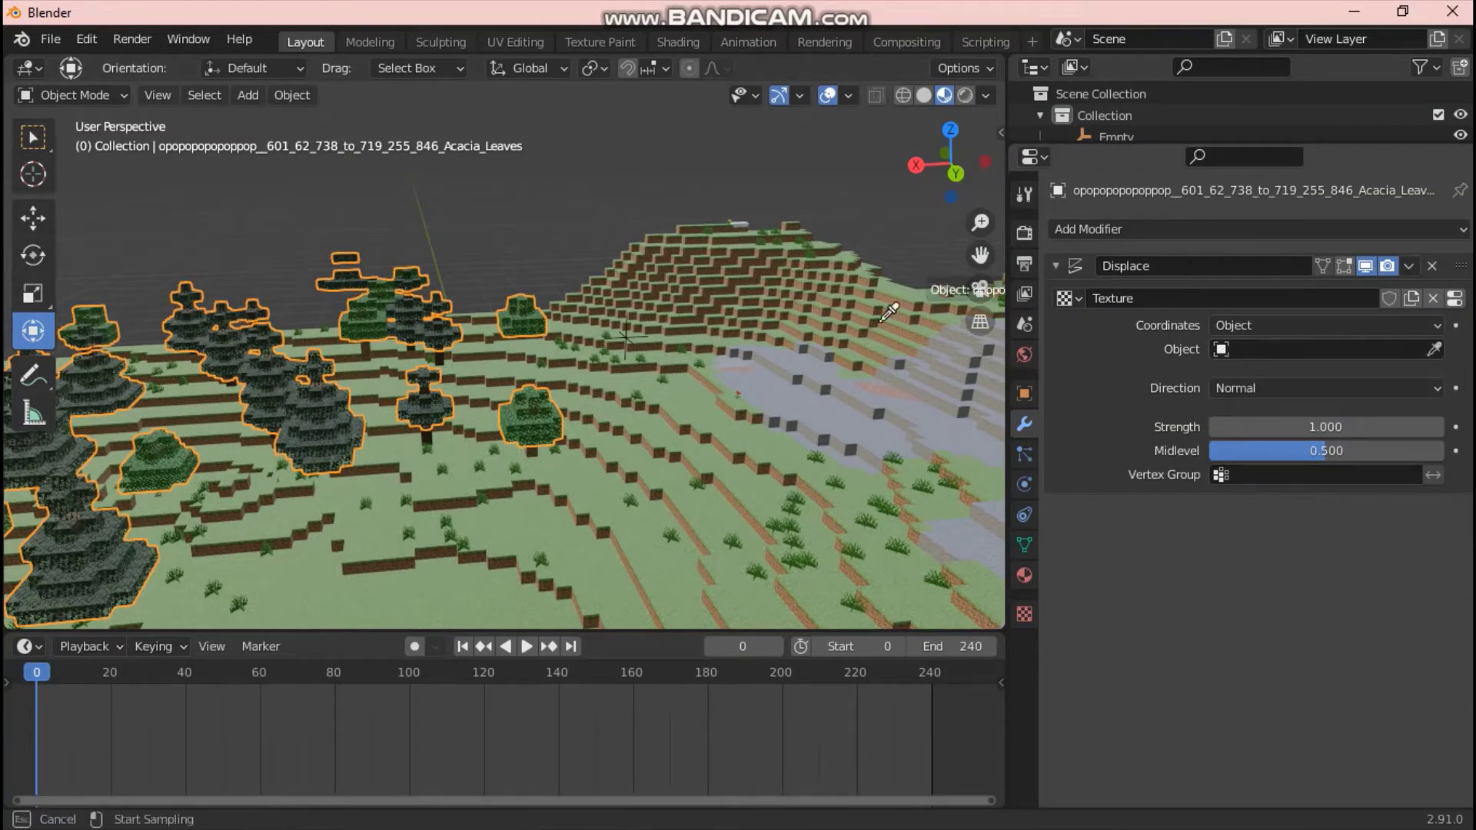
left_click(625, 335)
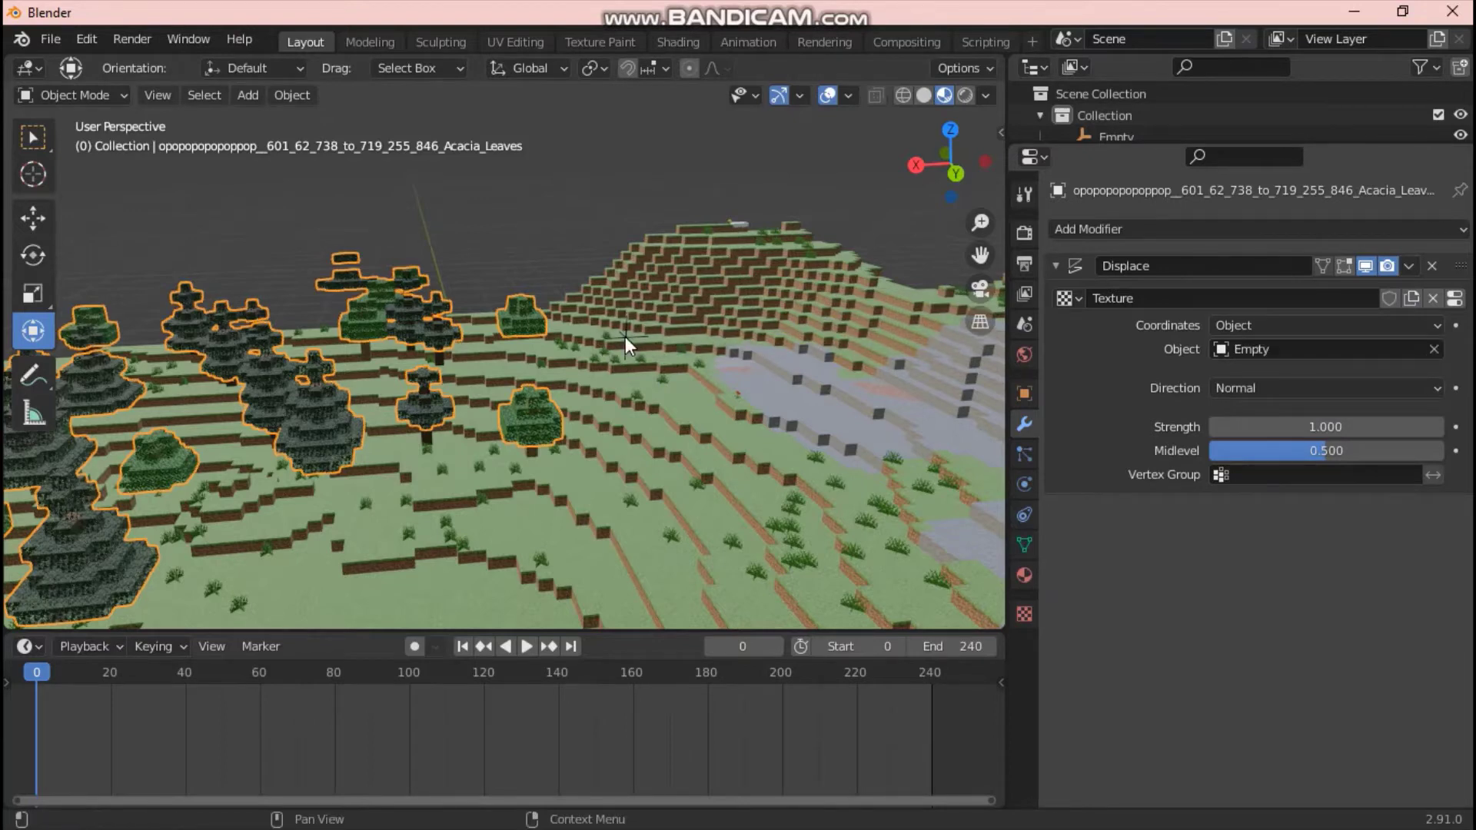
Select the empty and move it along the Y axis to about -27.7 m.
key("shift+grave")
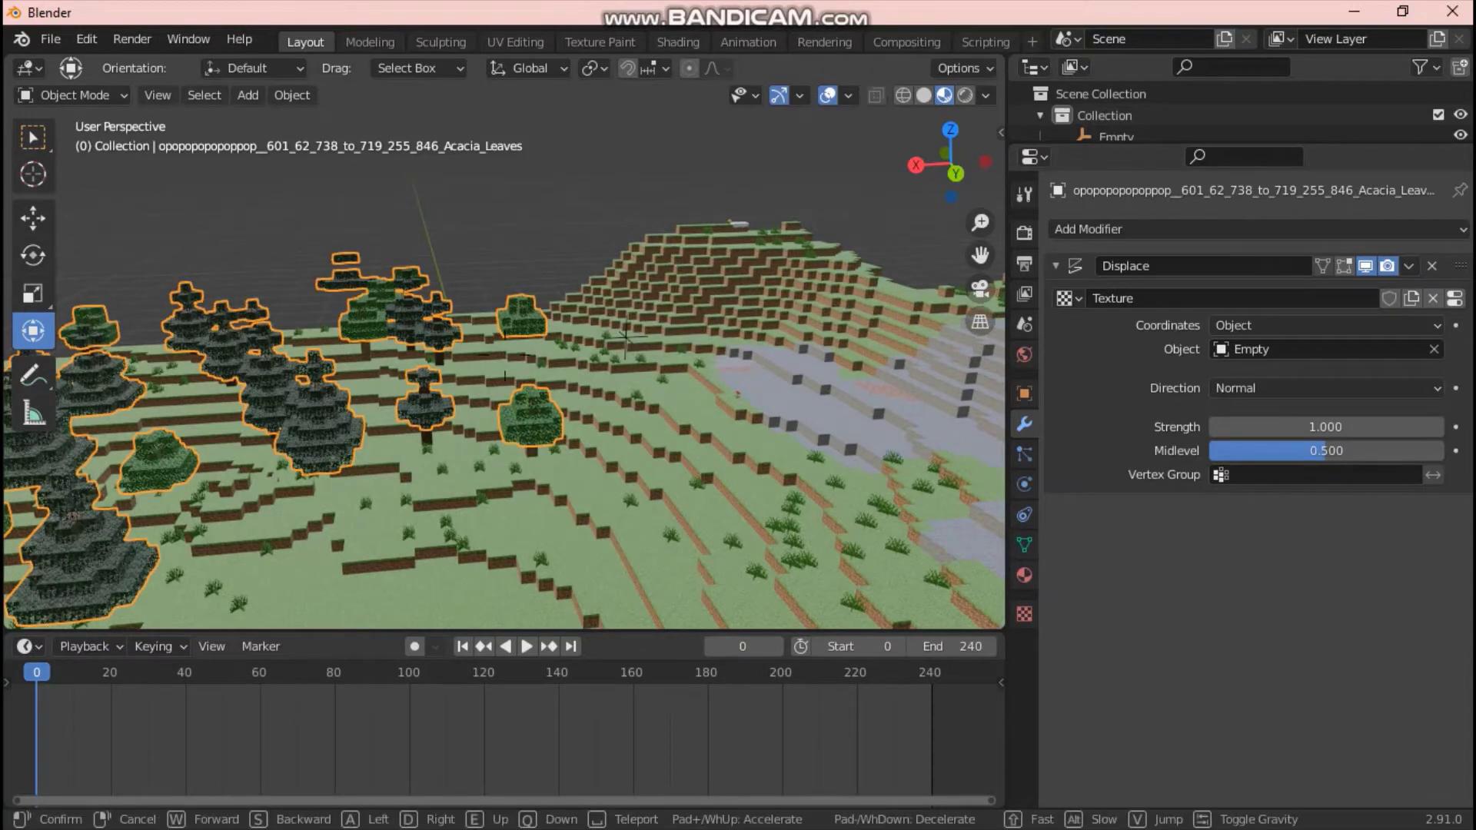
key("w")
key("d")
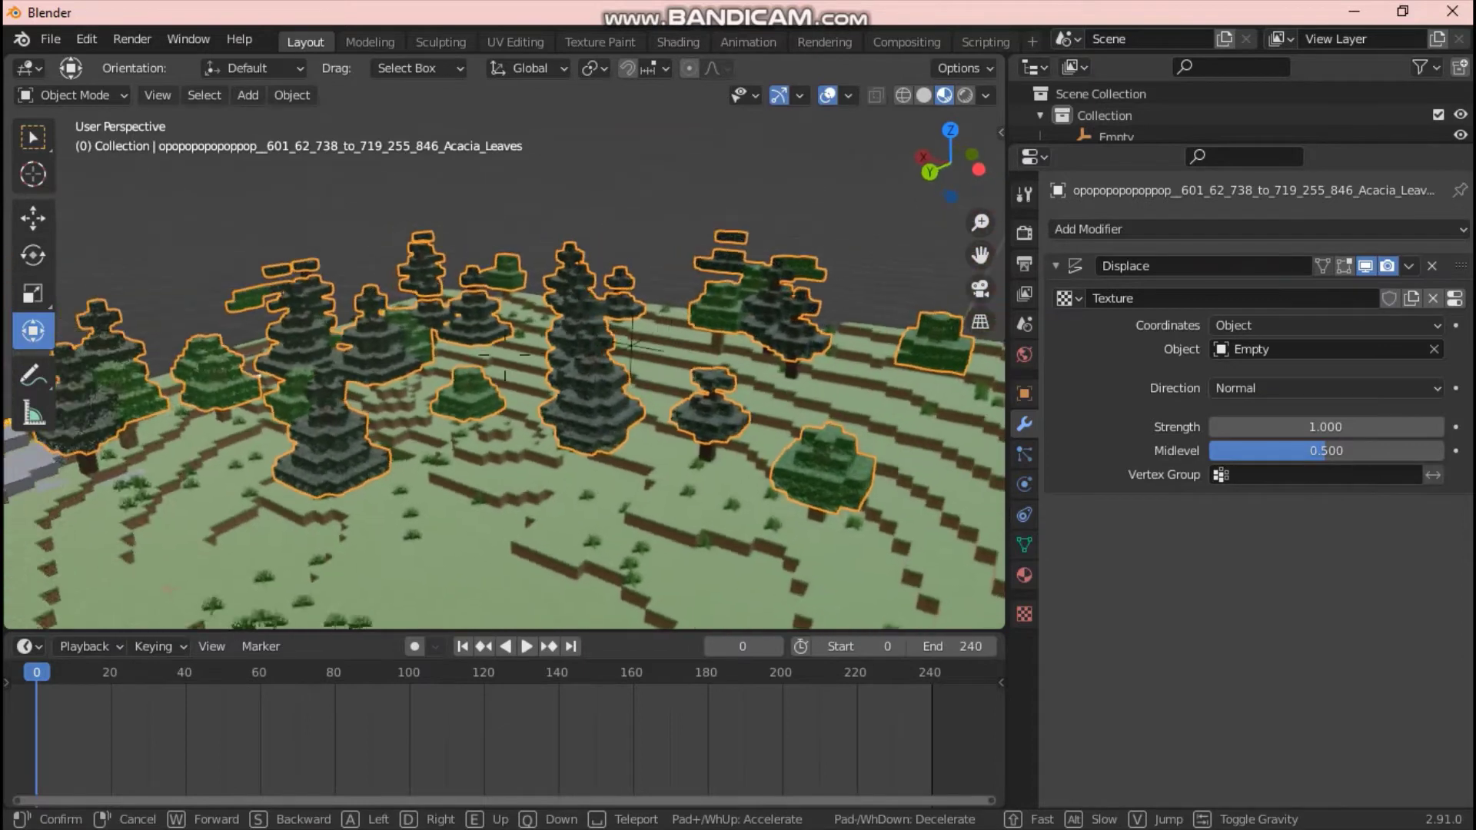
left_click(525, 361)
left_click(524, 360)
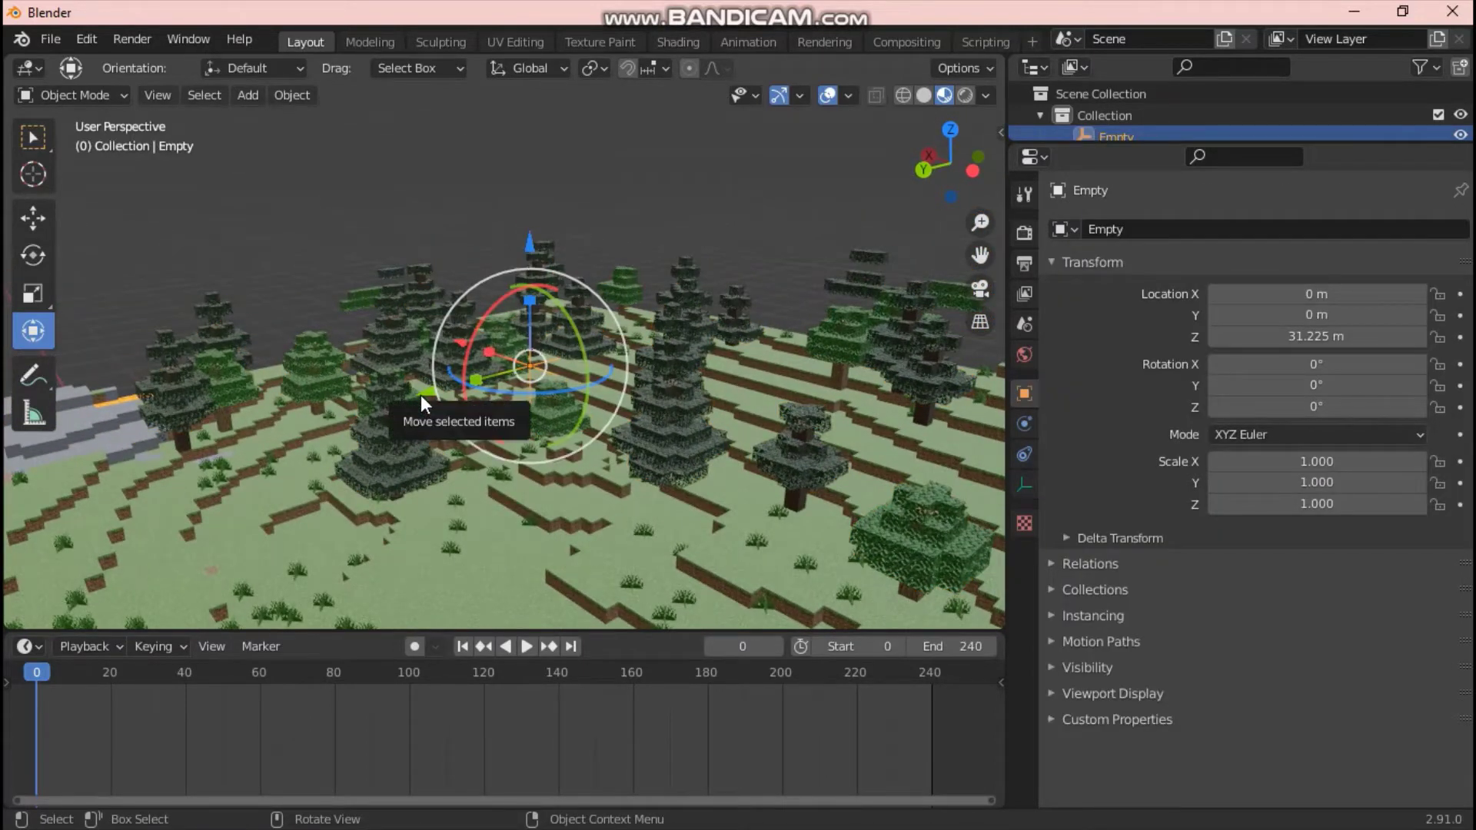
mouse_move(421, 394)
left_mouse_down()
mouse_move(347, 431)
mouse_move(440, 402)
left_mouse_up()
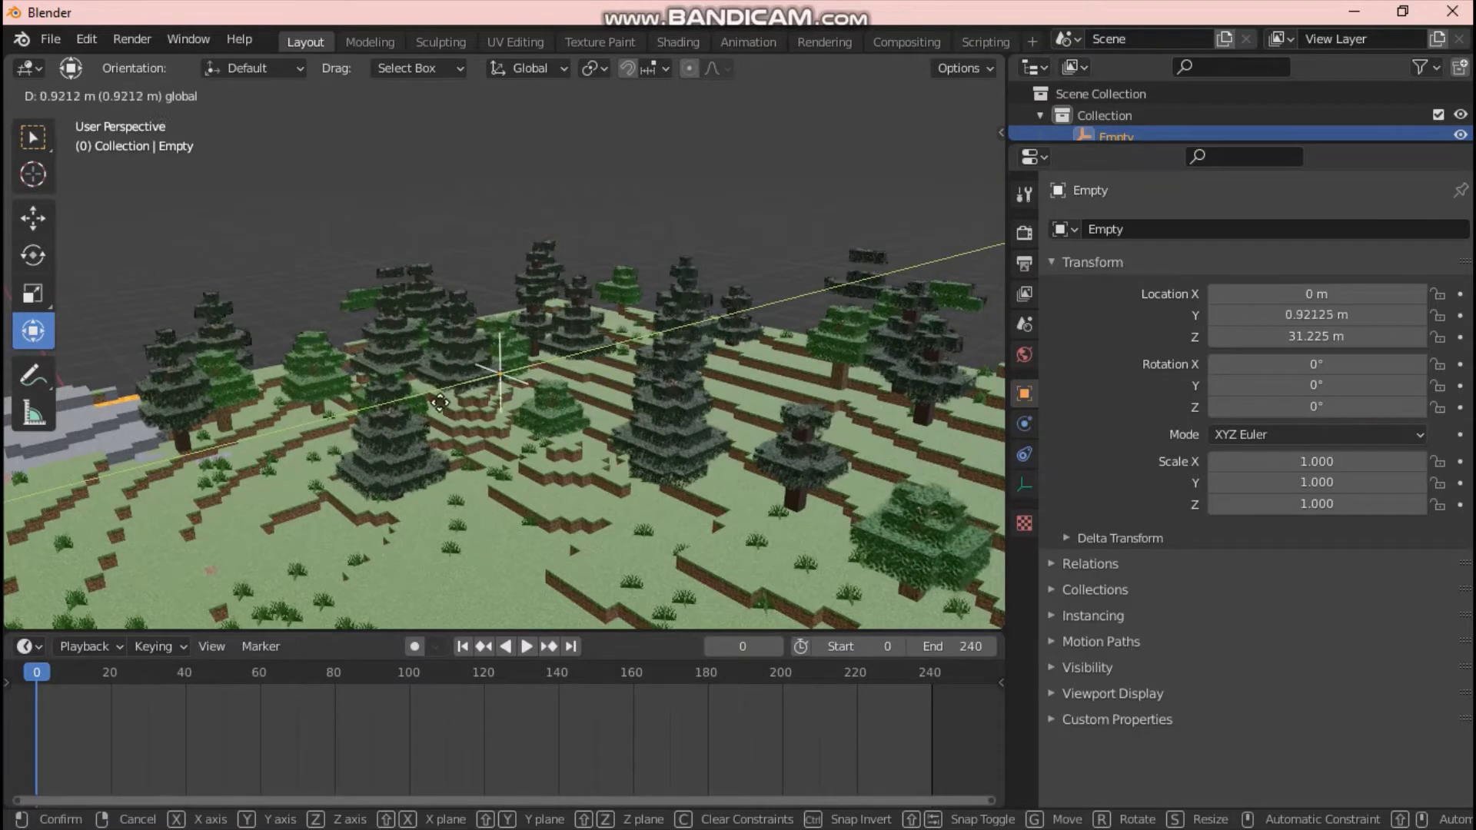
left_click(850, 263)
Lower the empty along the Z axis to about 24.7 m, closer to the trees.
key("shift+grave")
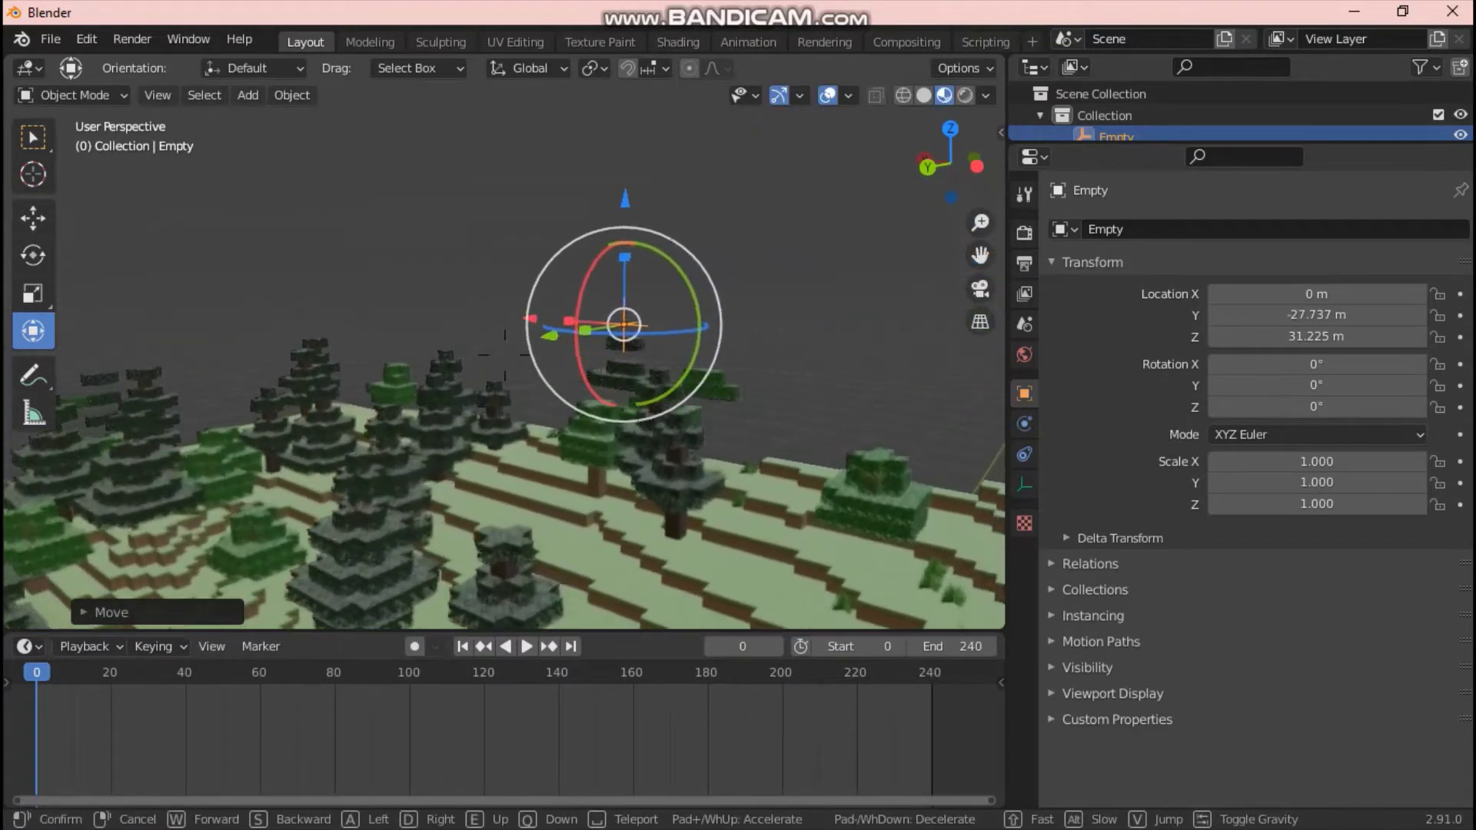
left_click(504, 355)
left_click_drag(645, 192, 643, 389)
Get close to the leafy trees and shift the empty along the Y axis to about -26.6 m.
key("shift+grave")
key("w")
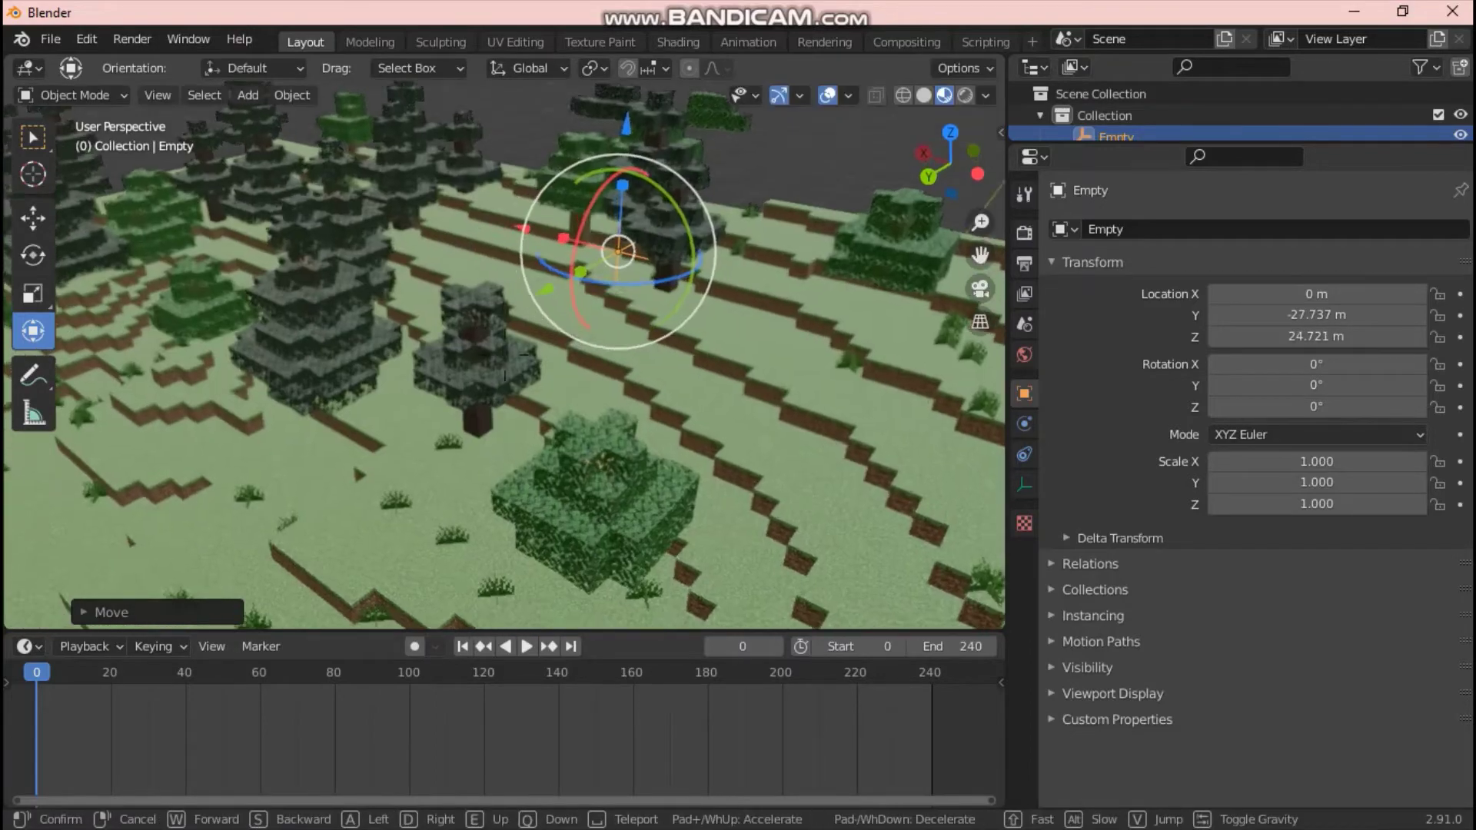
key("w")
key("d")
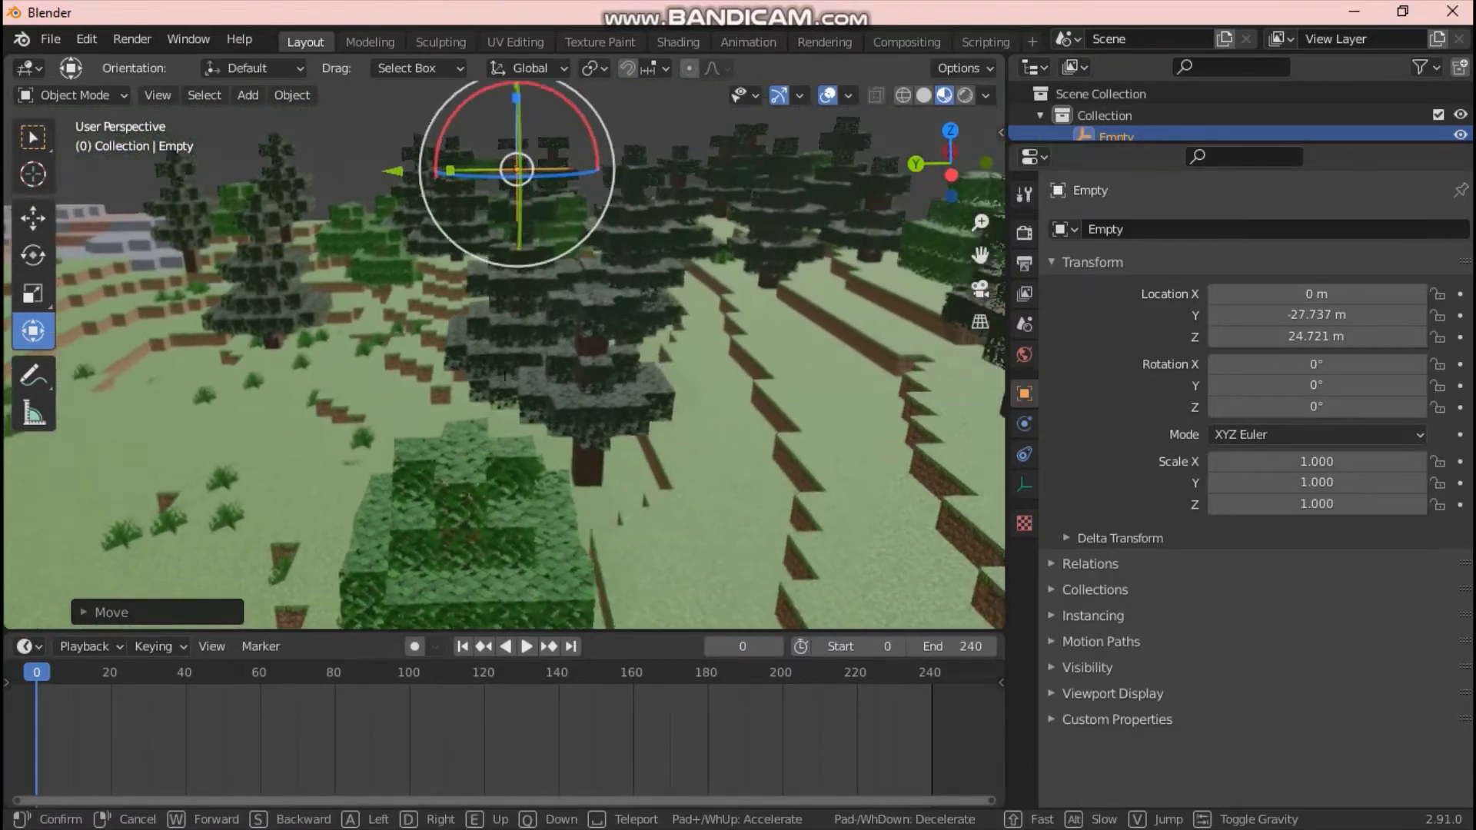
left_click(402, 205)
left_click_drag(385, 202, 318, 229)
Slide the empty back and forth along the X axis to test the leaf movement, placing it at about -3.7 m.
key("shift+grave")
key("d")
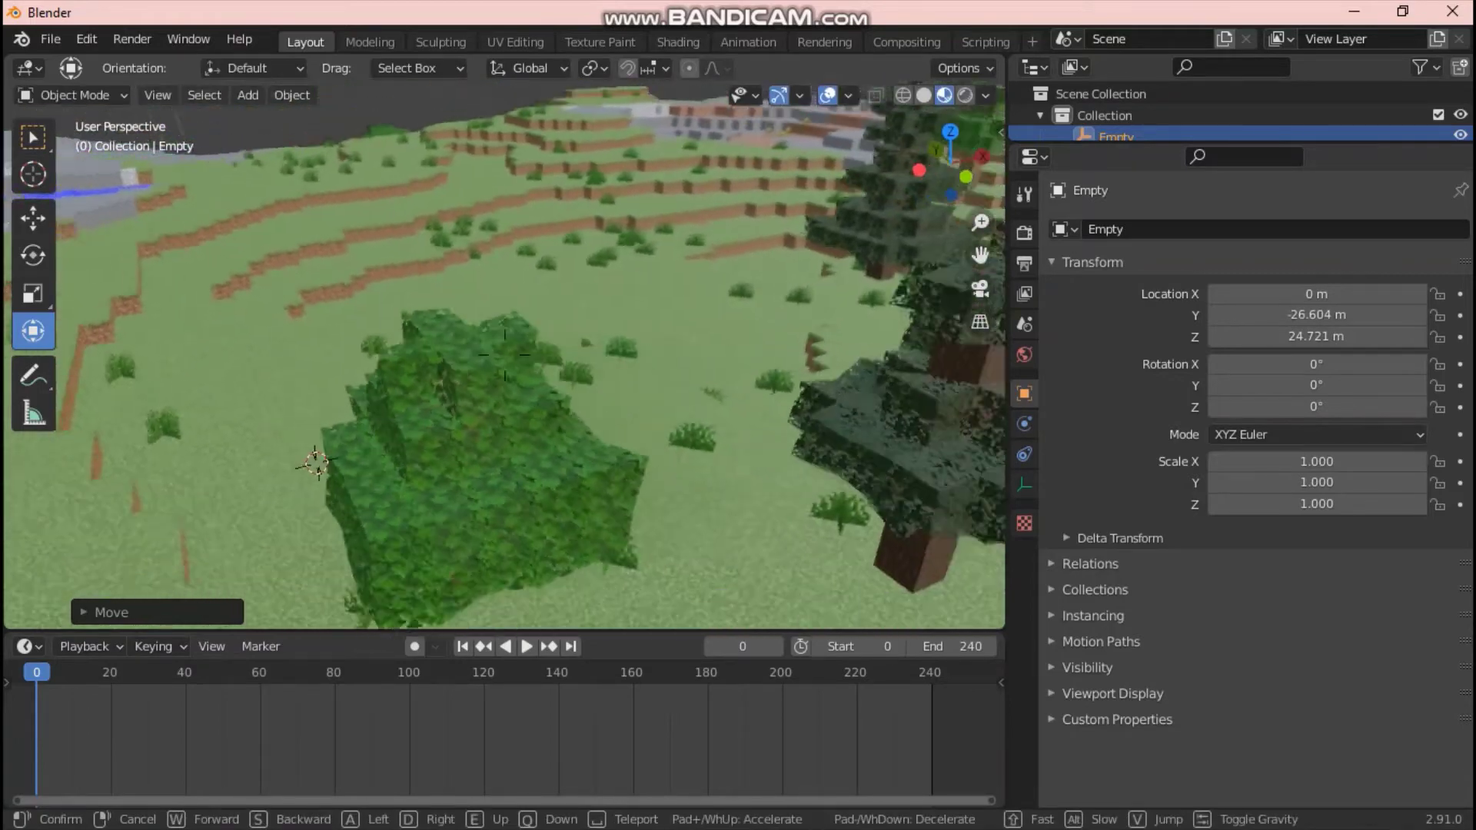
key("s")
left_click(635, 186)
key("g")
key("x")
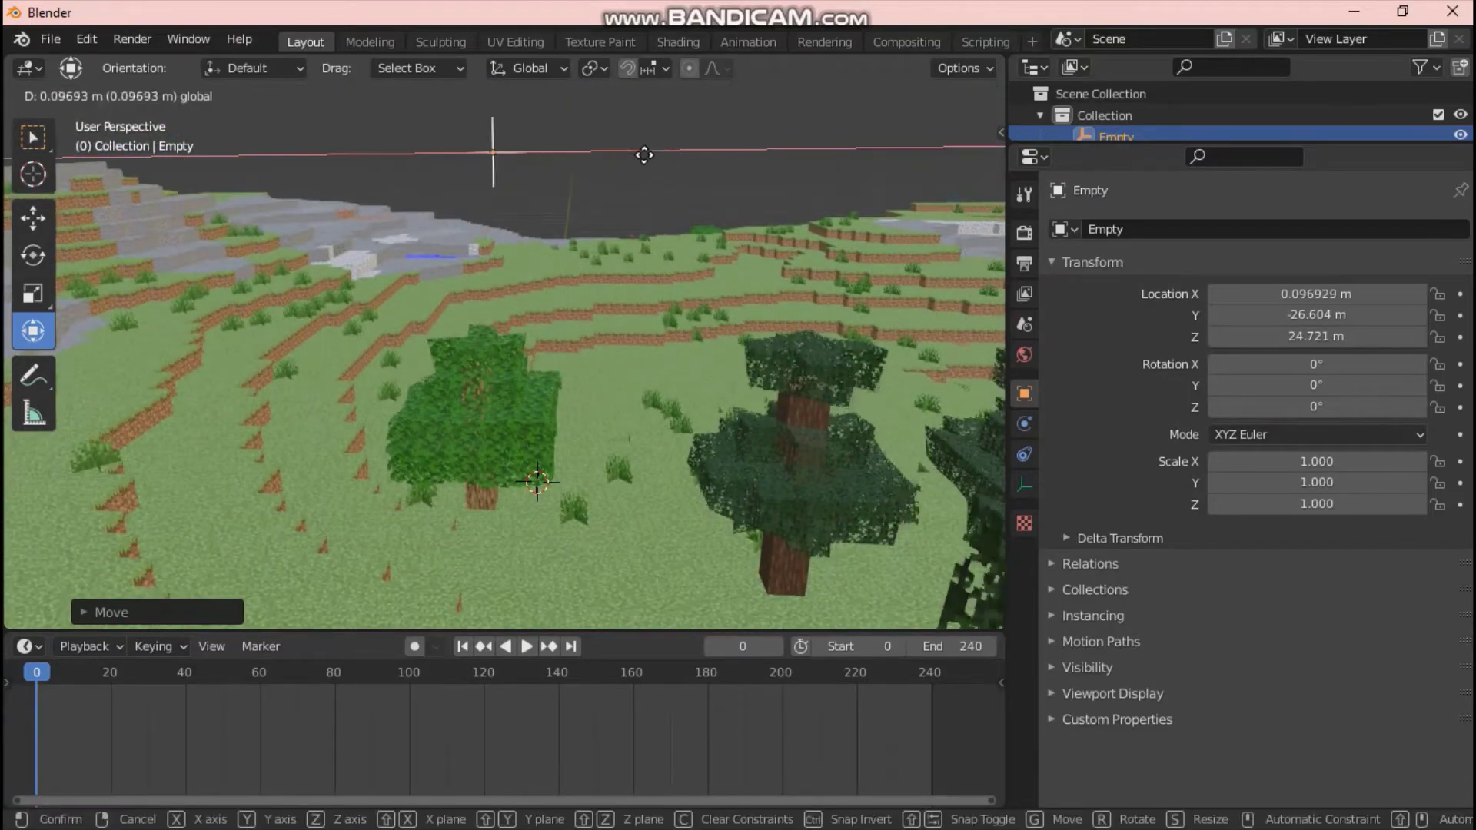
left_click_drag(660, 157, 767, 166)
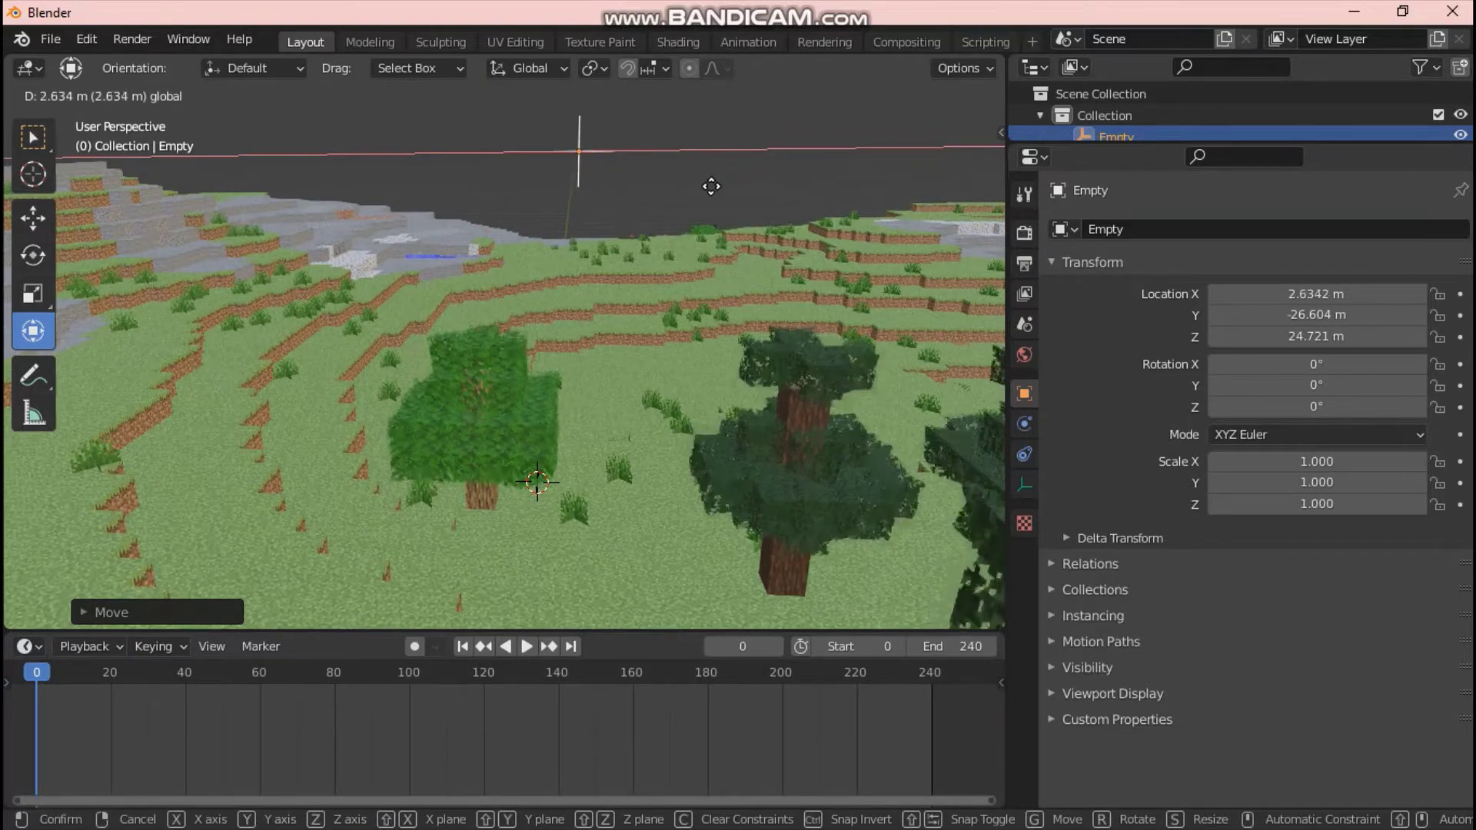
mouse_move(672, 200)
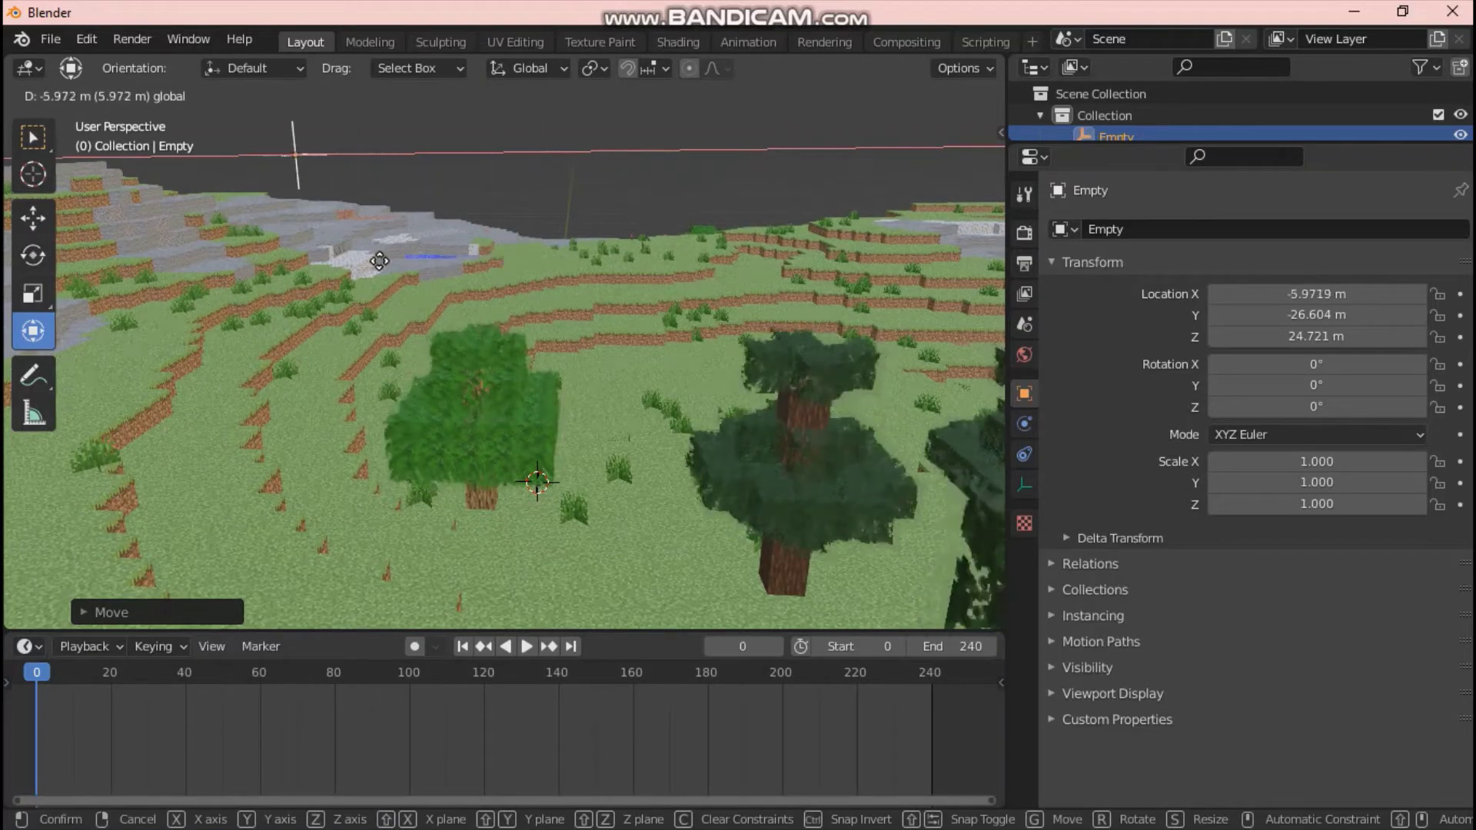
mouse_move(446, 260)
left_click(516, 256)
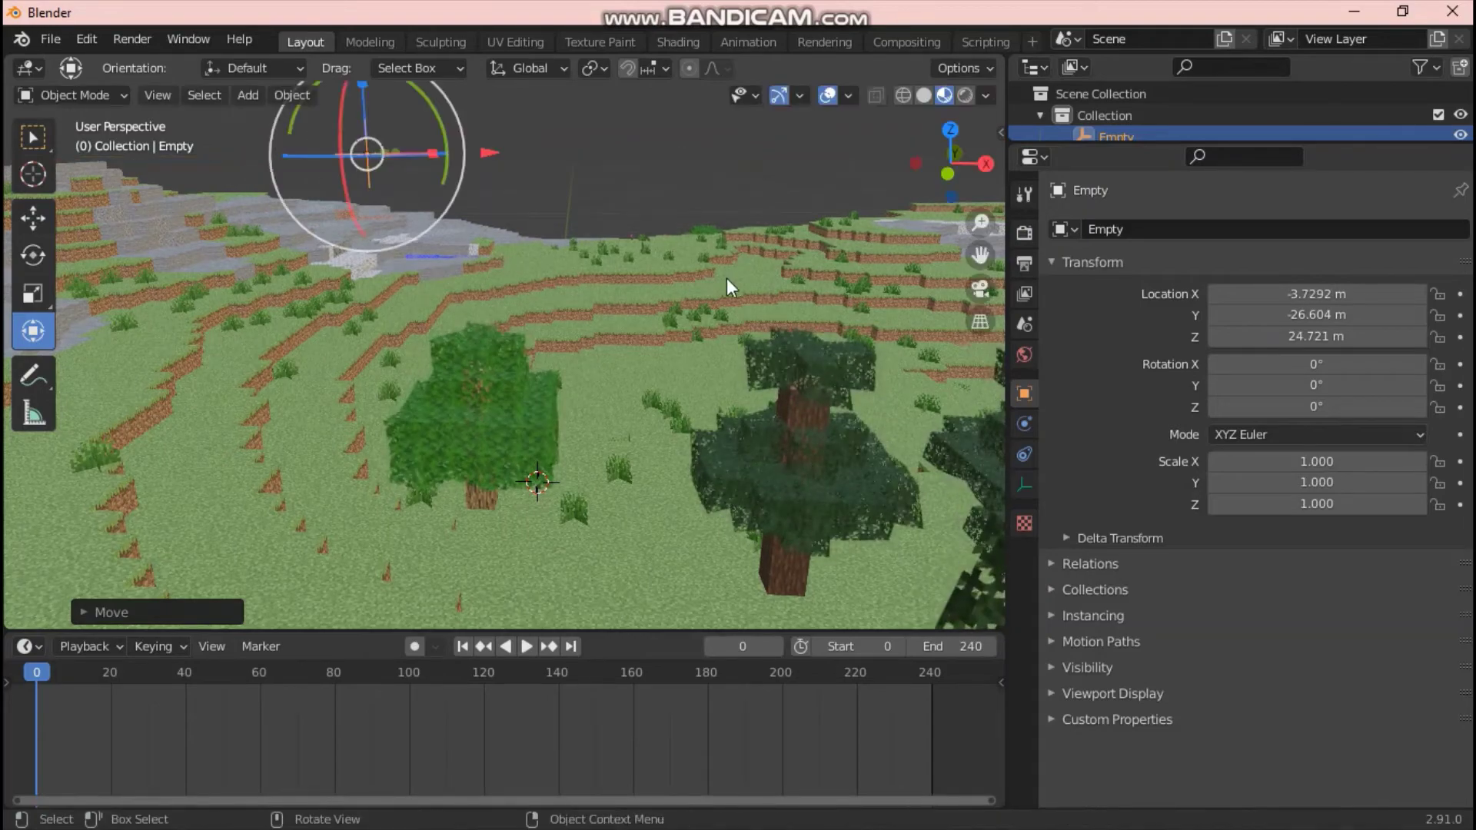
Get close to the leafy trees from above and select the acacia leaves object.
key("shift+grave")
key("w")
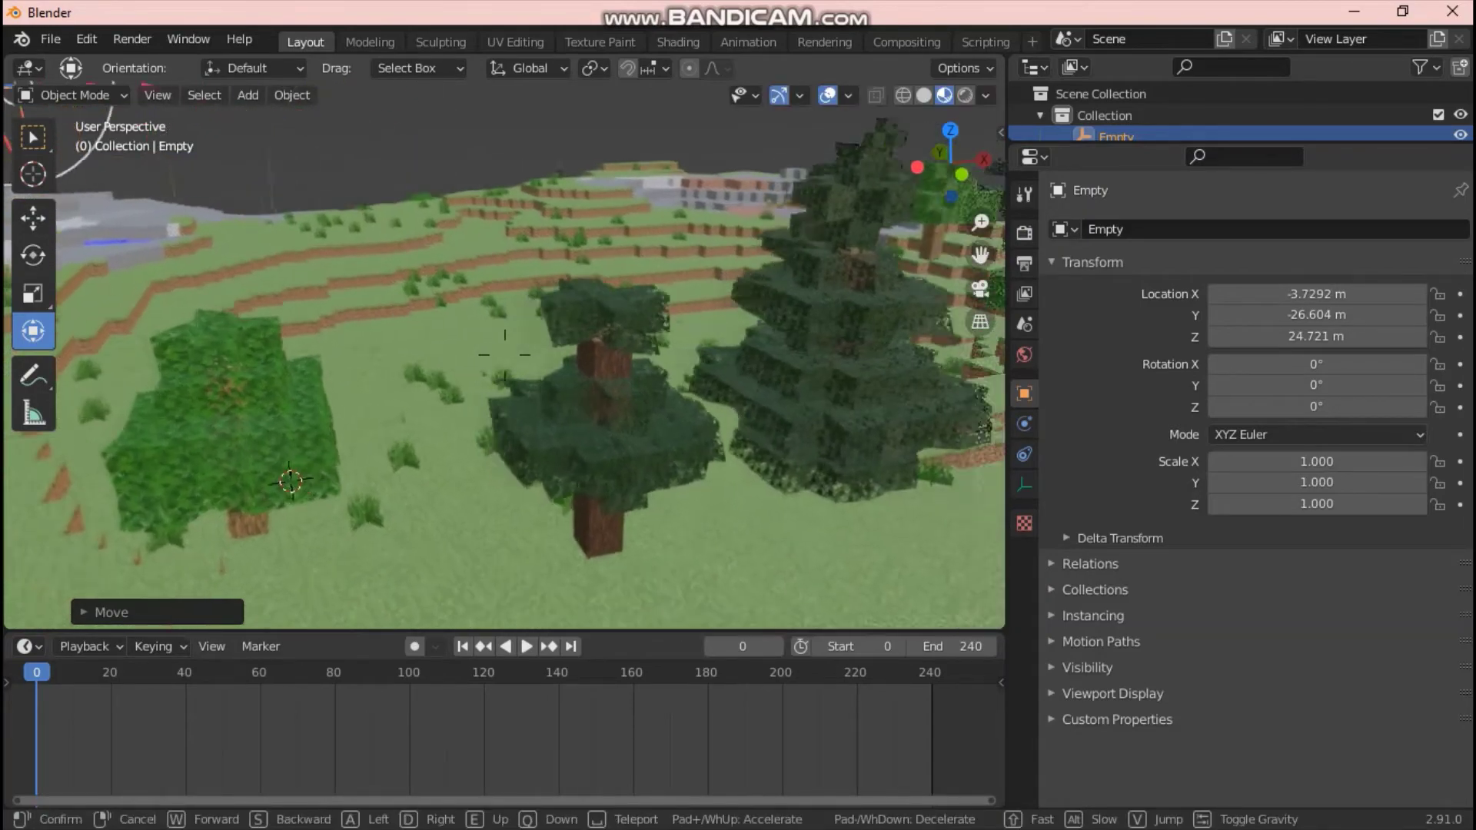
key("s")
key("a")
key("w")
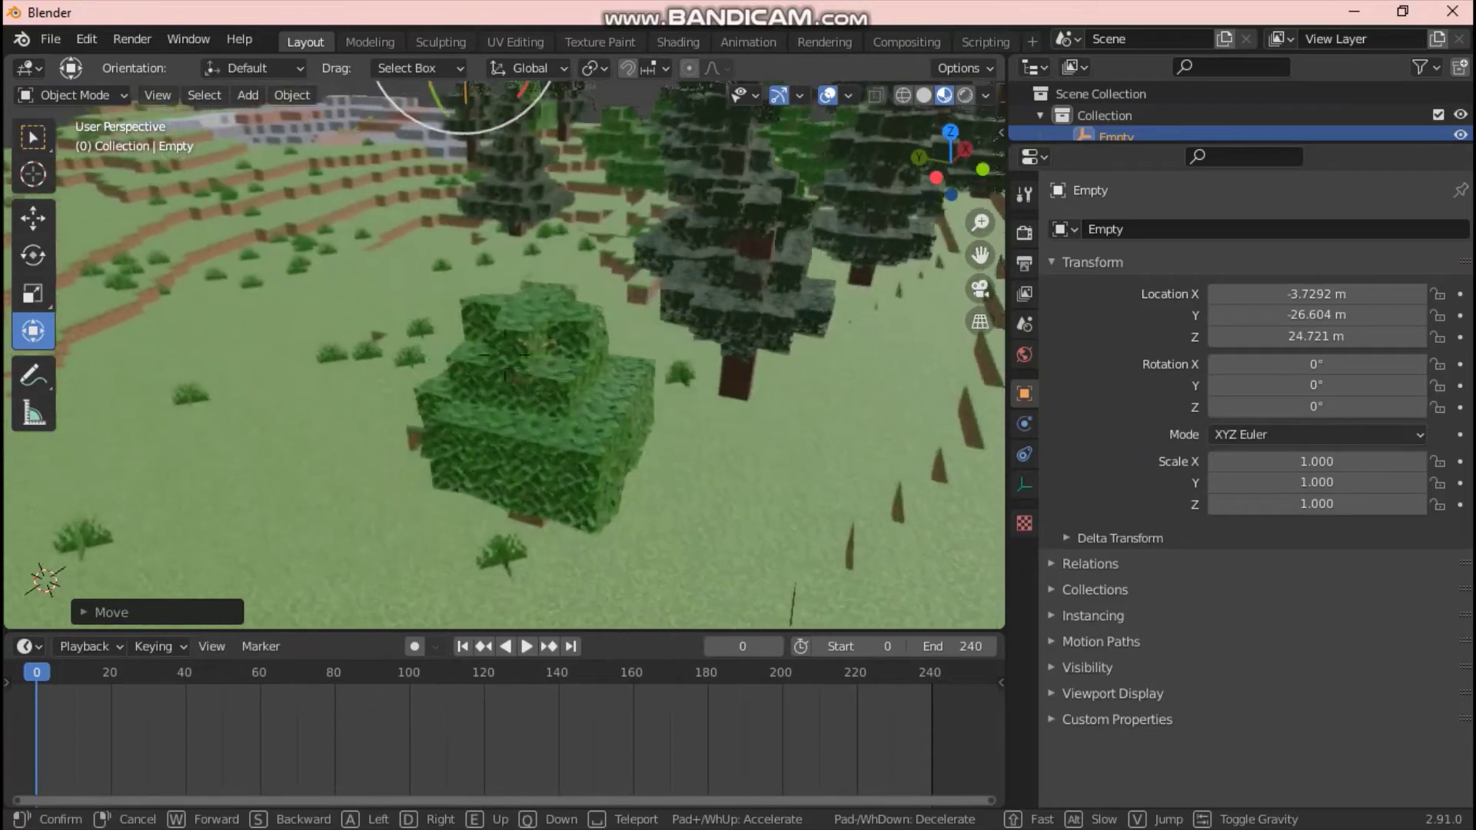
key("a")
key("e")
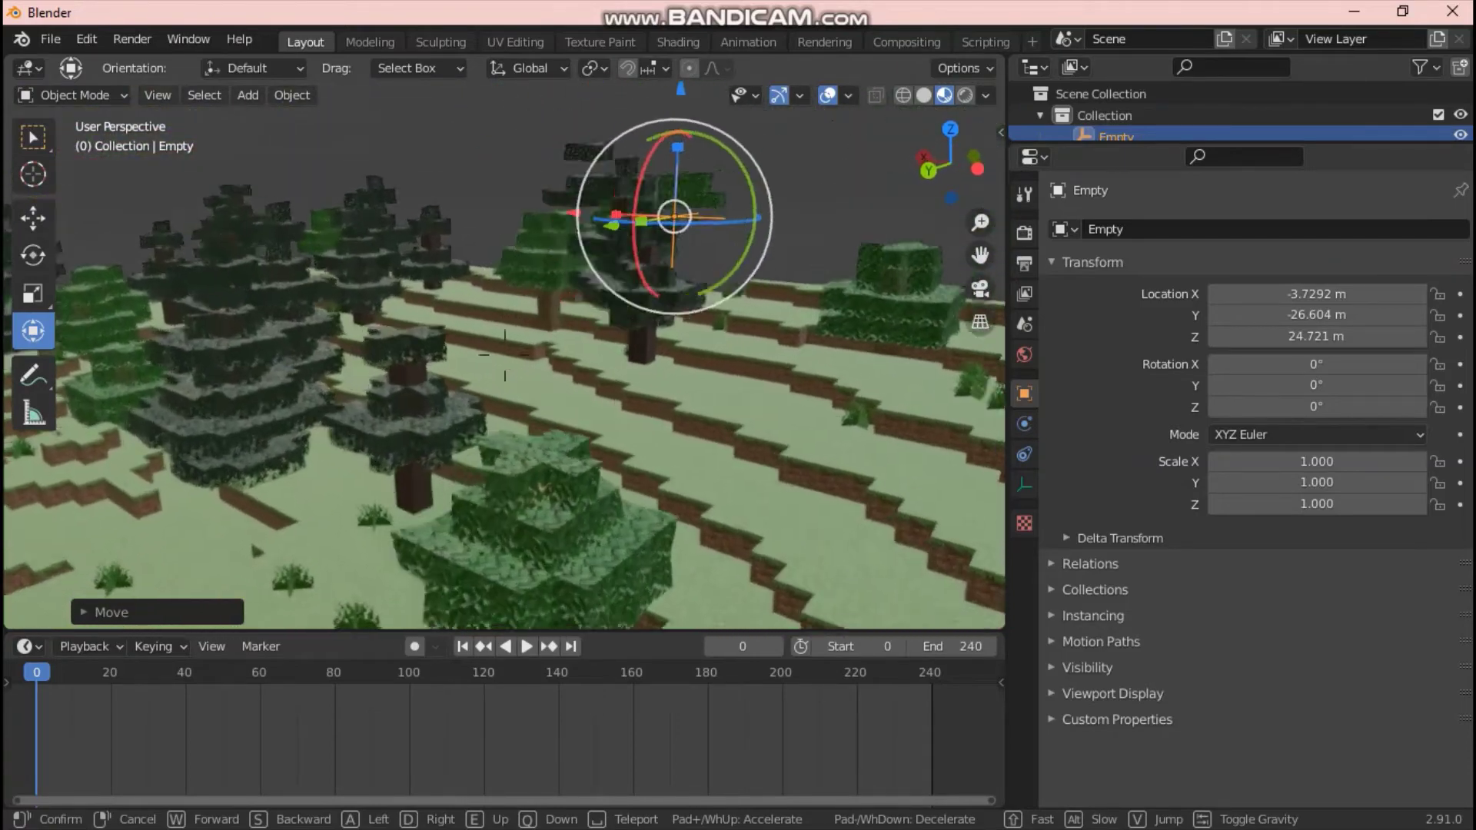
left_click(476, 461)
left_click(510, 462)
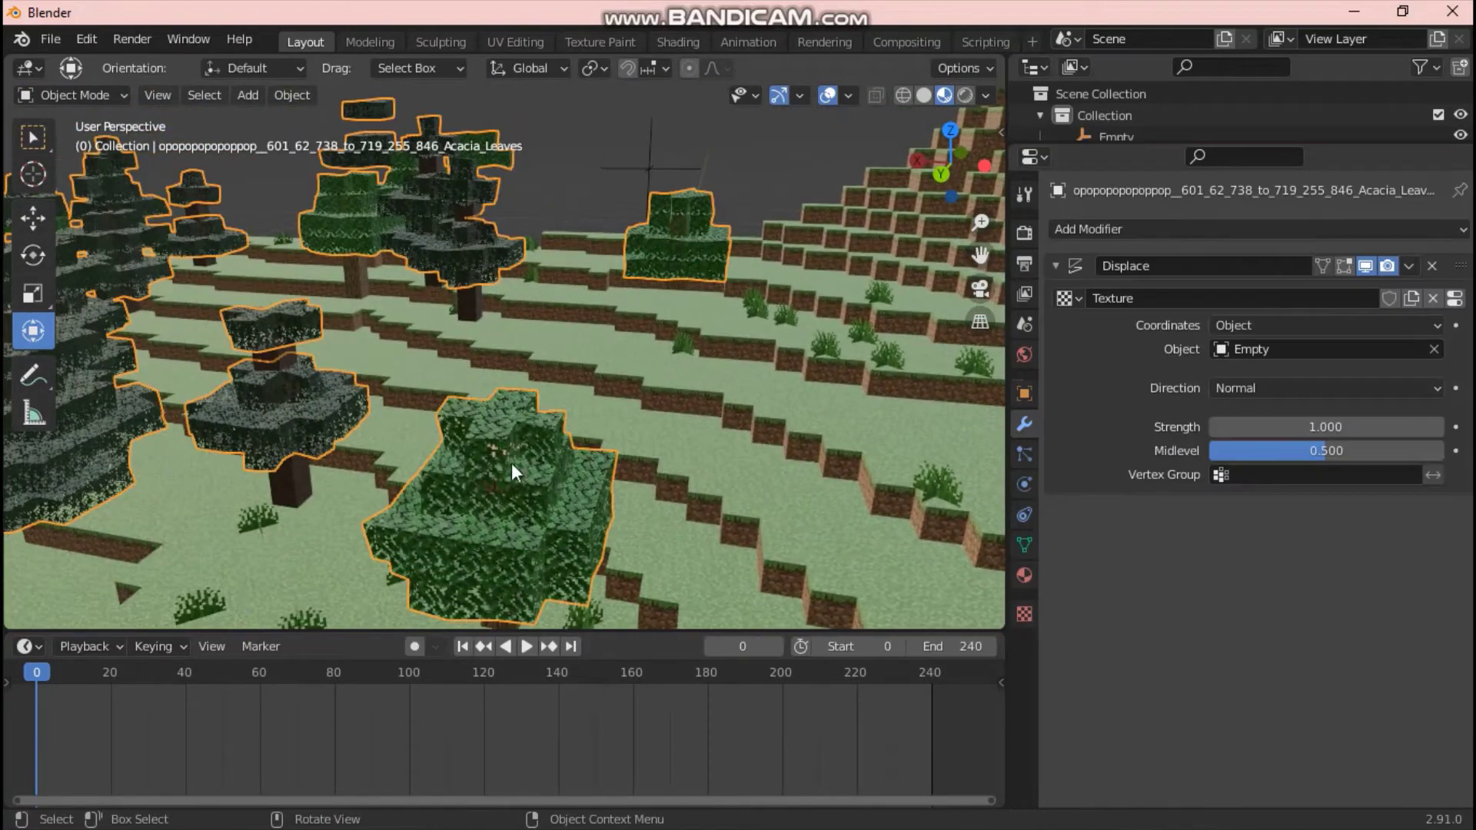
Set the Size of the clouds texture used by the leaves' Displace modifier to 4.00.
left_click(1023, 615)
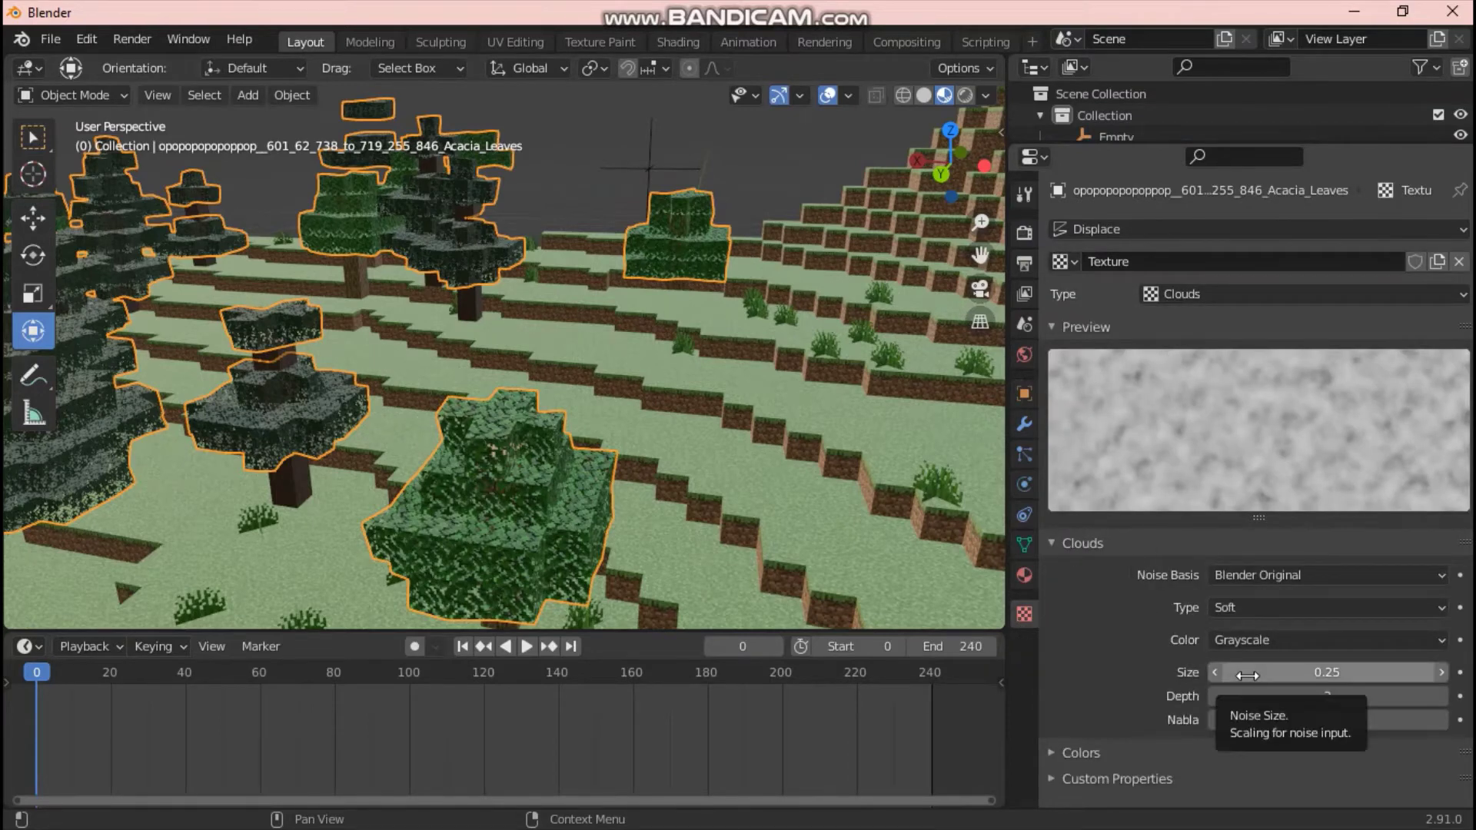
left_click_drag(1247, 675, 1368, 674)
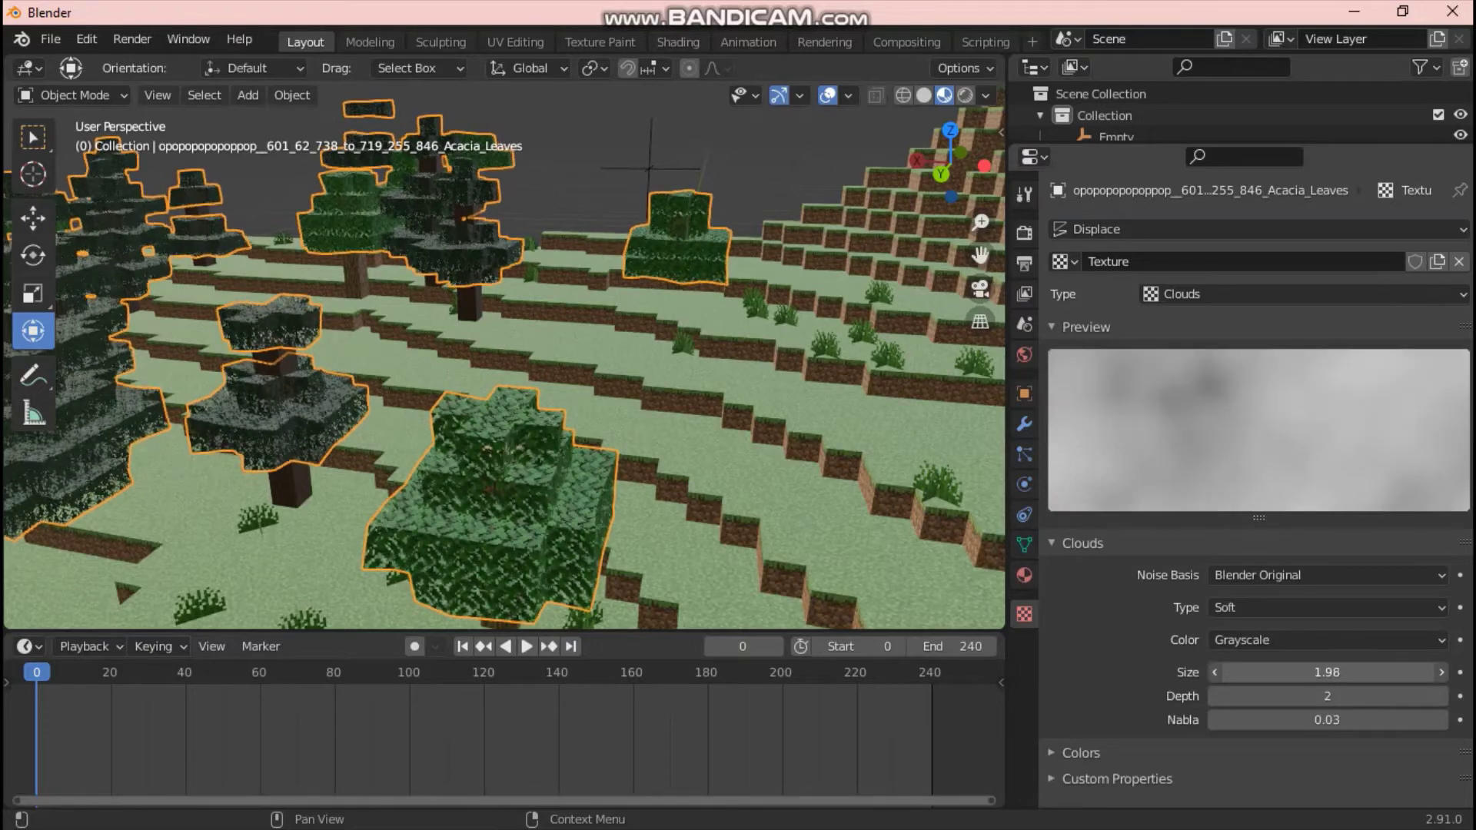
left_click(1327, 671)
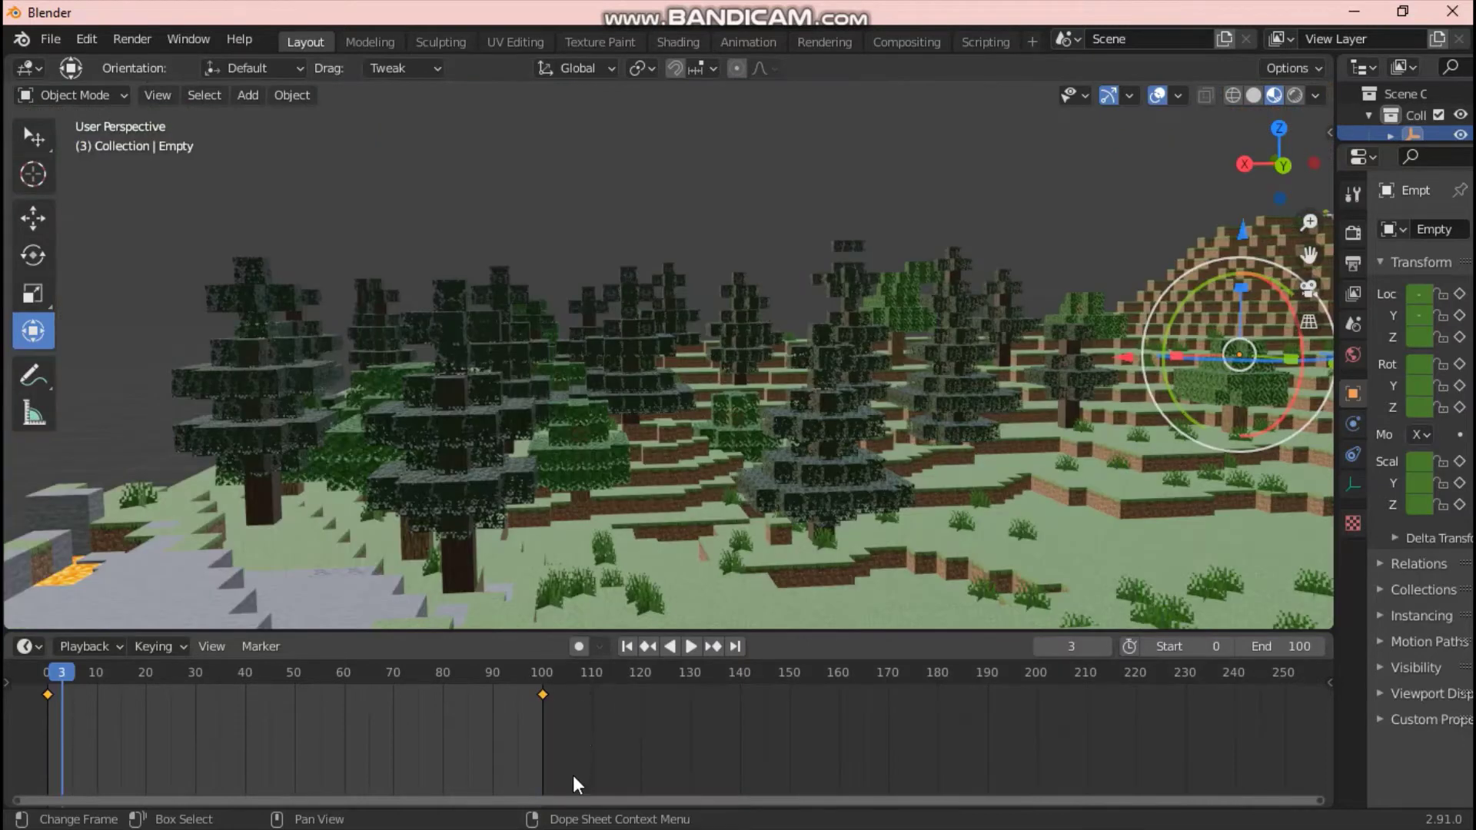
Return the animation timeline to frame 0, the empty's first keyframe.
left_click_drag(540, 801, 329, 799)
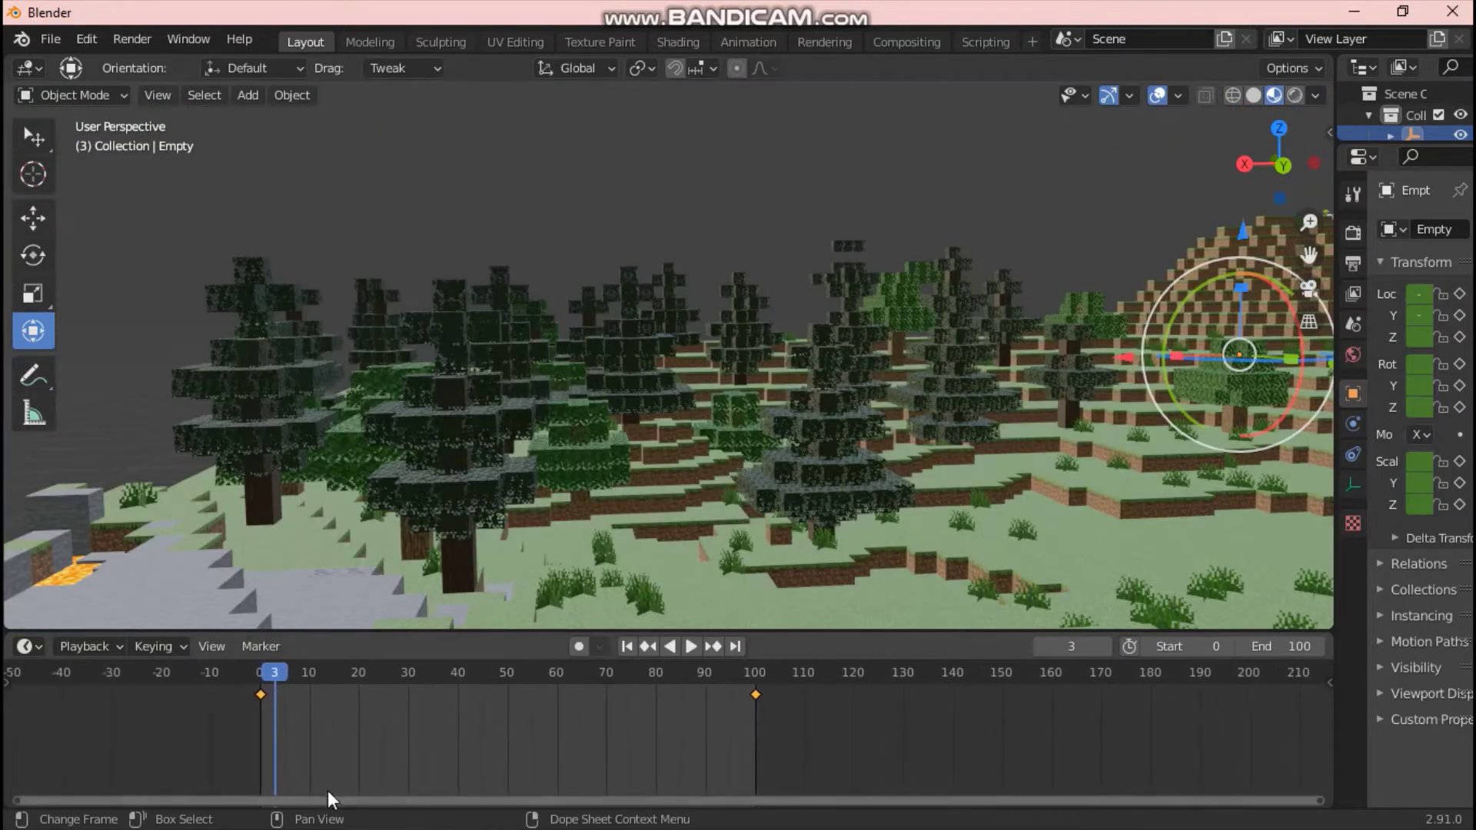
left_click_drag(278, 694, 262, 693)
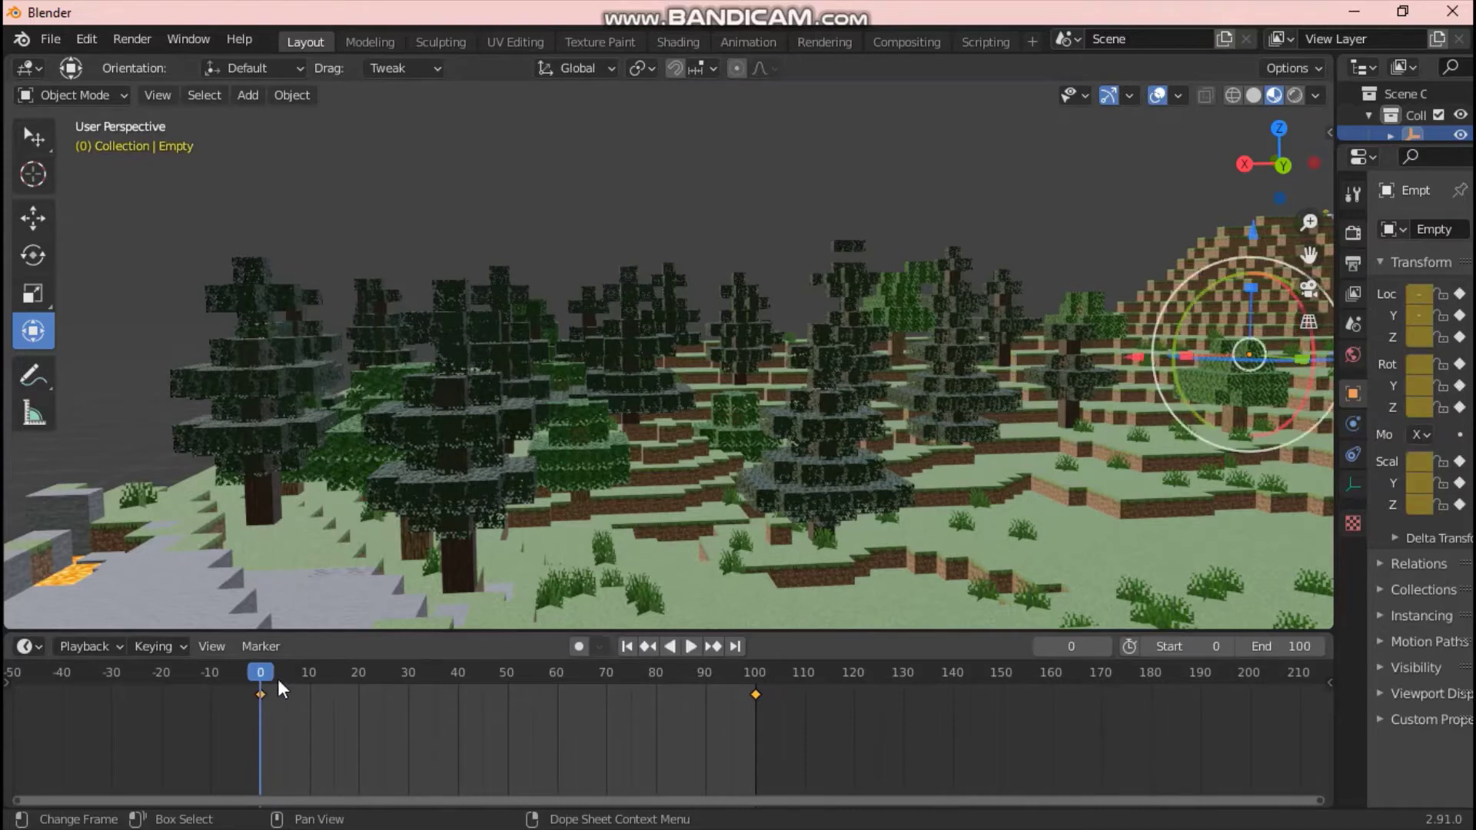
left_click_drag(1285, 160, 1168, 178)
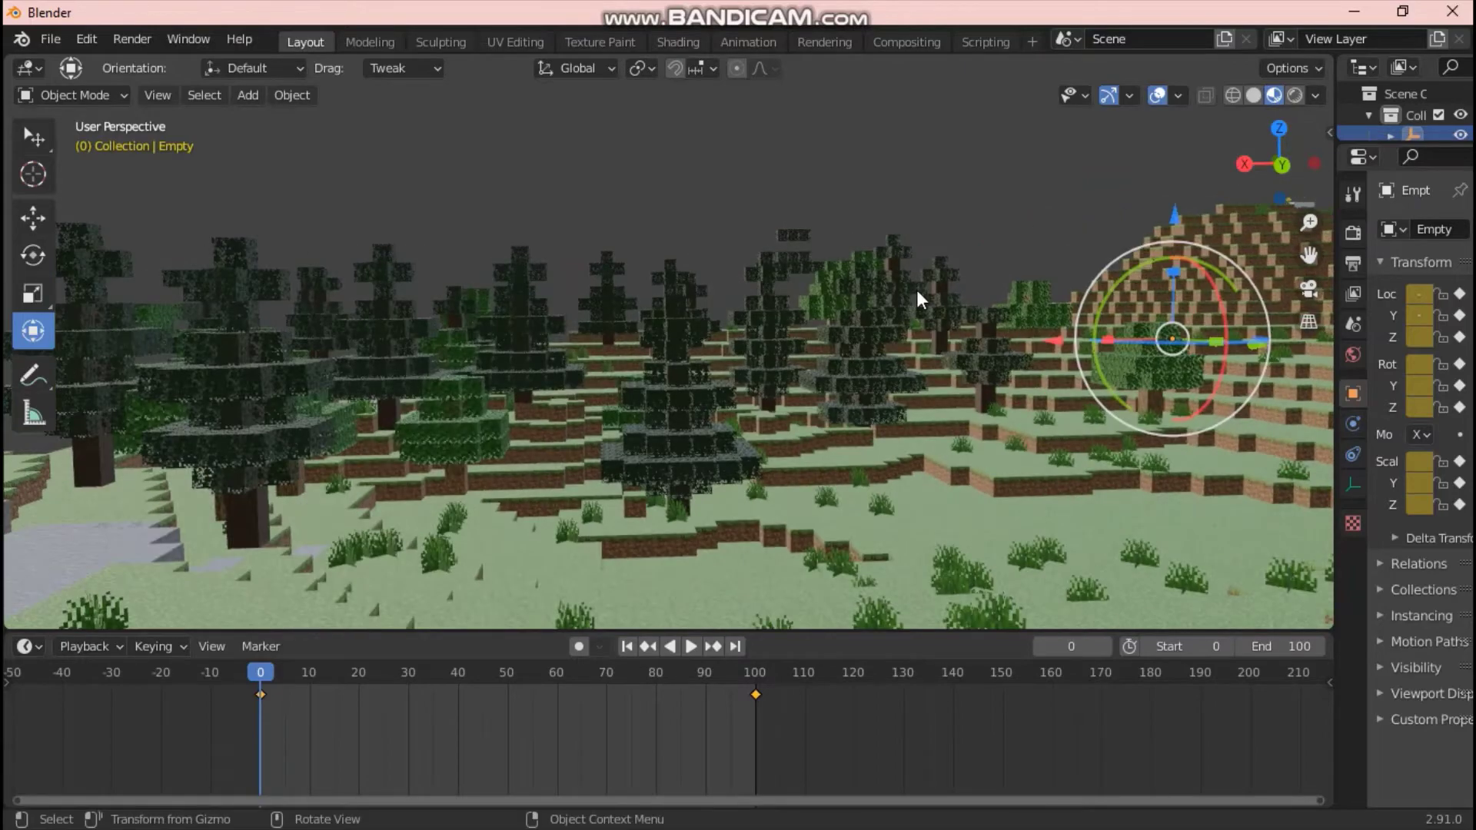
Get close to the trees, widen the properties editor and select the acacia leaves object.
key("shift+grave")
key("w")
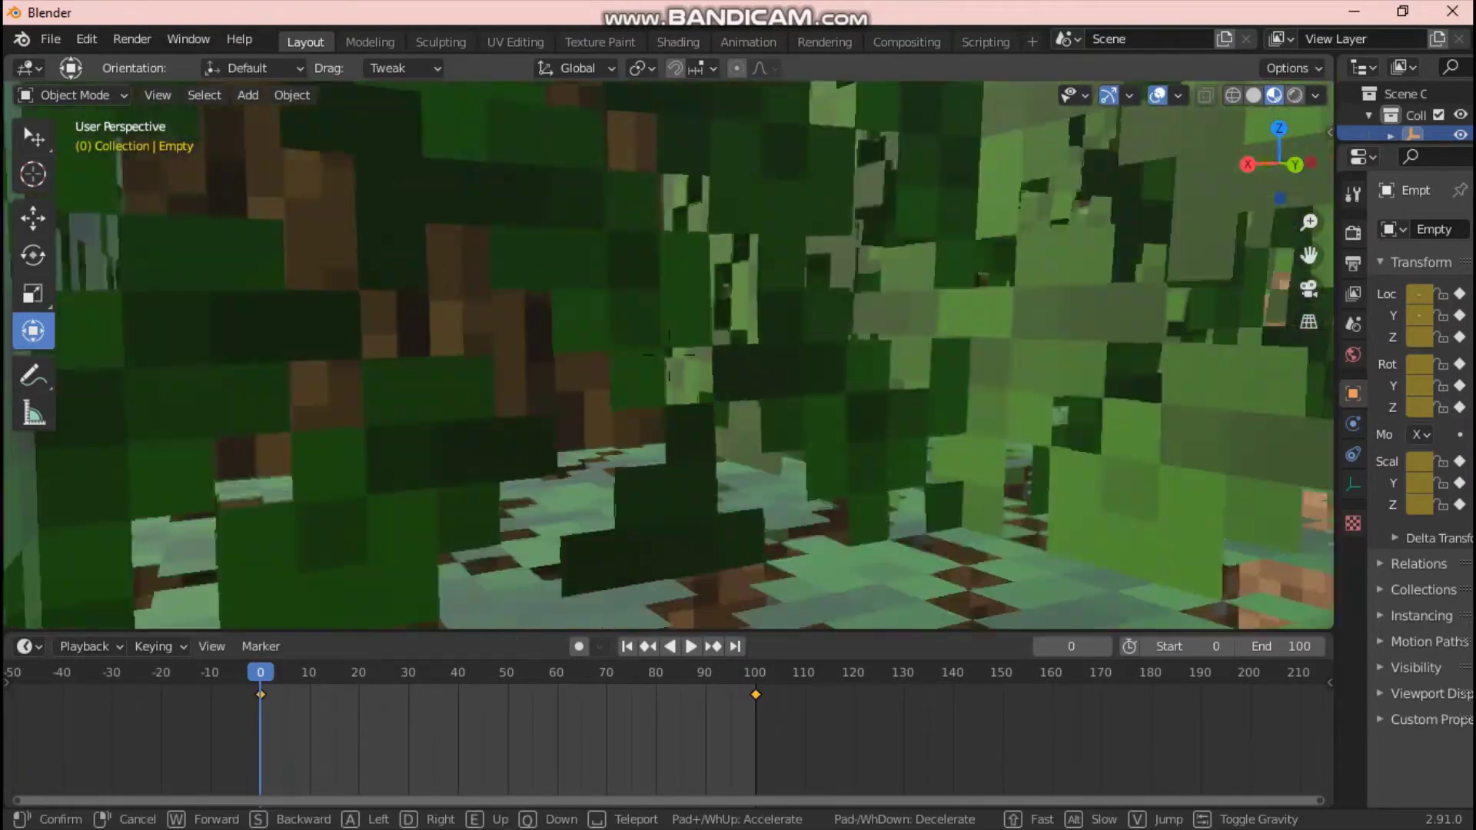
key("s")
left_click(1162, 384)
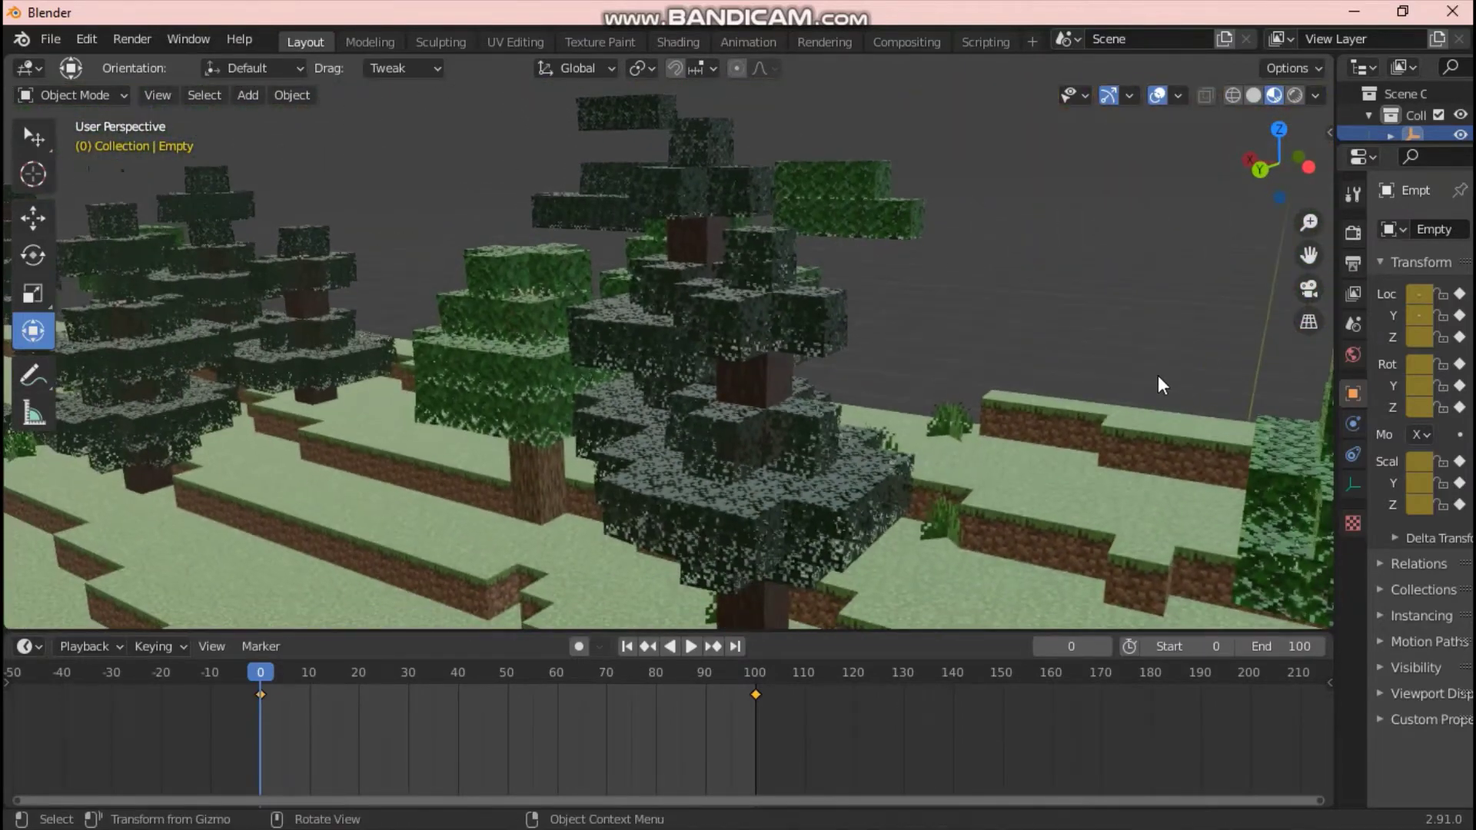
left_click_drag(1333, 439, 898, 438)
left_click(474, 461)
Approach the dark spruce-like tree and show the clouds texture settings of the selected leaves.
key("shift+grave")
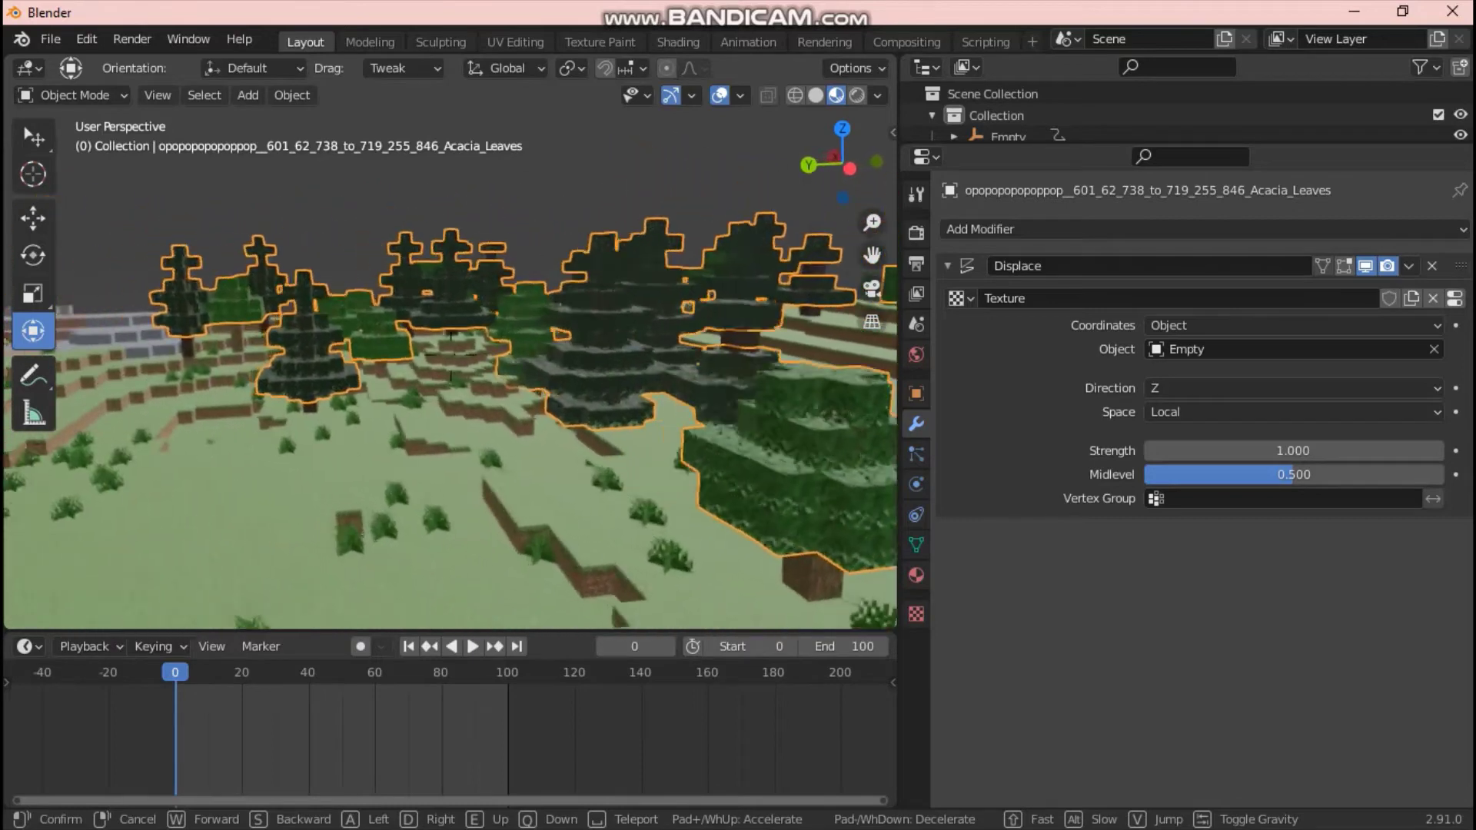
left_click(389, 389)
left_click(385, 399)
left_click(385, 400)
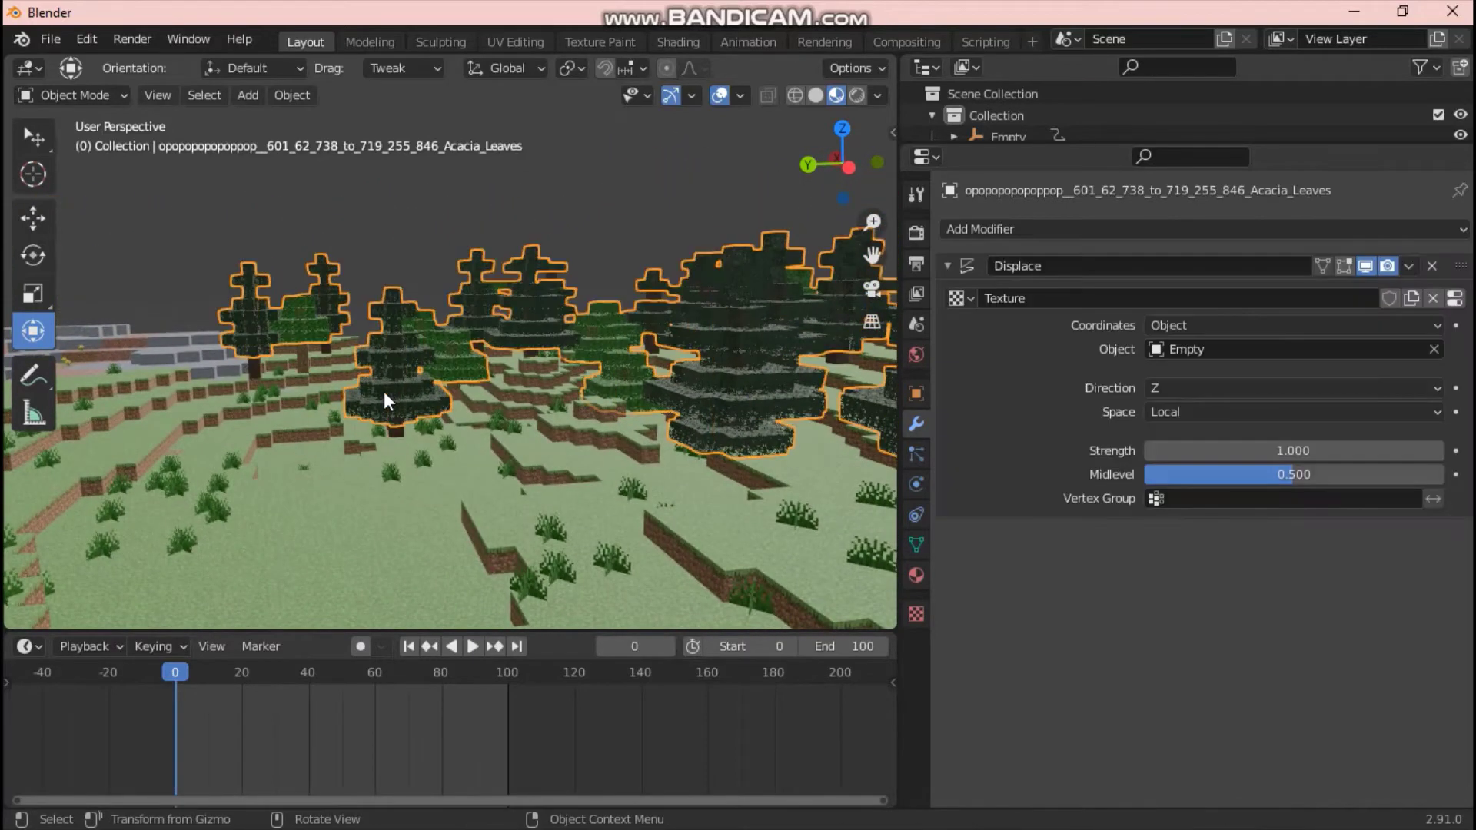
key("shift+grave")
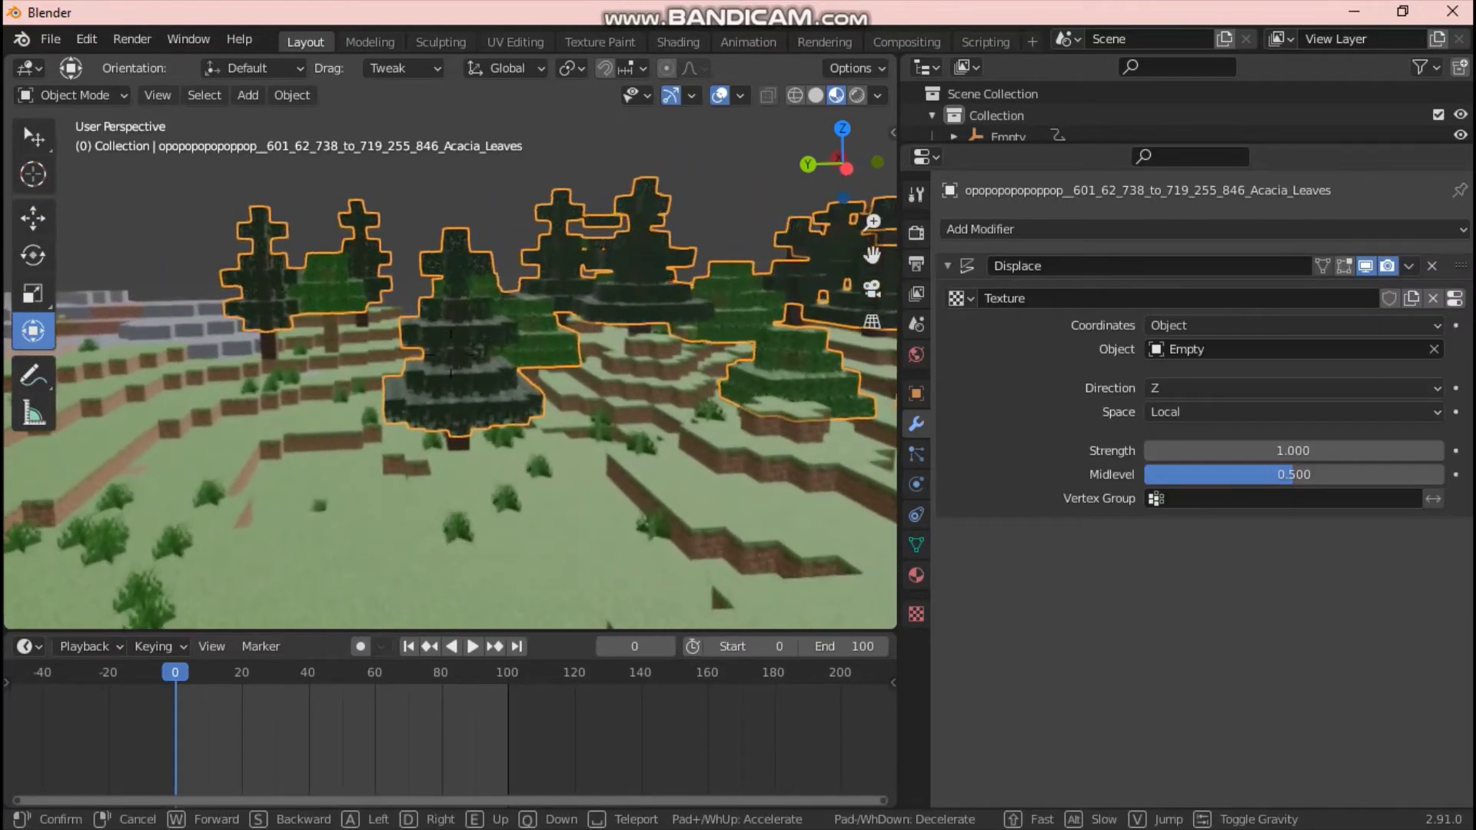
key("w")
left_click(450, 353)
left_click(915, 614)
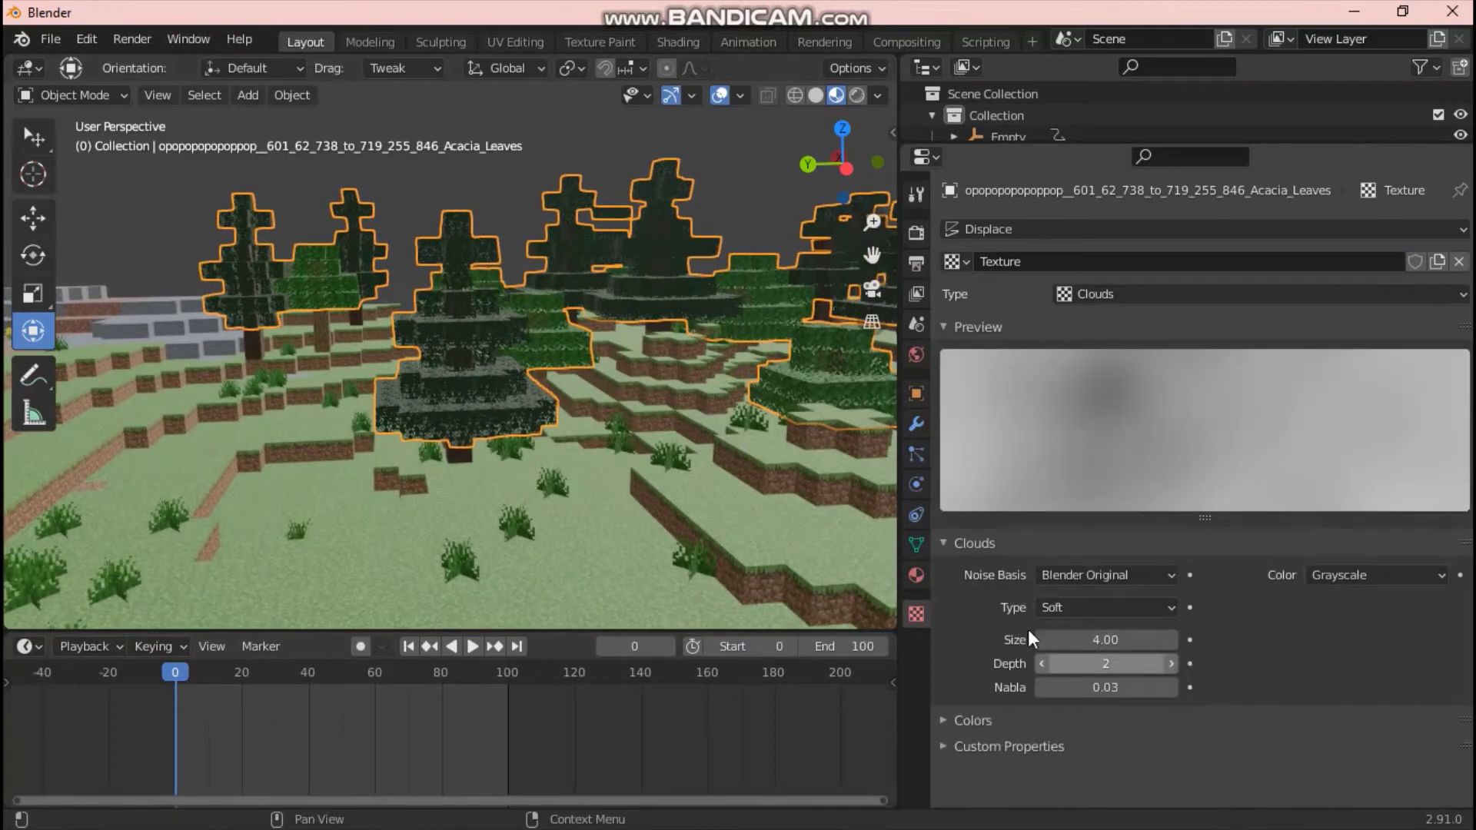
Examine how the displaced leaves look on the trees from several sides across the terrain.
key("shift+grave")
key("w")
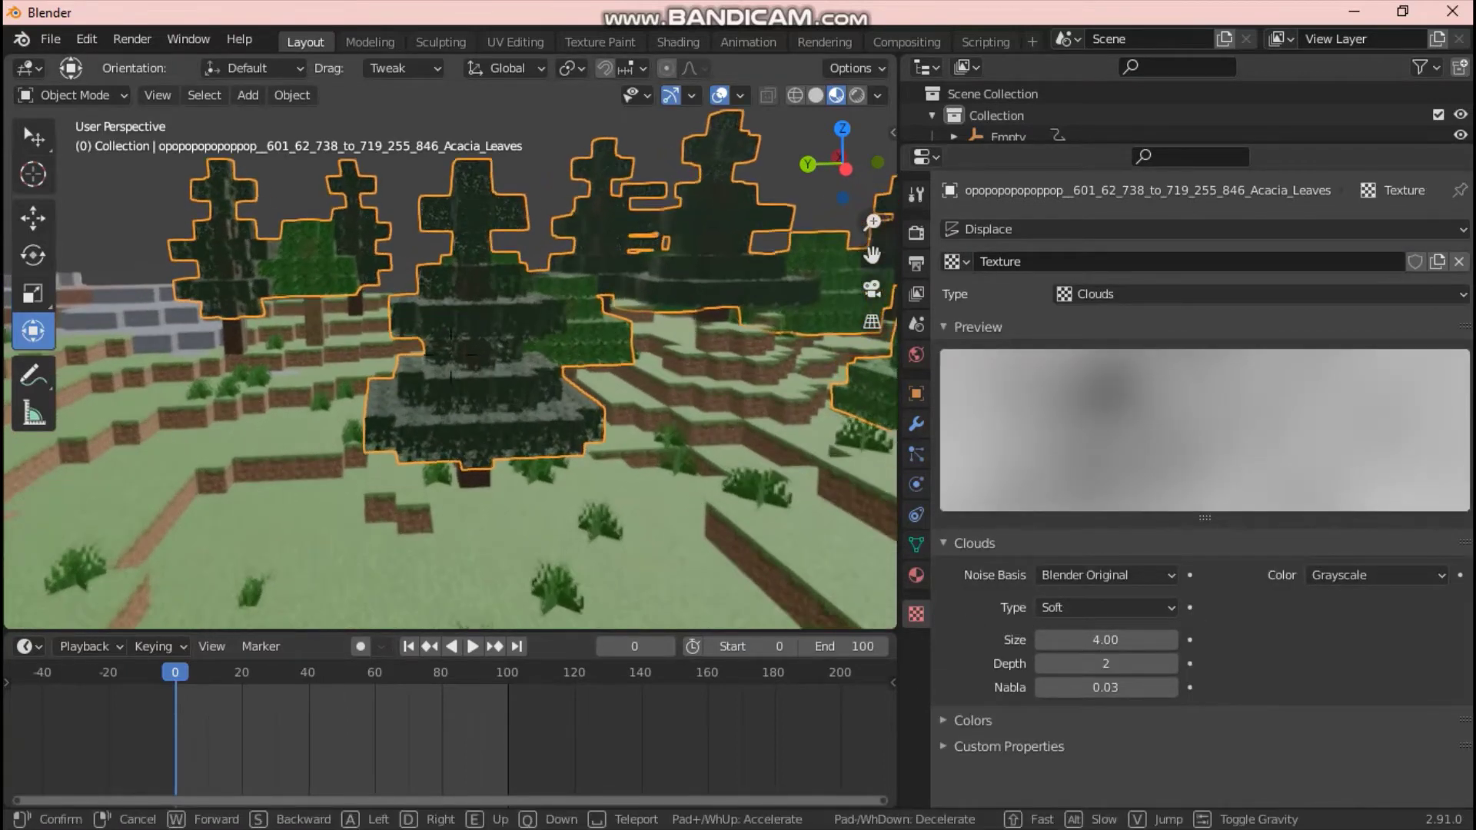
key("s")
key("a")
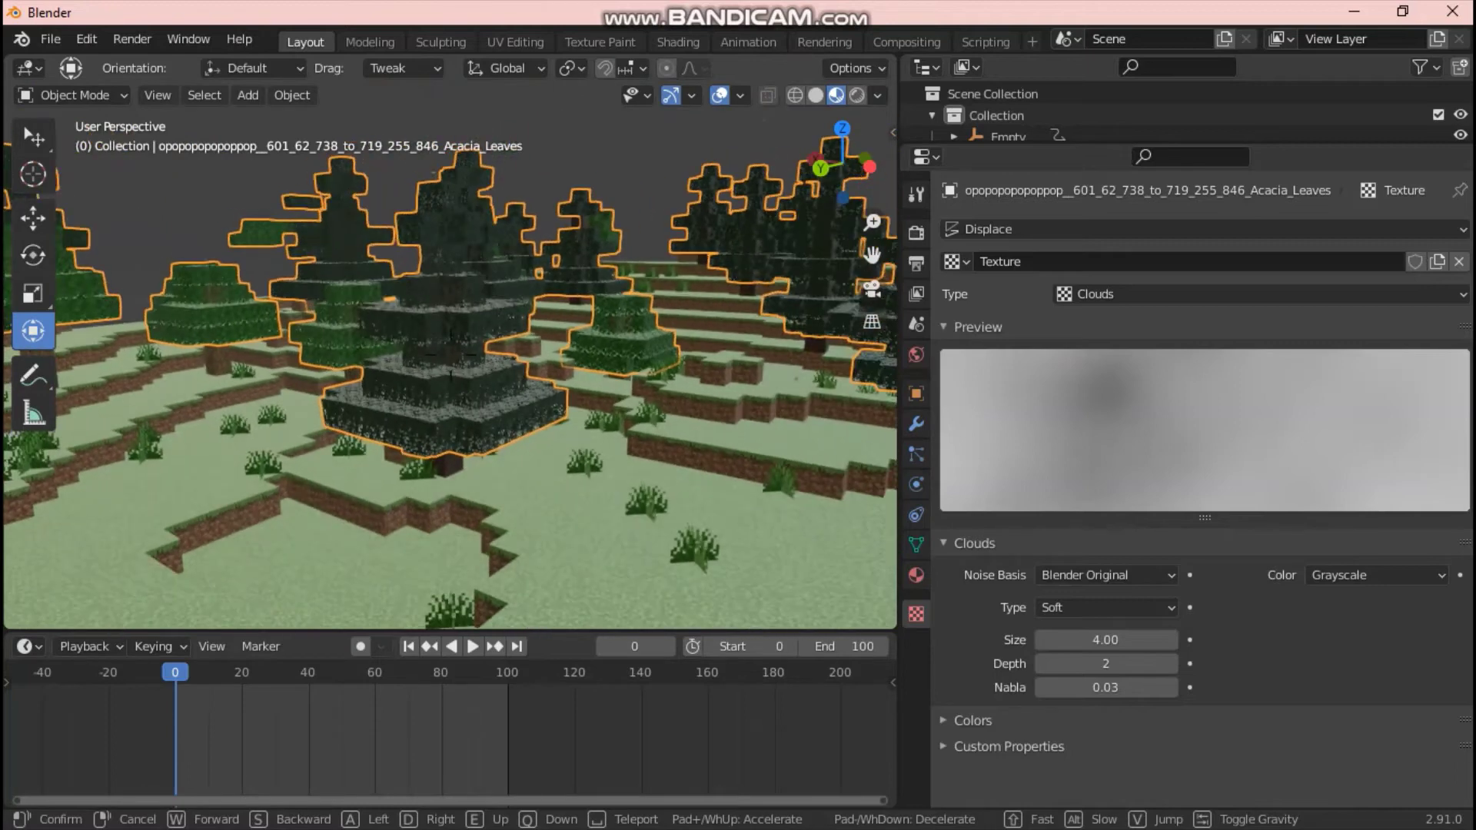
key("d")
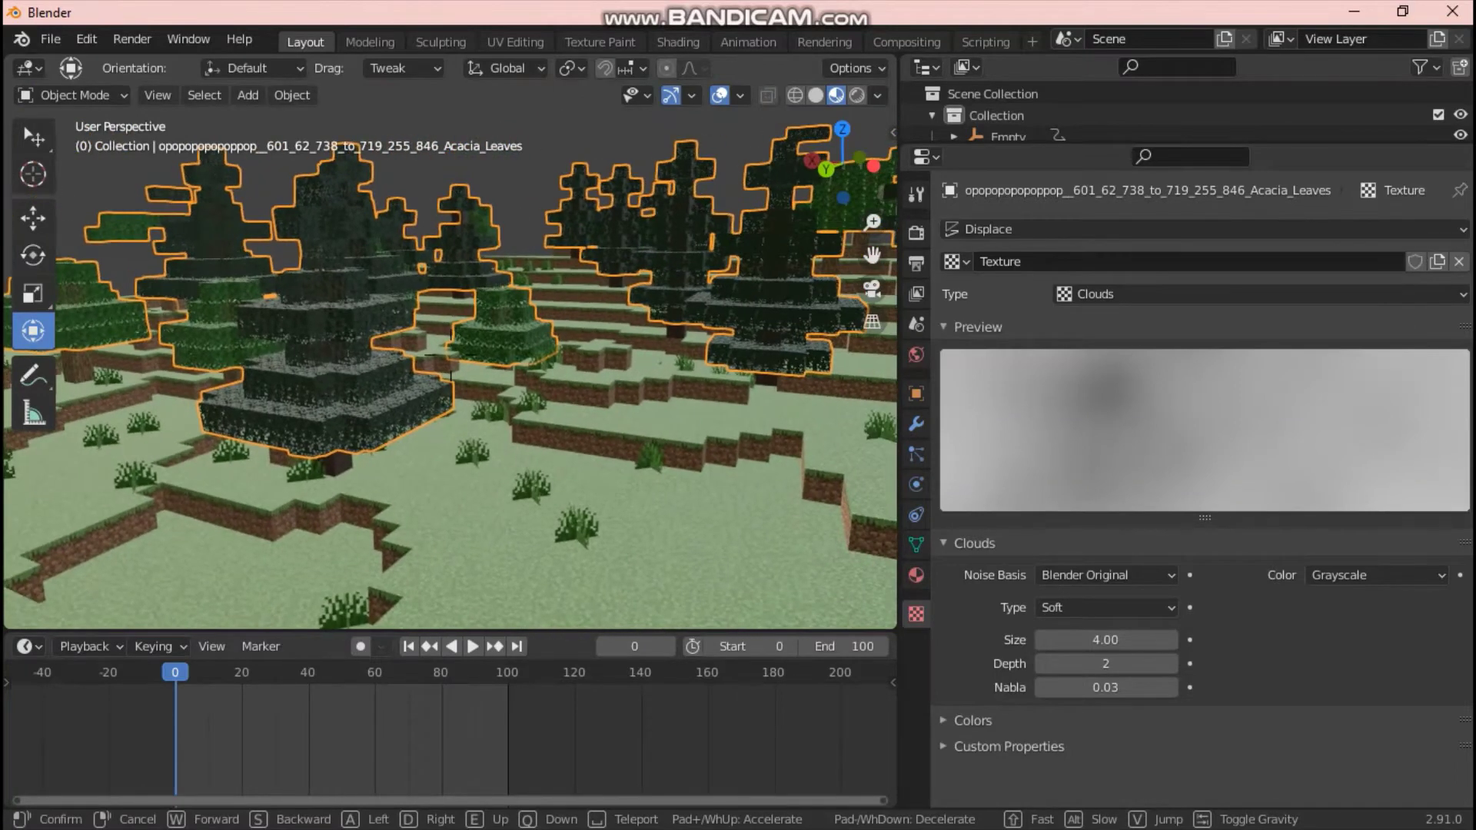
key("d")
key("d")
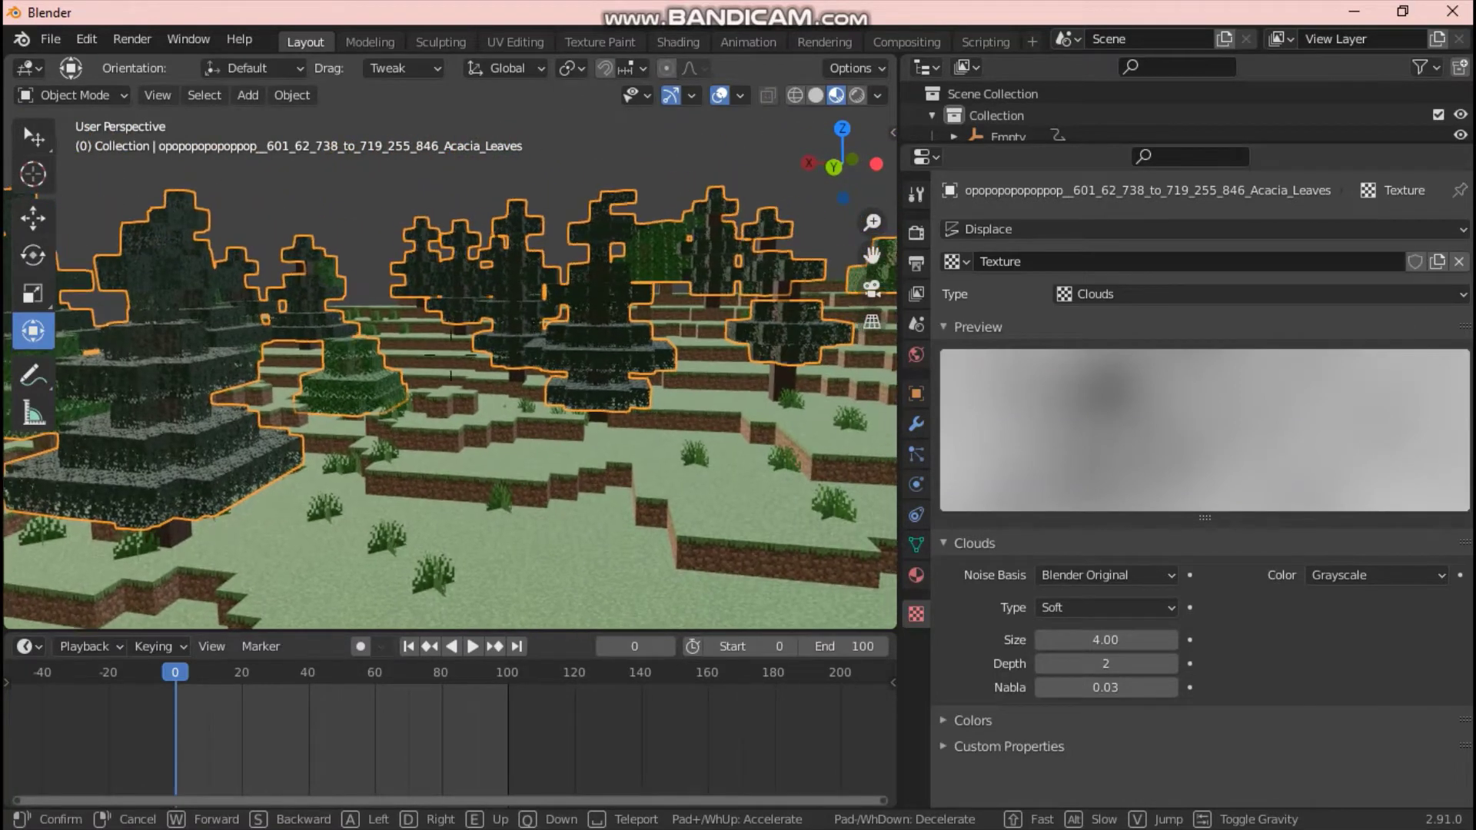
key("d")
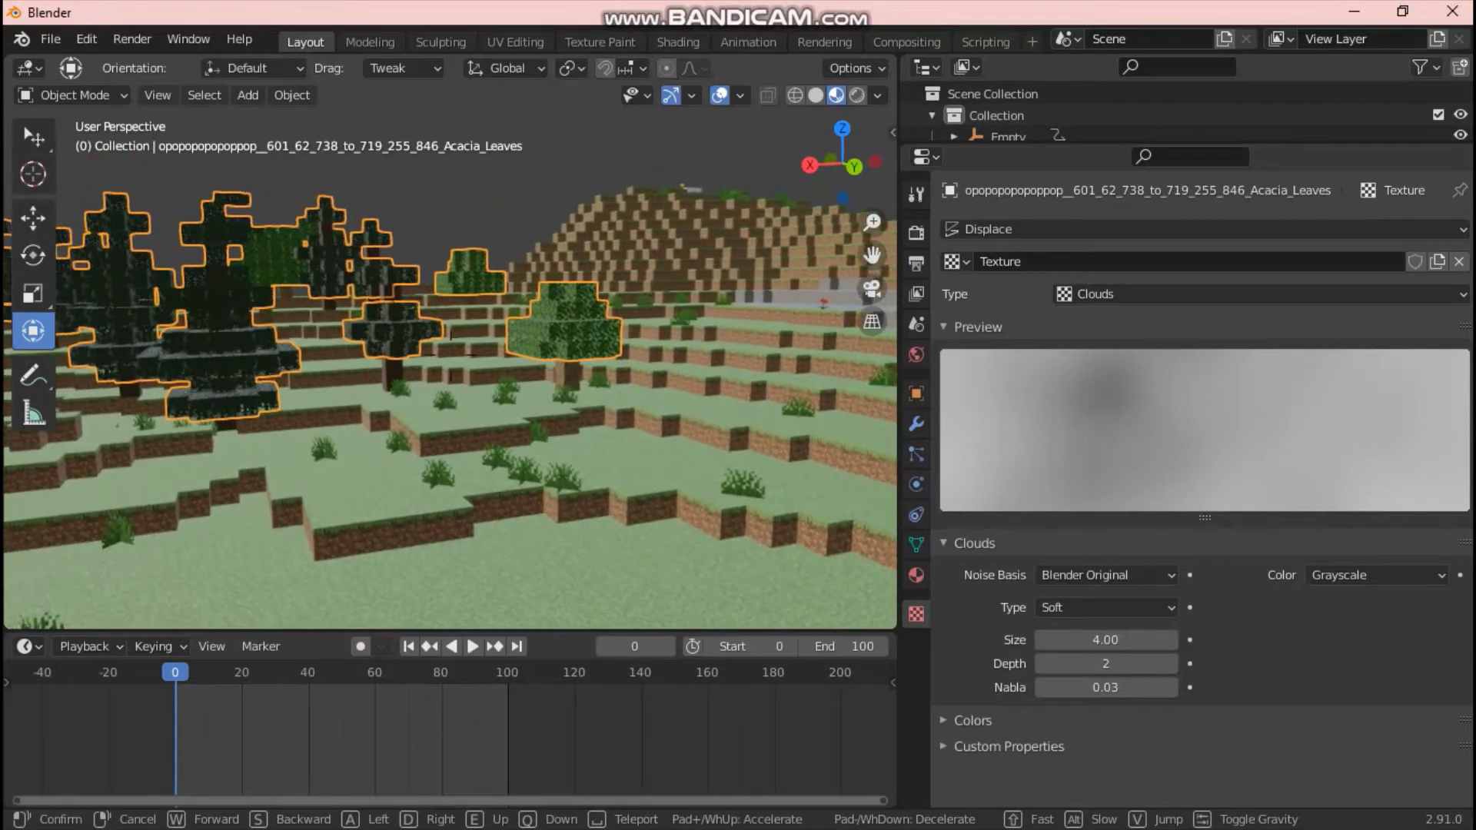
key("d")
key("w")
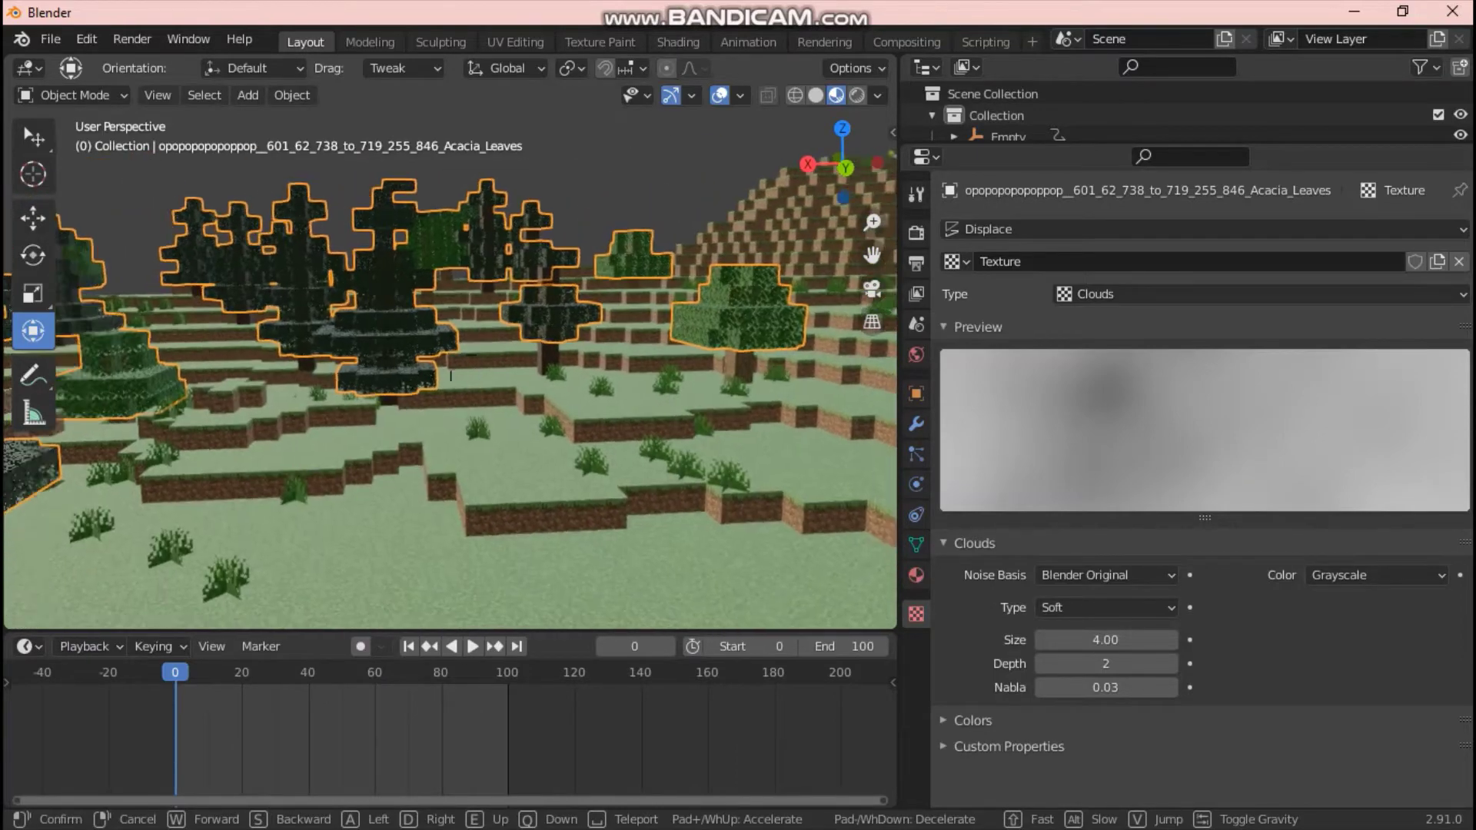
key("w")
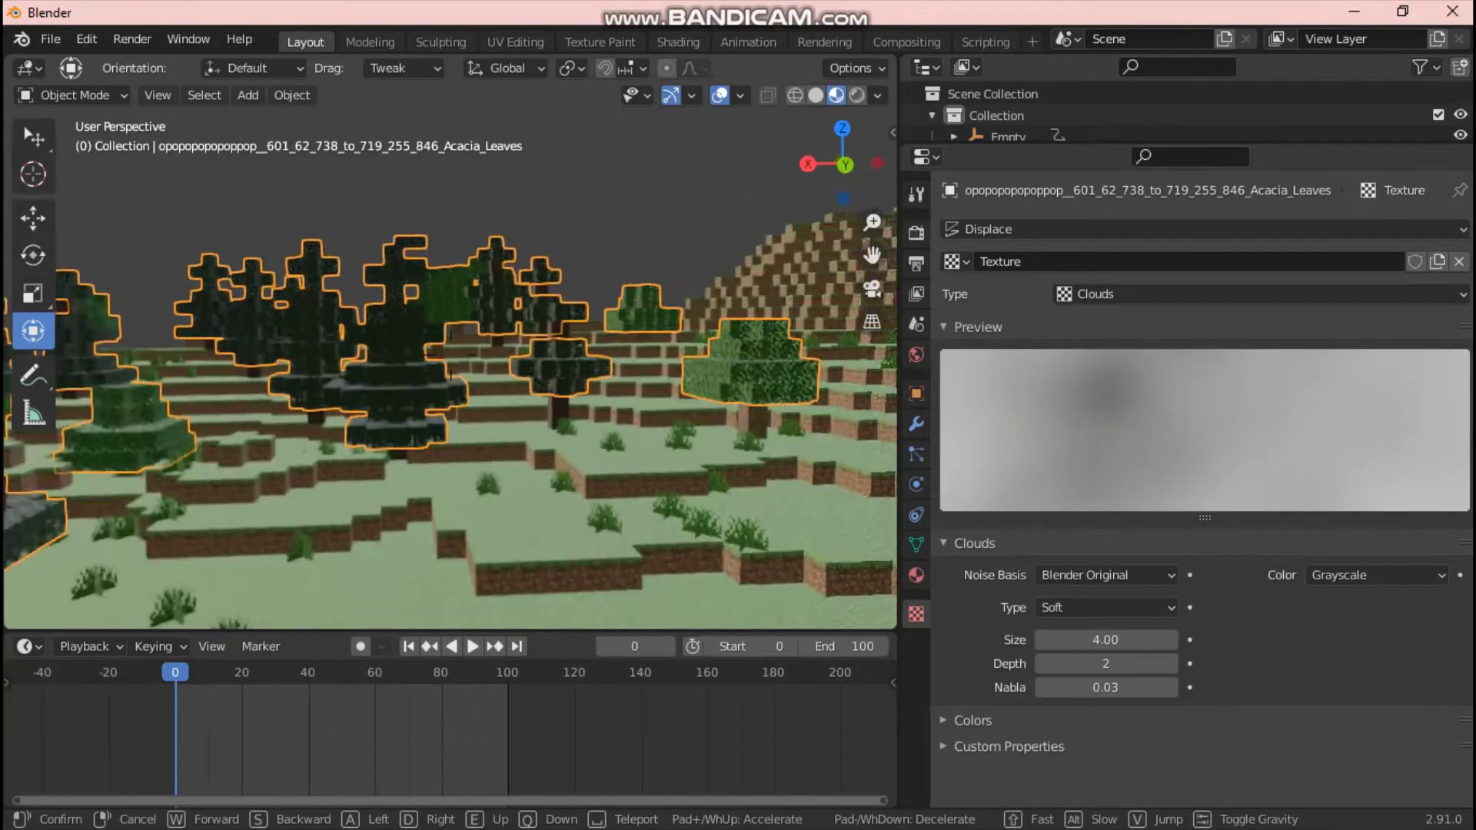
left_click(454, 364)
key("shift+grave")
key("w")
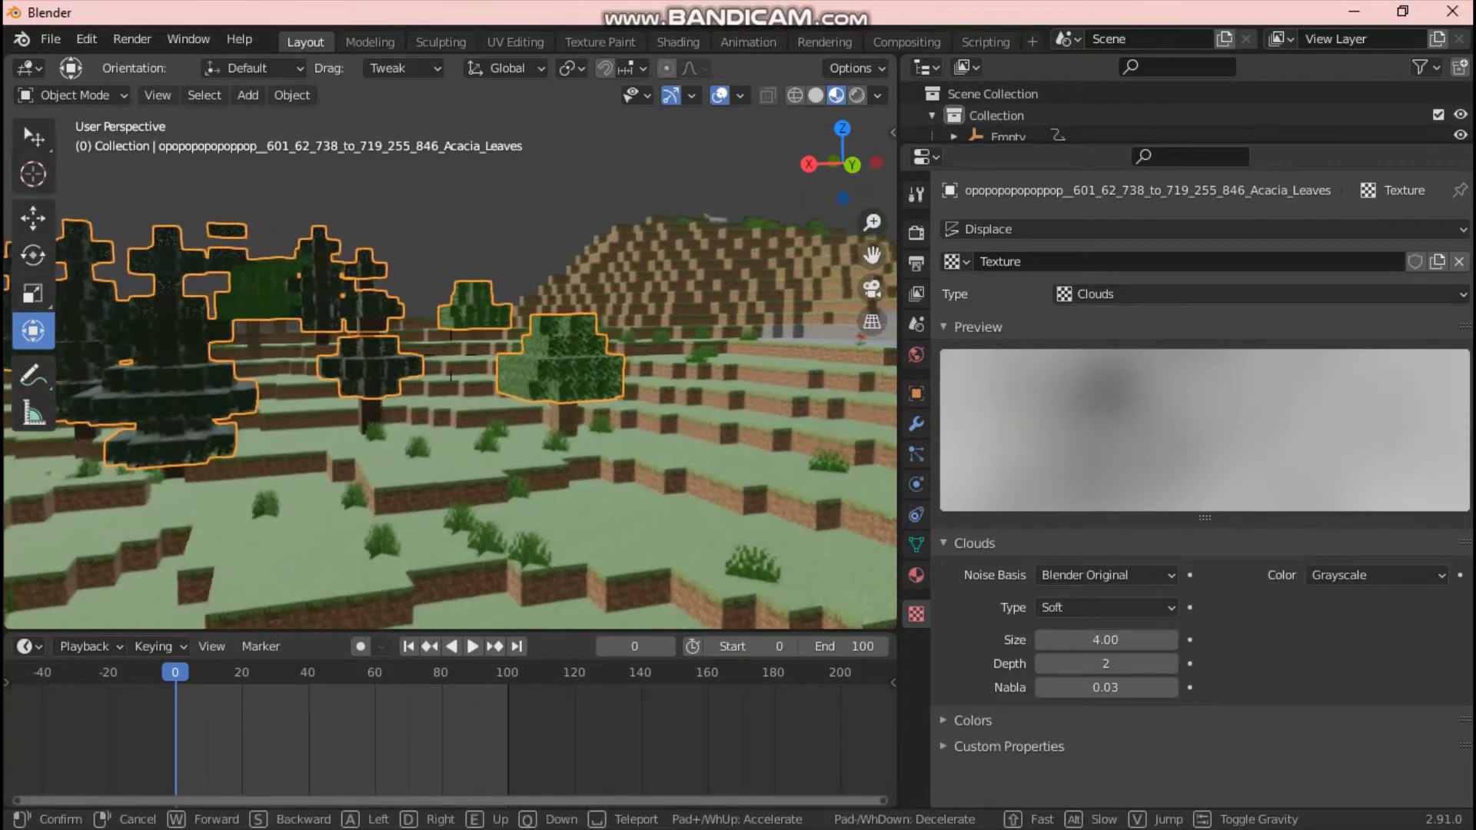
key("s")
left_click(451, 356)
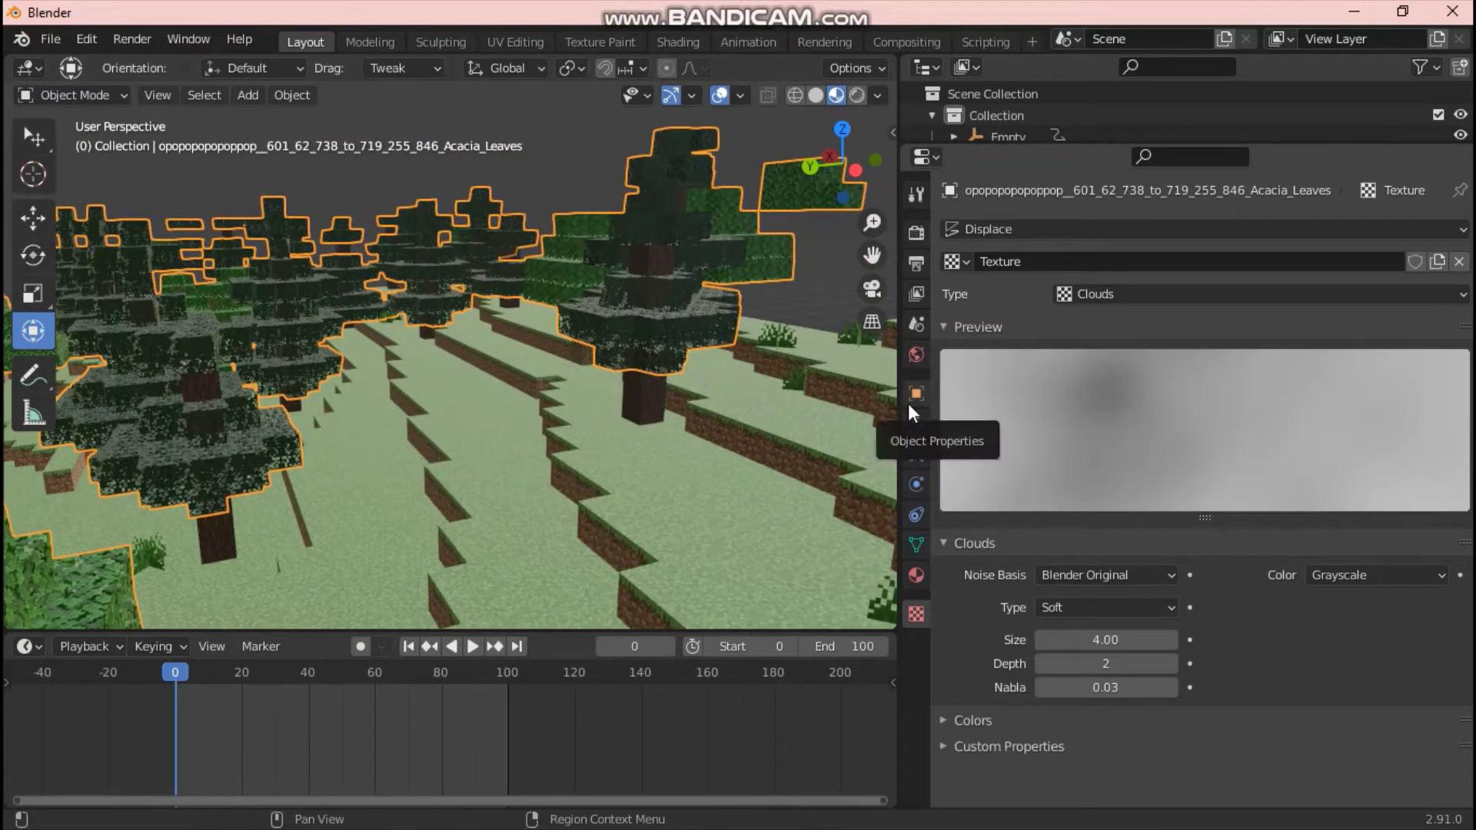
Show the modifier settings and reselect the acacia leaves on the bright green tree from close up.
left_click(917, 425)
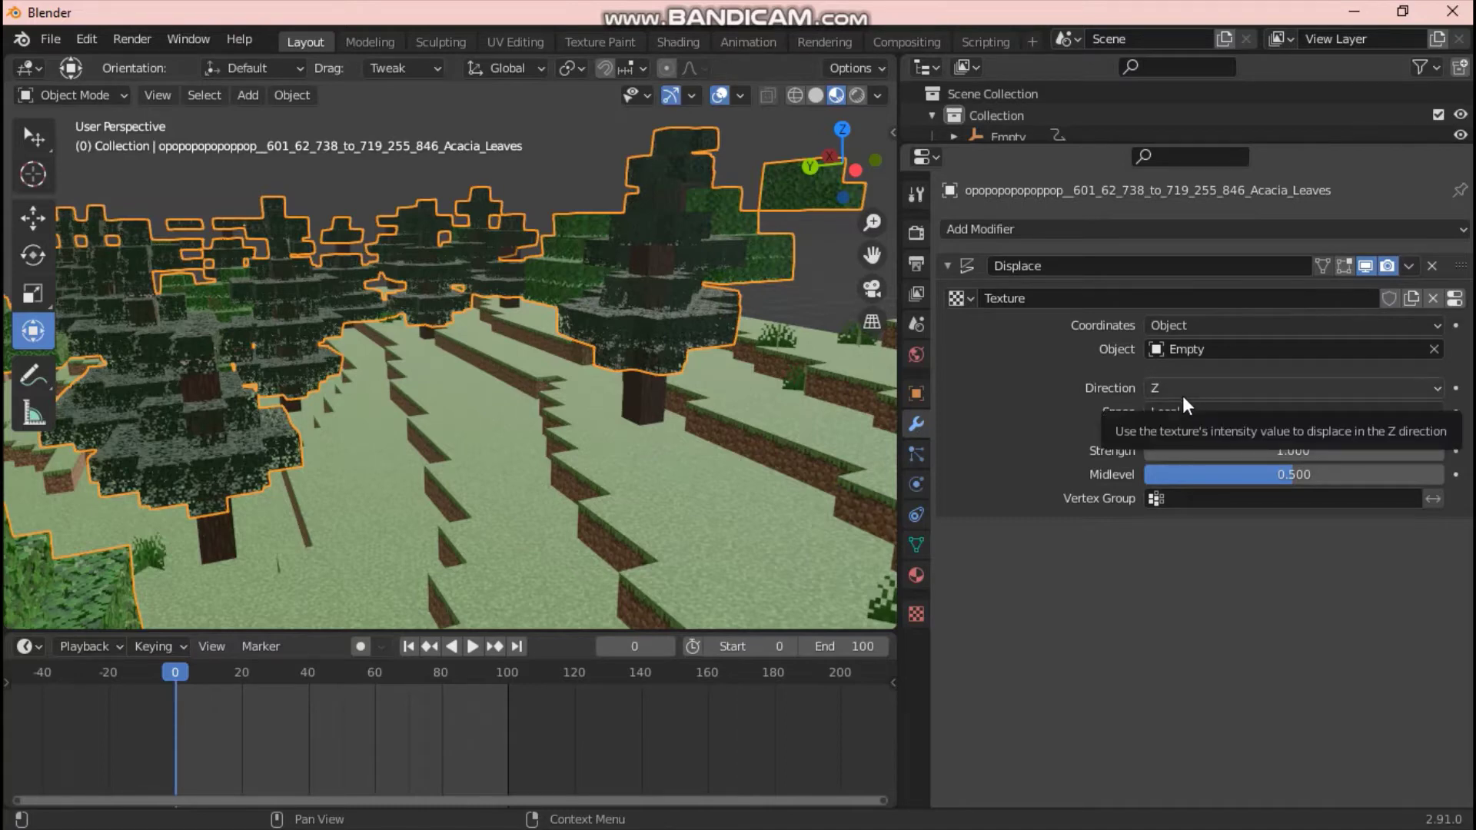
key("q")
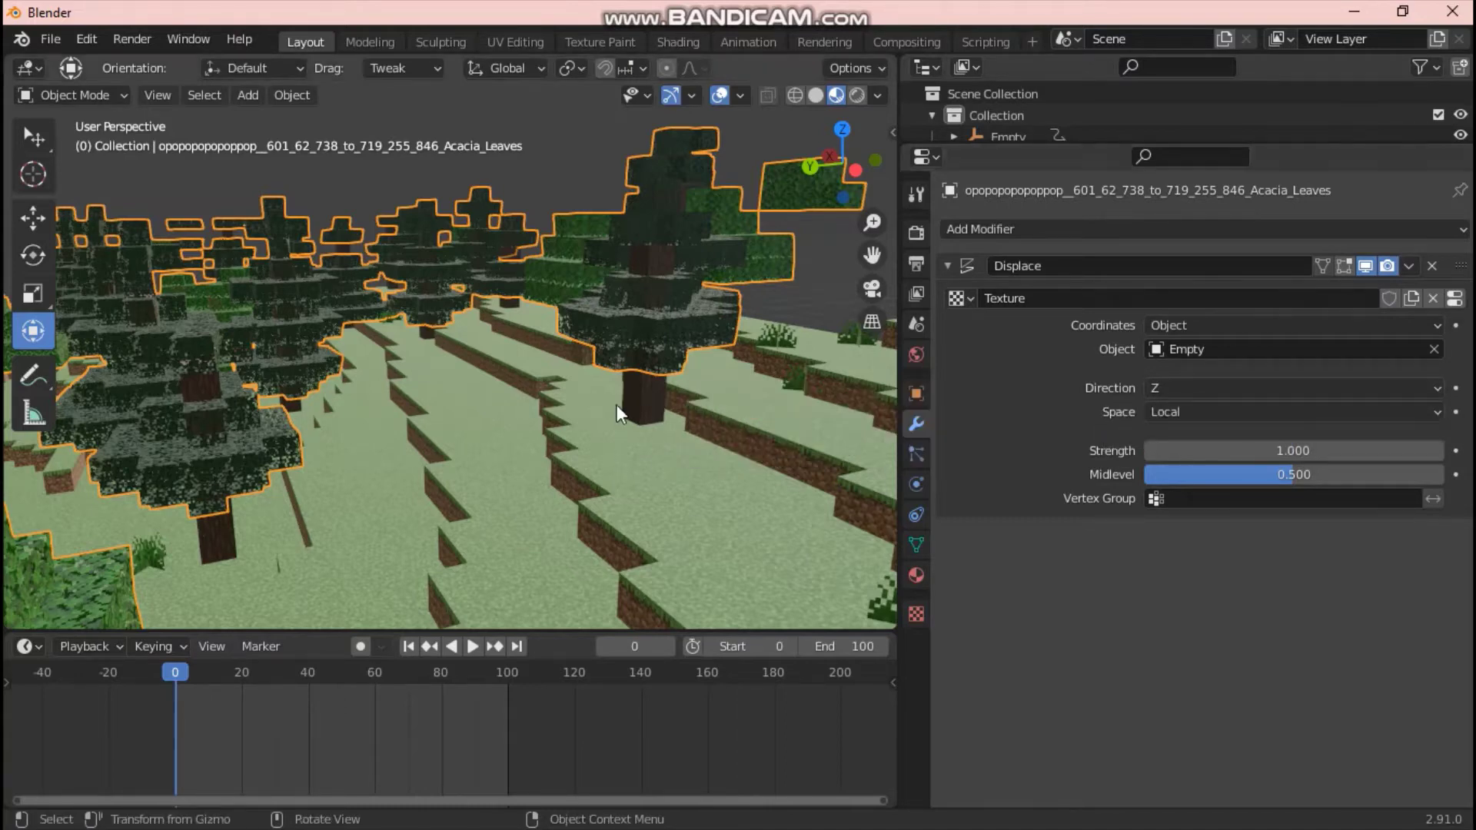
left_click(615, 398)
key("shift+grave")
key("s")
key("w")
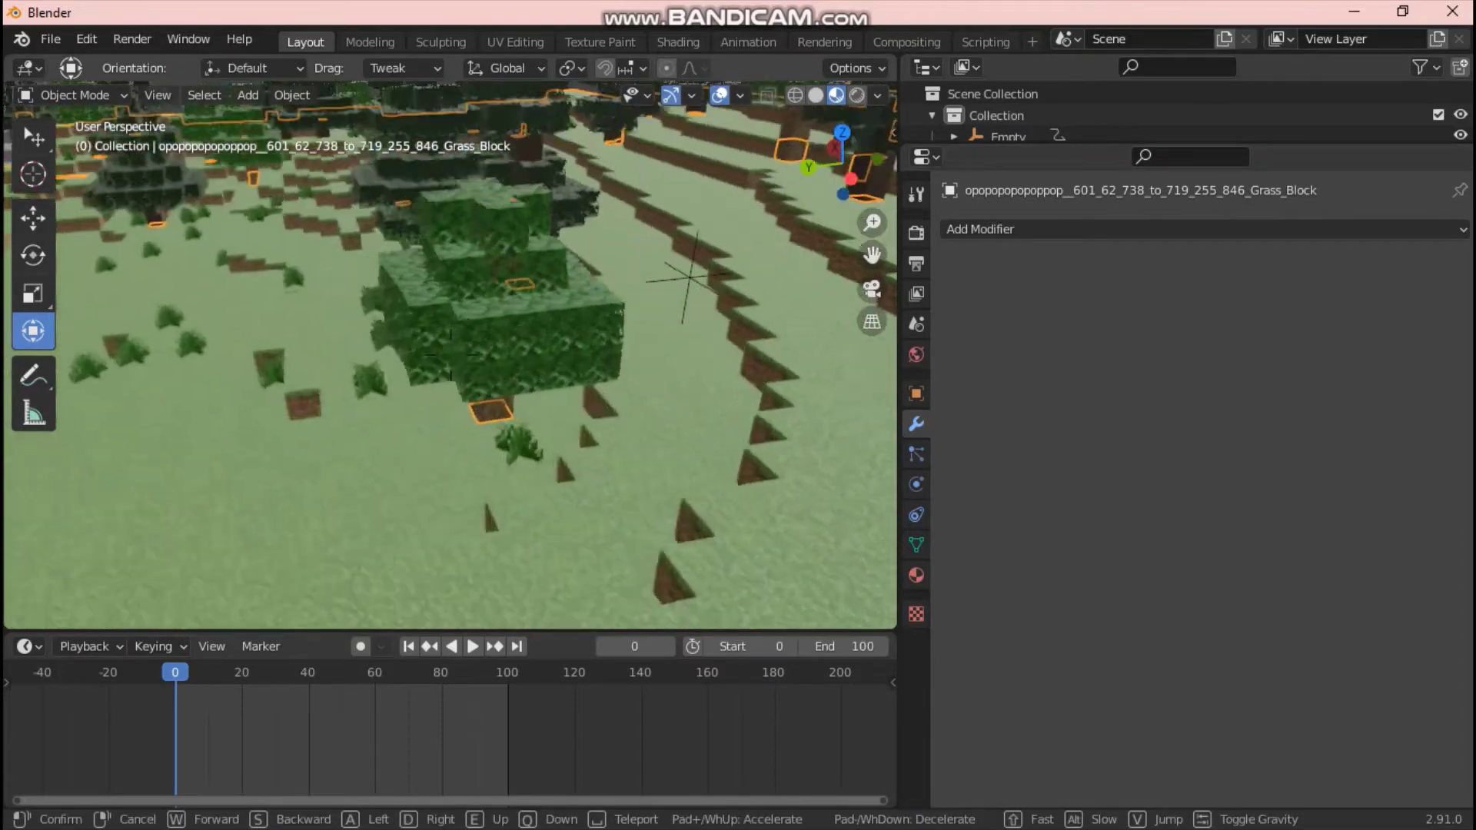
left_click(450, 355)
left_click(481, 356)
Look through the Direction options of the leaves' Displace modifier, keeping Z.
left_click(1159, 392)
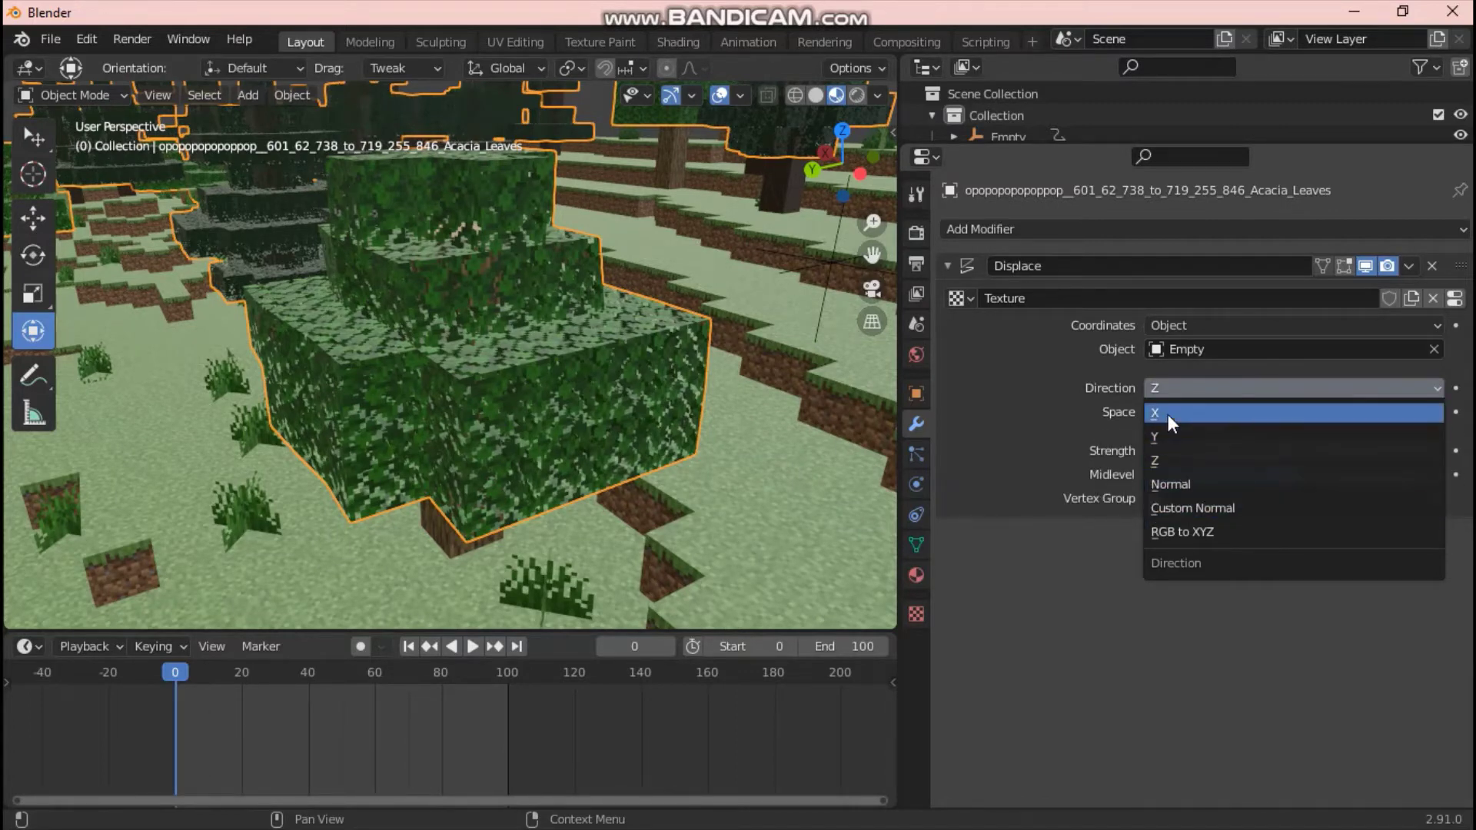
scroll(577, 303, "down", 8)
scroll(551, 347, "up", 8)
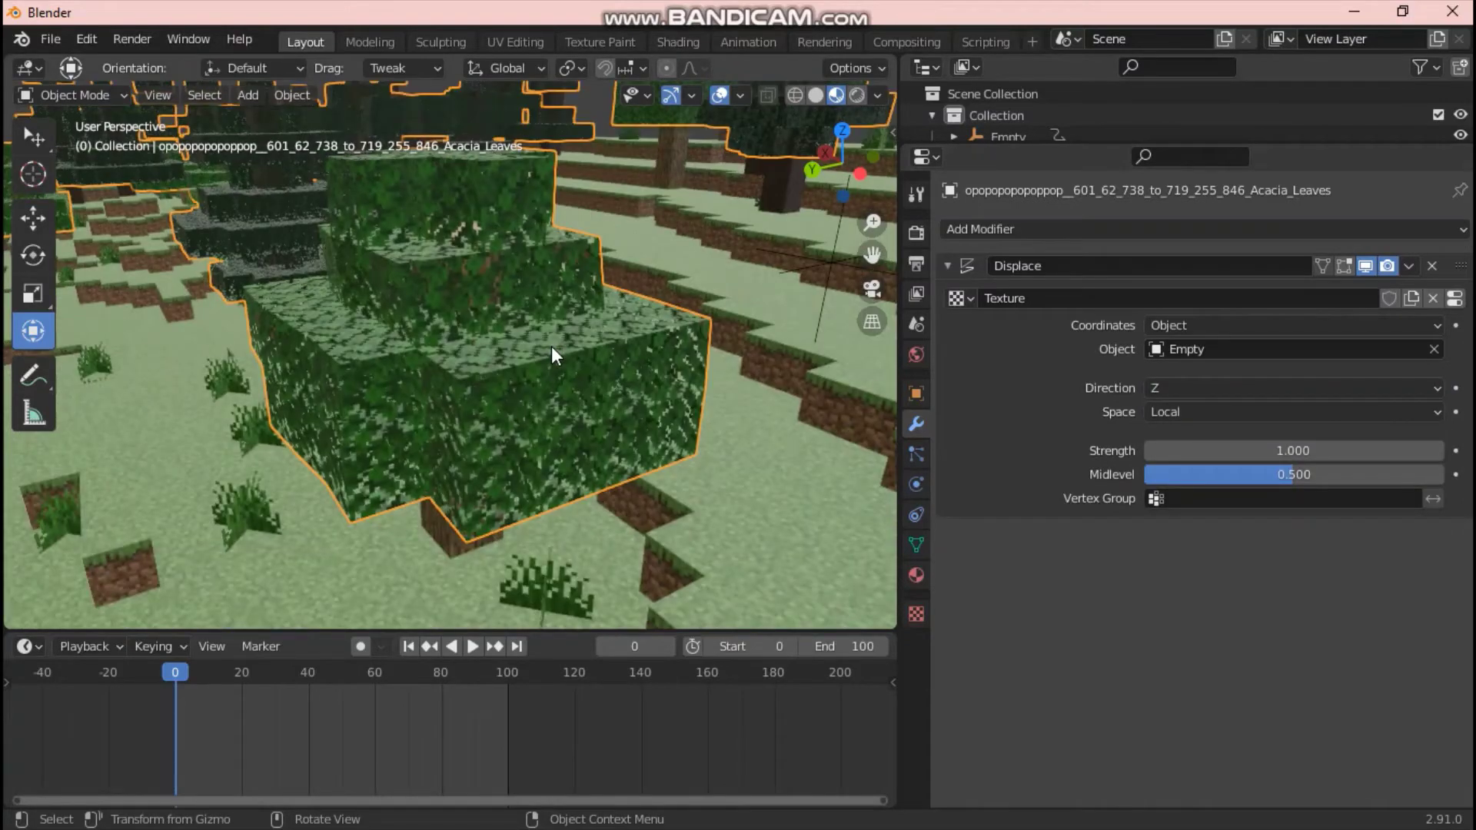
Play the animation and watch the displaced leaves move on the dark spruce-like trees from close up.
key("shift+grave")
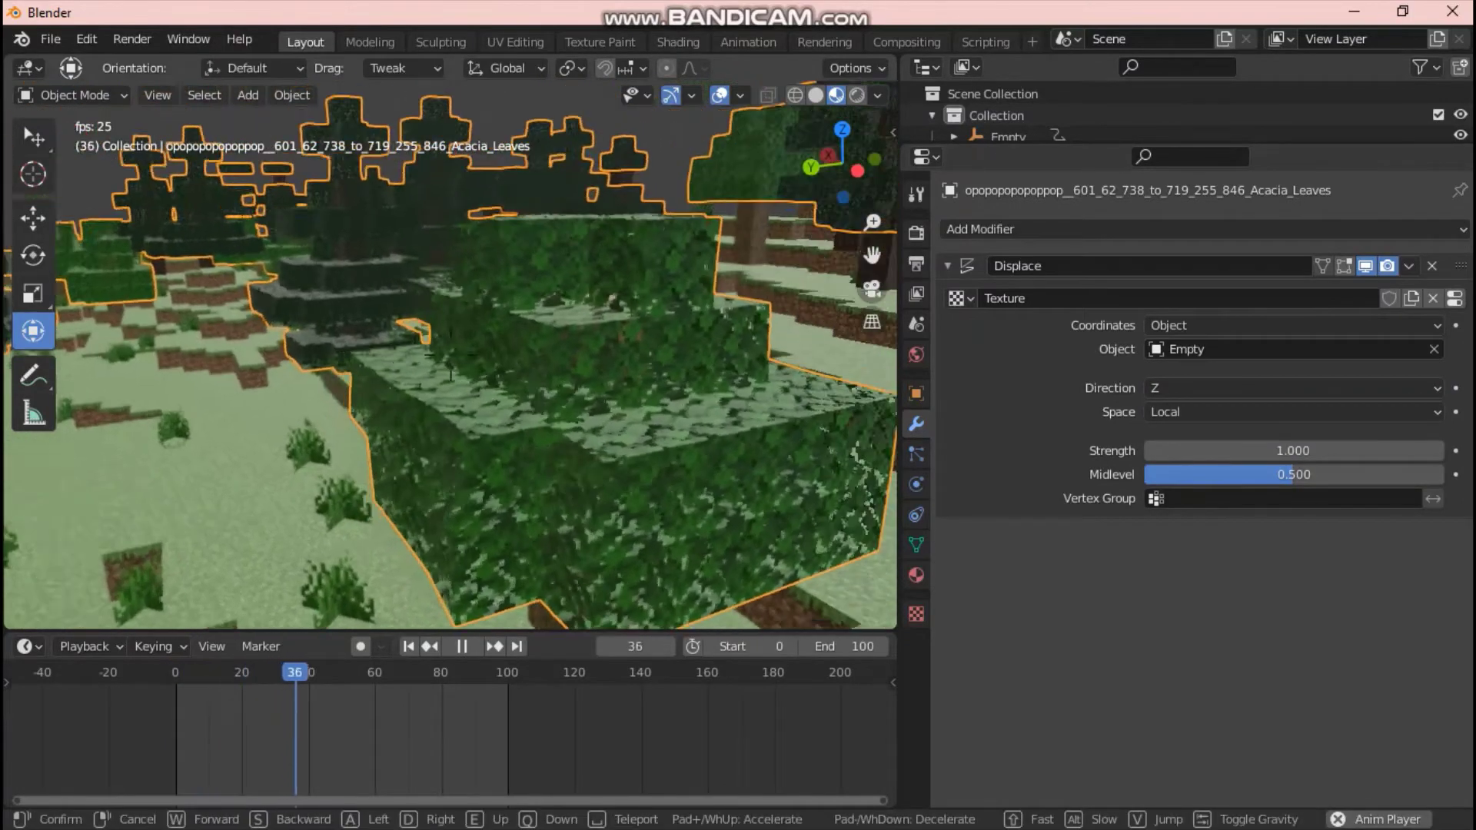
key("w")
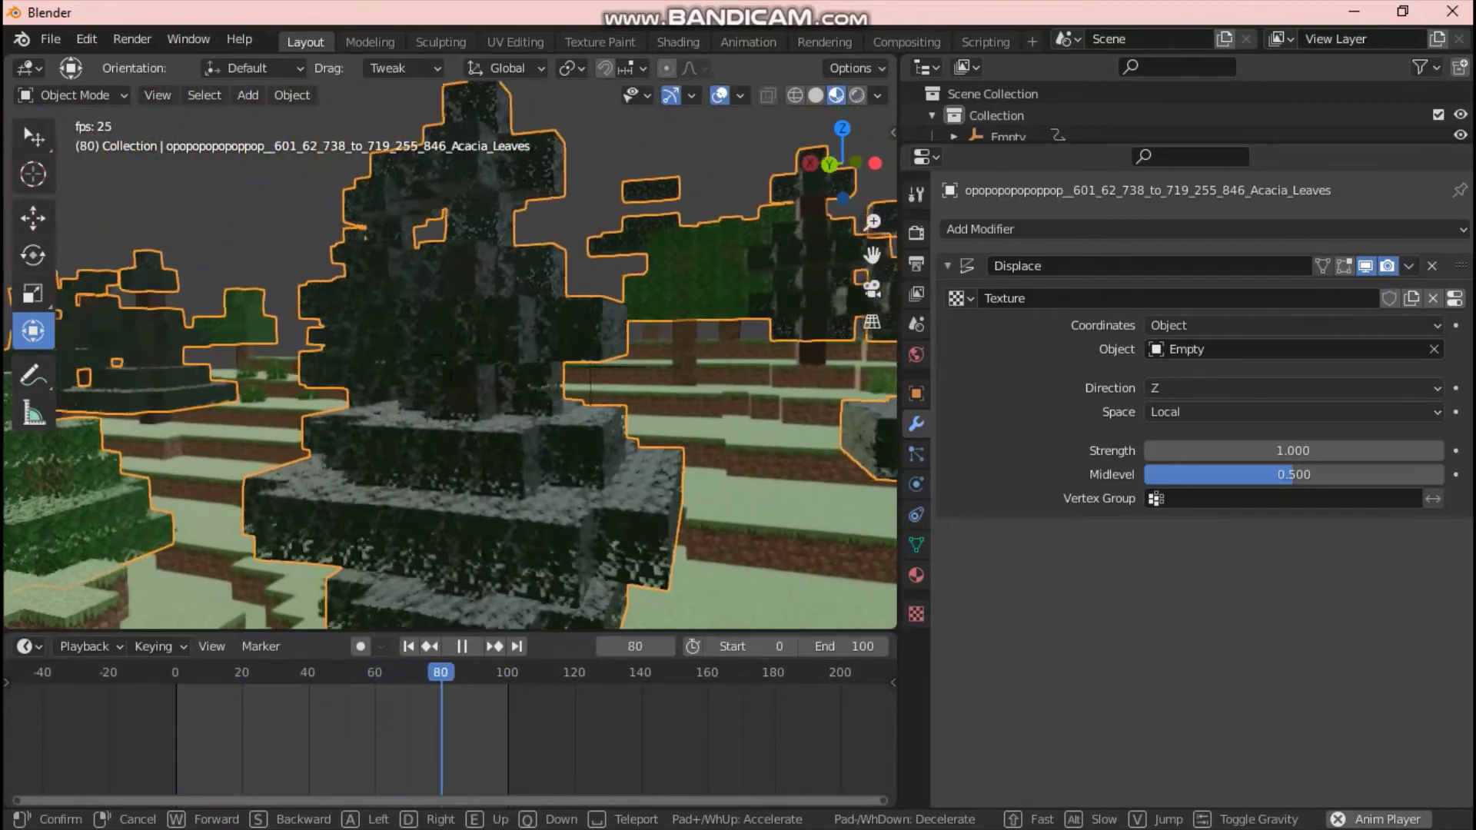
left_click(454, 365)
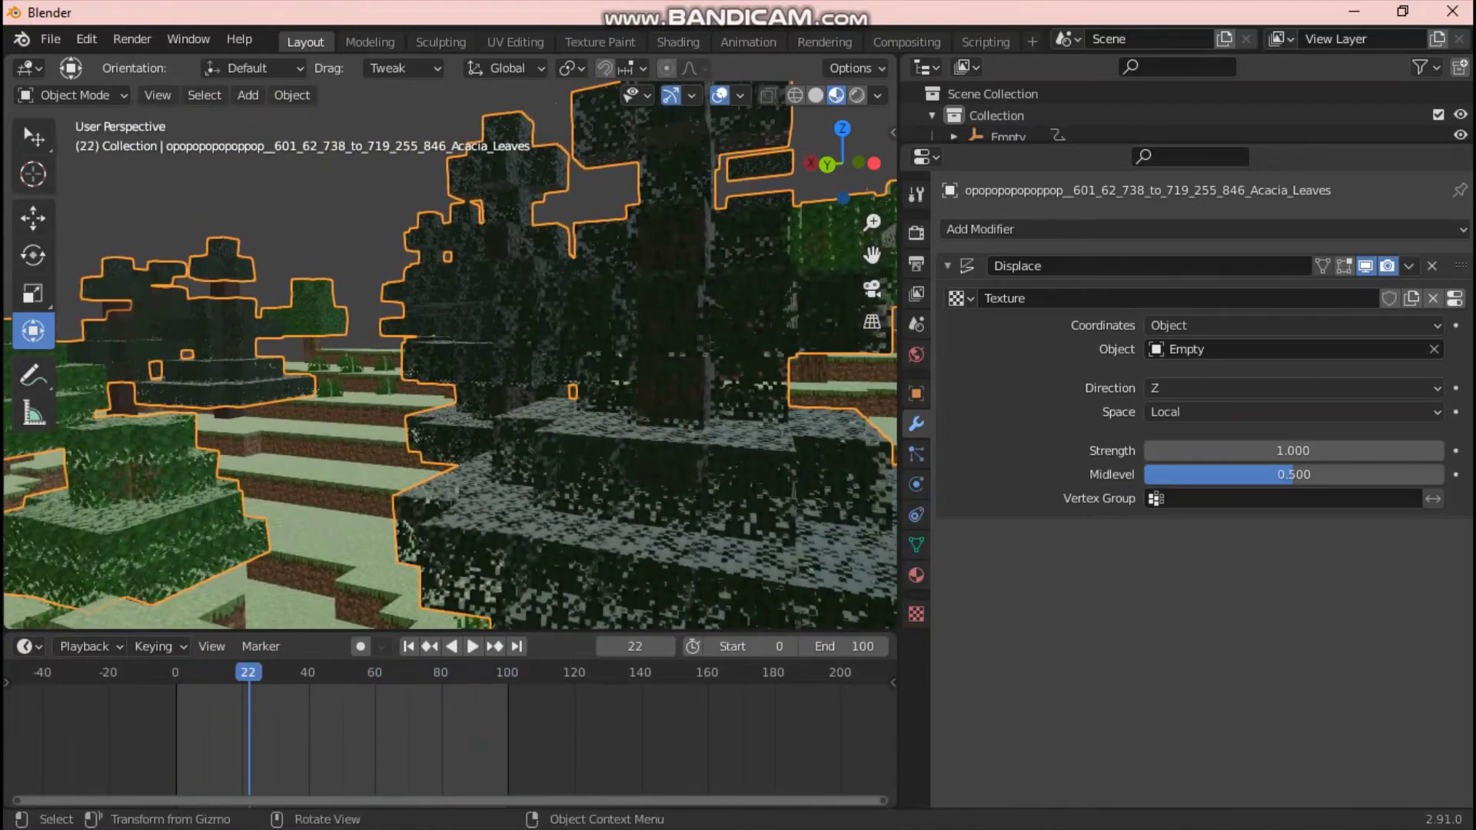
Approach the bright green tree and select the empty beside it.
key("shift+grave")
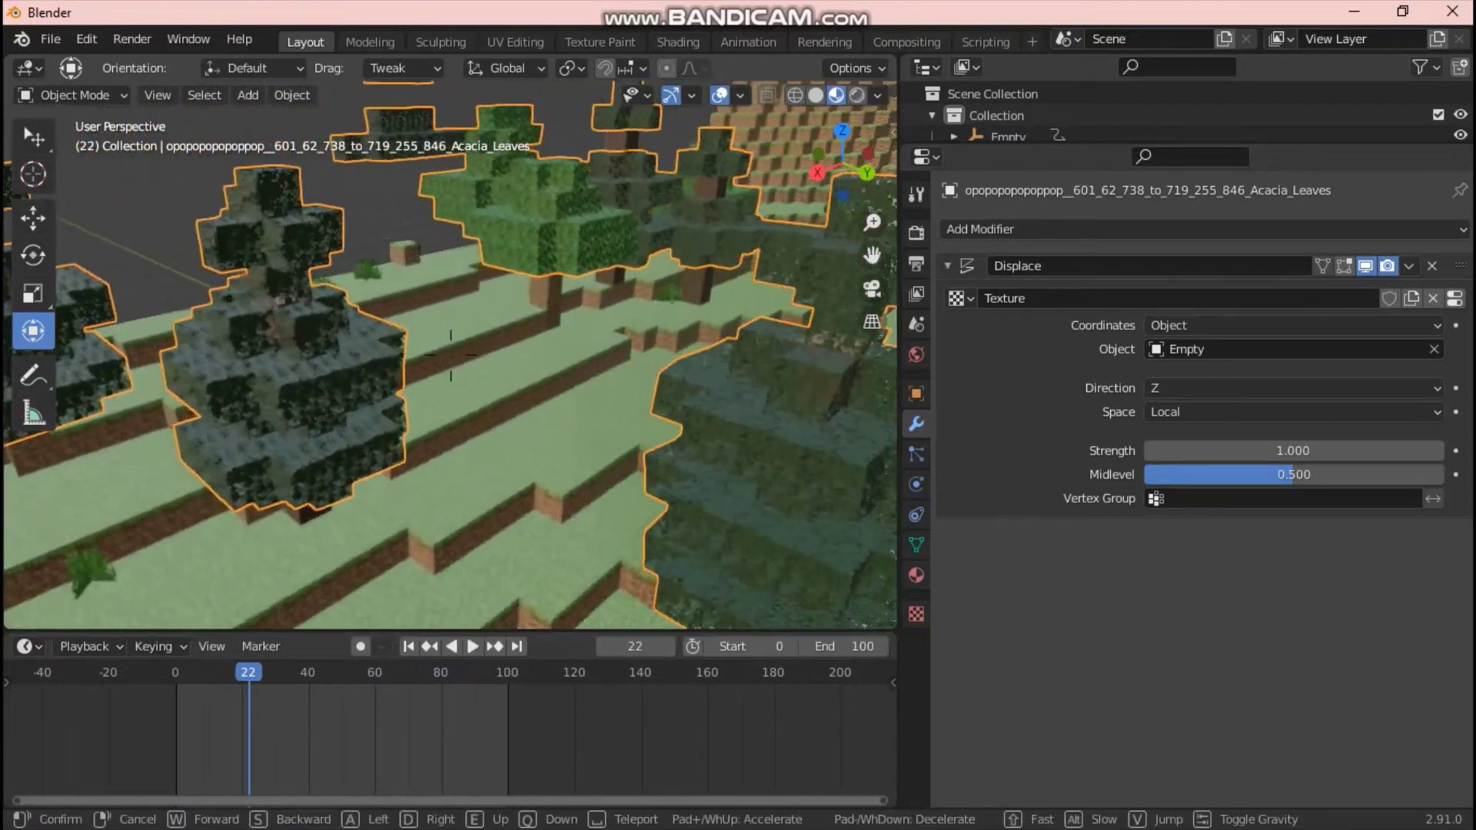
key("w")
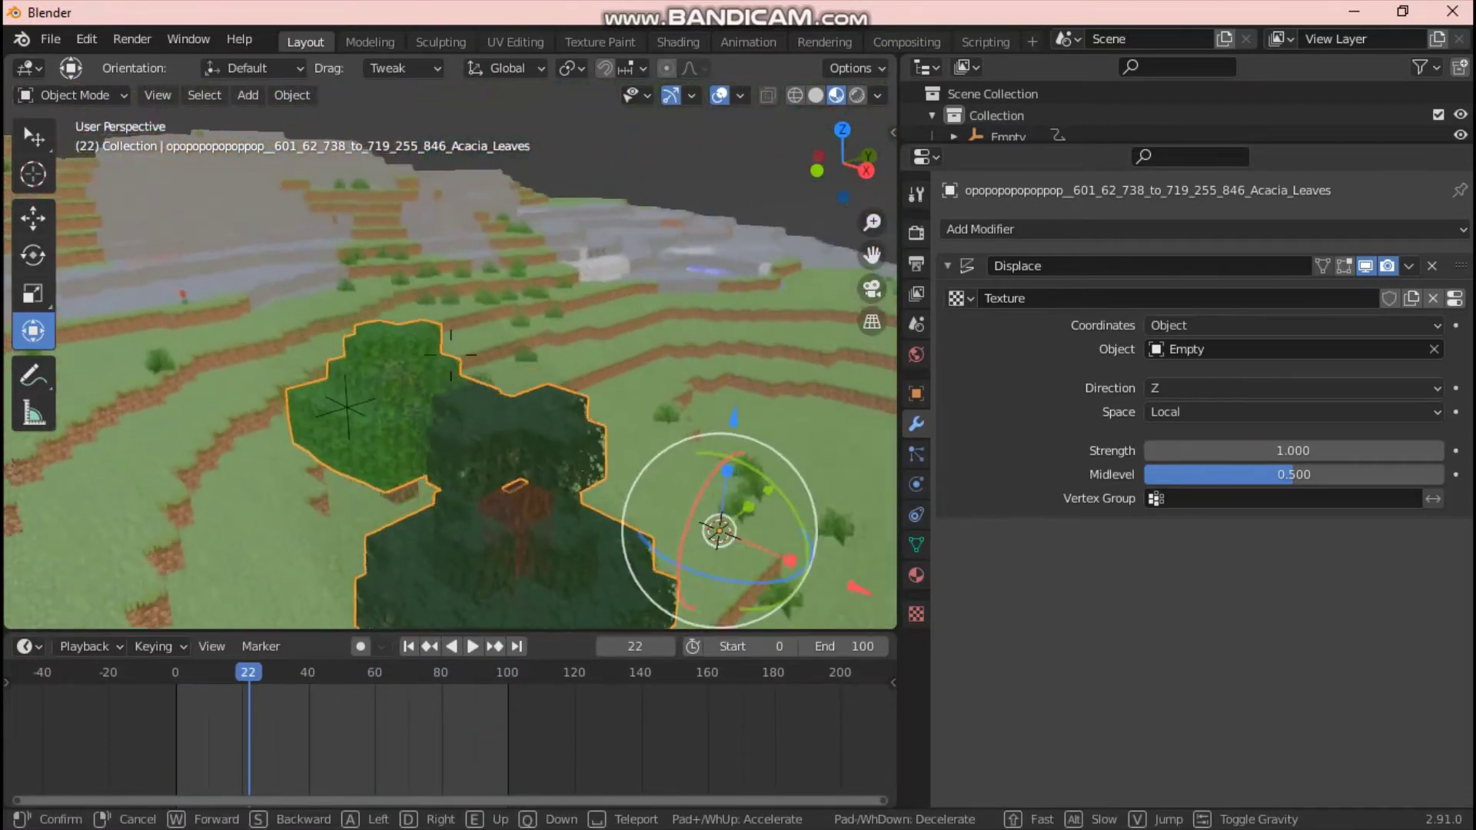
key("w")
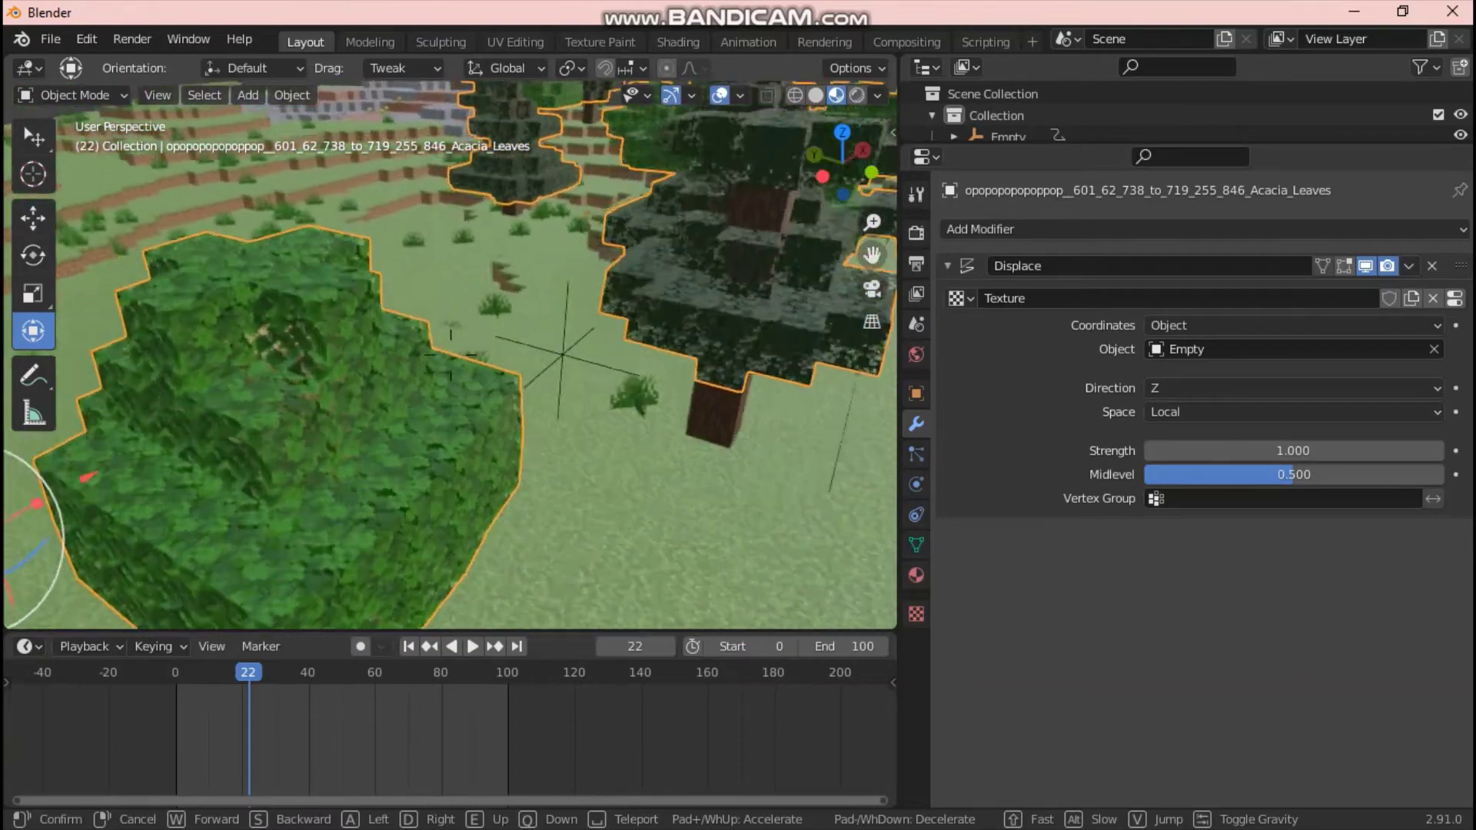
key("w")
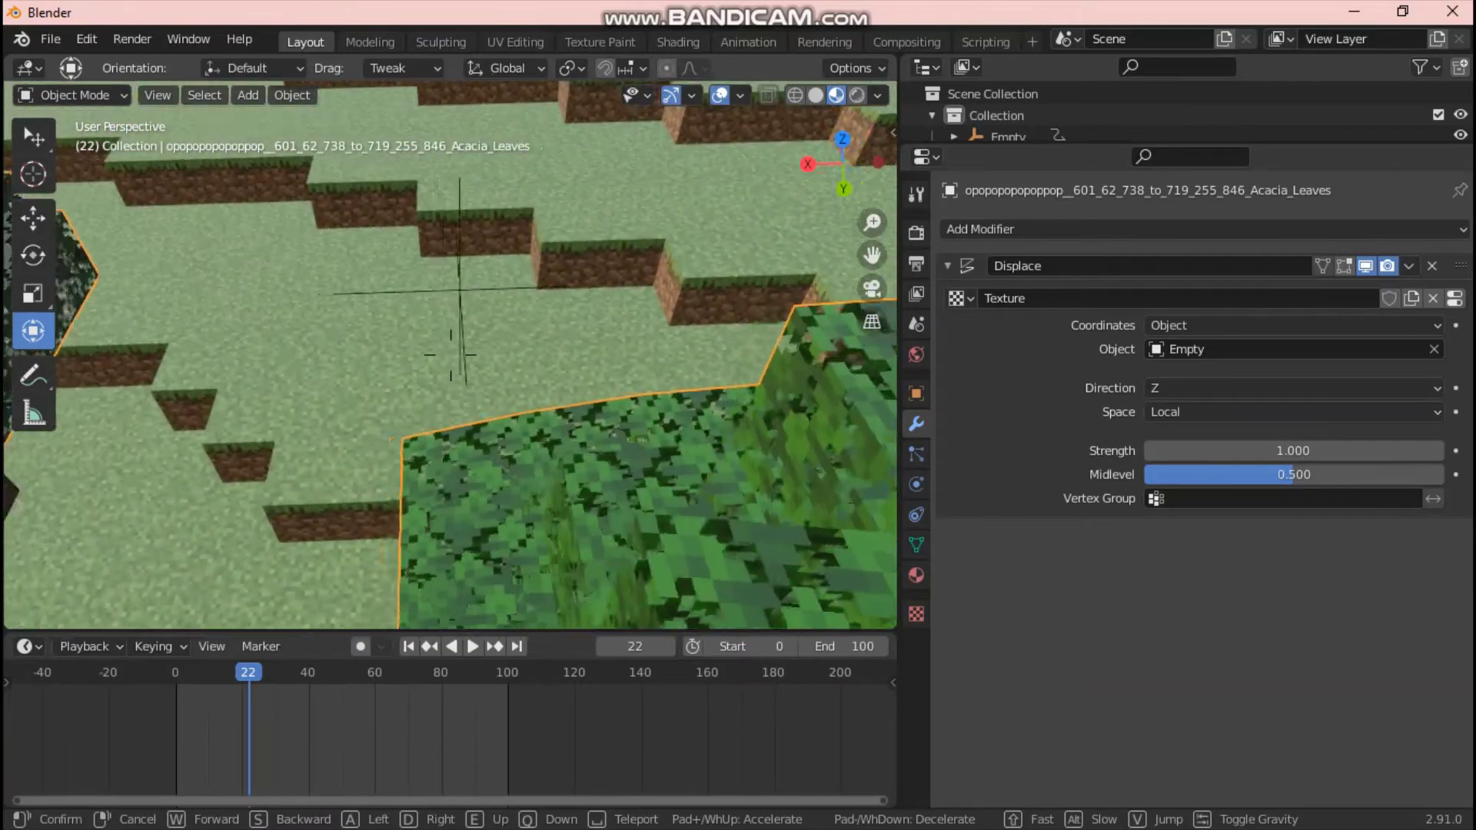
key("s")
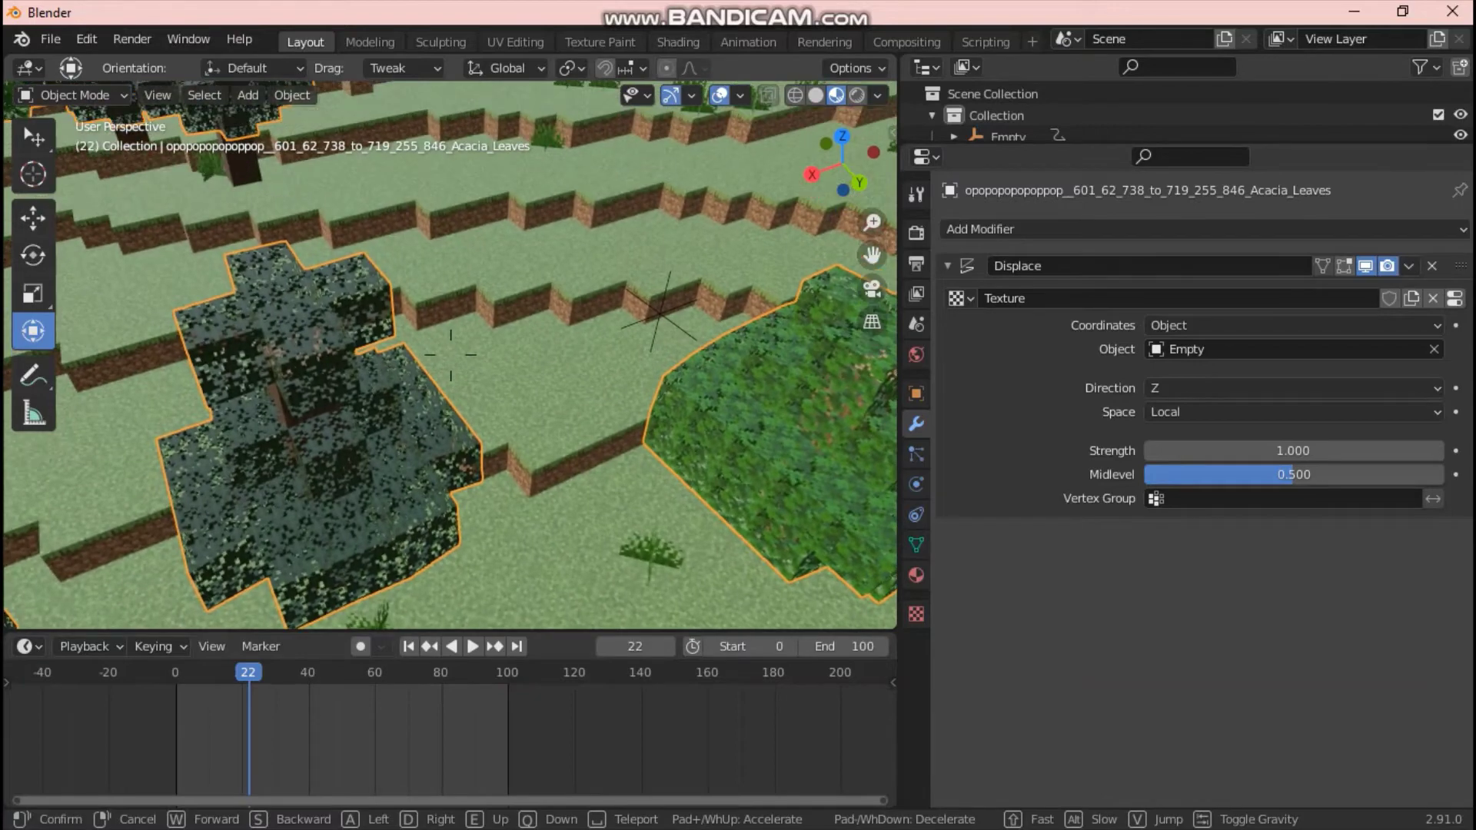
key("w")
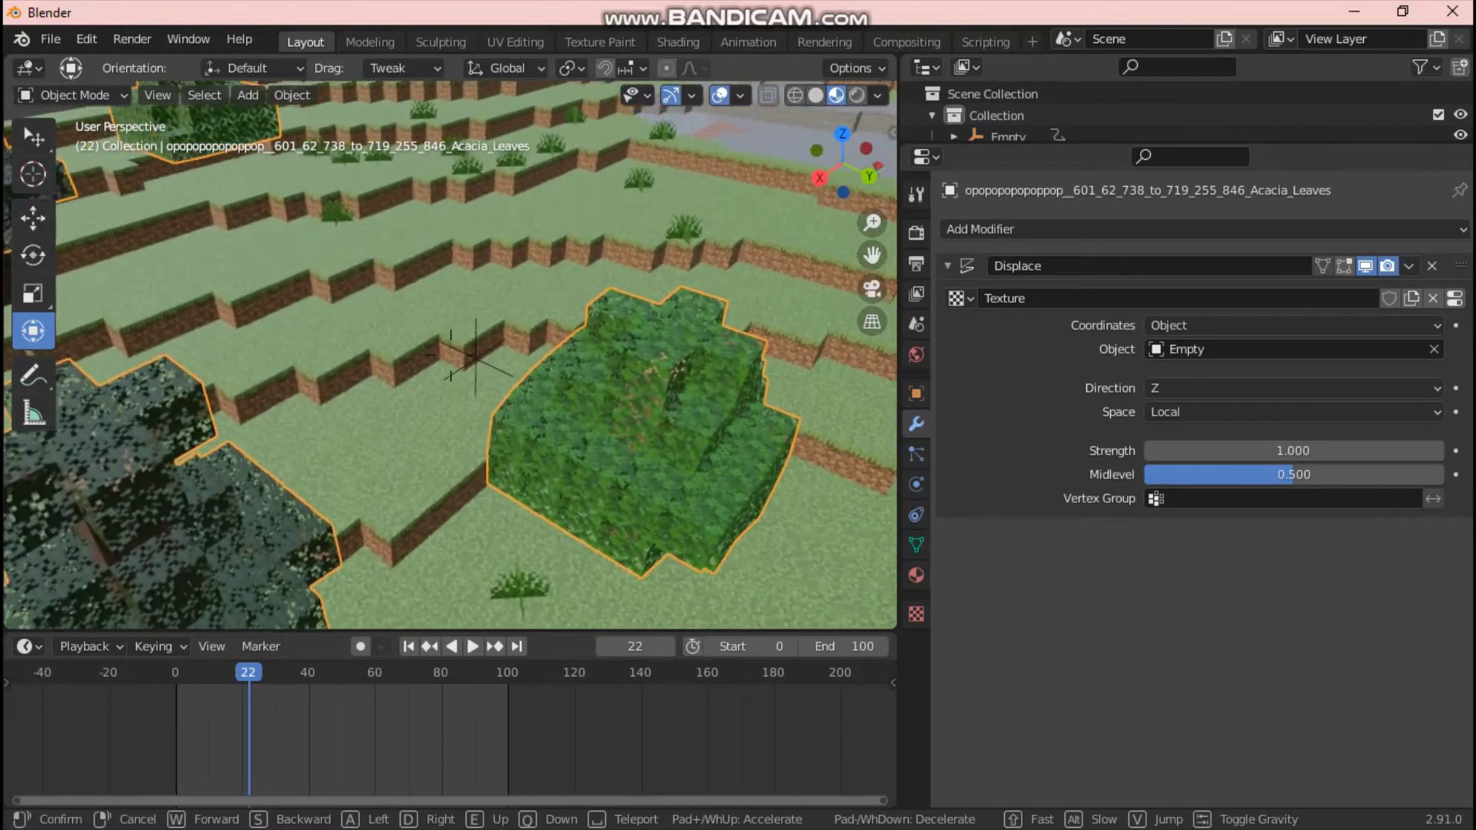
left_click(471, 355)
left_click(468, 358)
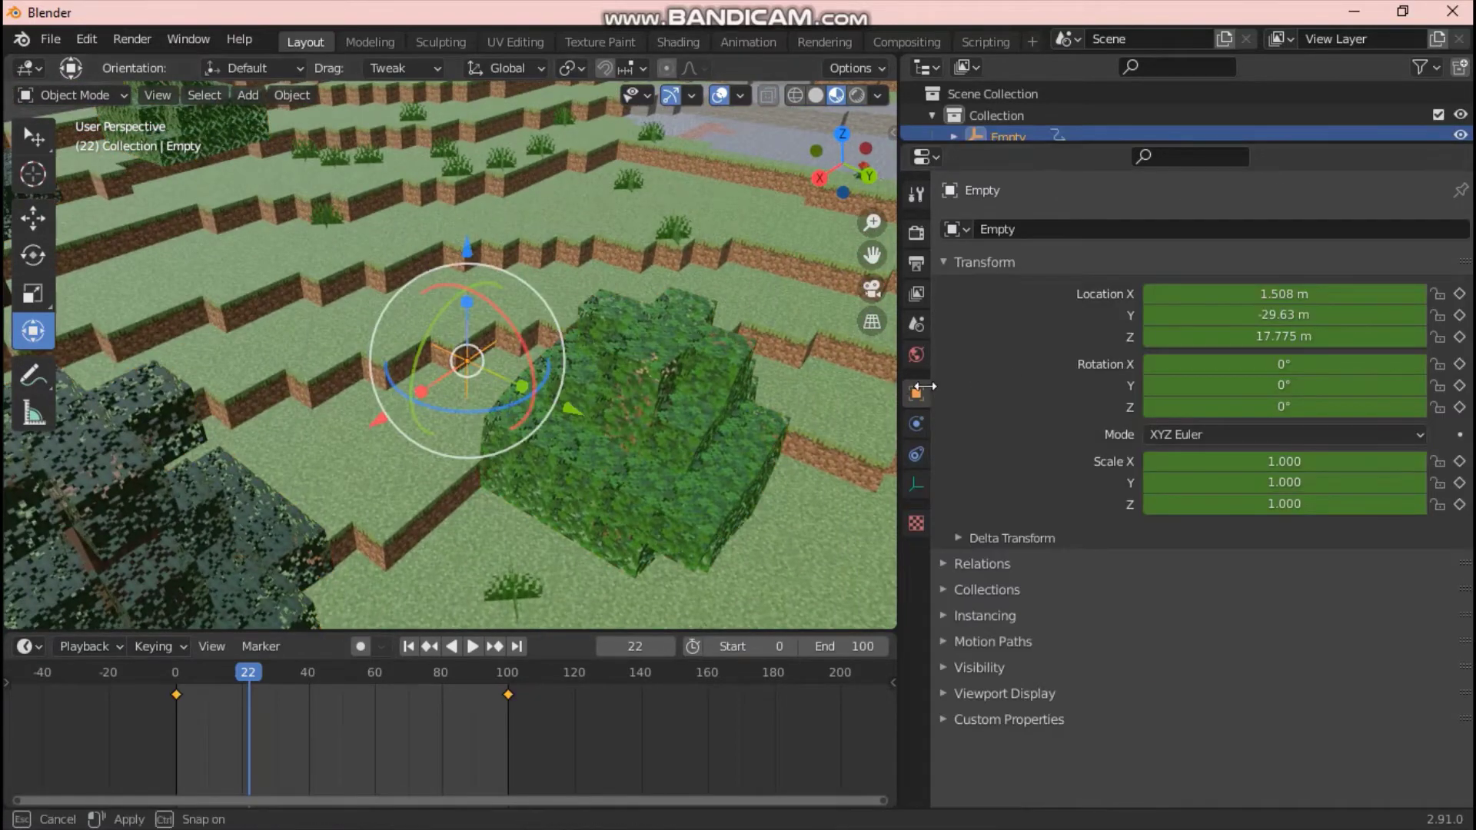
Widen the viewport area and change the timeline editor to the Dope Sheet.
left_click_drag(925, 386, 1023, 381)
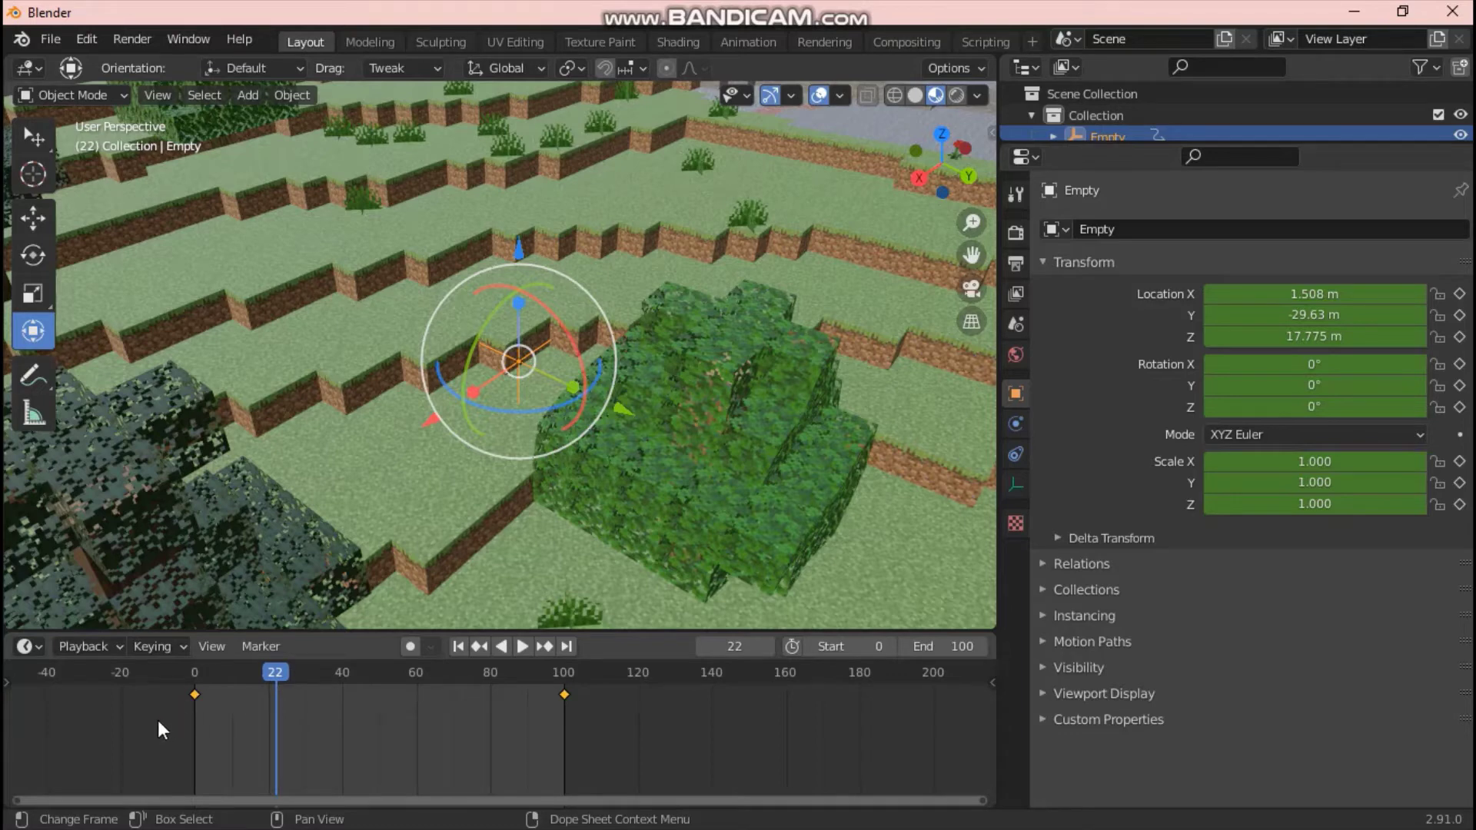
left_click(85, 645)
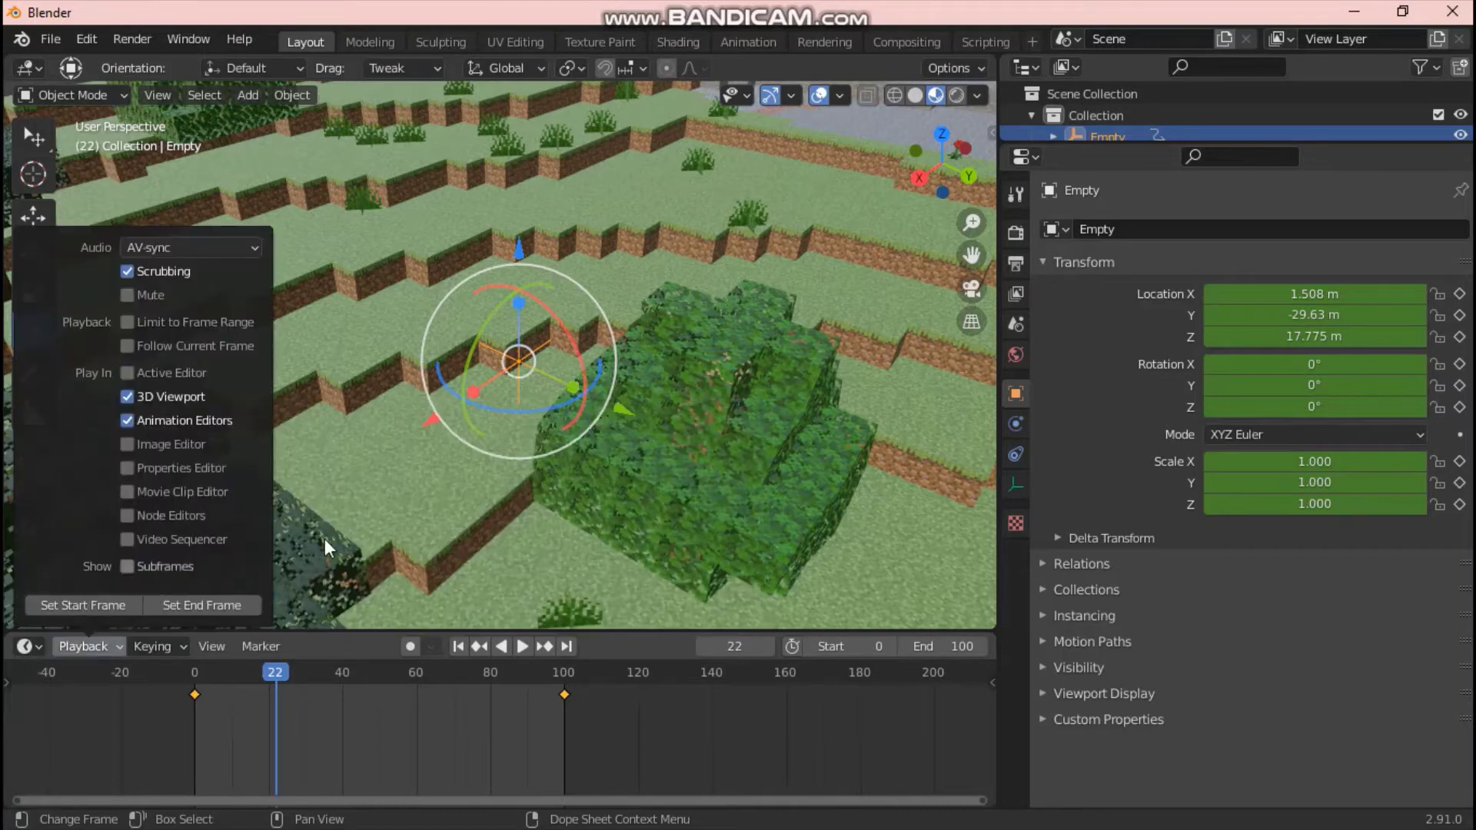
left_click(26, 646)
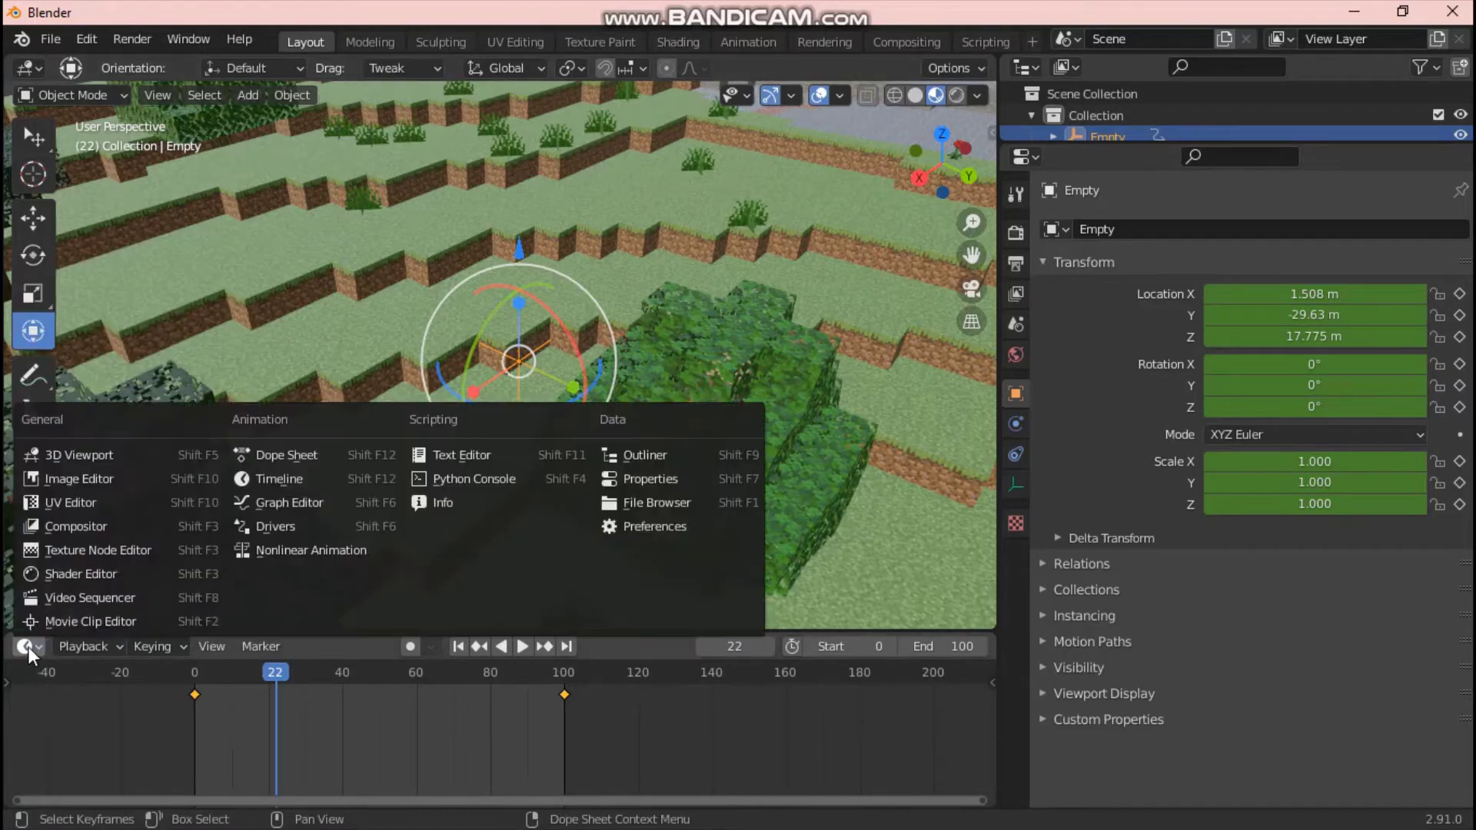
left_click(304, 455)
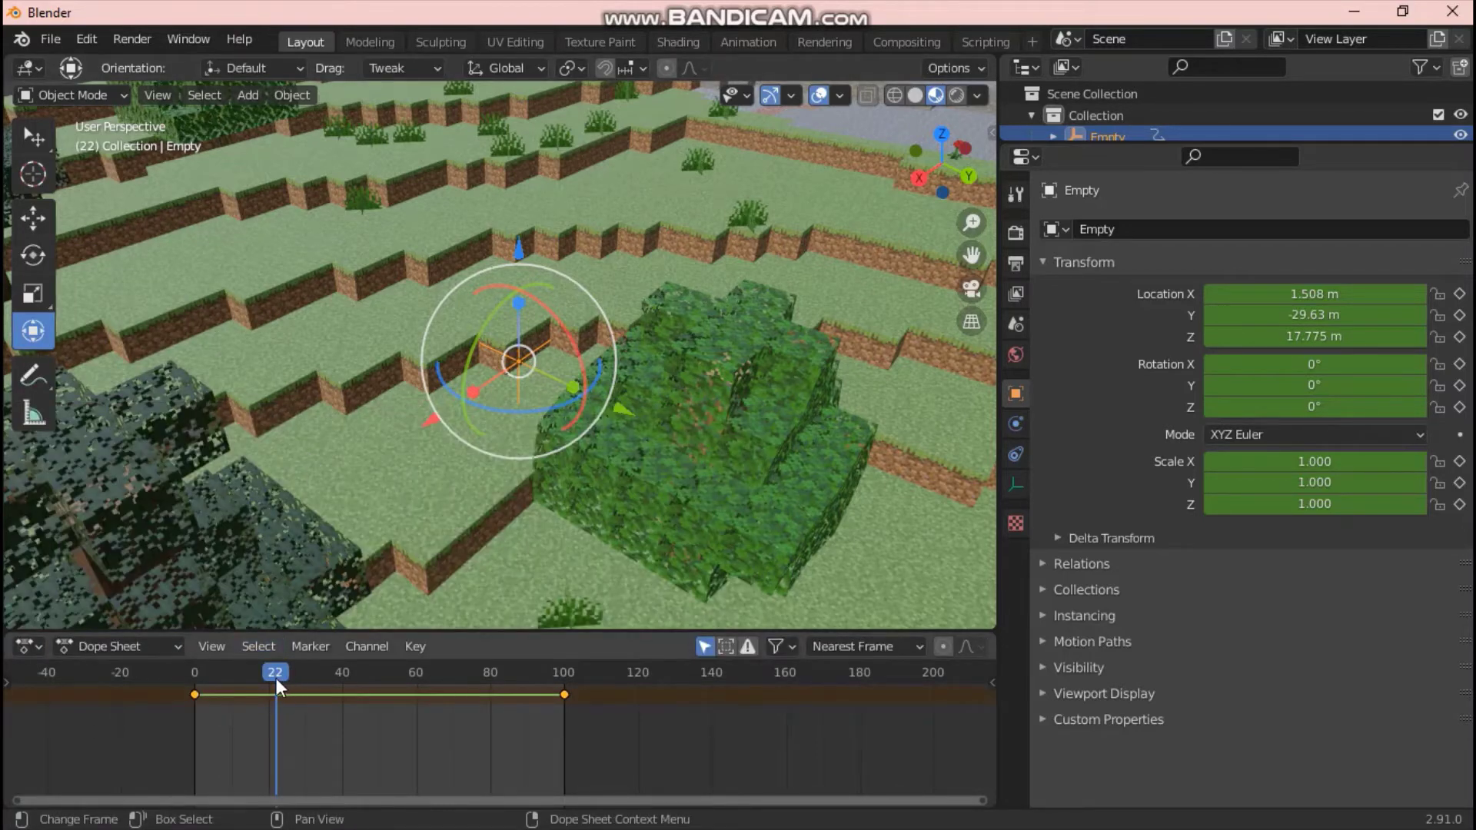
Return to frame 0 and set the interpolation mode of the empty's keyframes to Linear.
left_click_drag(275, 678, 196, 716)
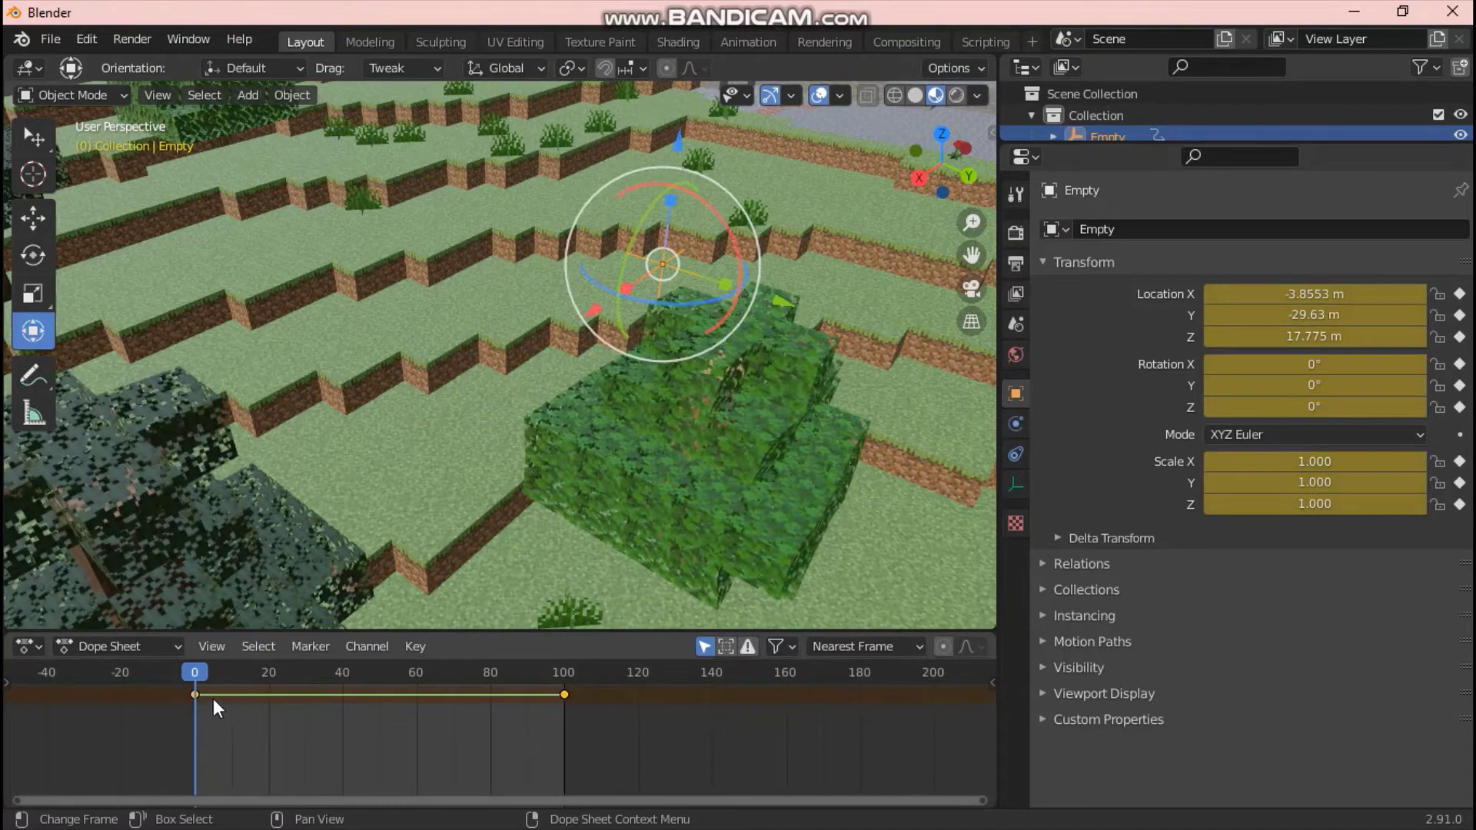
right_click(214, 699)
mouse_move(205, 668)
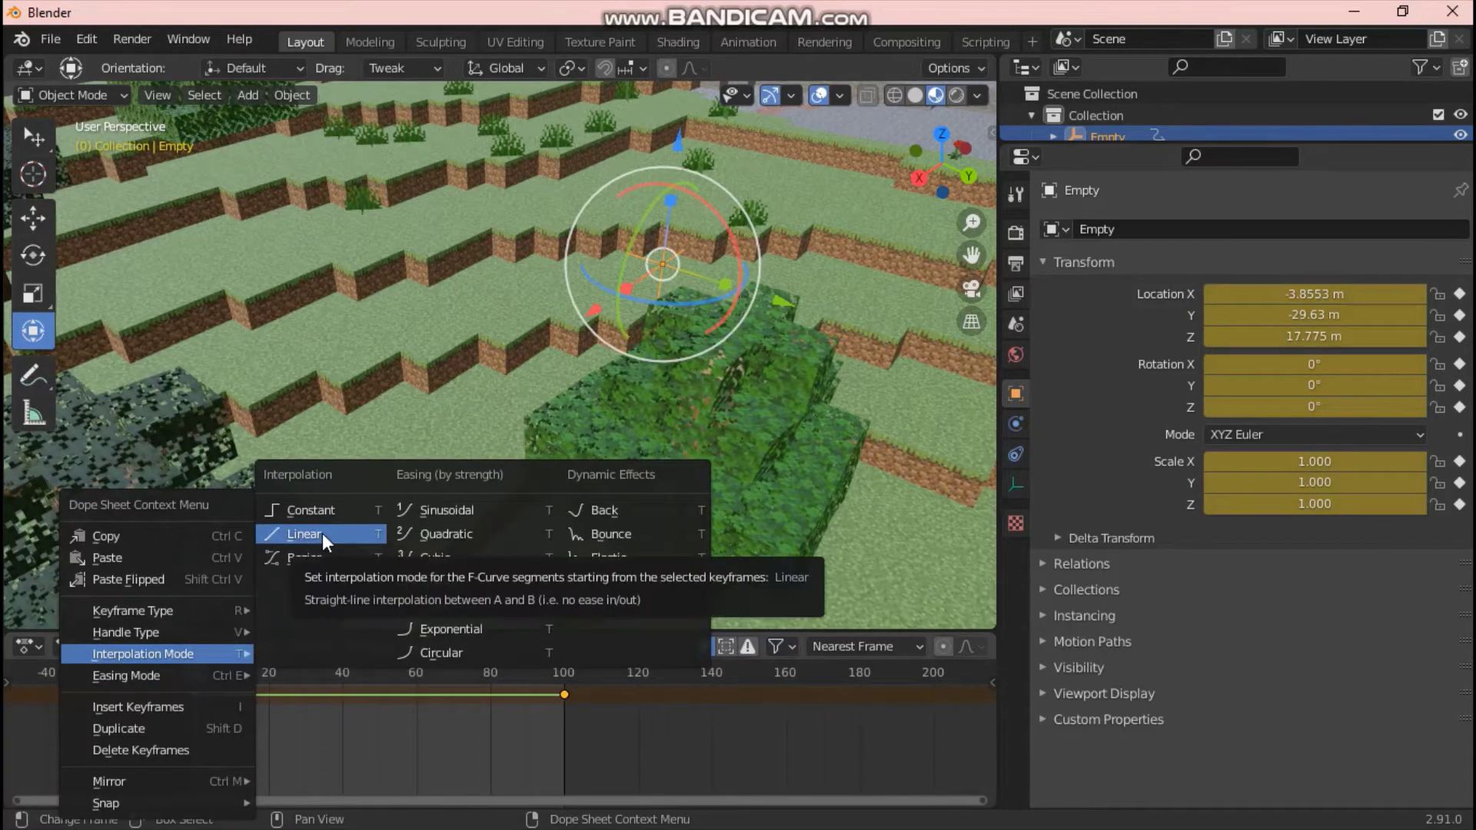
left_click(321, 533)
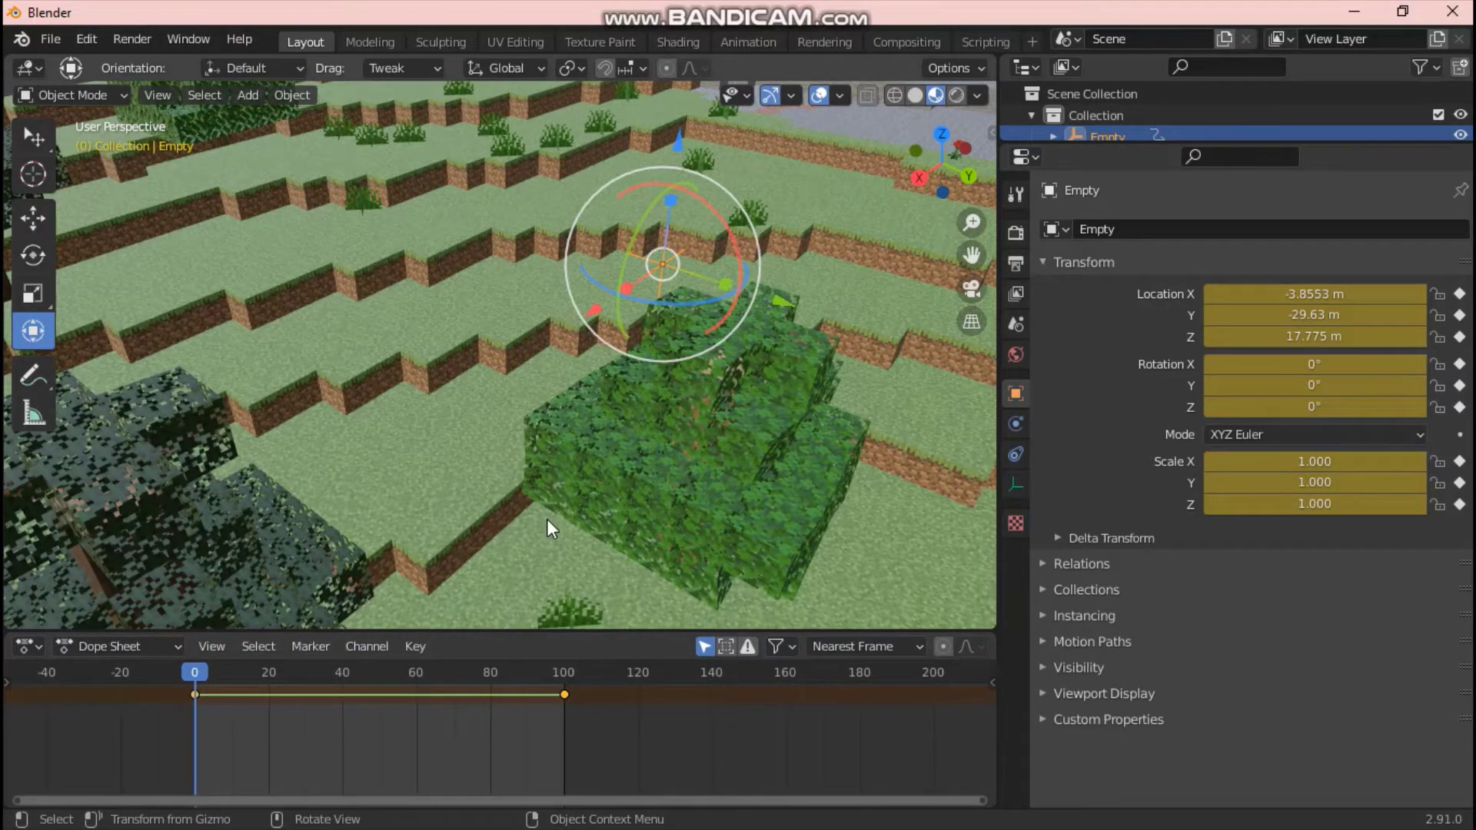
Play the animation and examine the leaf movement on the trees from near, above and across the grass.
key("space")
key("shift+grave")
key("s")
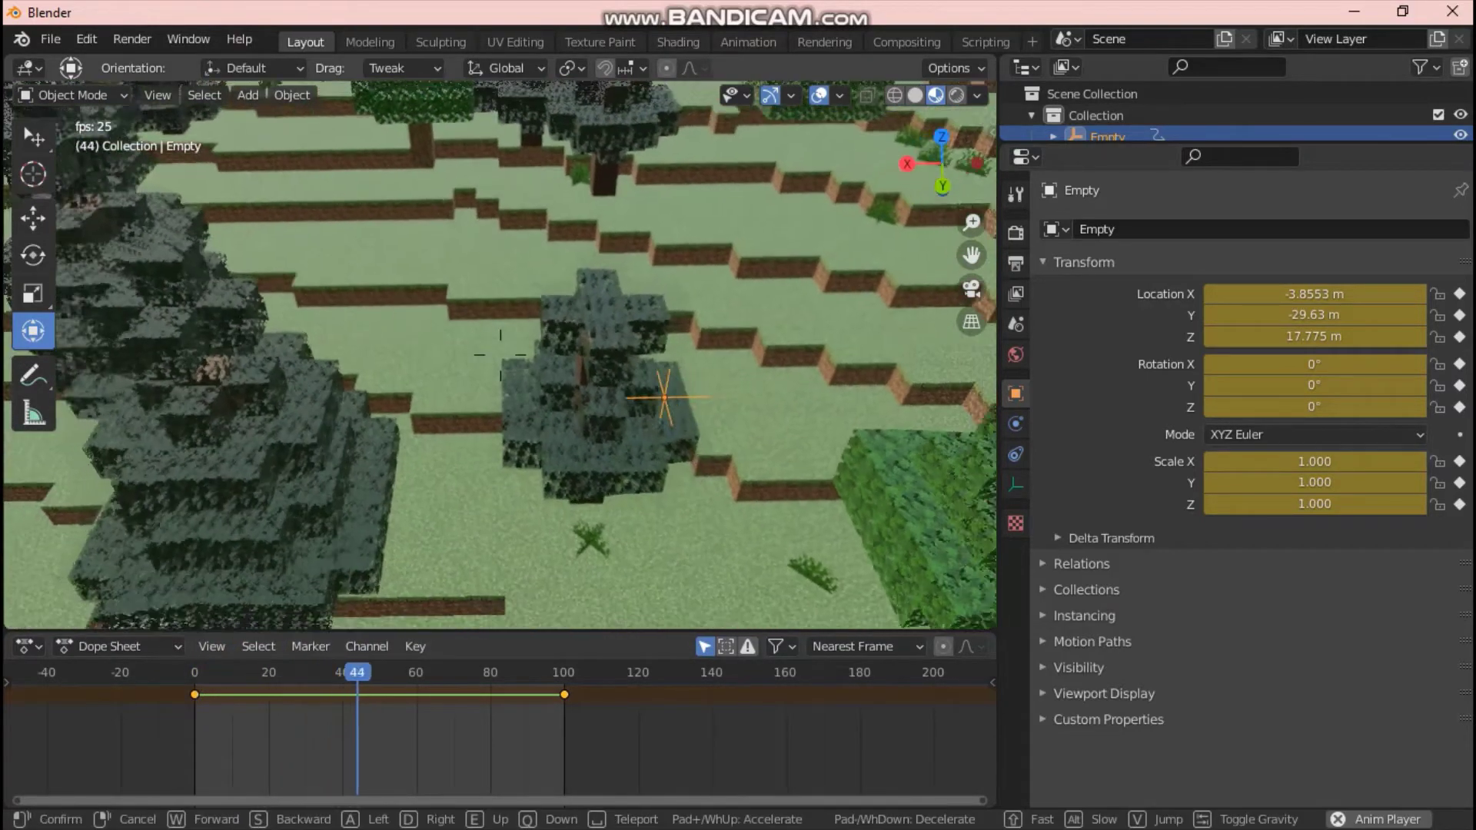
key("w")
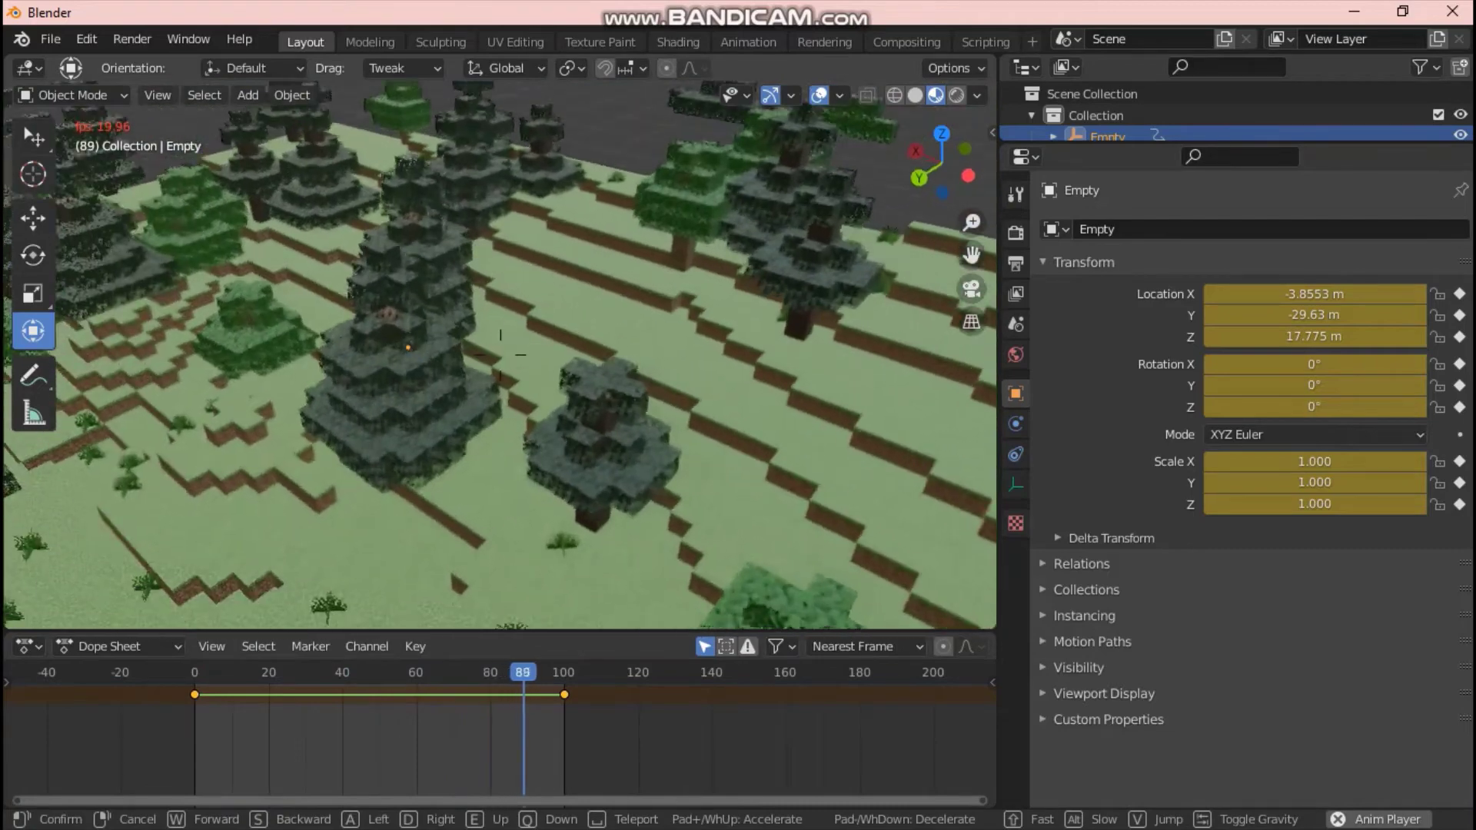
key("s")
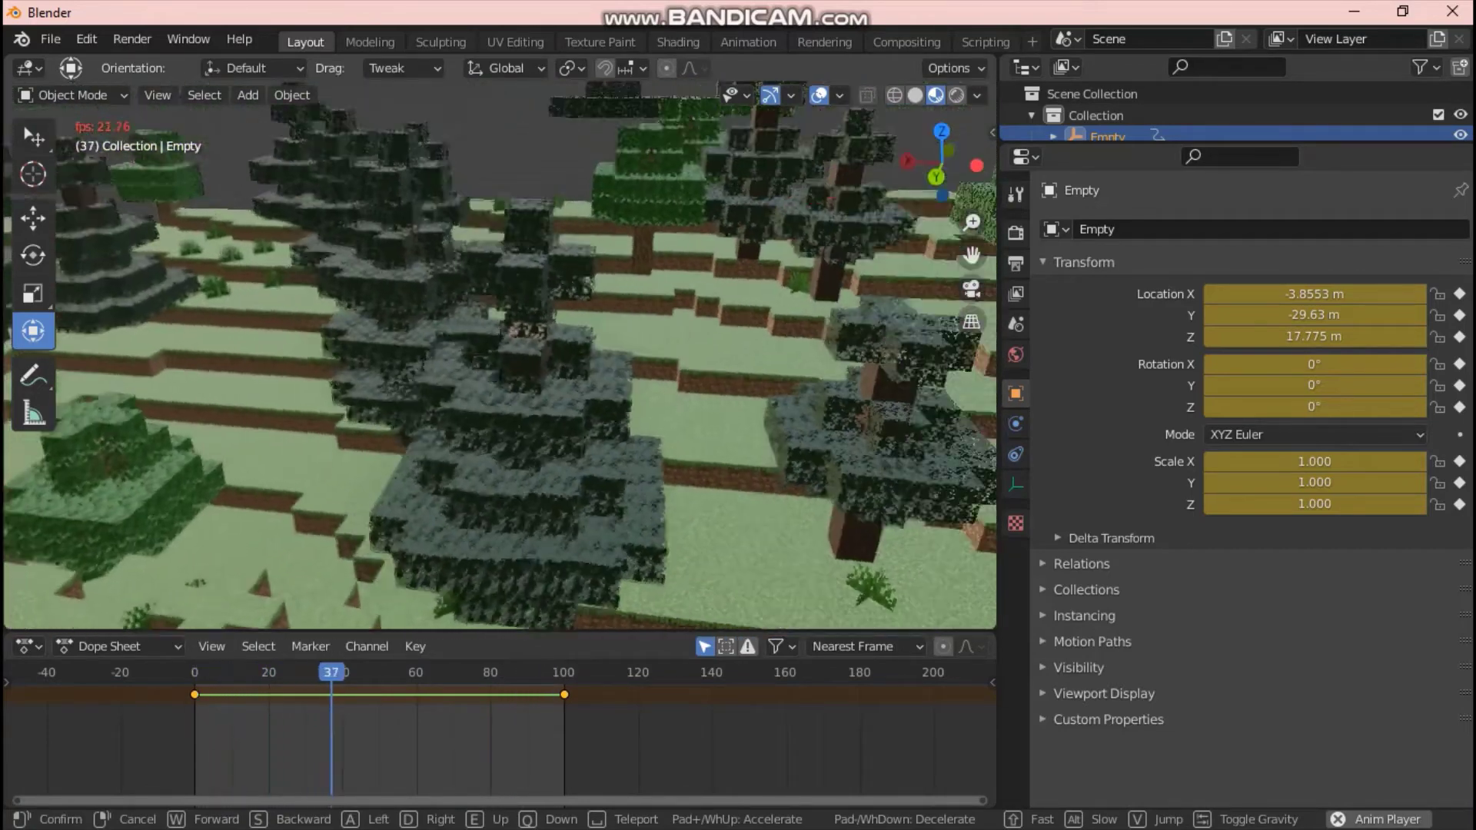
key("s")
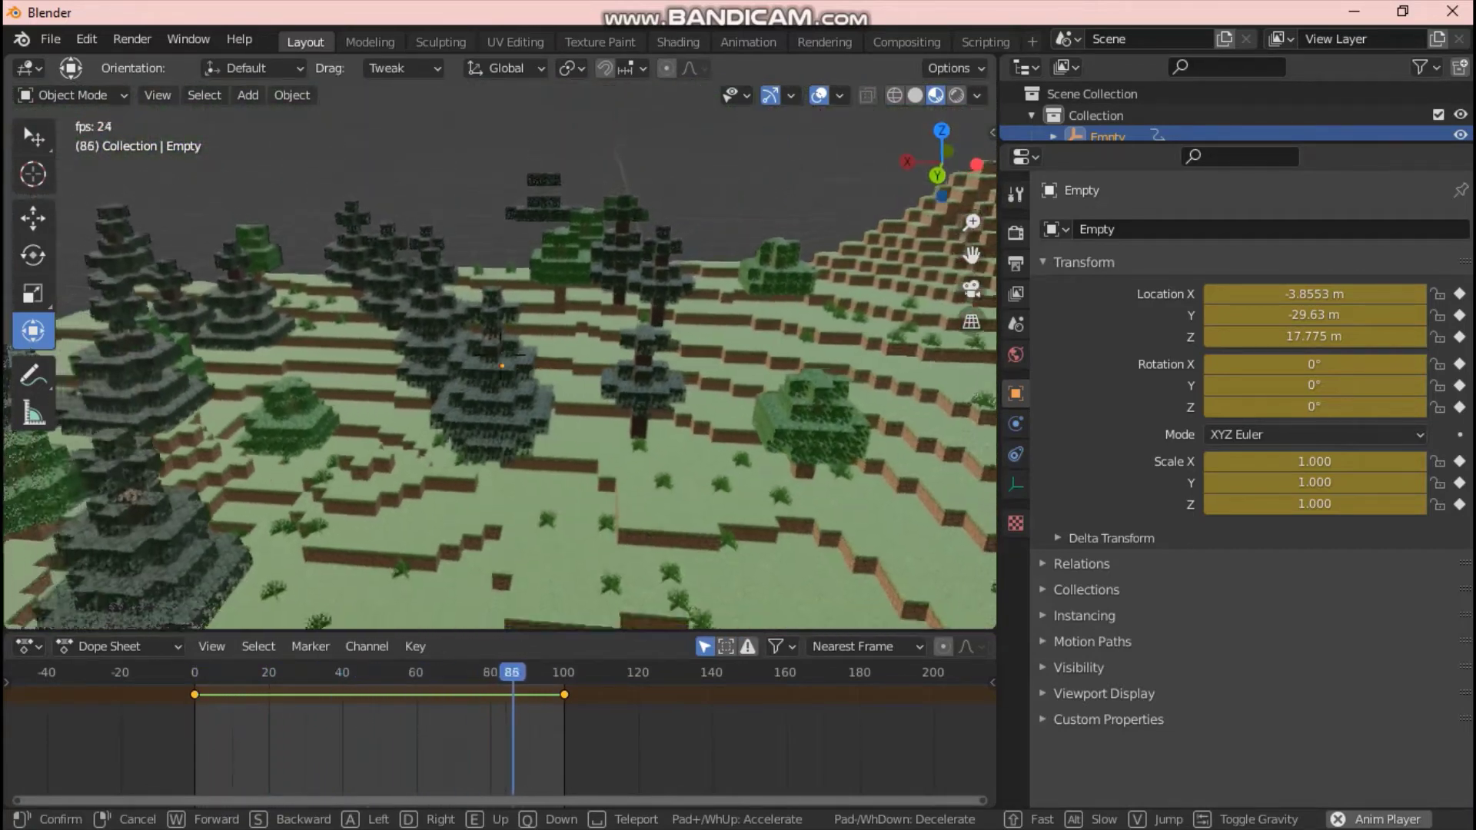
key("w")
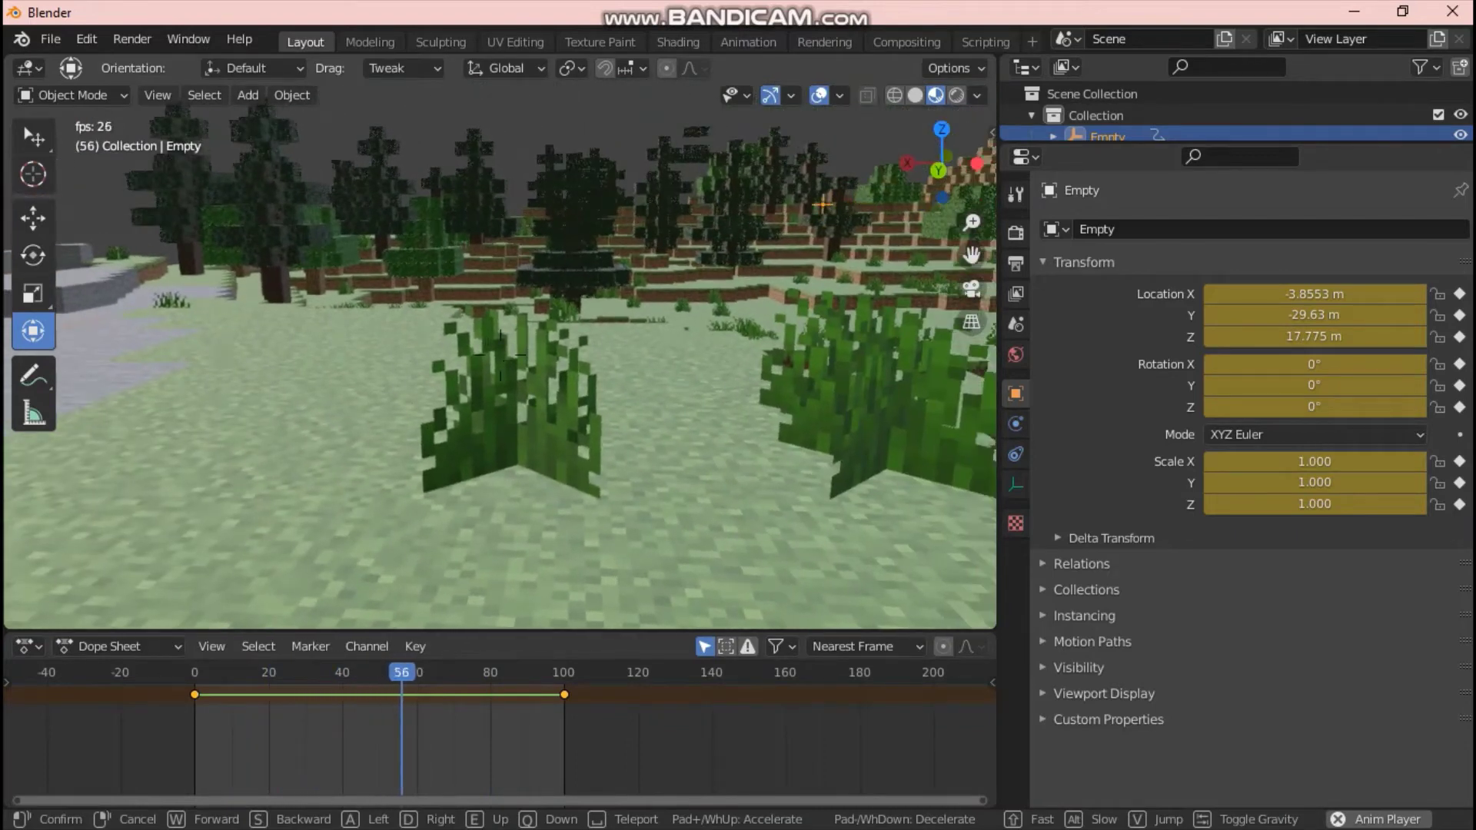
left_click(500, 354)
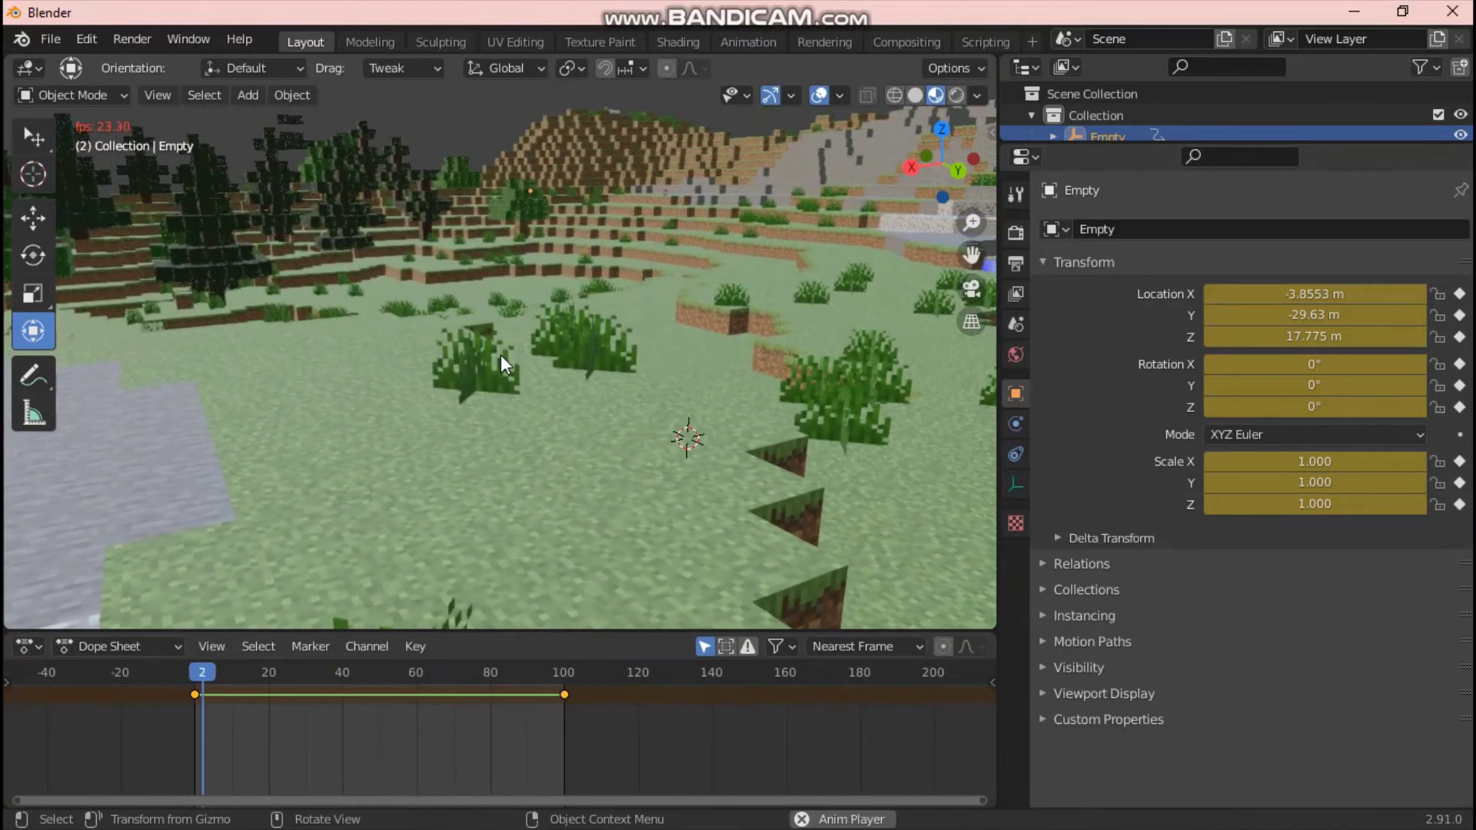
key("space")
Examine the terrain from the grassy area and from a distance, with the empty deselected.
key("shift+grave")
key("d")
key("w")
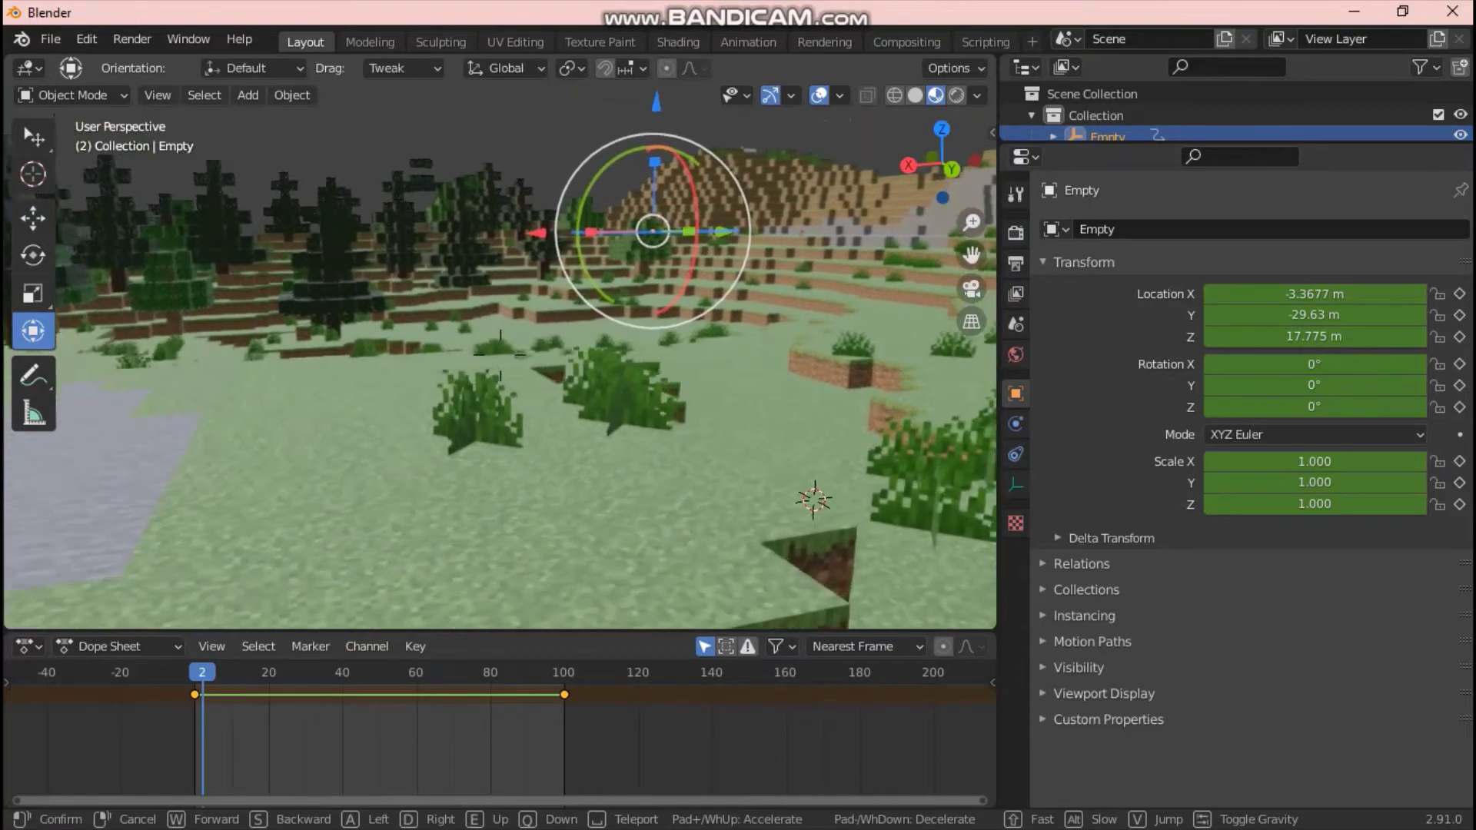
key("s")
key("a")
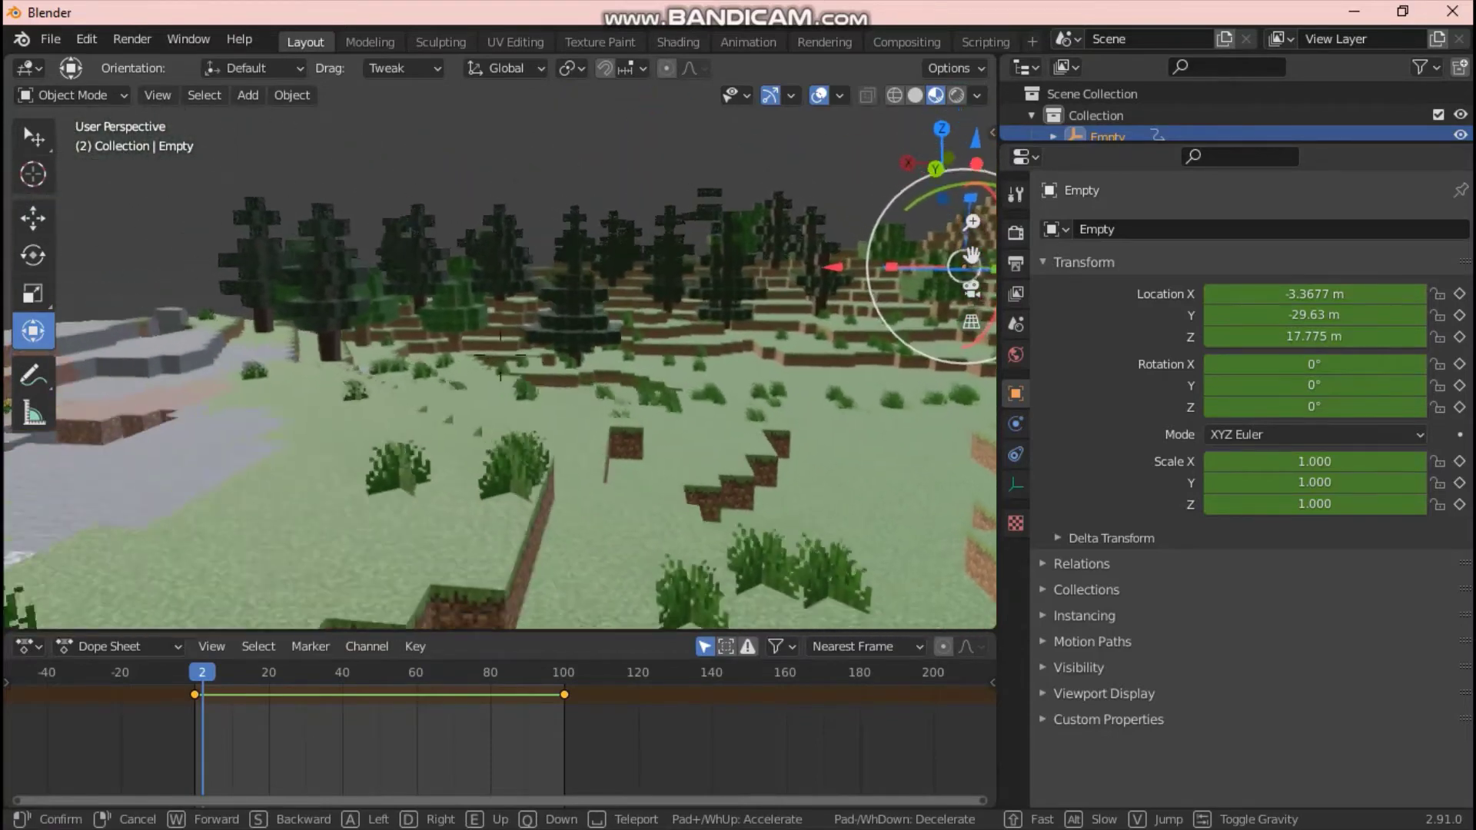
left_click(500, 355)
left_click_drag(927, 179, 606, 285)
scroll(600, 269, "down", 6)
left_click(588, 246)
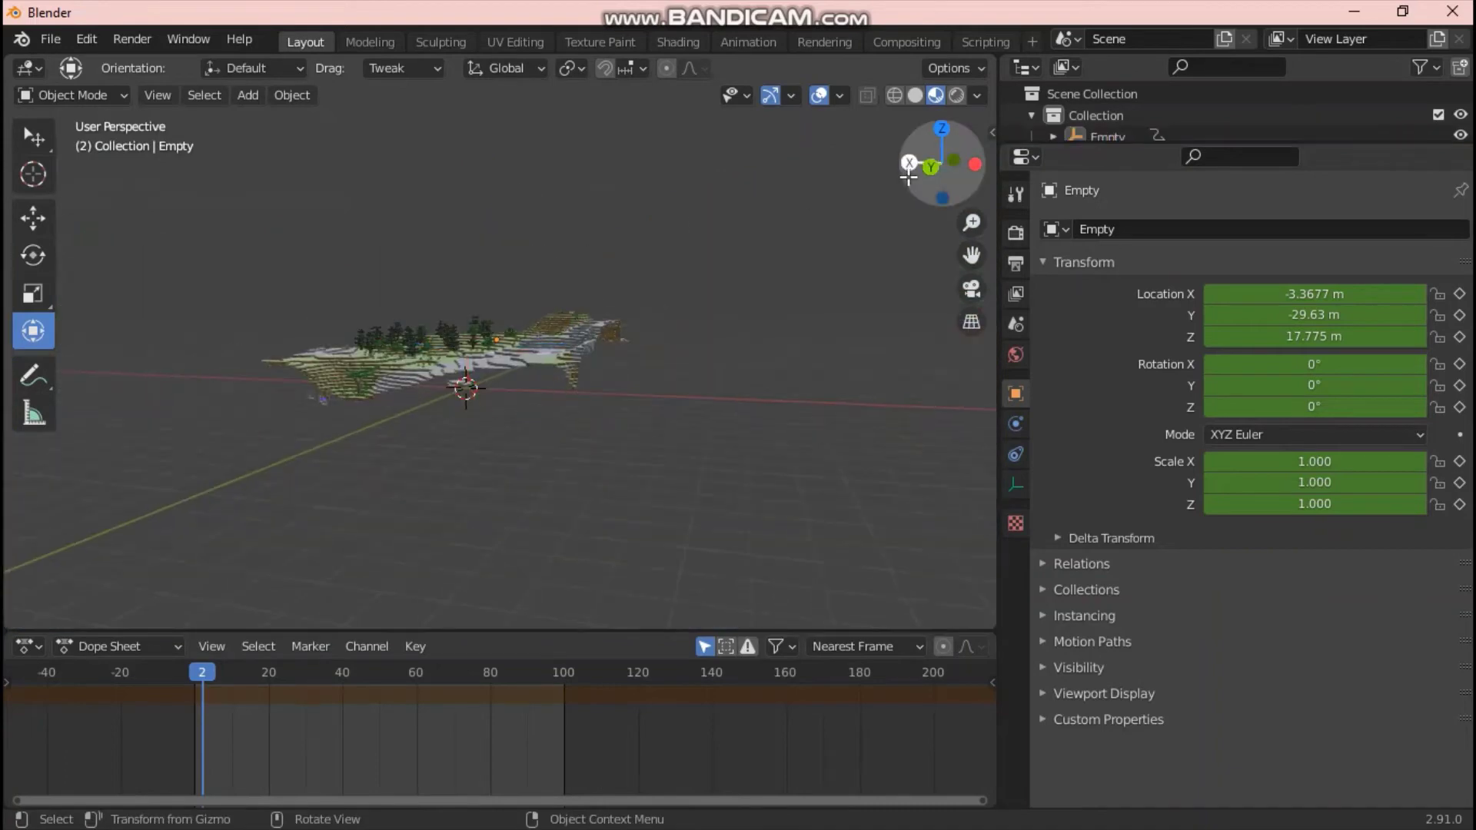
left_click_drag(930, 170, 1016, 99)
scroll(844, 262, "up", 4)
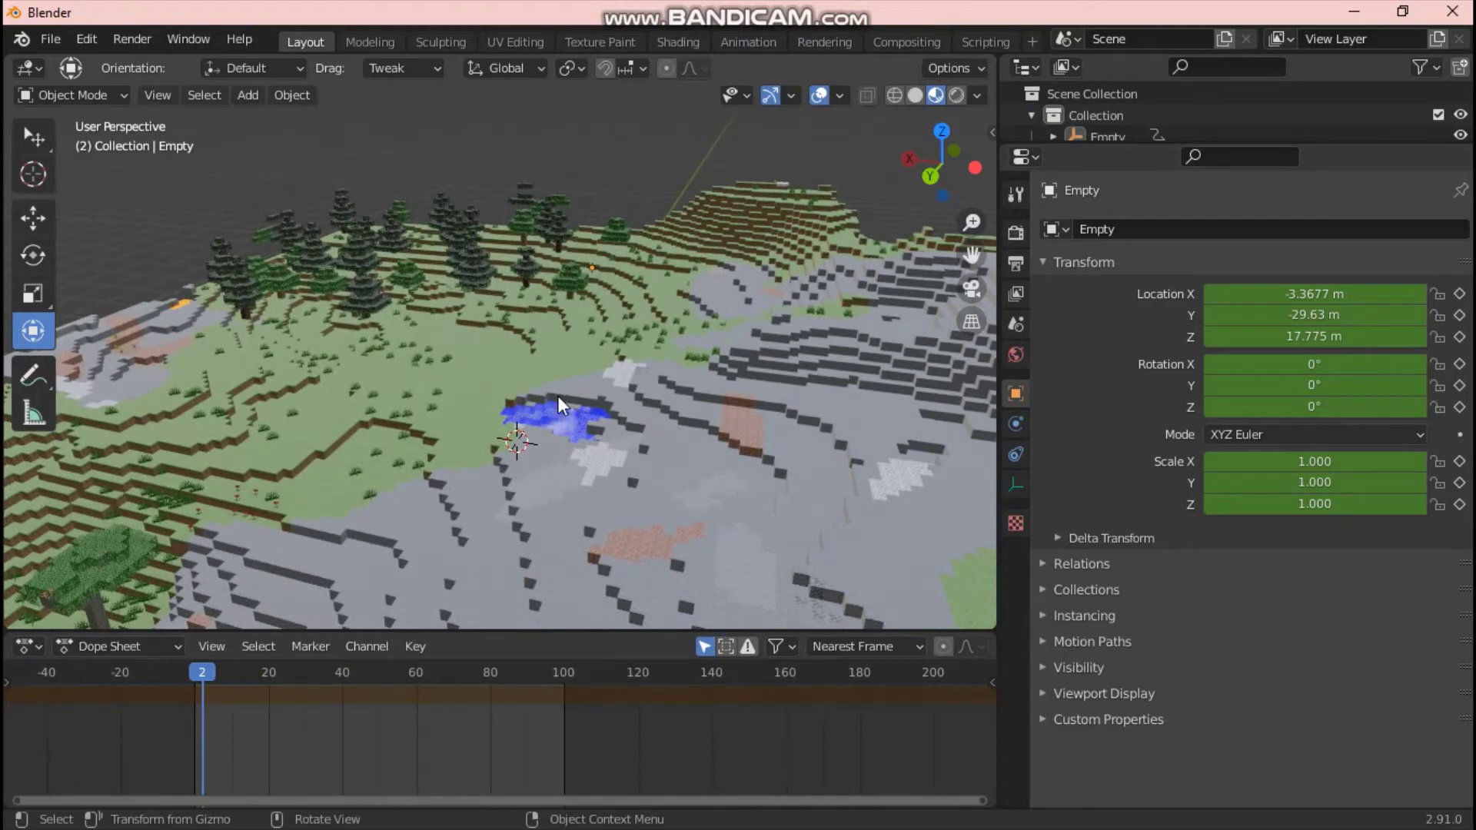
scroll(557, 395, "down", 4)
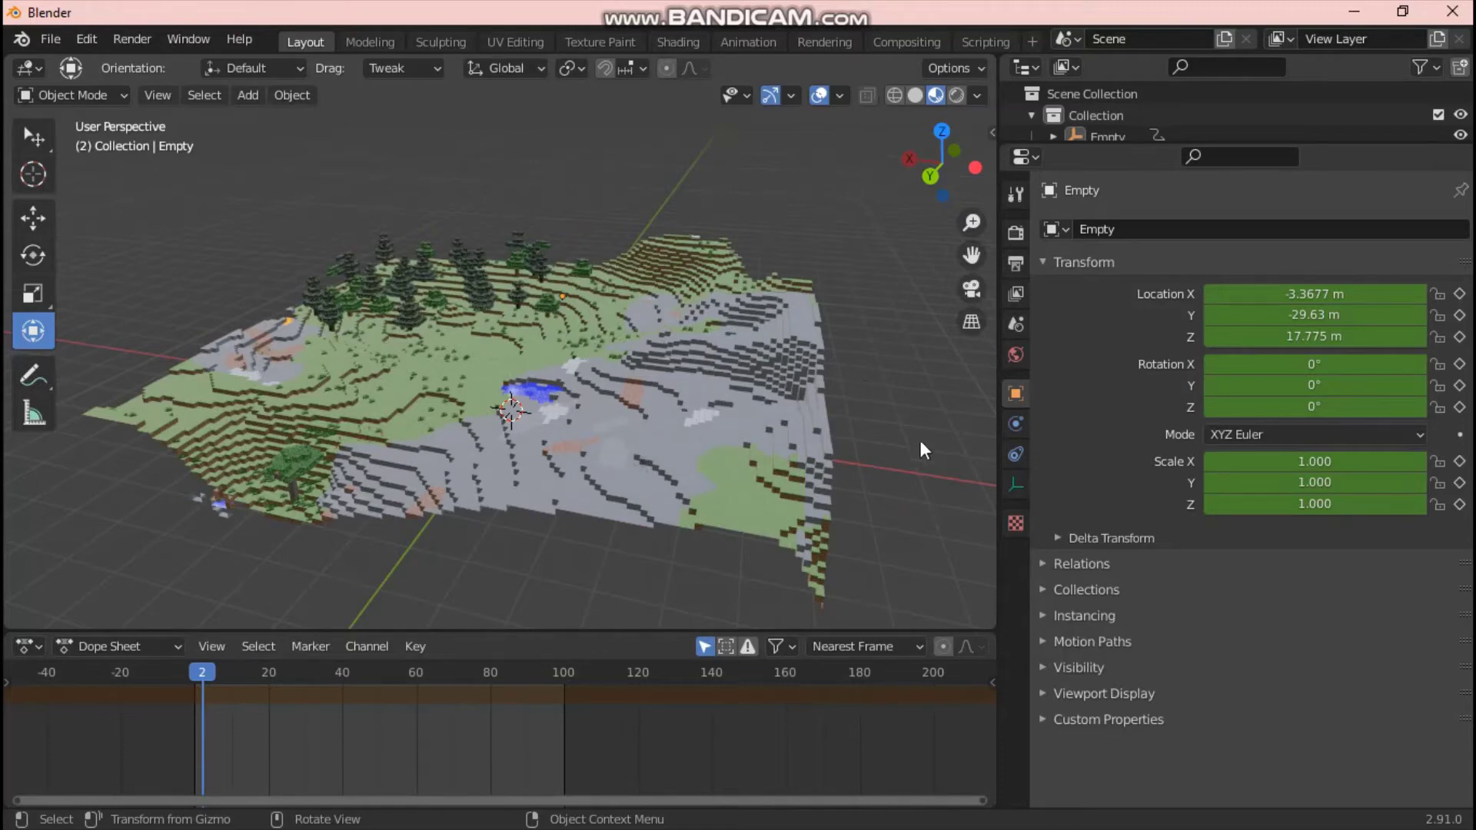
Set the world background color to an Environment Texture and show the viewport in Rendered shading.
left_click(1010, 356)
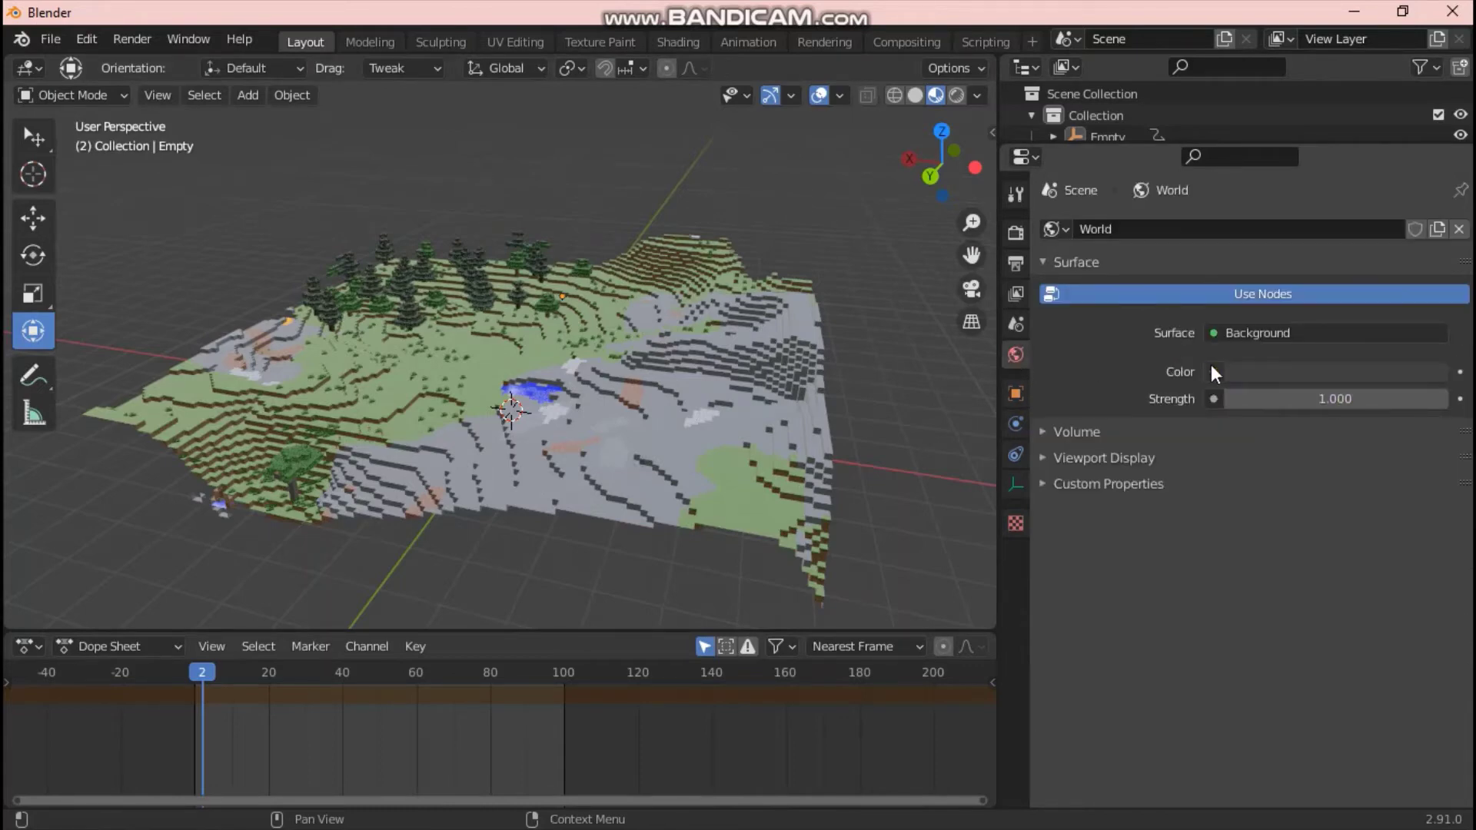
left_click_drag(999, 375, 918, 375)
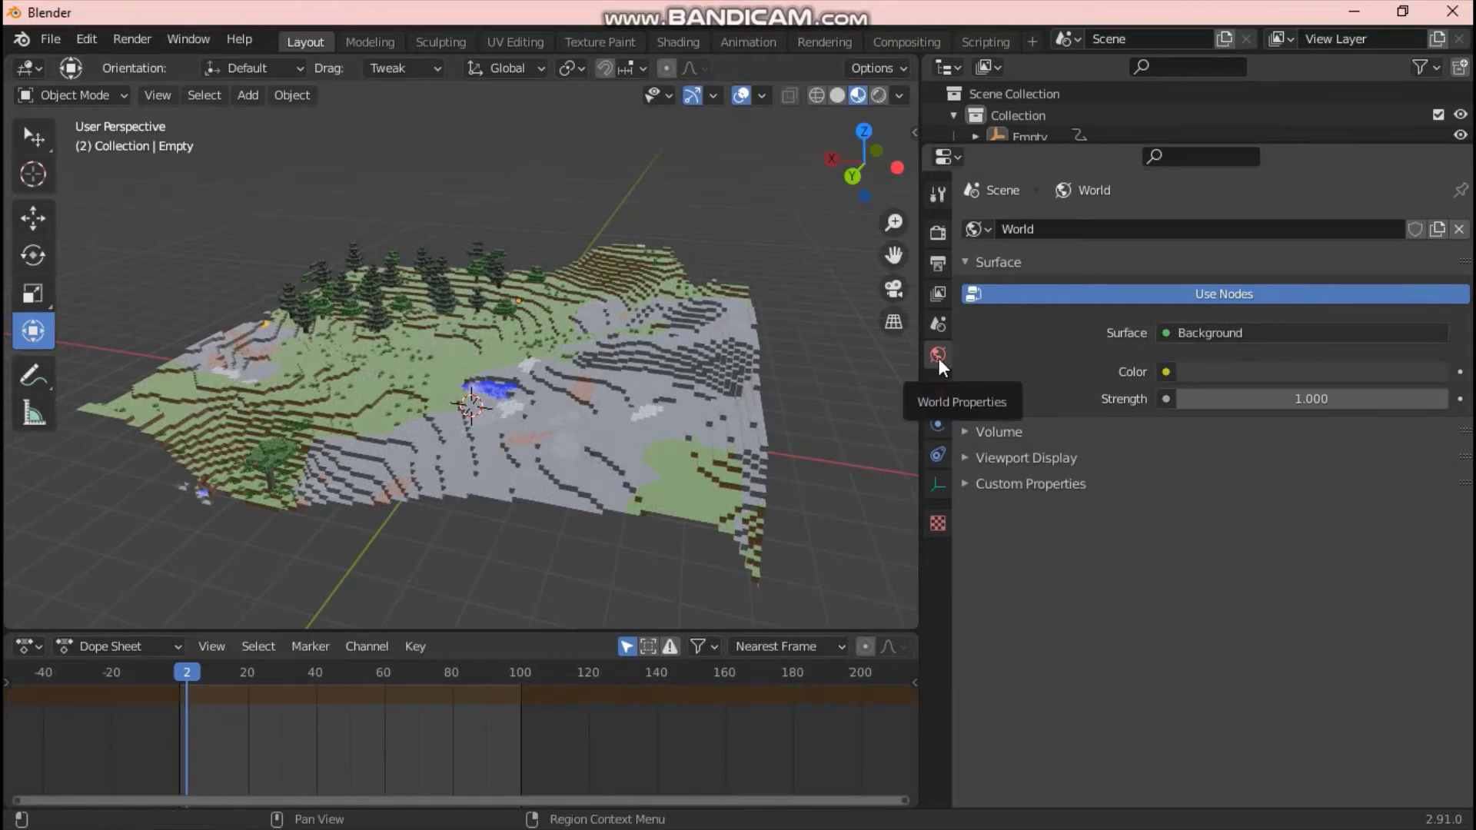
left_click(1165, 372)
left_click(722, 465)
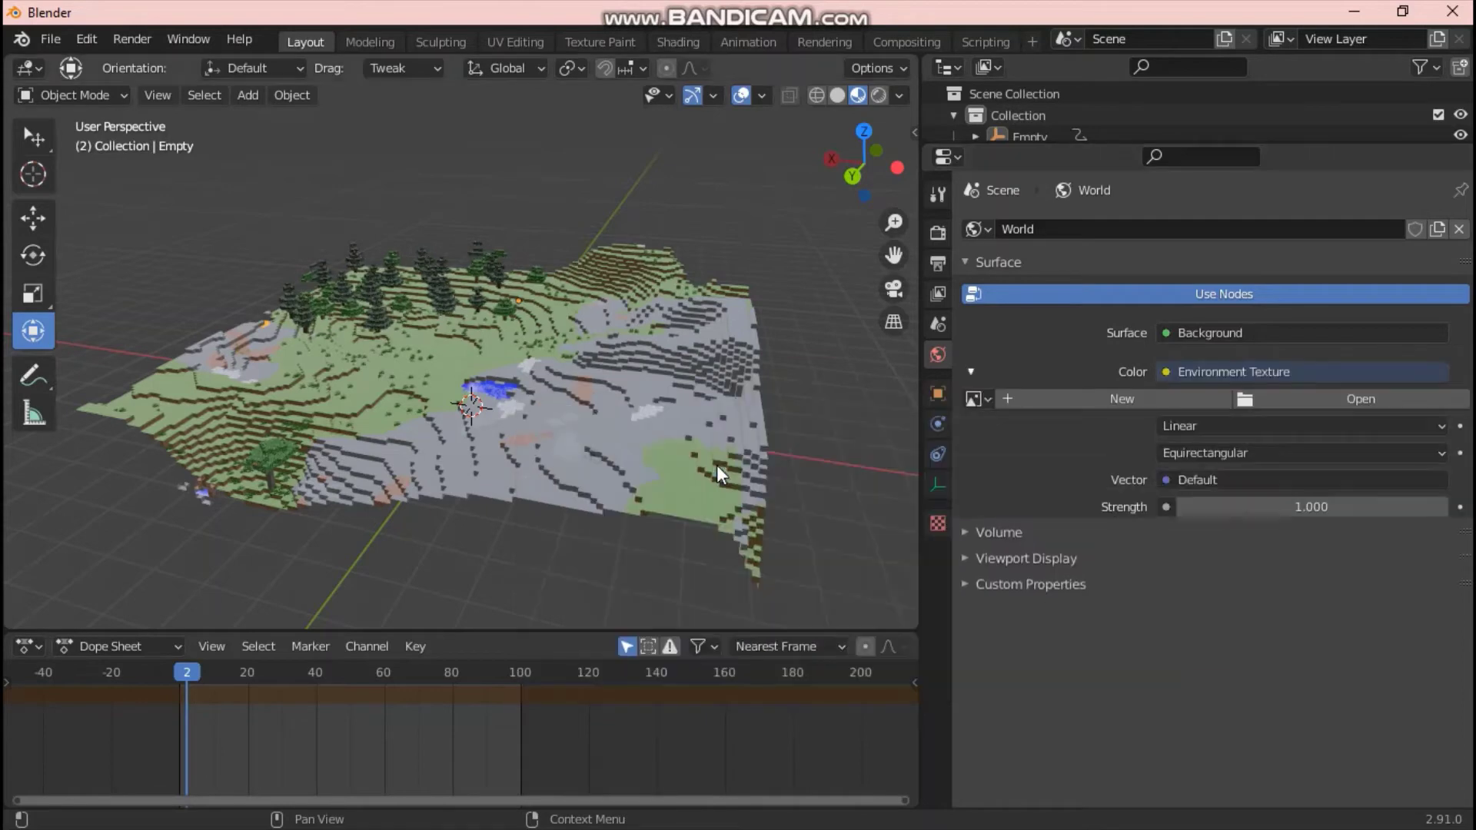
left_click(872, 101)
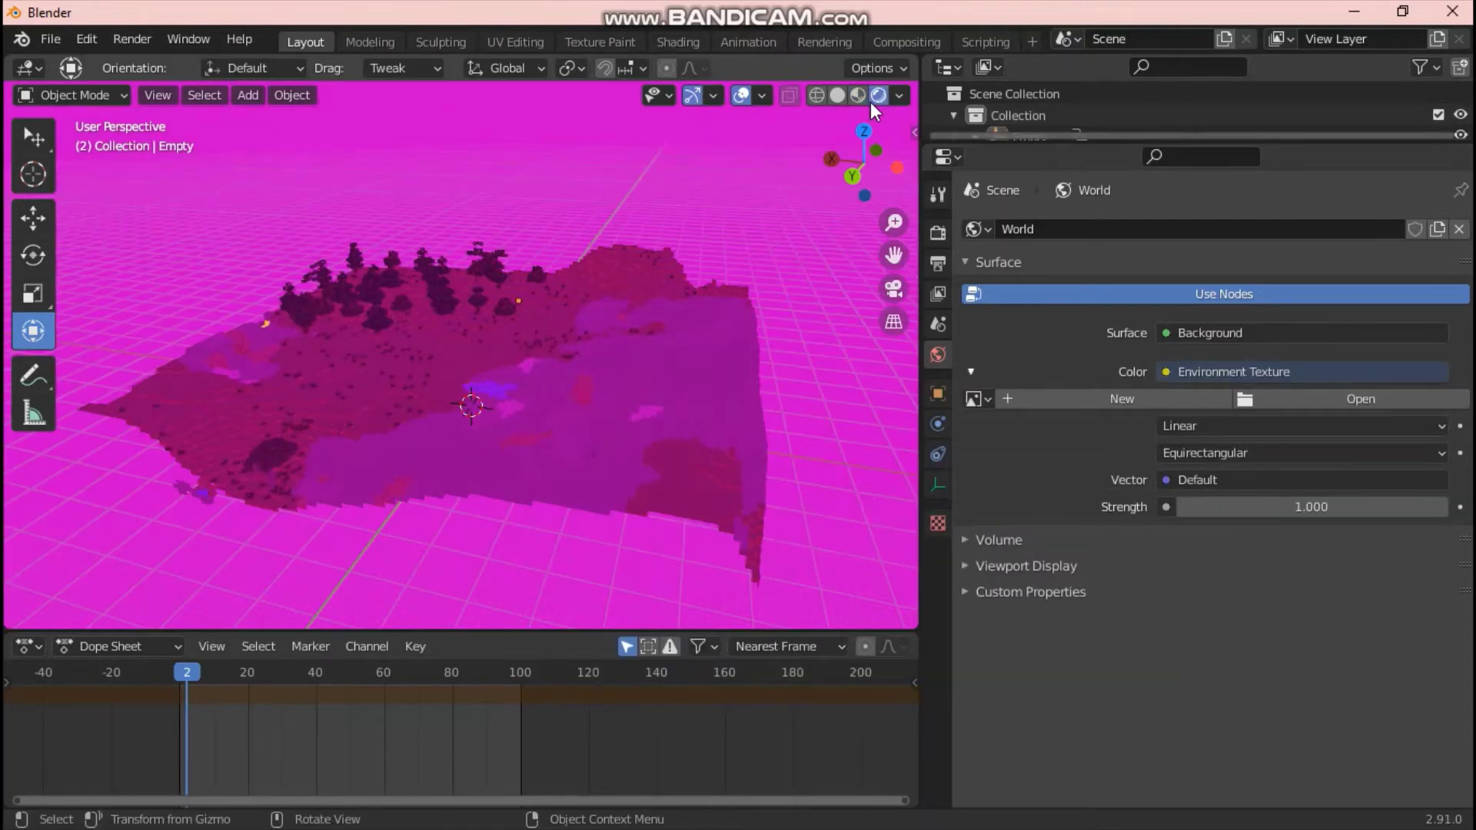
left_click(1363, 400)
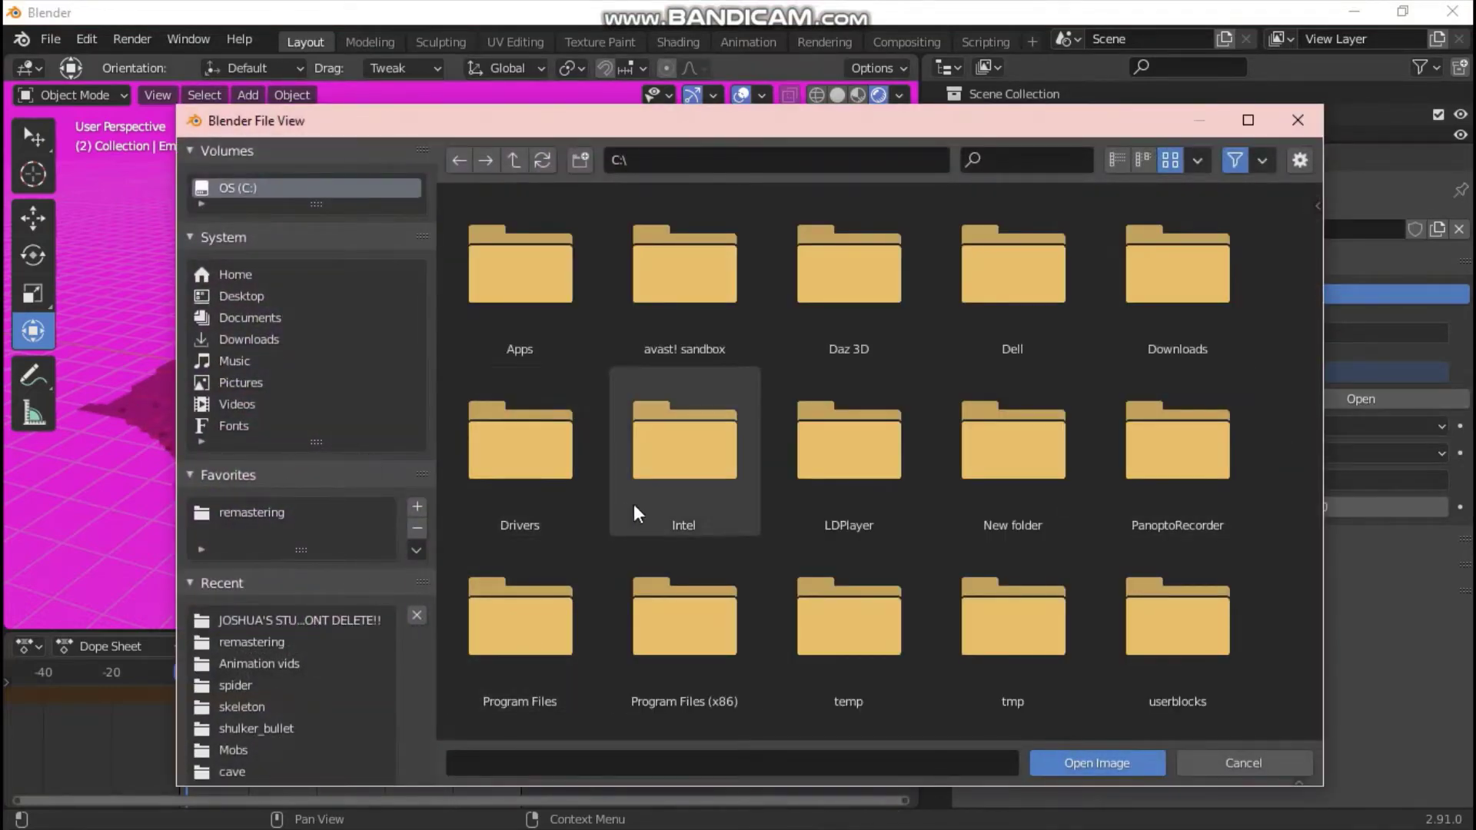
scroll(439, 518, "down", 2)
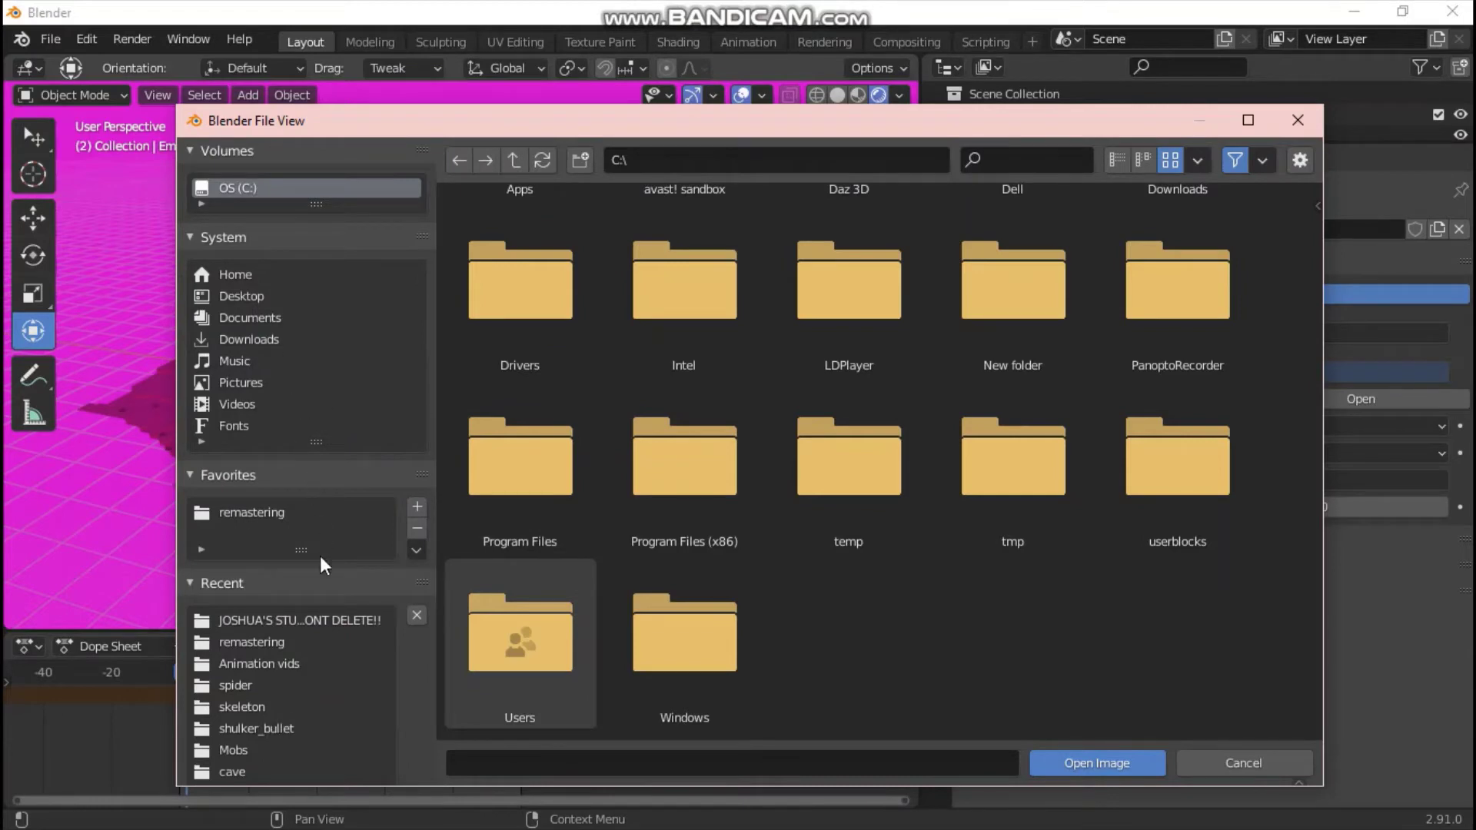
scroll(256, 698, "down", 2)
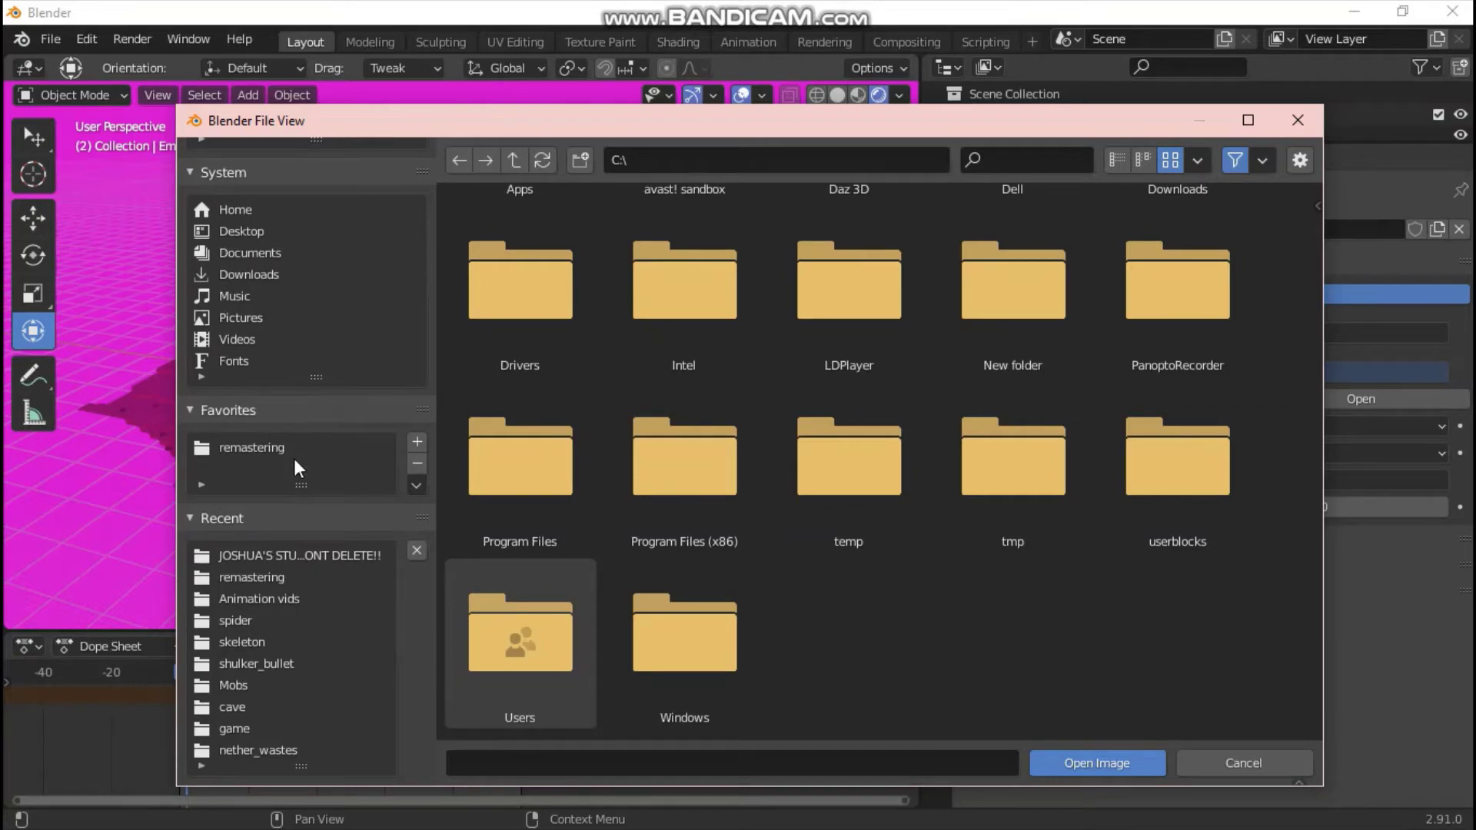
left_click(321, 447)
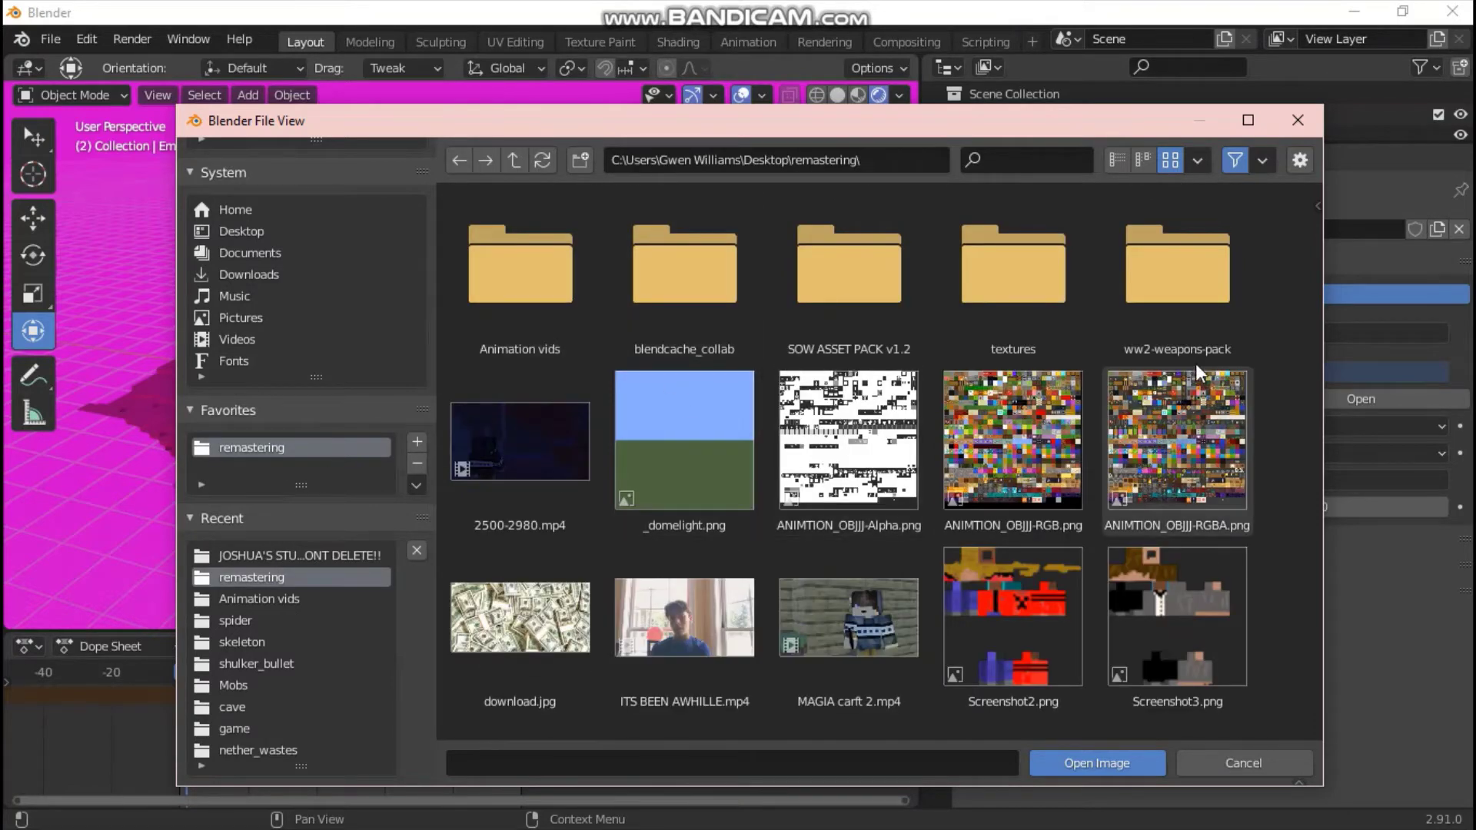
scroll(1197, 373, "down", 3)
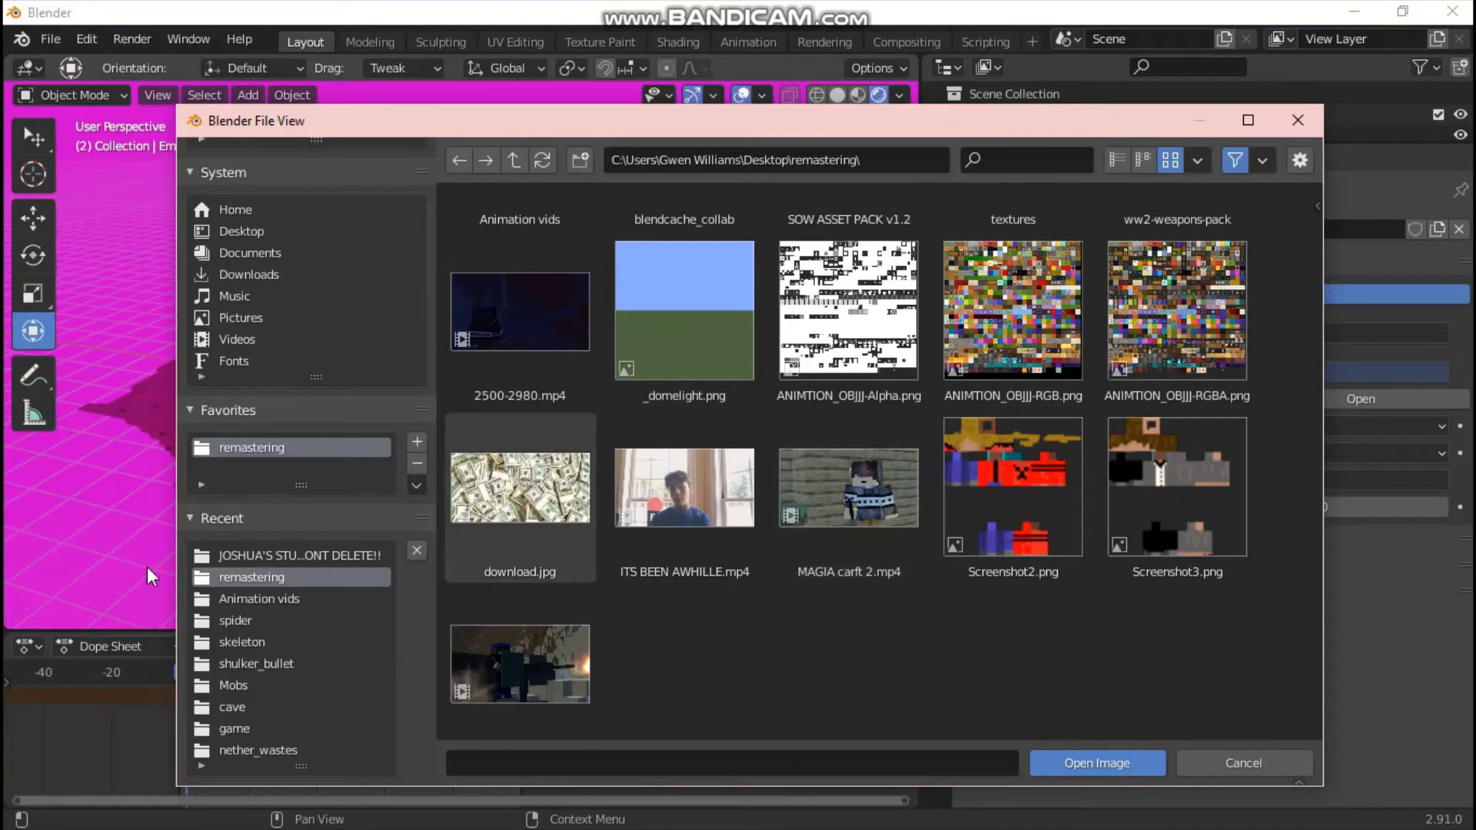
scroll(240, 471, "up", 2)
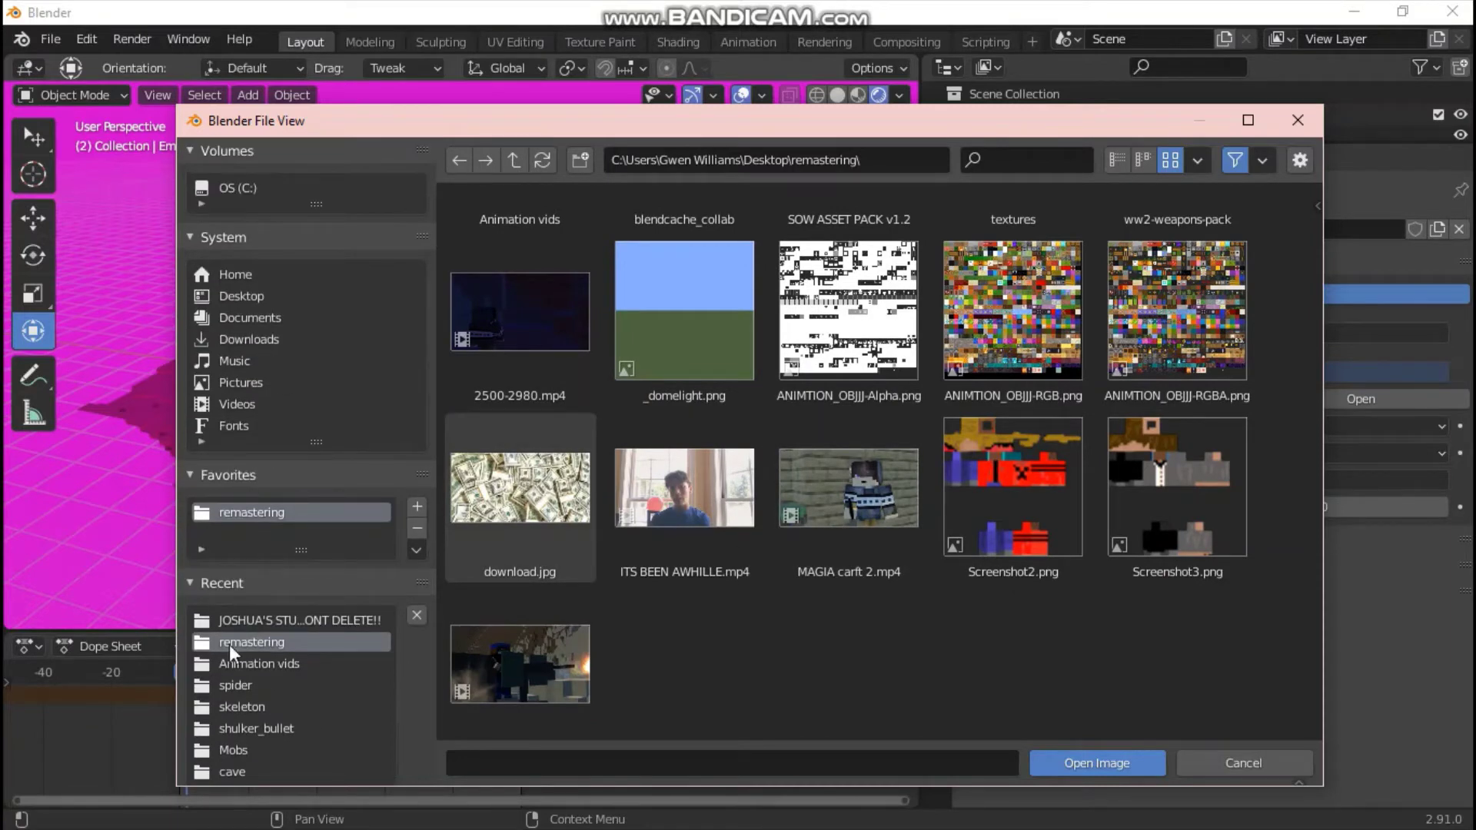
left_click(269, 620)
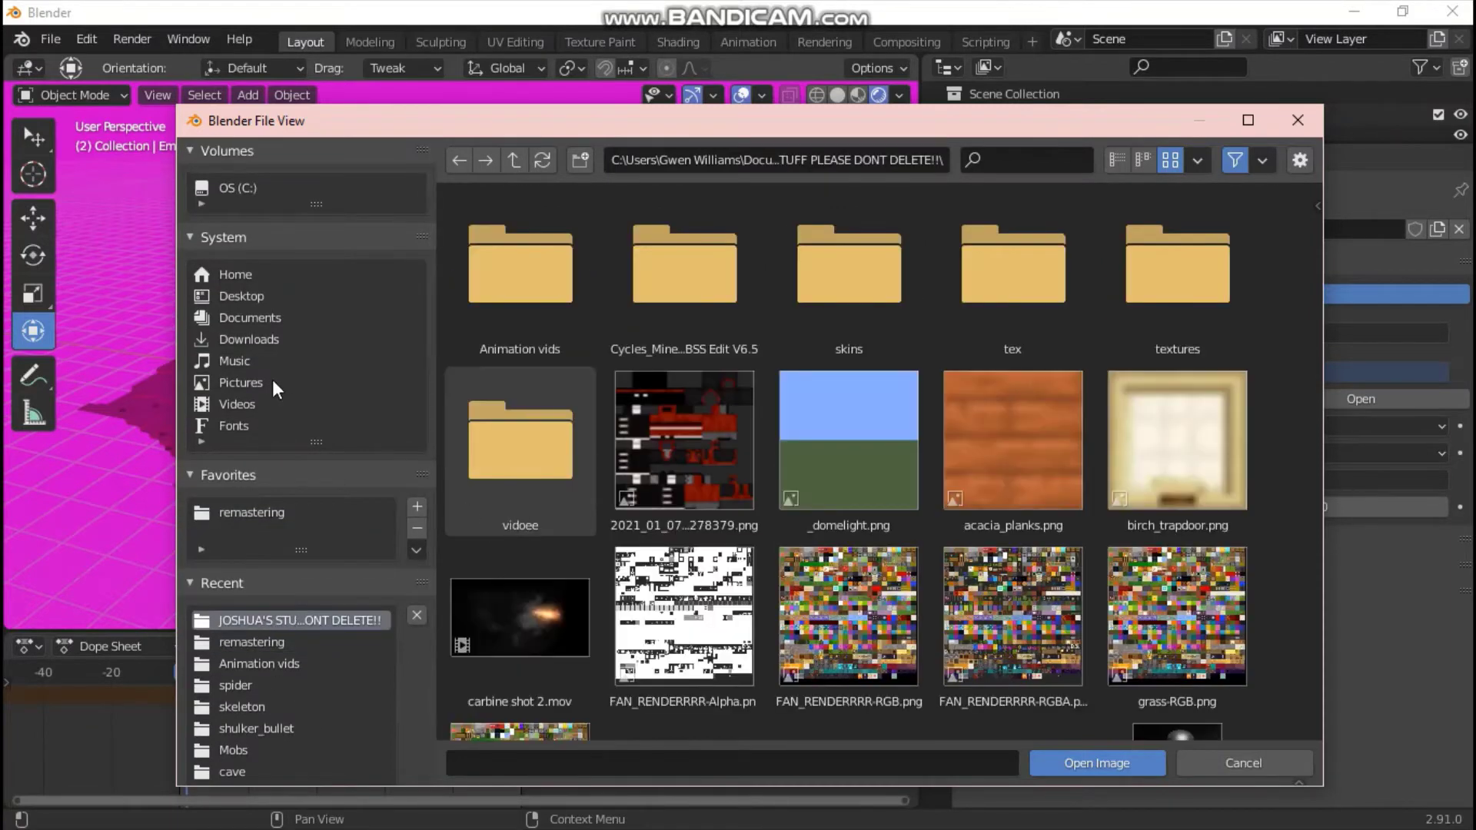
left_click(298, 296)
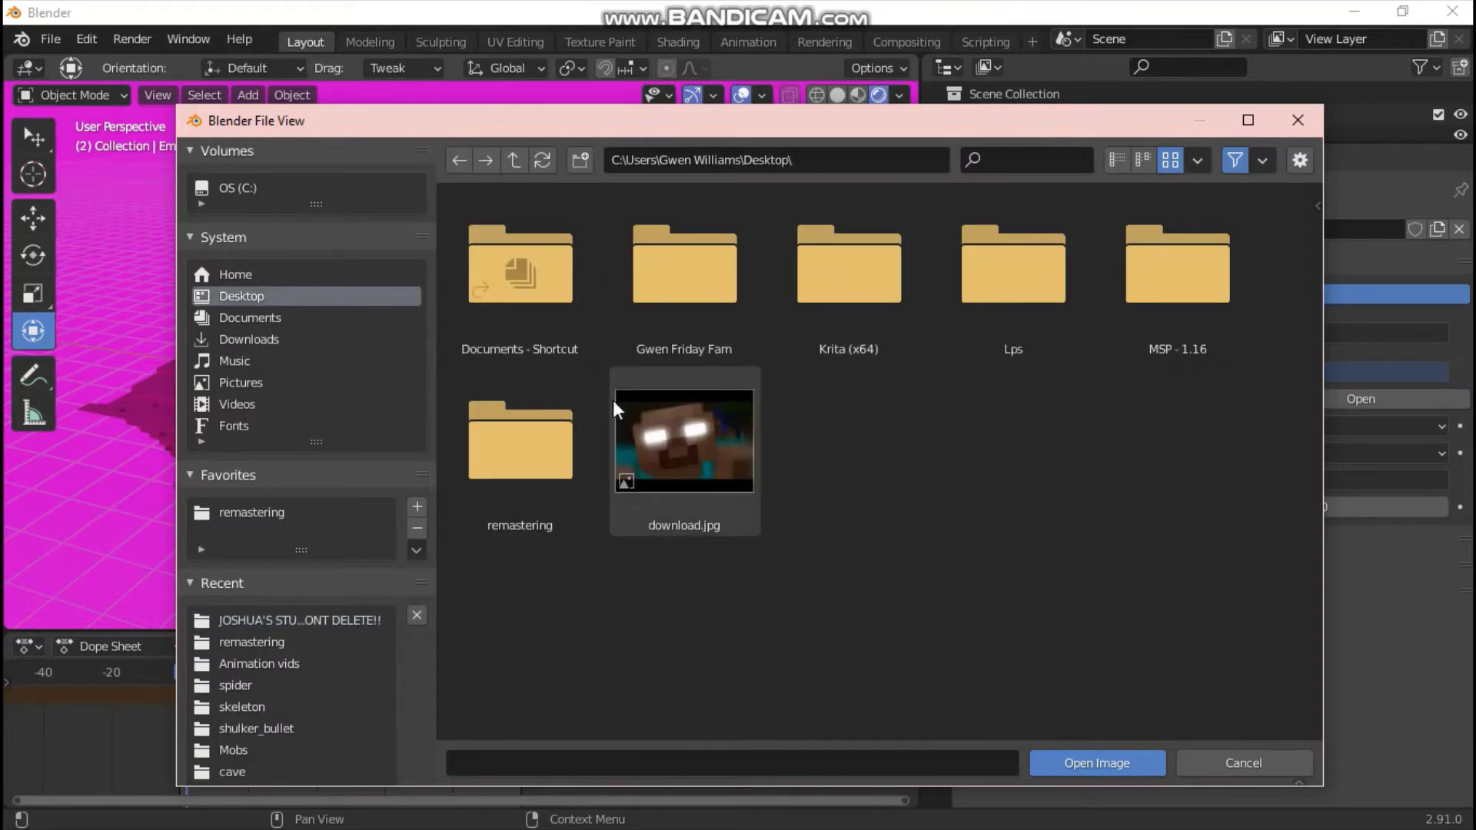
left_click(1057, 288)
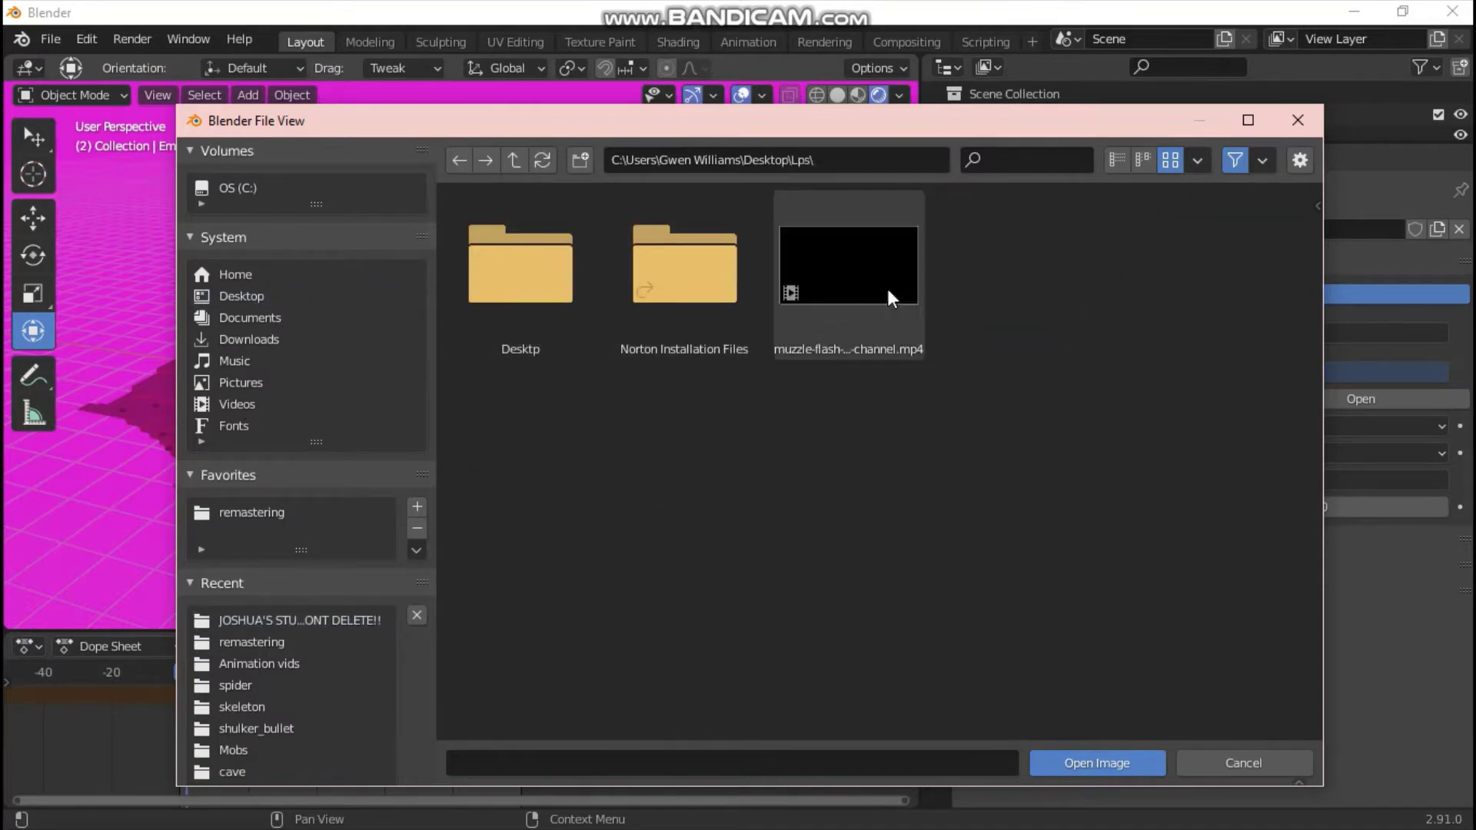
left_click(516, 284)
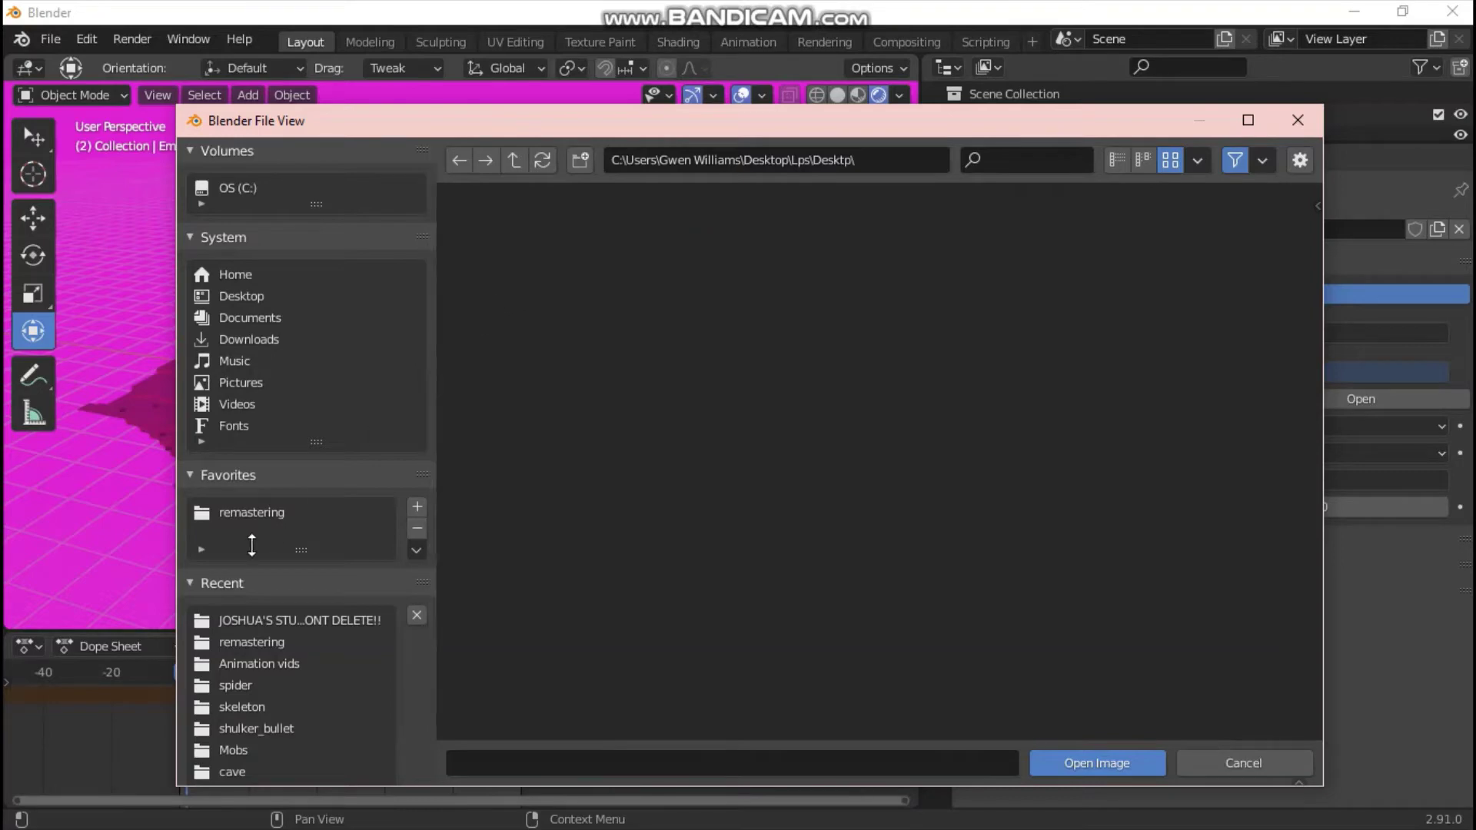
left_click(277, 510)
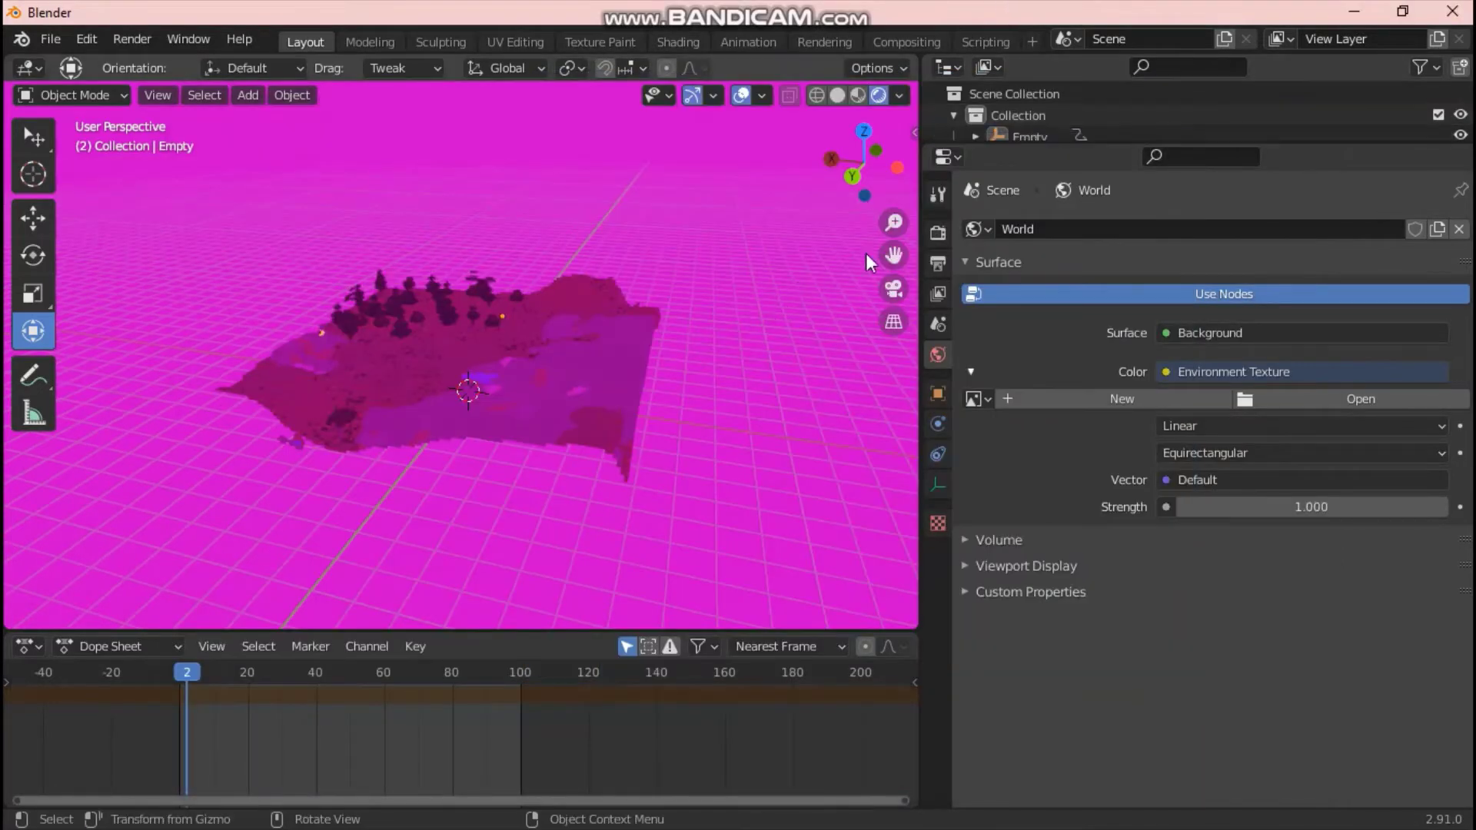
Load sky_lightblue_adjusted.jpg from the BPS Environment Textures folder in Downloads as the world's environment texture.
left_click(1291, 393)
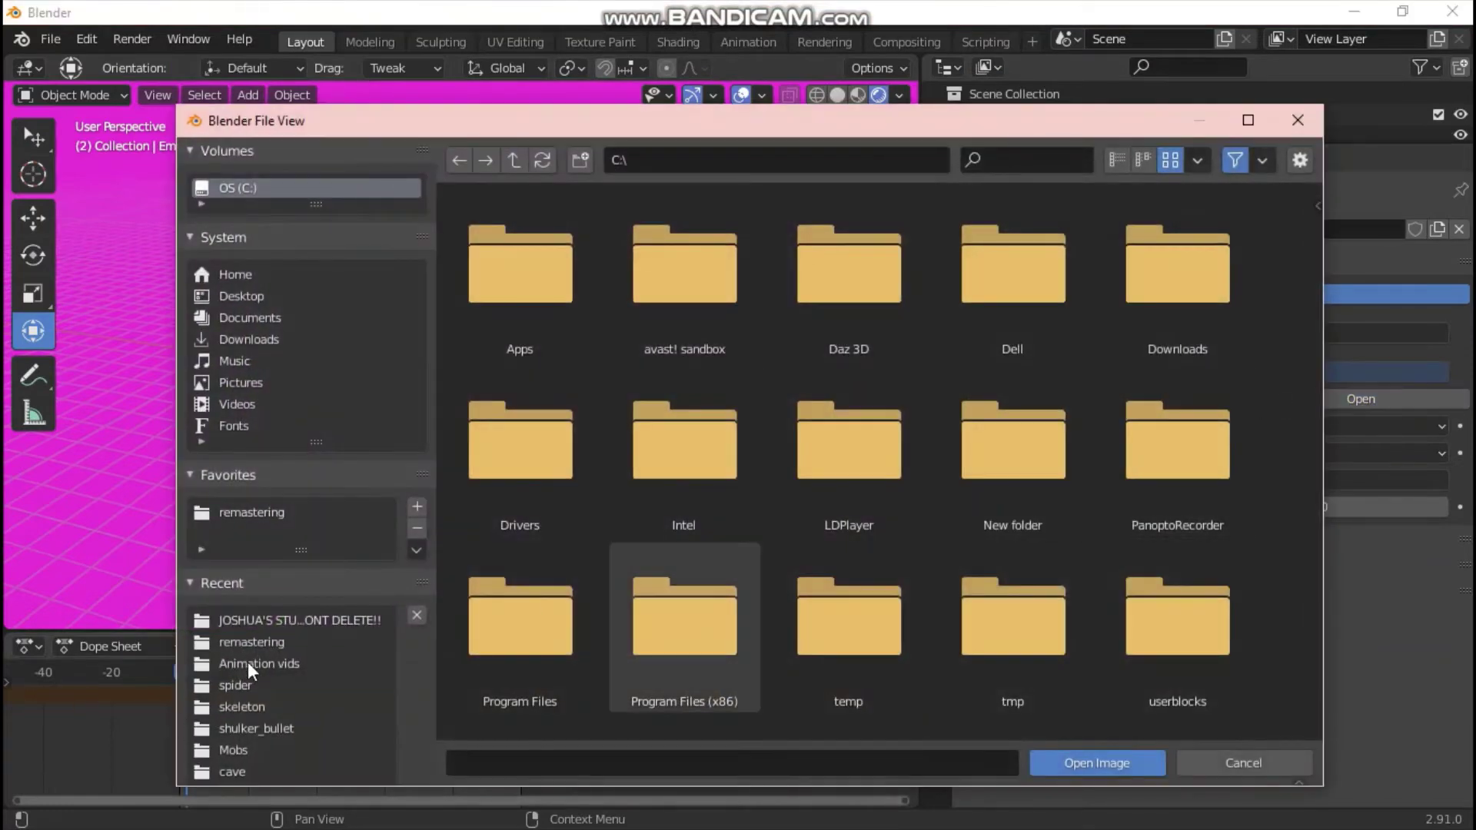
left_click(245, 341)
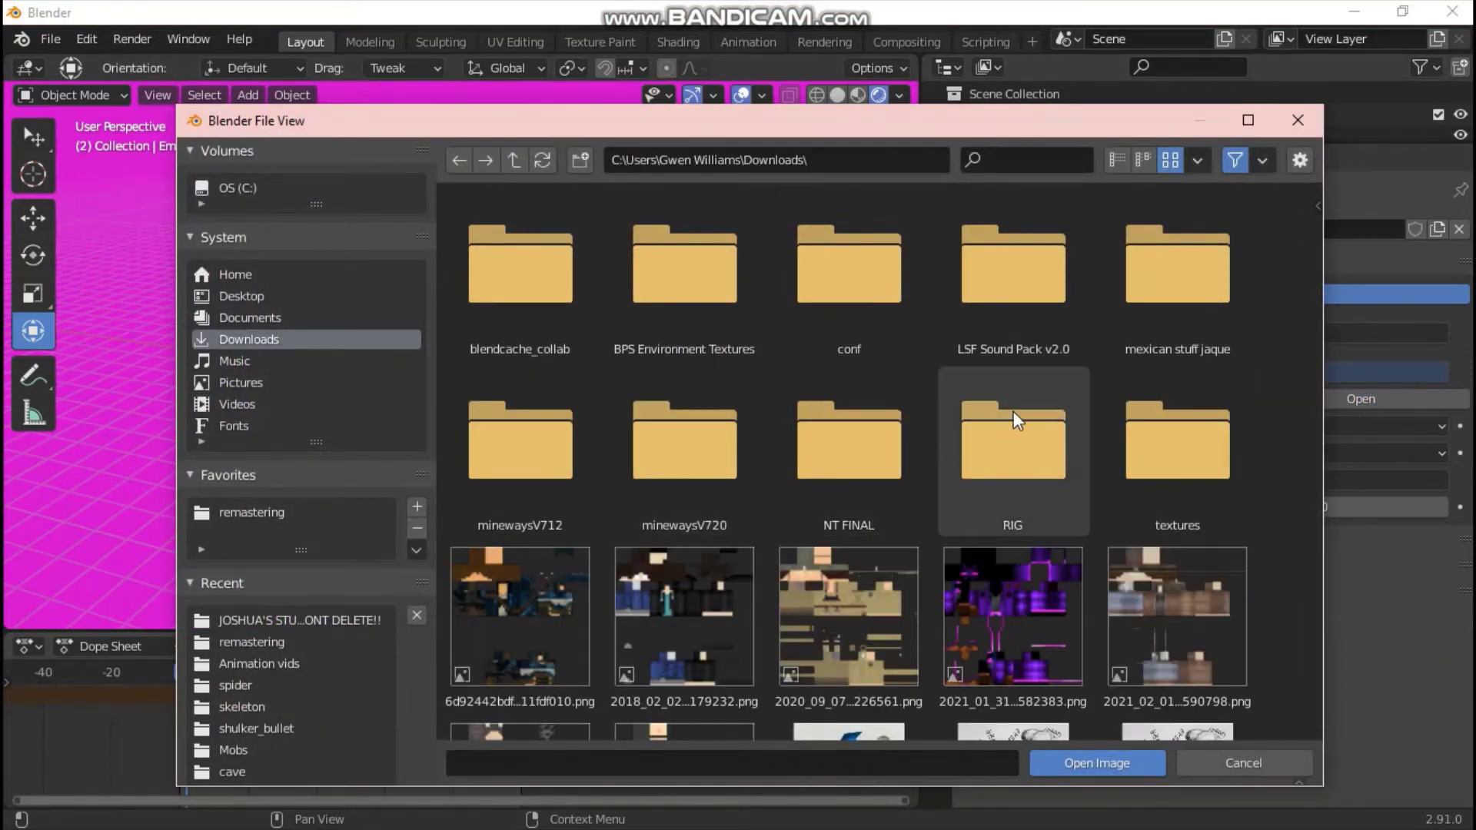
left_click(649, 322)
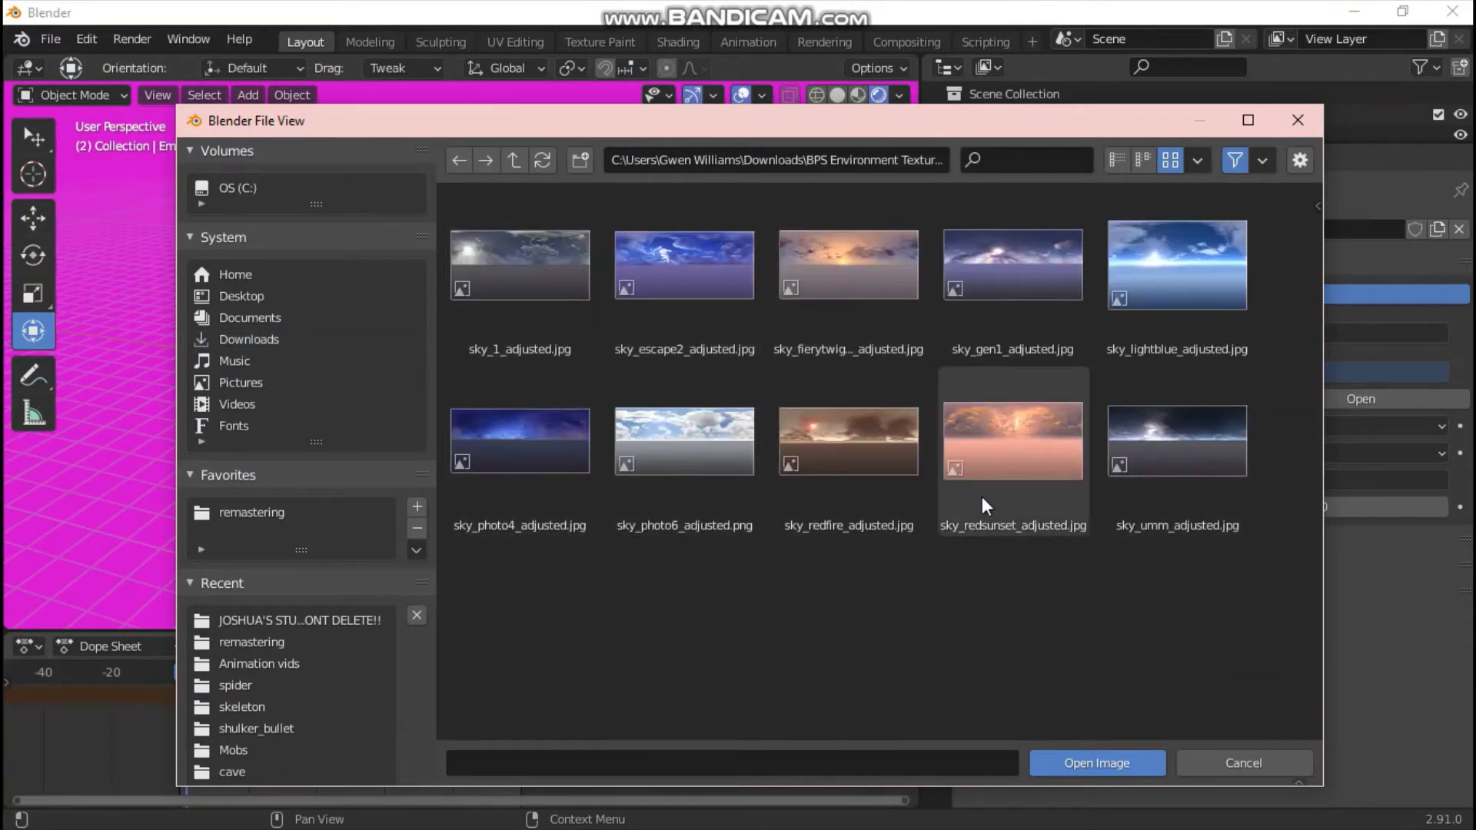
double_click(1188, 293)
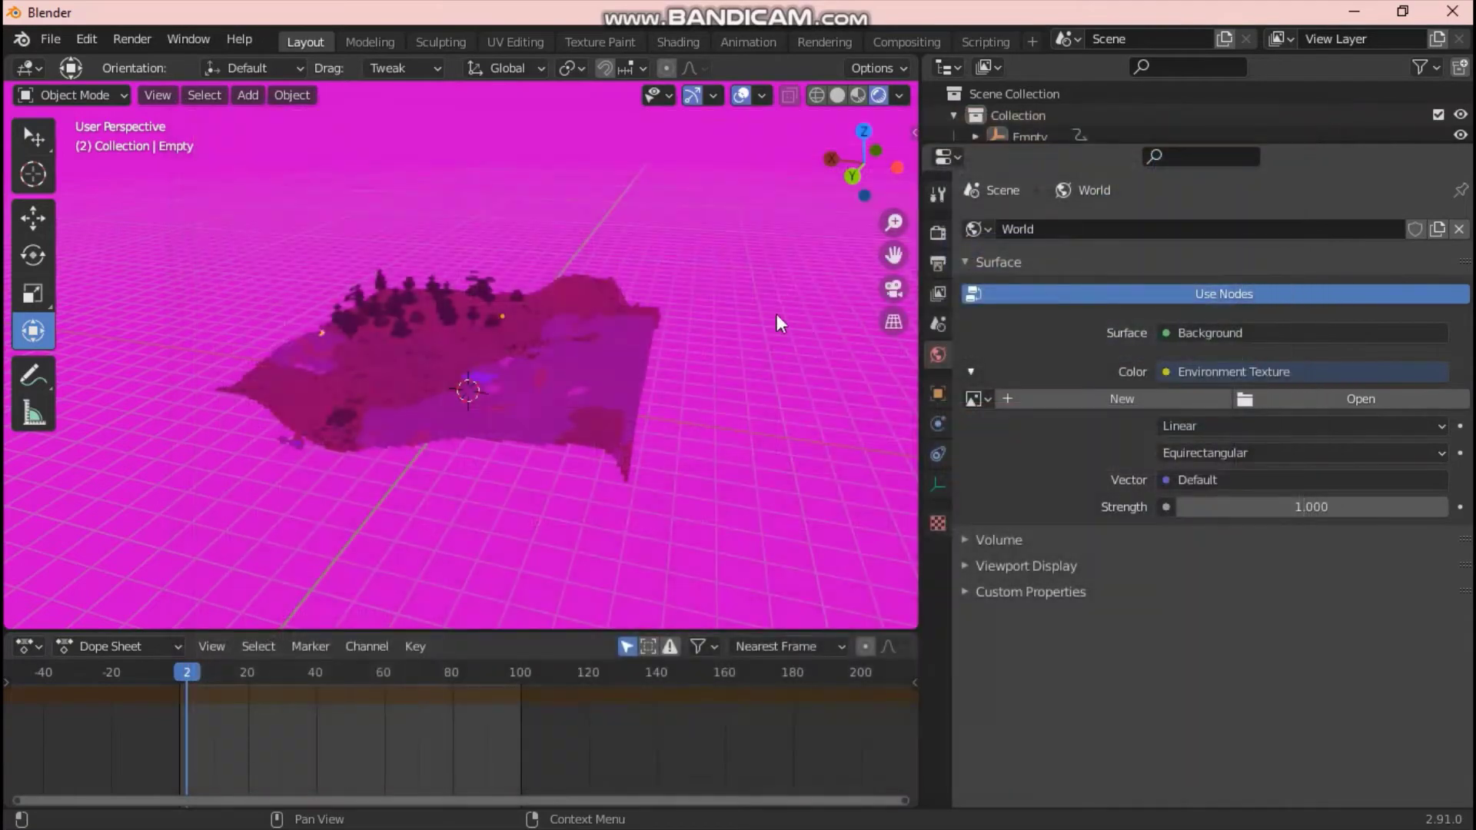
Widen the 3D viewport by narrowing the properties editor beside it.
scroll(694, 300, "down", 3)
scroll(694, 300, "up", 5)
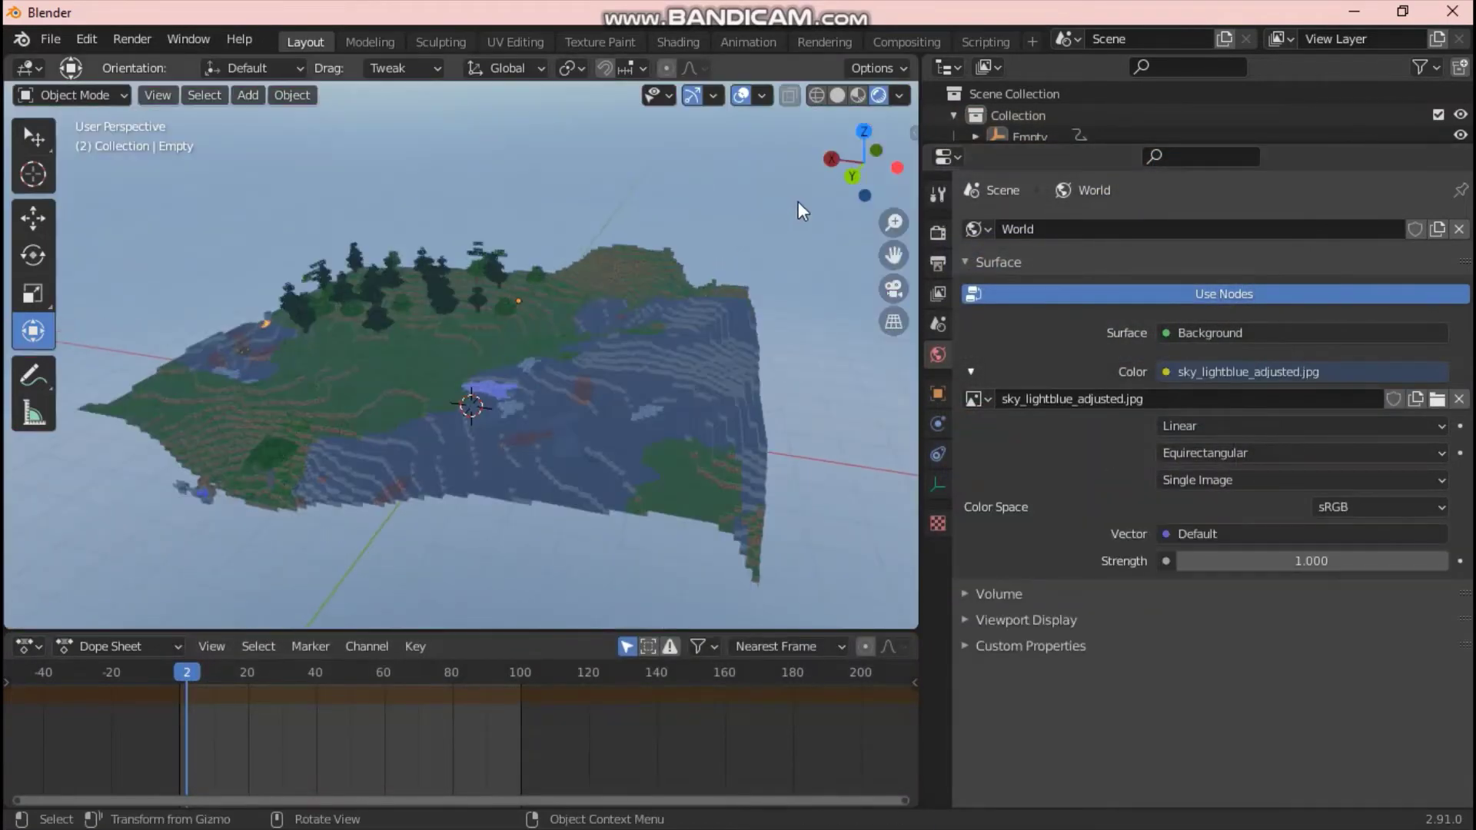
left_click_drag(855, 175, 867, 271)
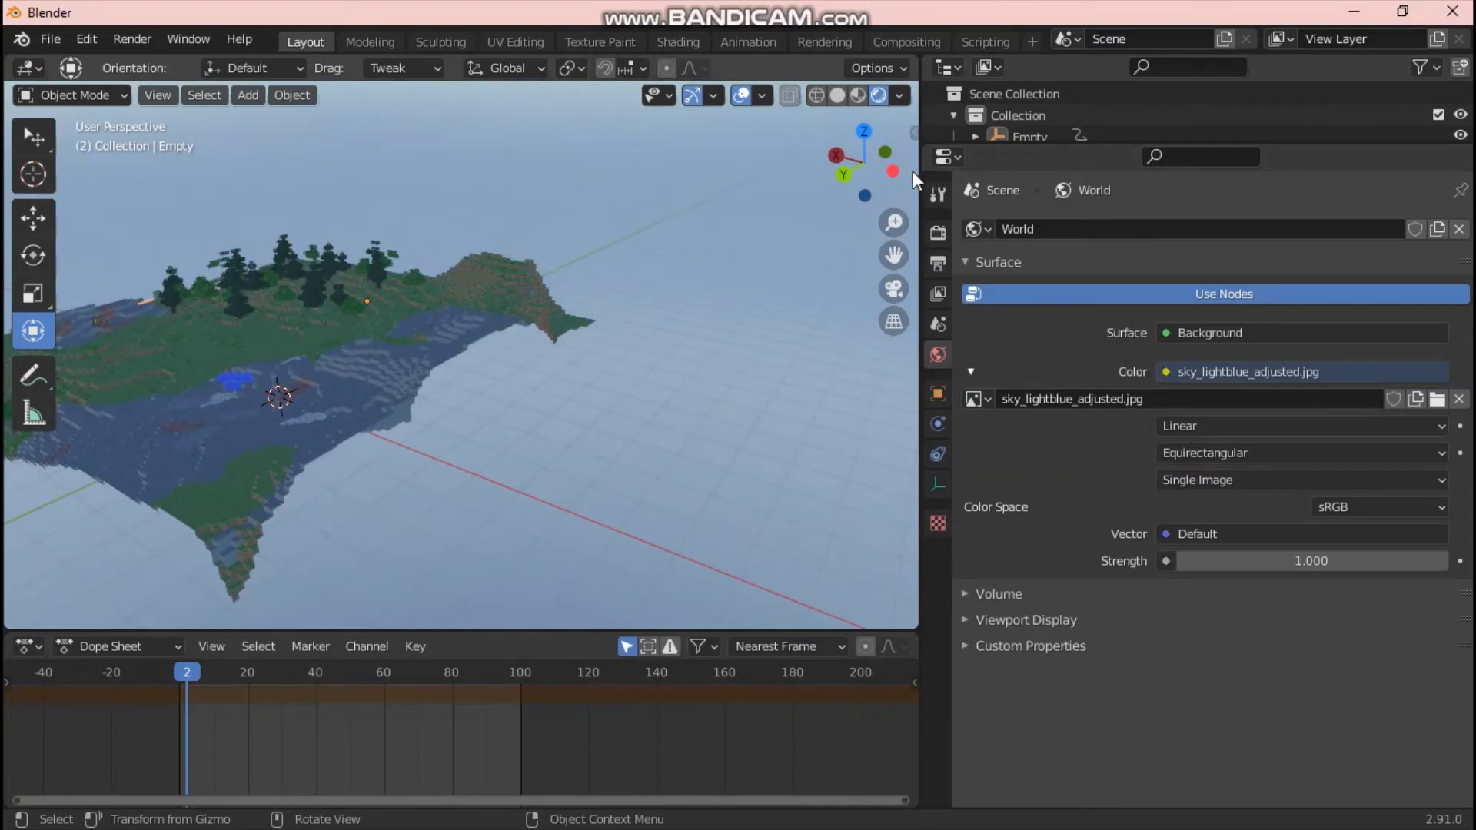
left_click_drag(920, 171, 1080, 170)
Walk through the rendered terrain from the water to the forest and examine the spruce trees from near and above.
key("shift+grave")
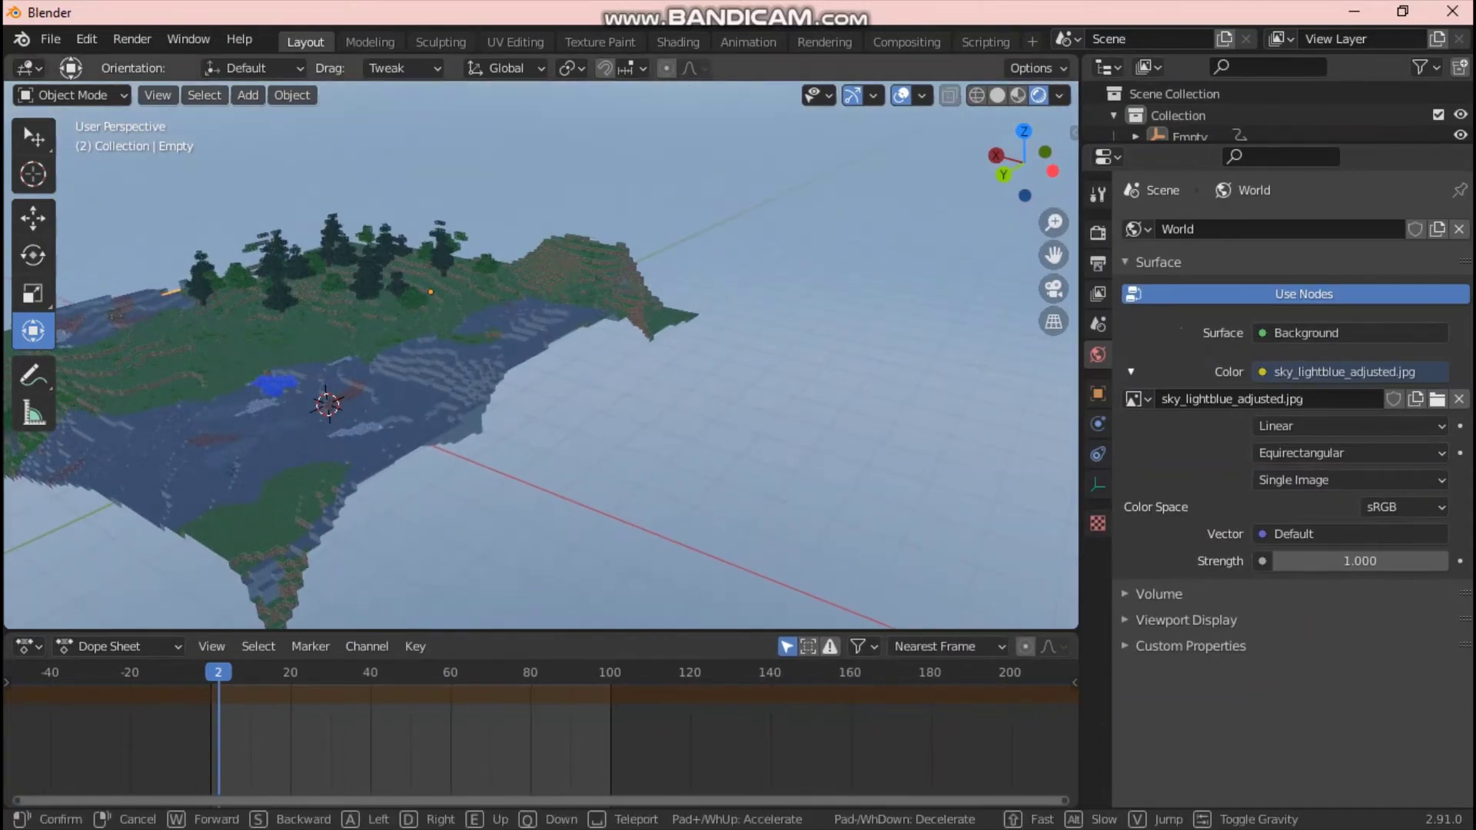
mouse_move(541, 354)
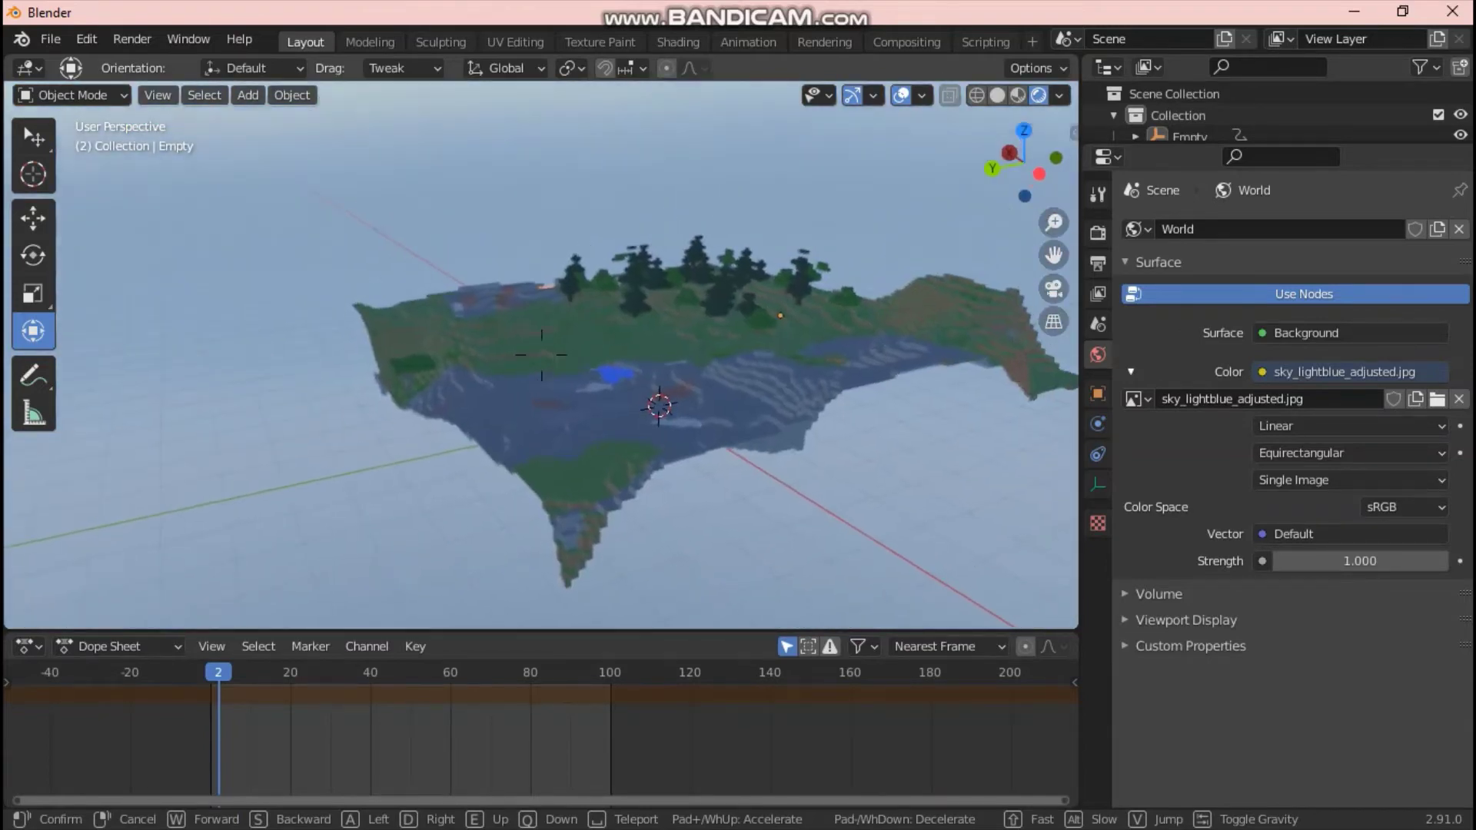
key("w")
key("space")
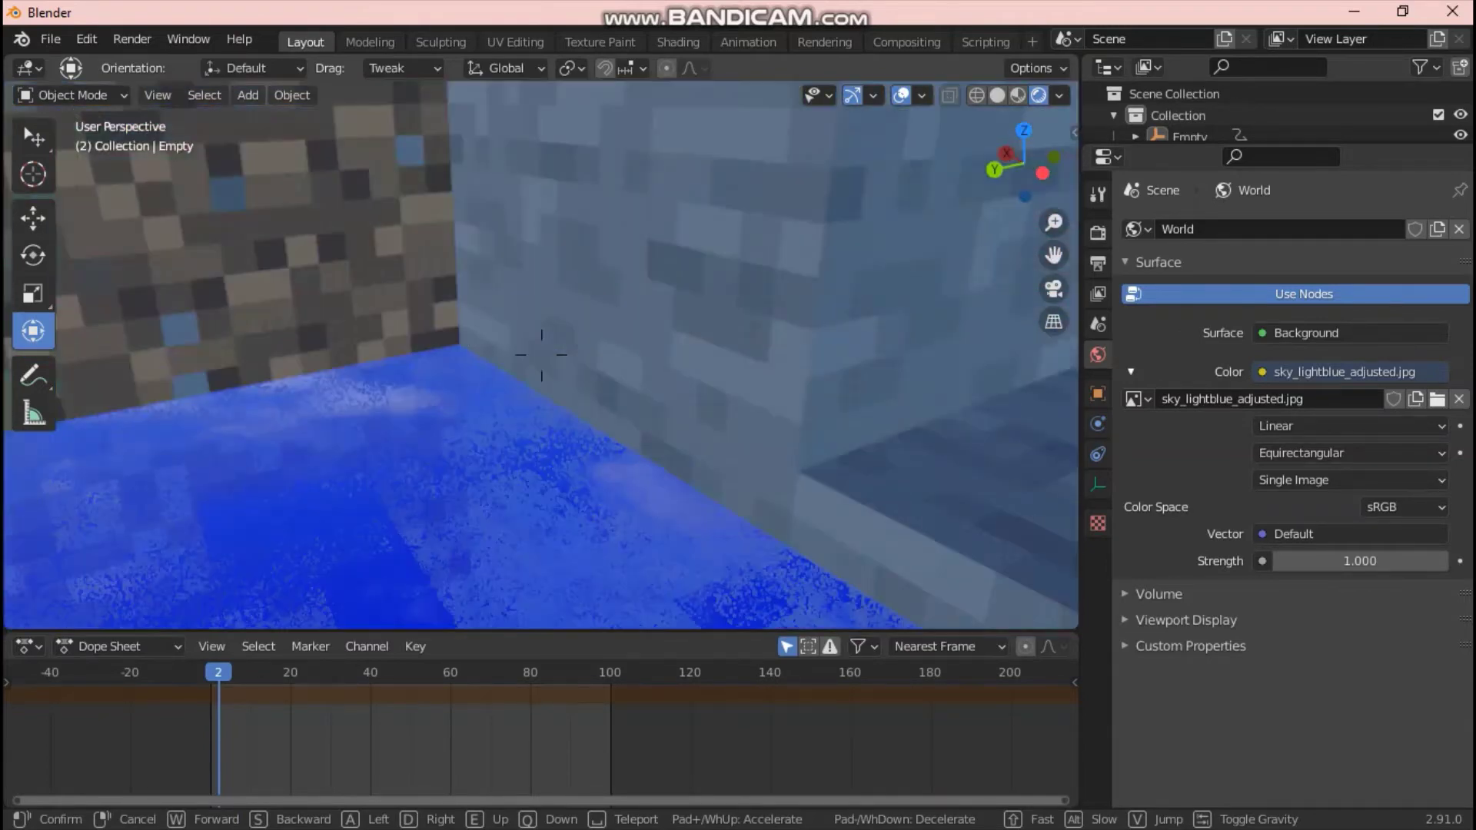
key("e")
key("w")
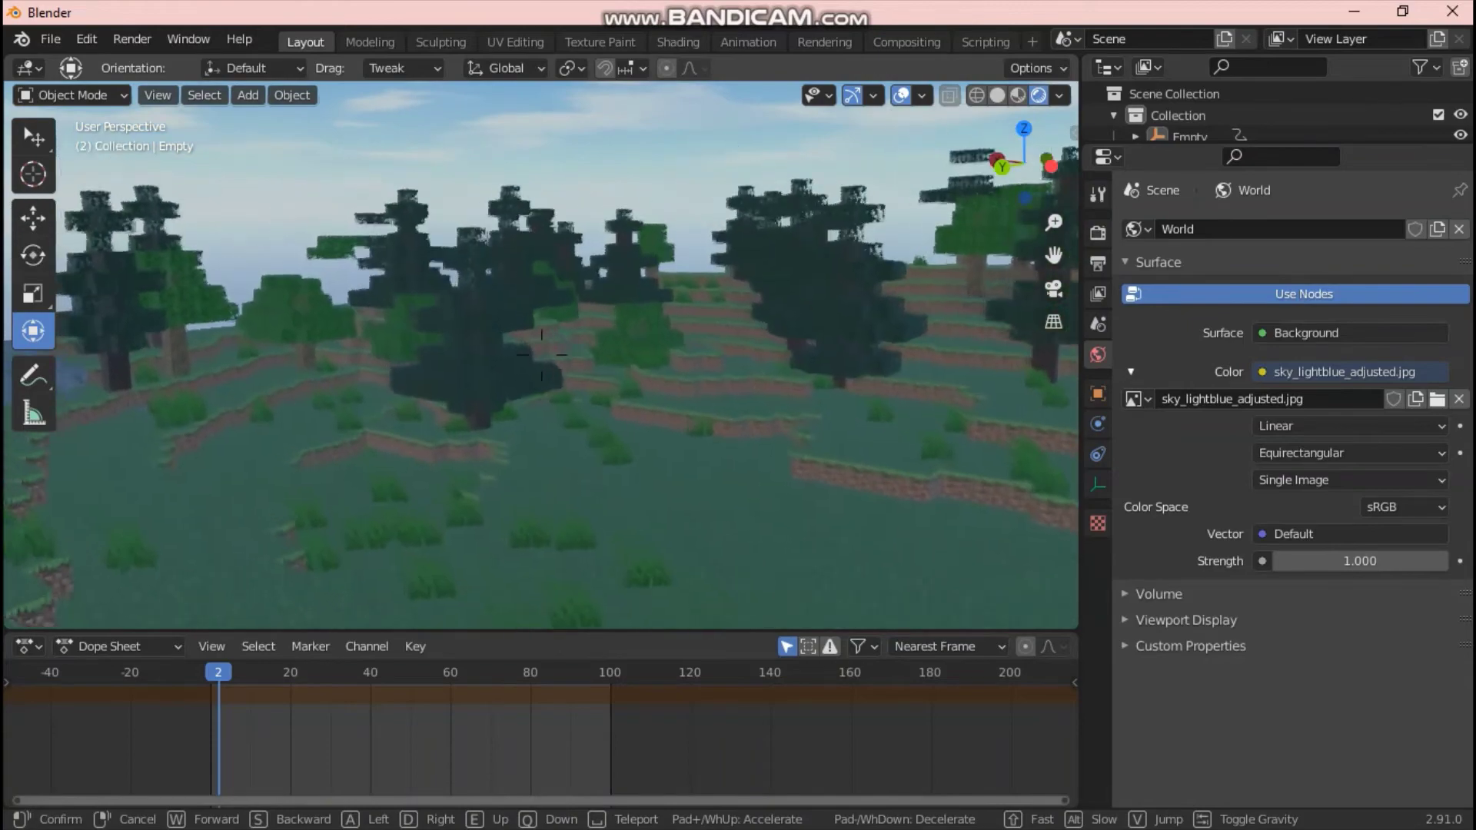
key("w")
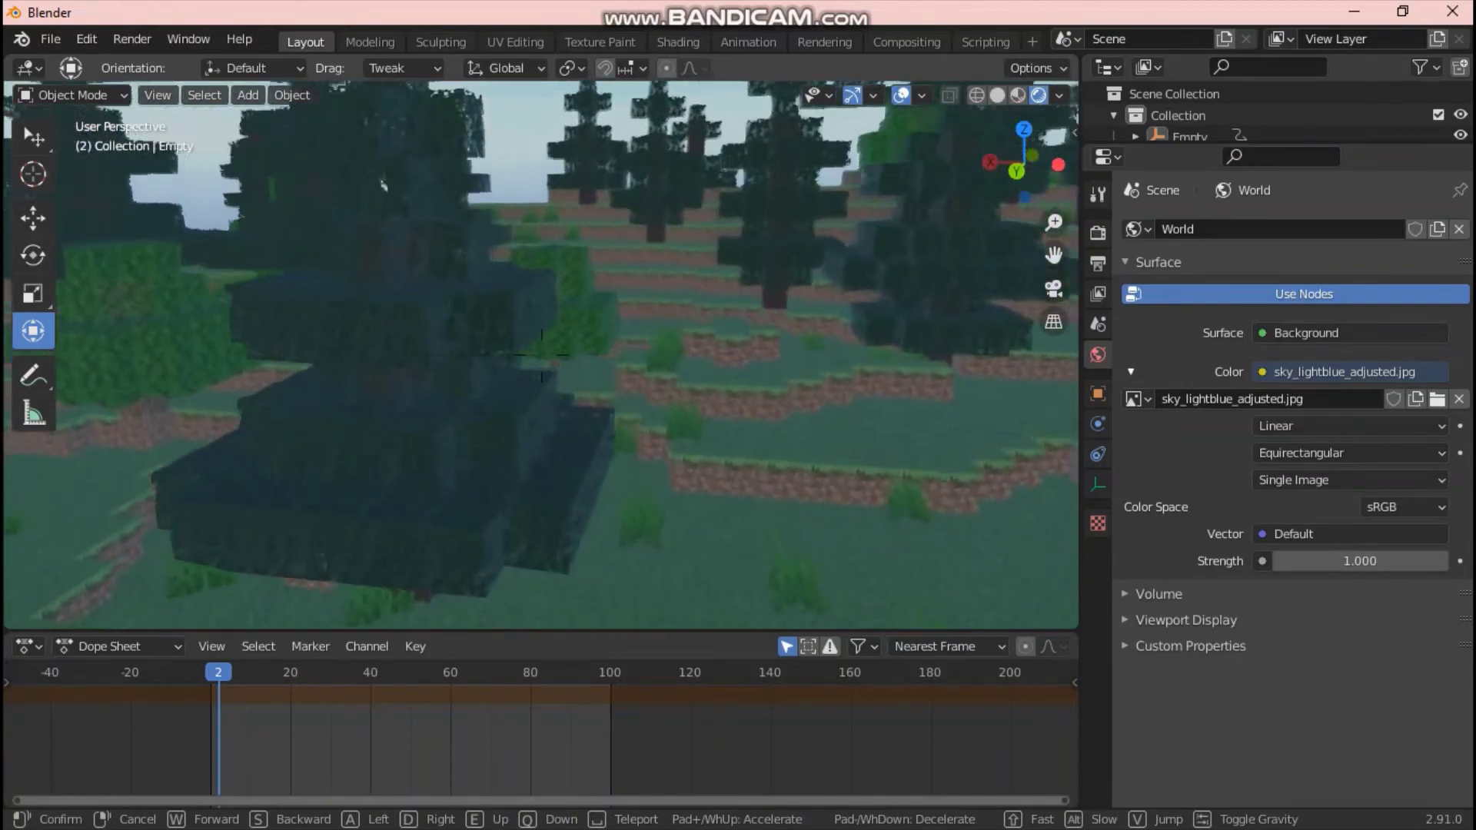
key("w")
key("e")
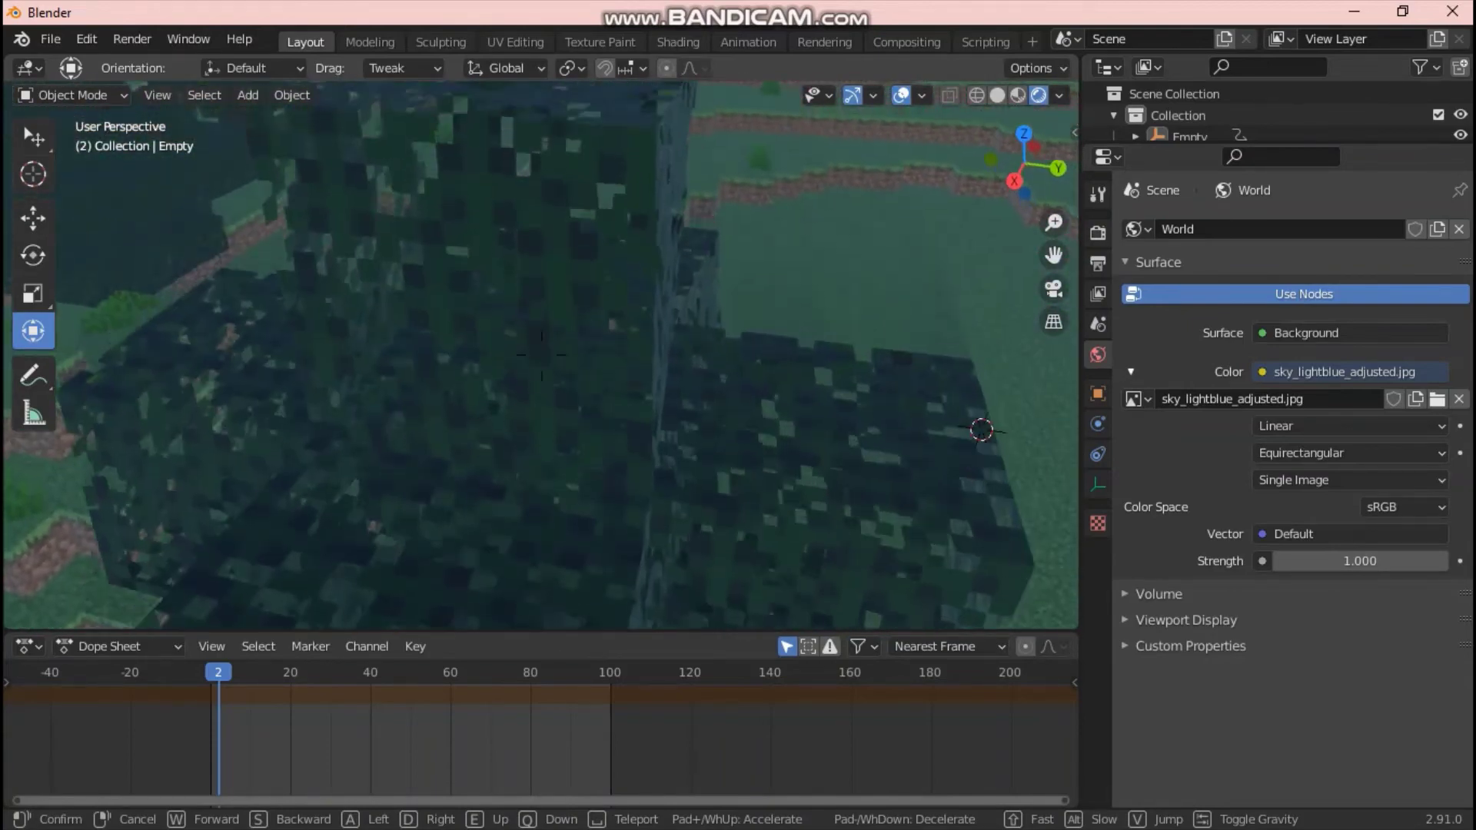
key("e")
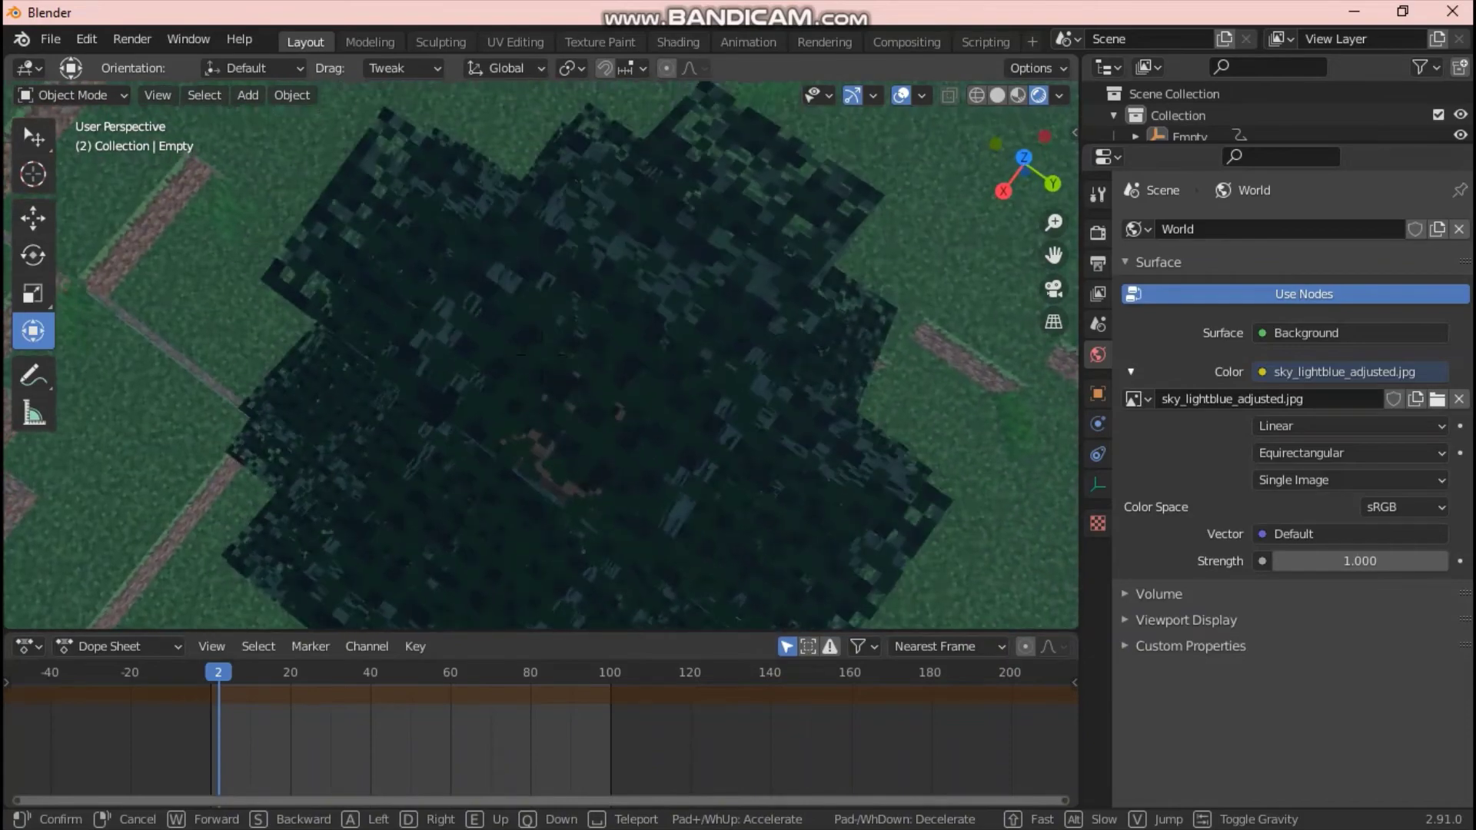
key("w")
key("w")
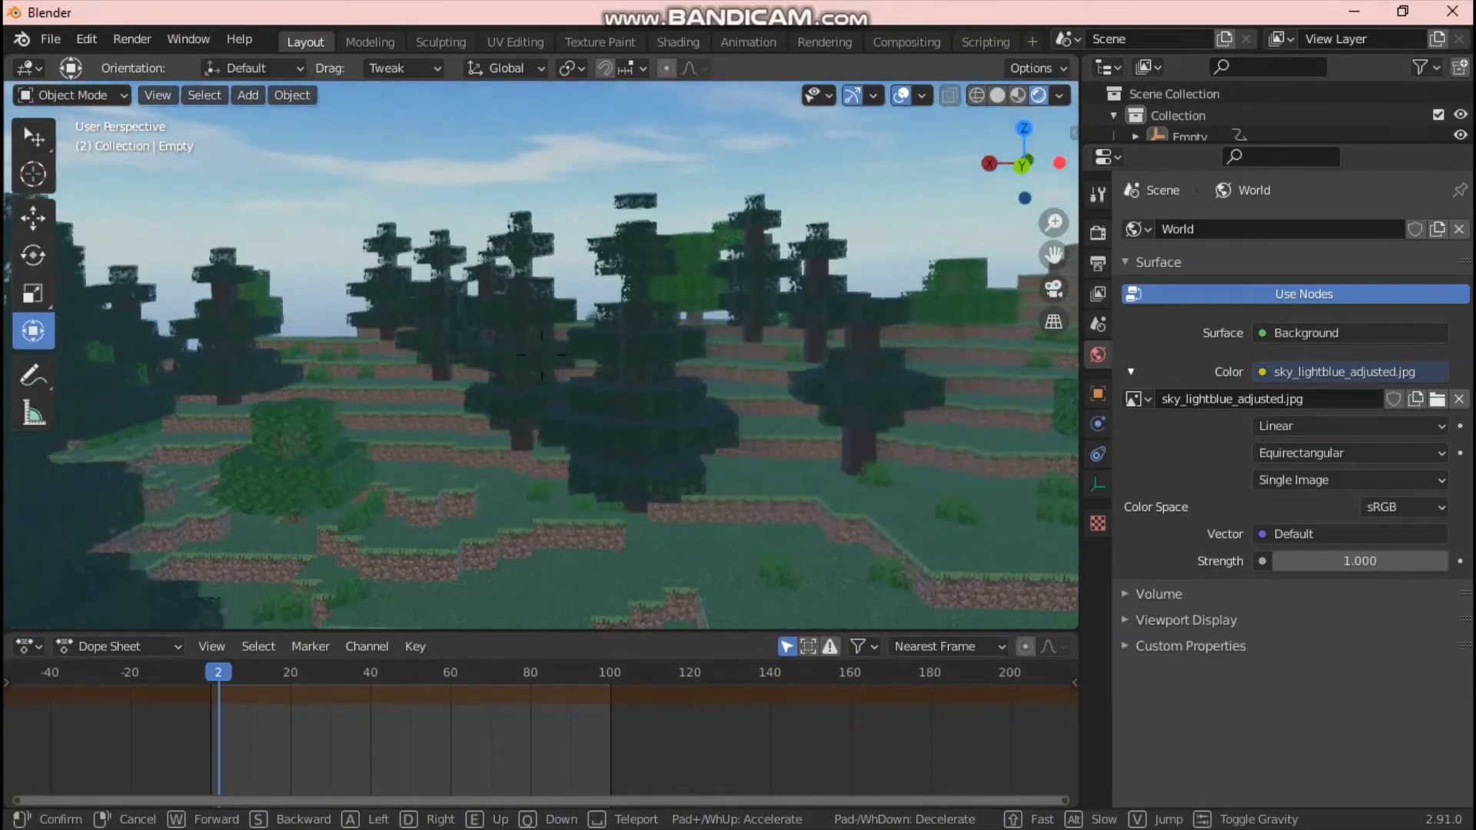
Examine the sky above the forest from a distance, and end the walk at ground level facing the grassy dirt ledge.
key("s")
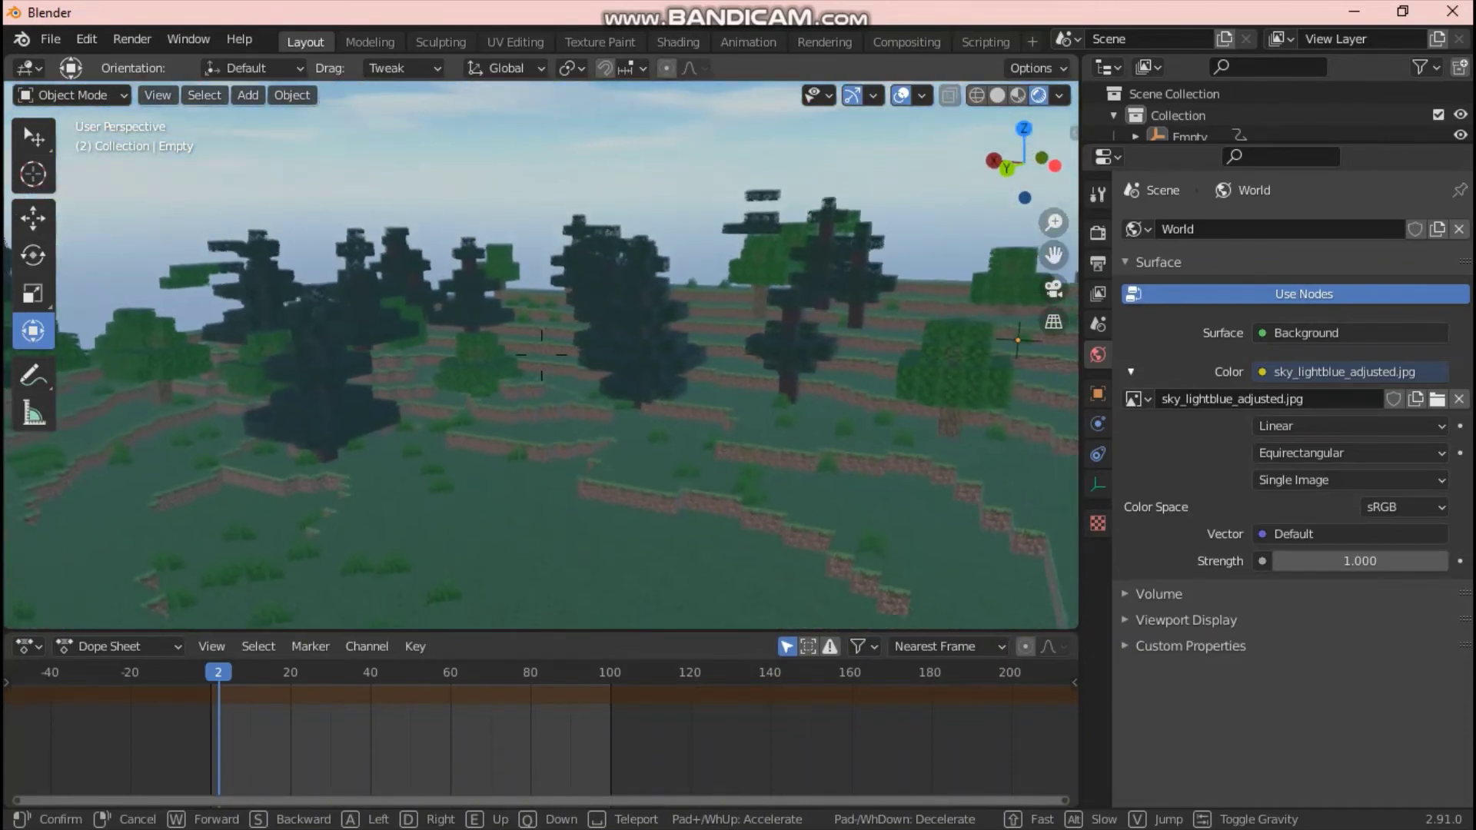
key("s")
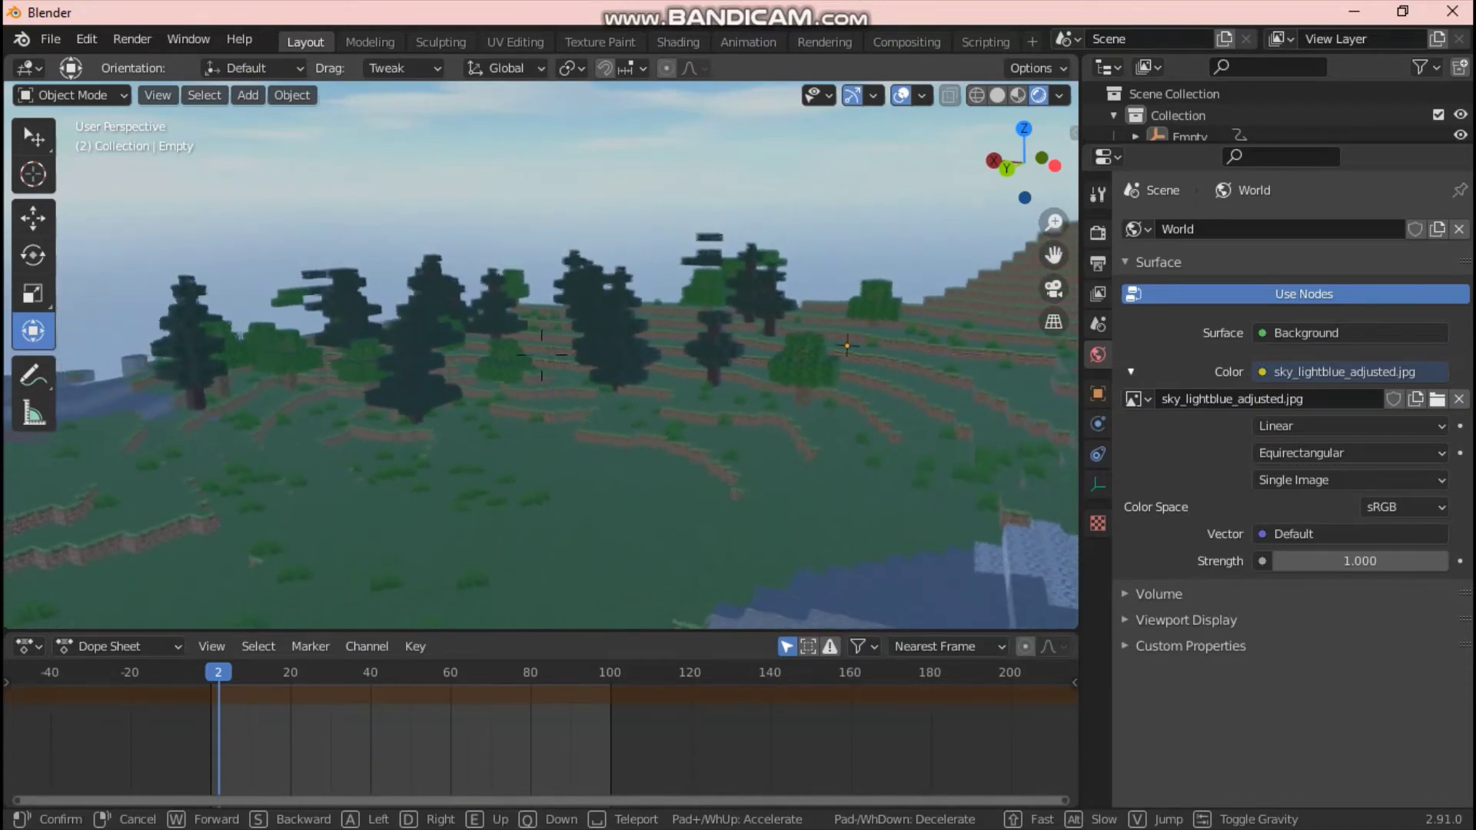
key("a")
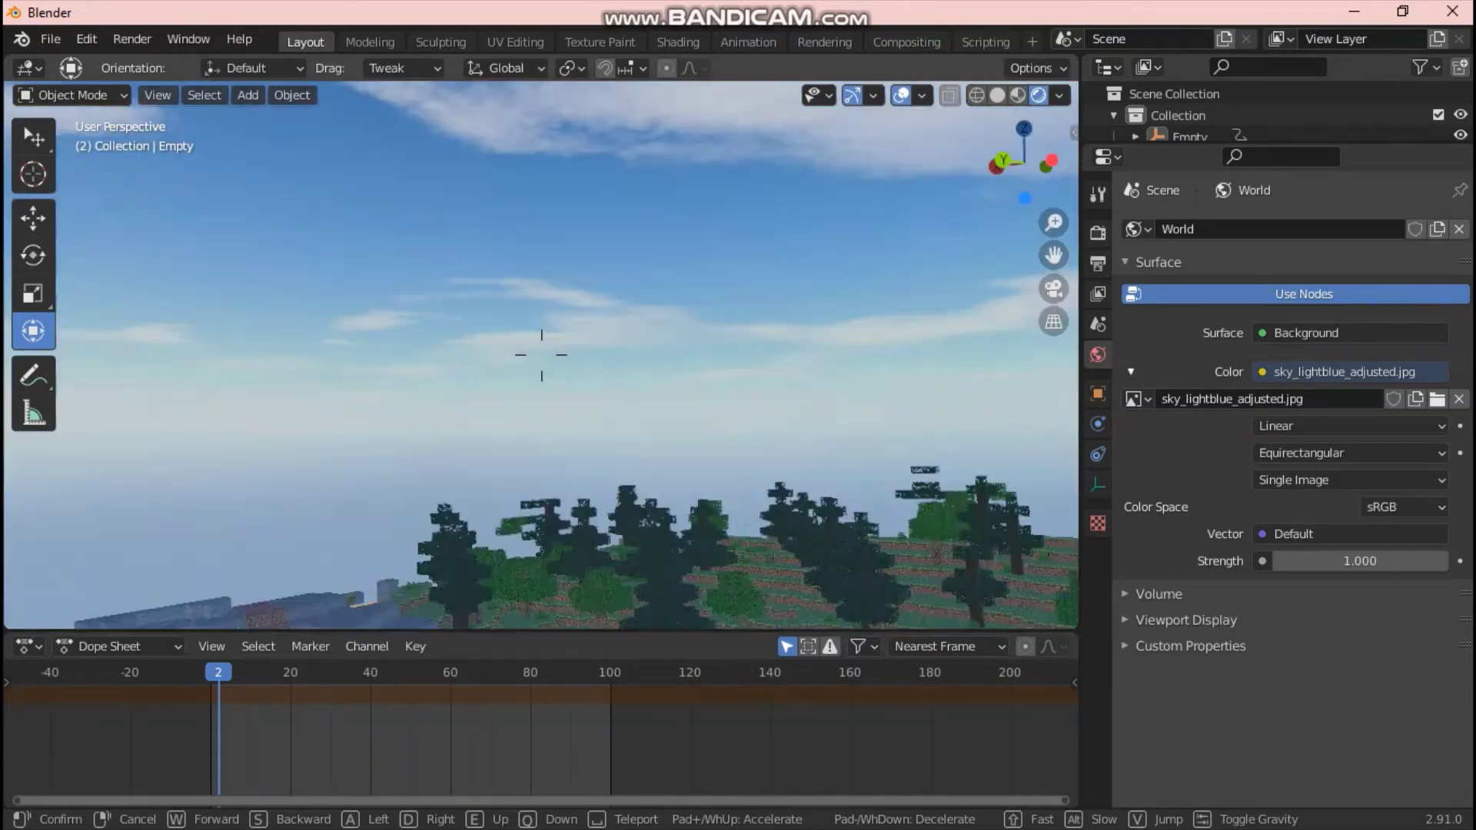
key("w")
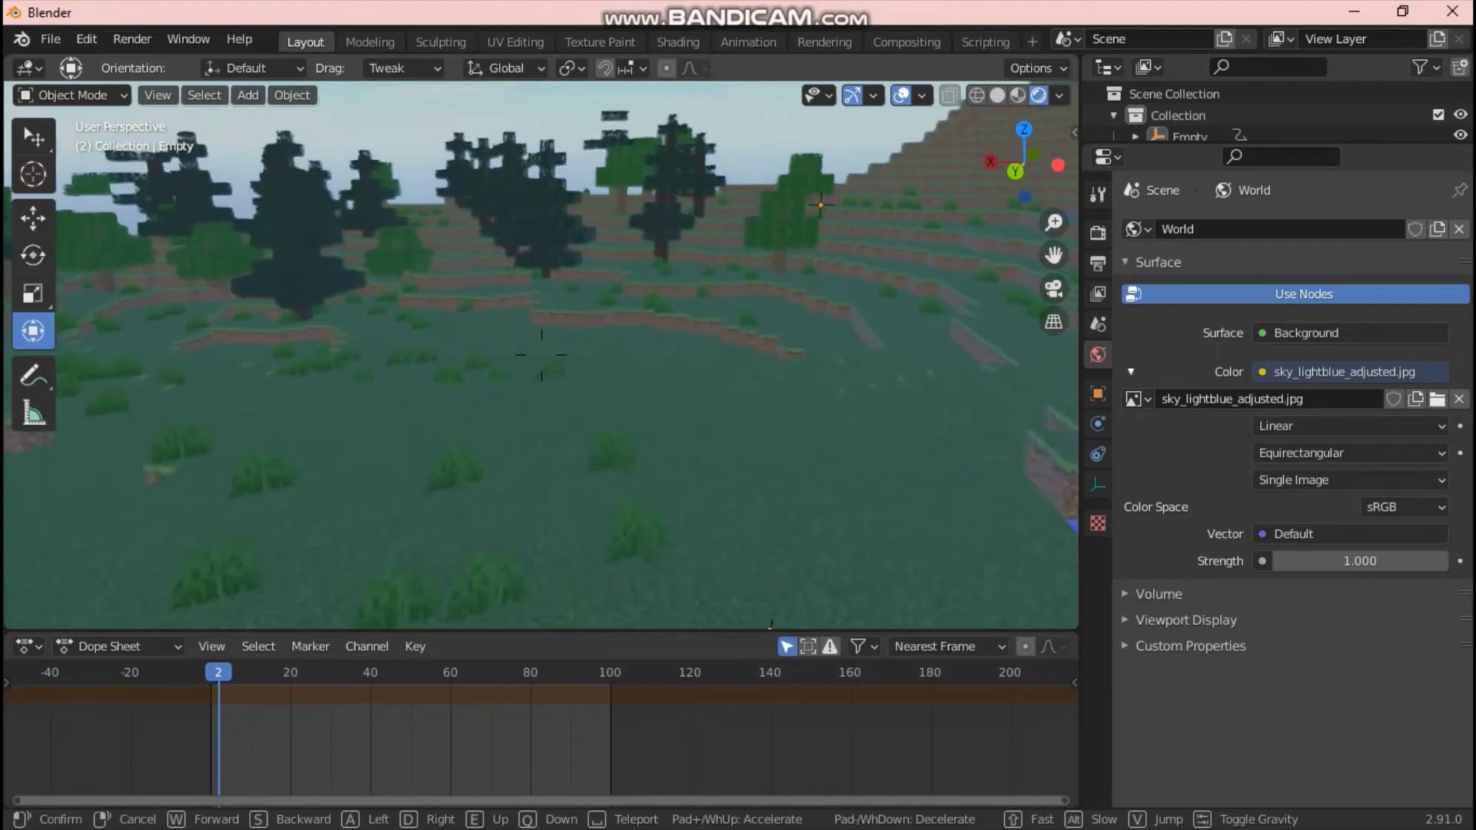
key("w")
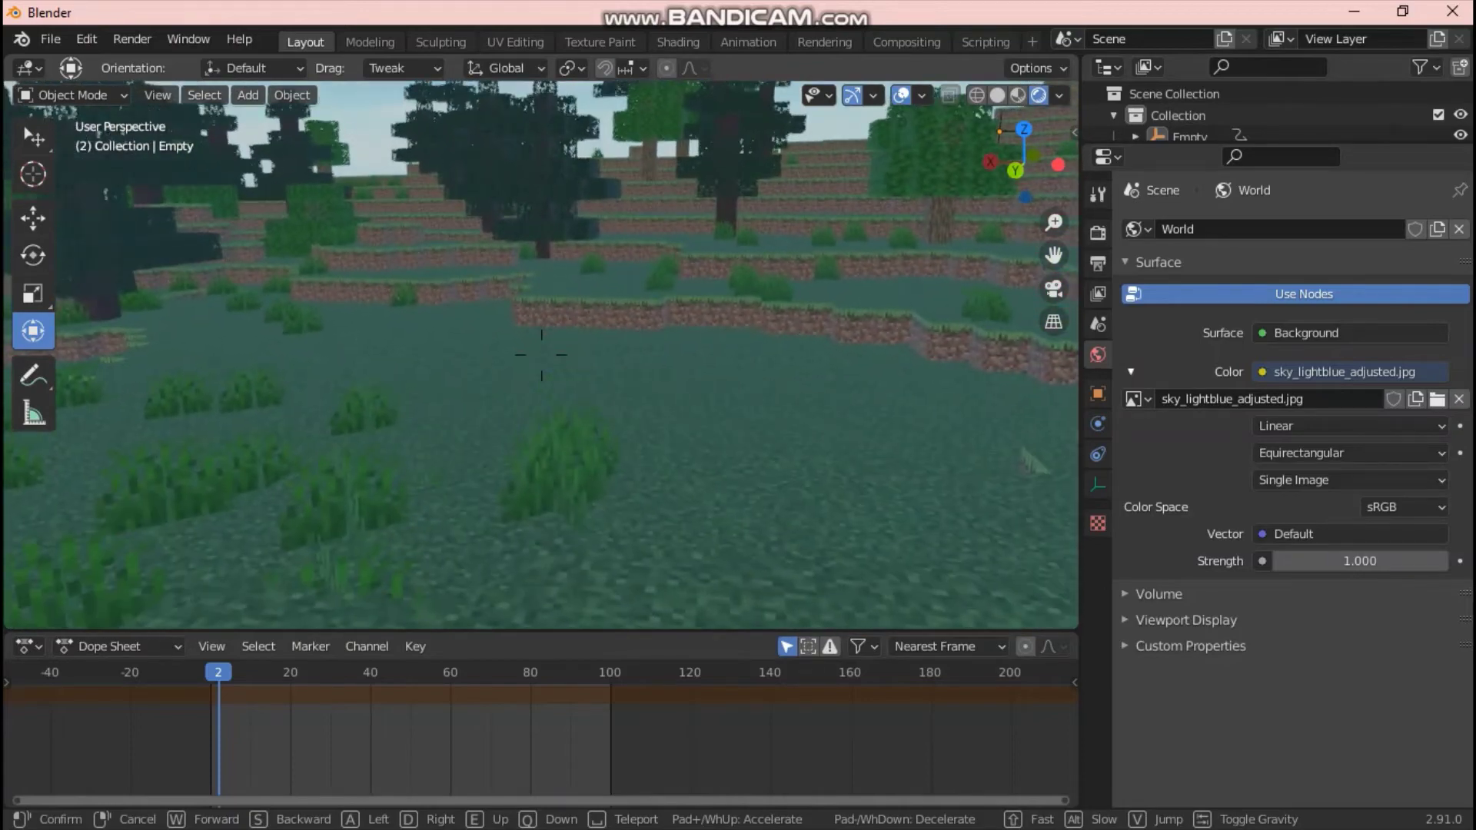
key("w")
key("Return")
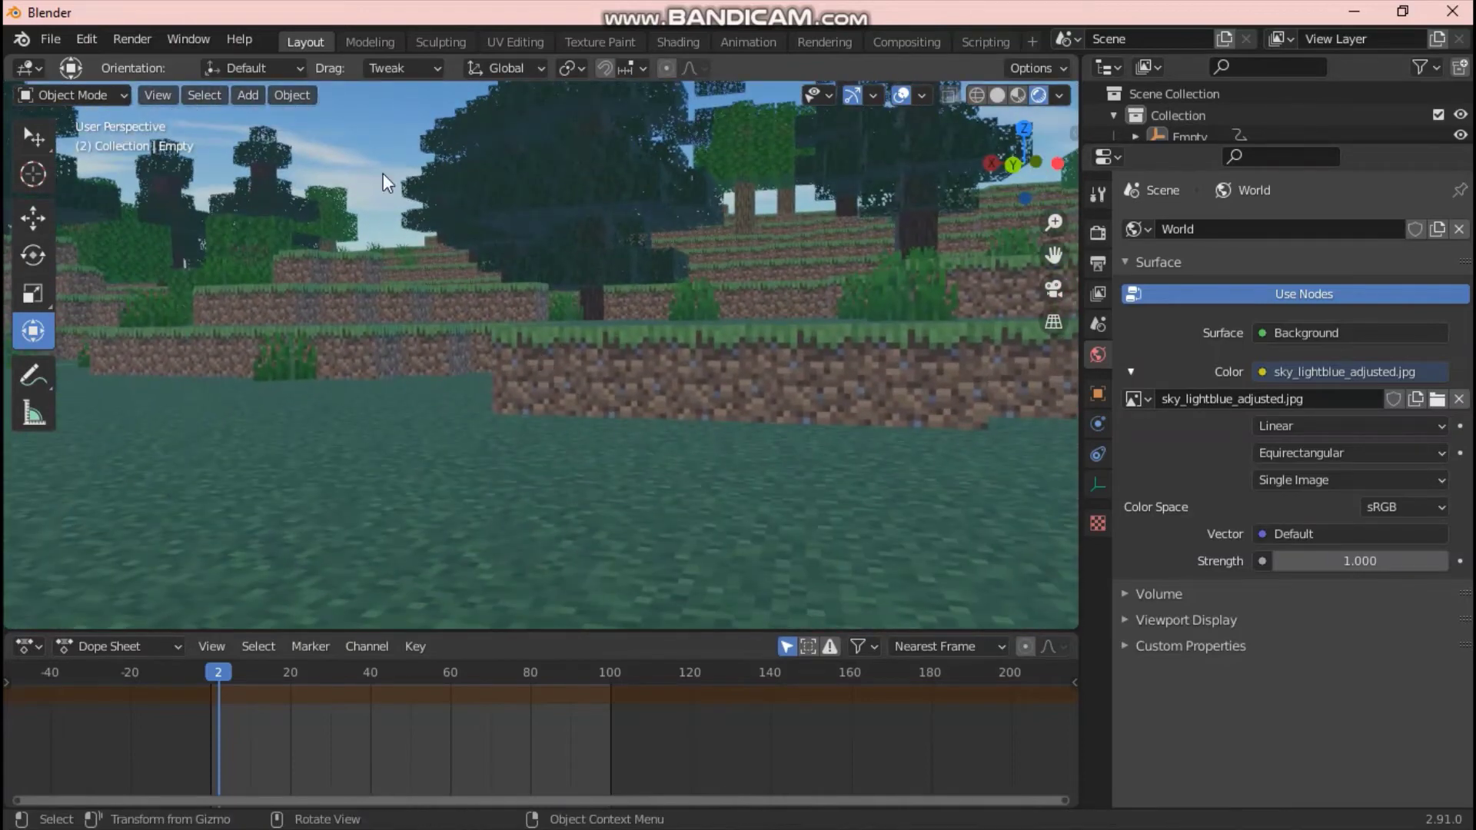
Start appending from Minecraft_Blocks_Rig.blend in the Cycles_Minecraft_Rig BSS Edit V6.5 folder under Documents.
left_click(40, 35)
left_click(40, 35)
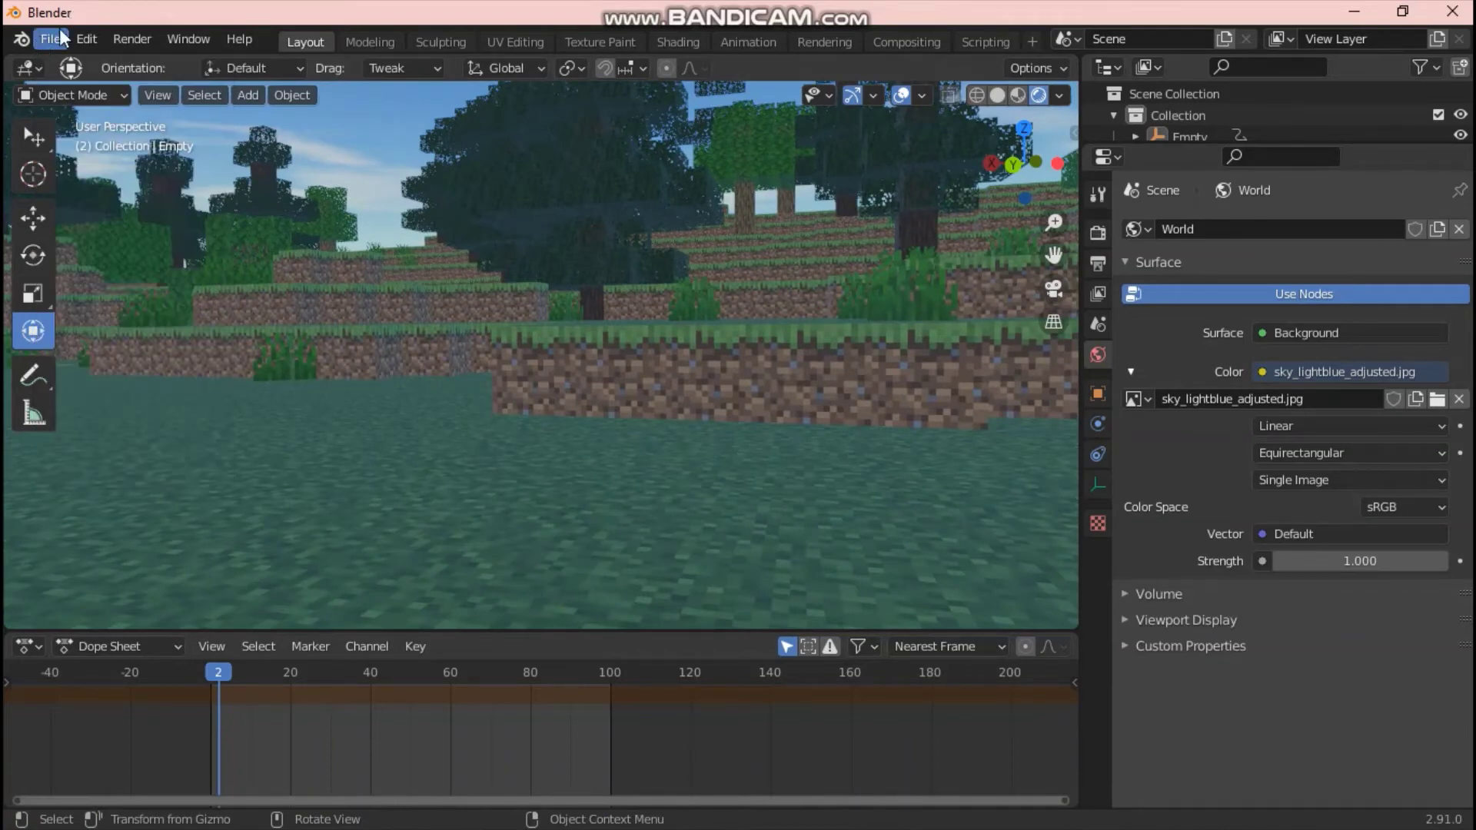
left_click(62, 45)
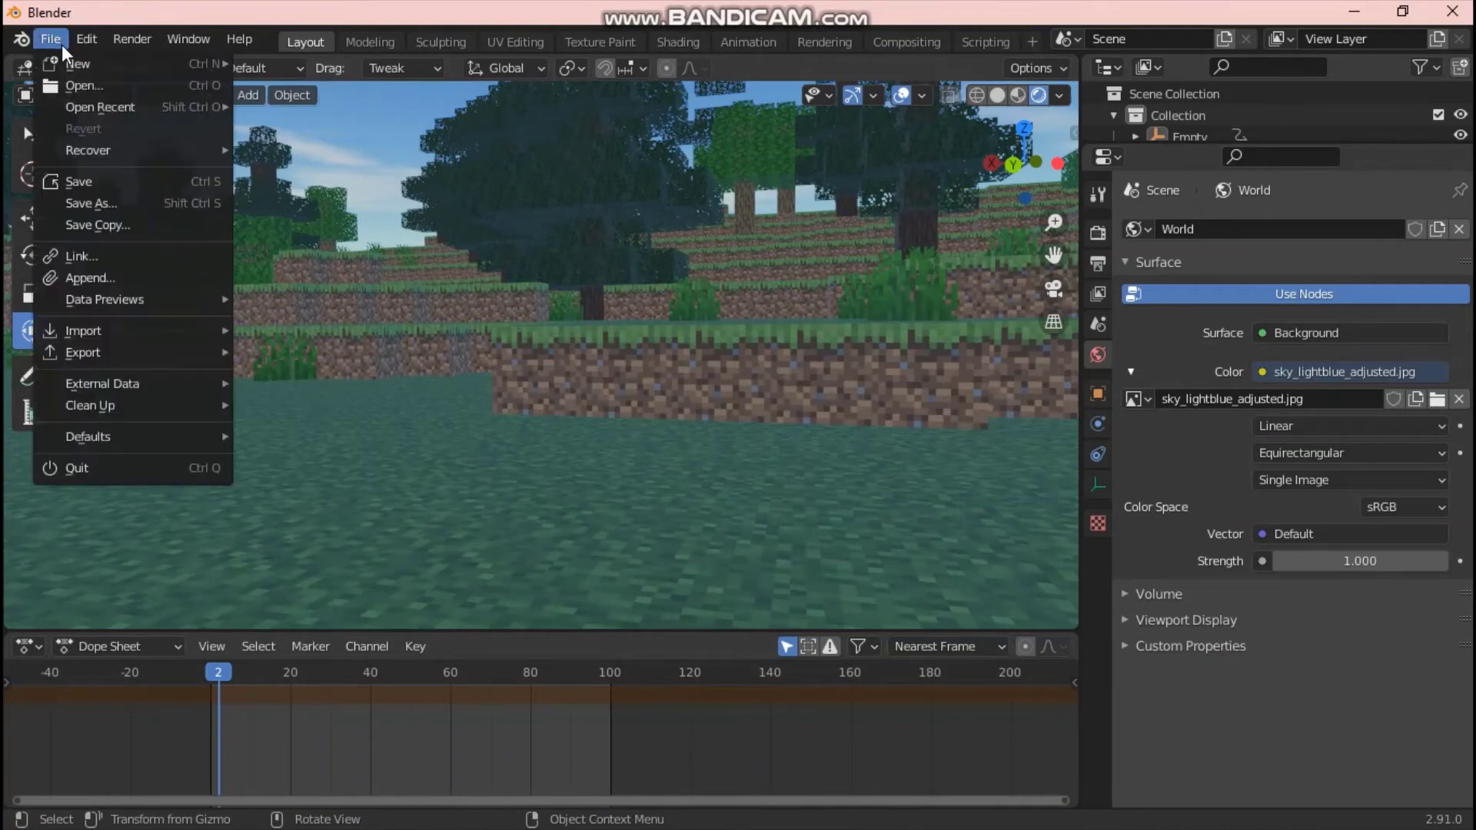
left_click(134, 278)
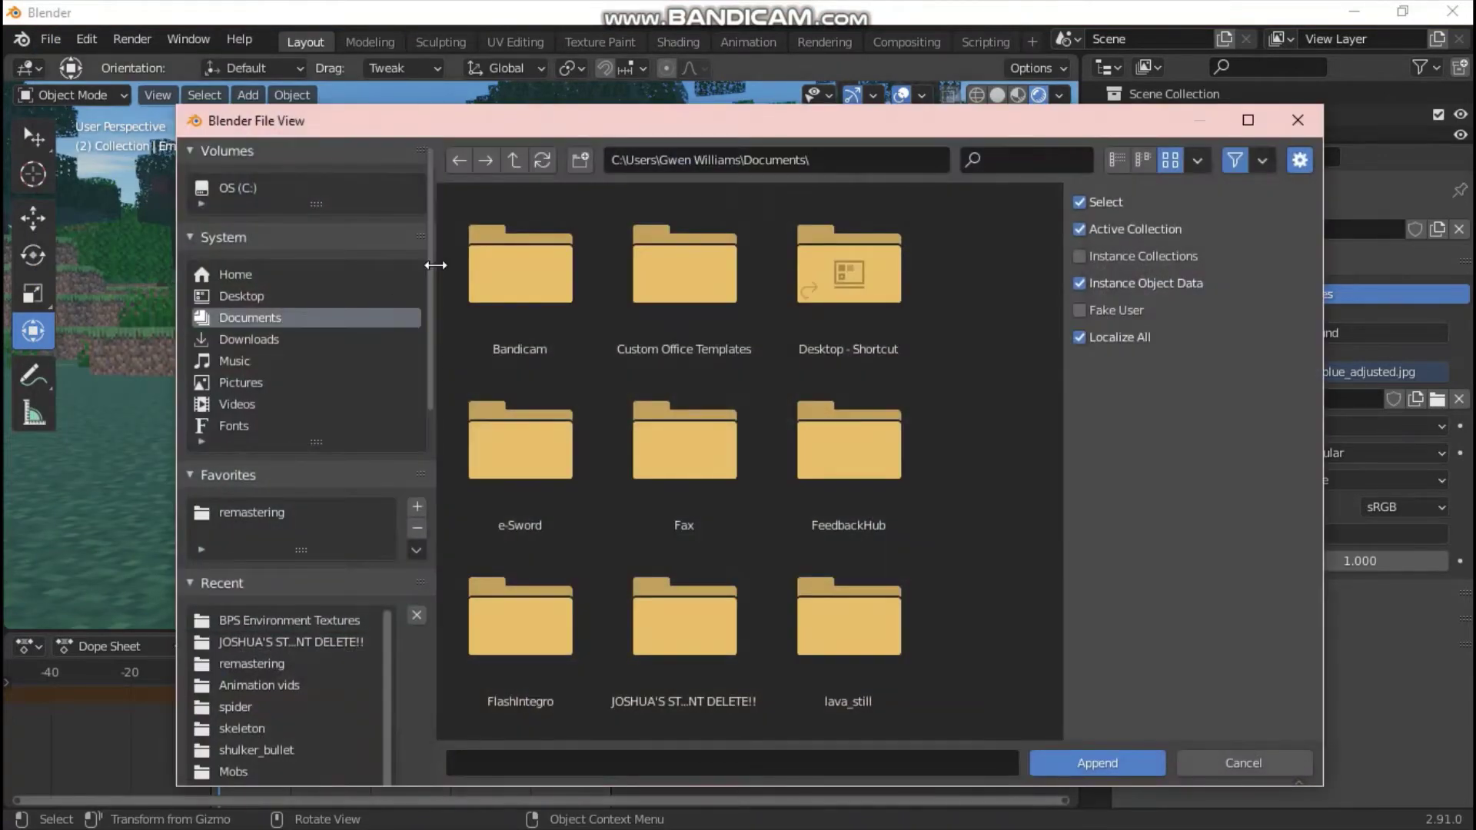
scroll(538, 307, "down", 1)
left_click(706, 582)
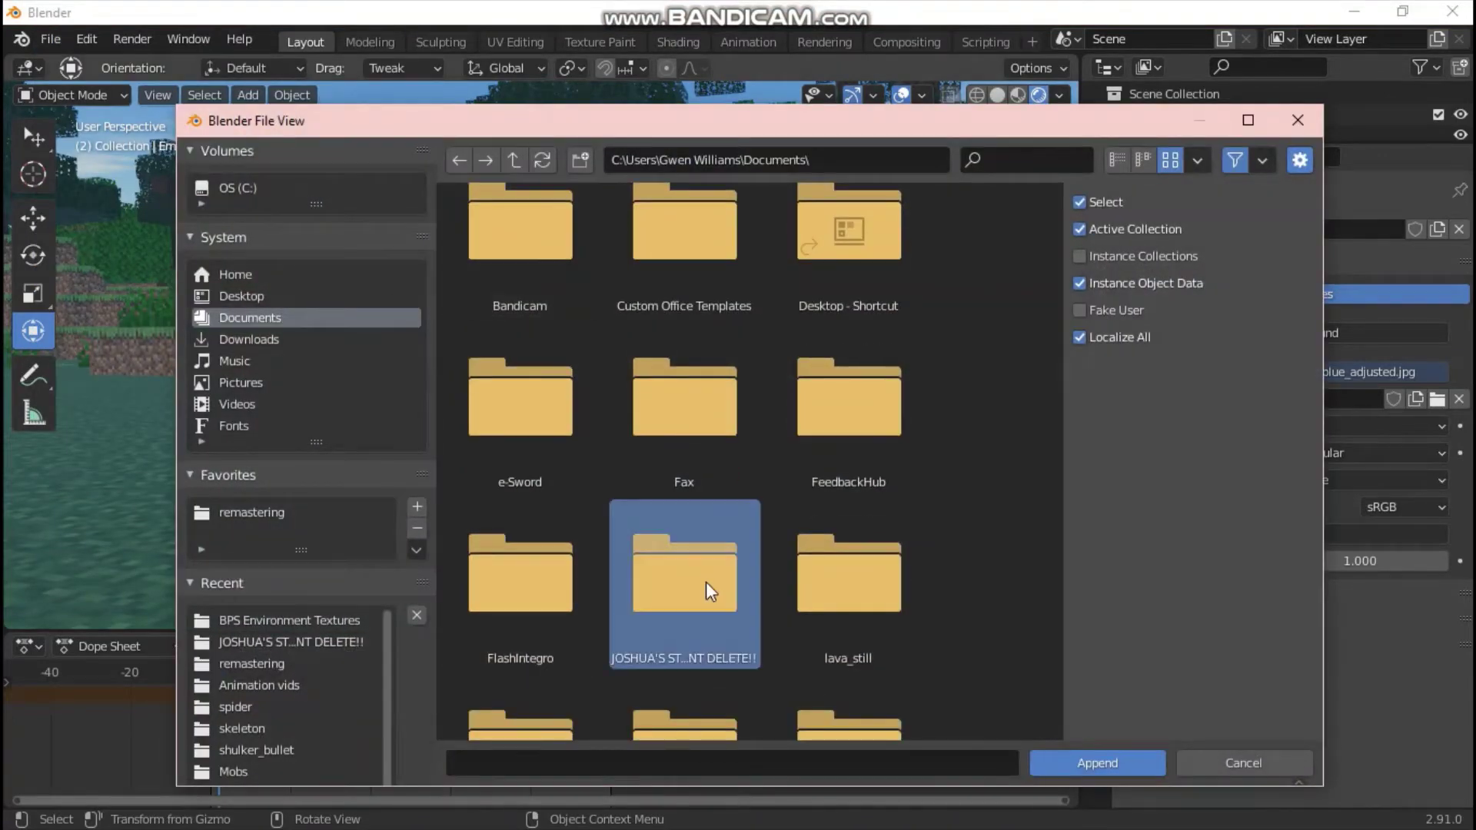
left_click(705, 583)
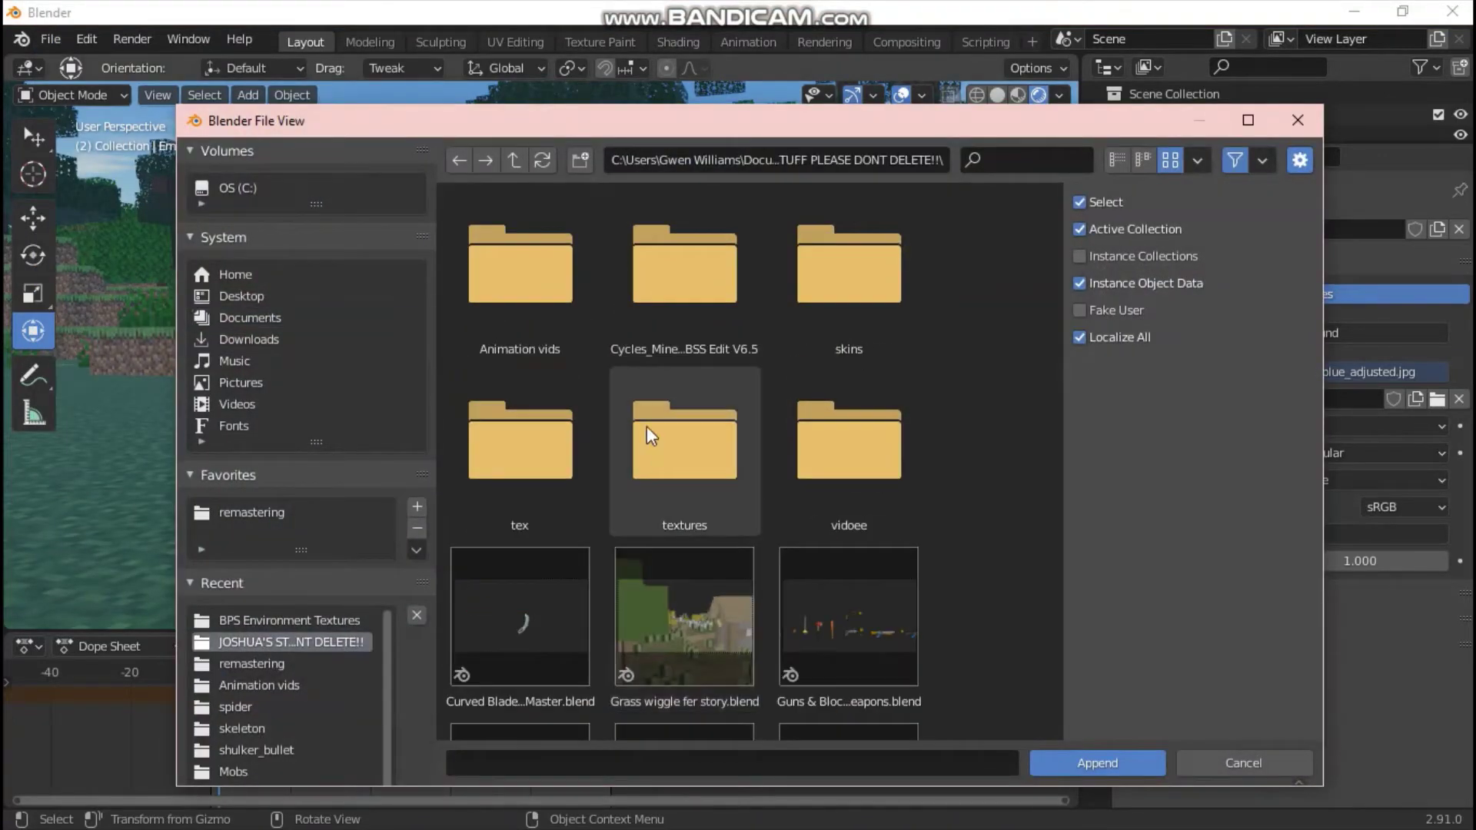
double_click(709, 305)
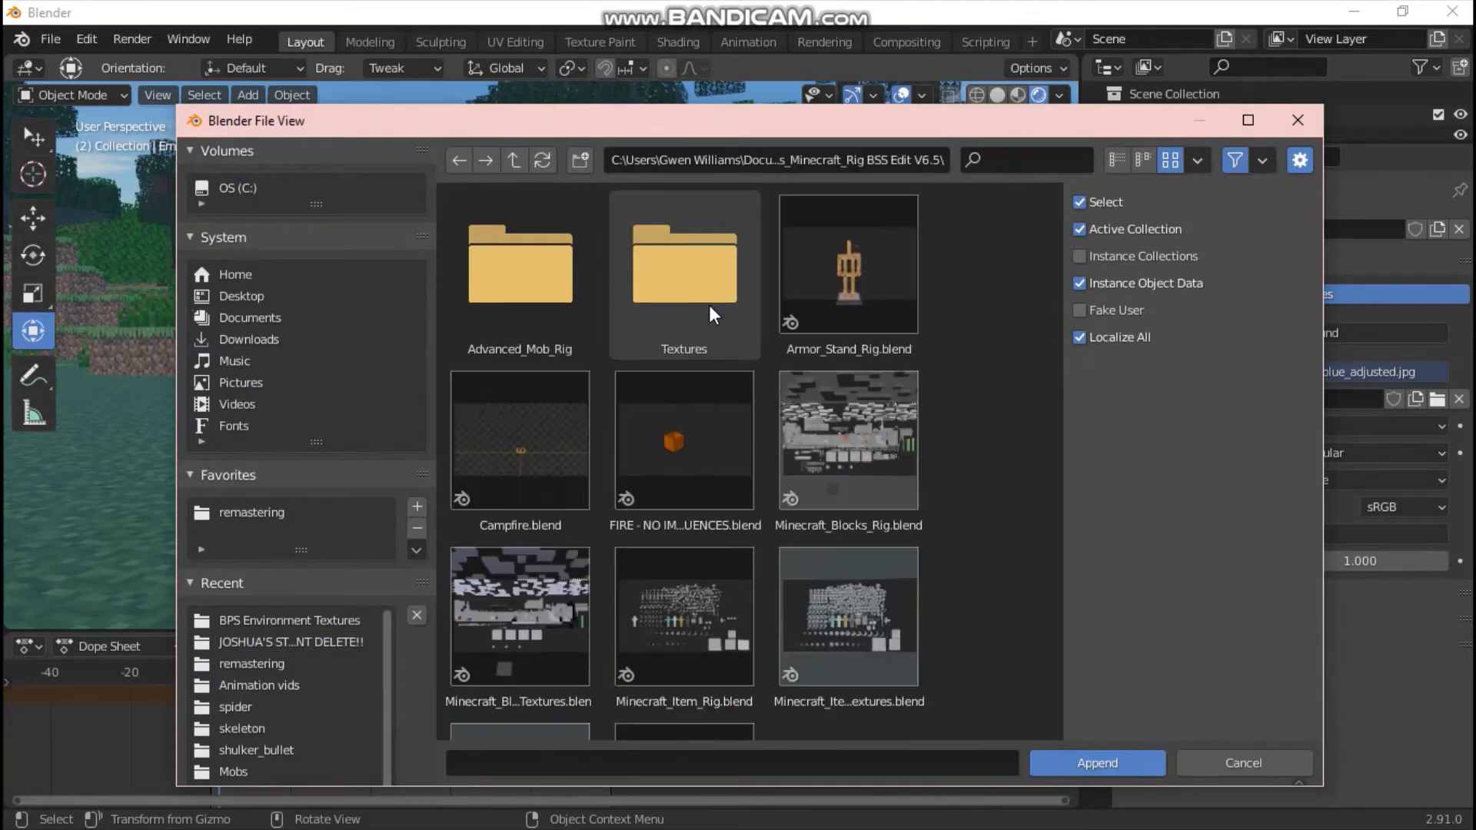
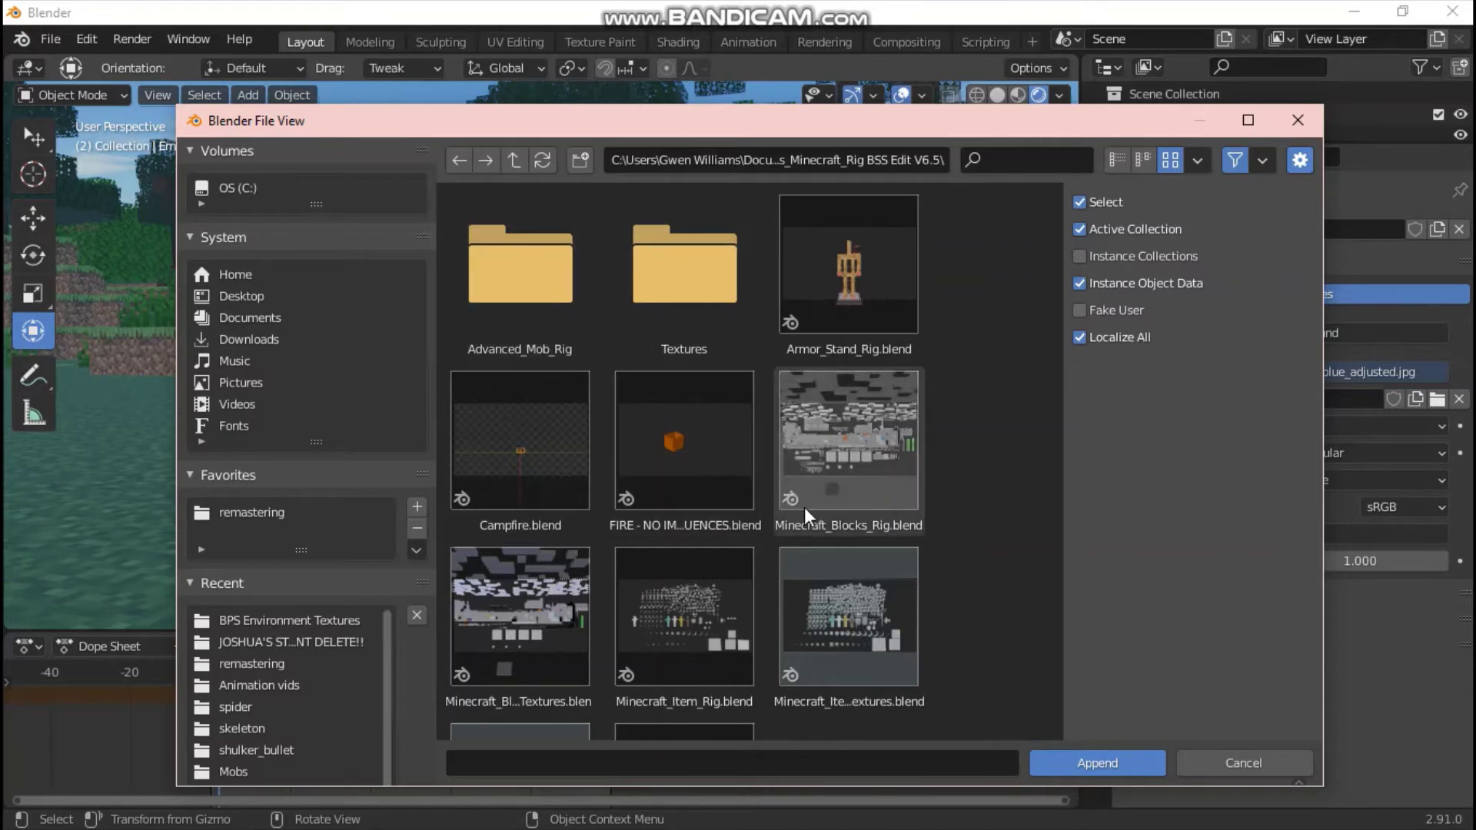
double_click(846, 416)
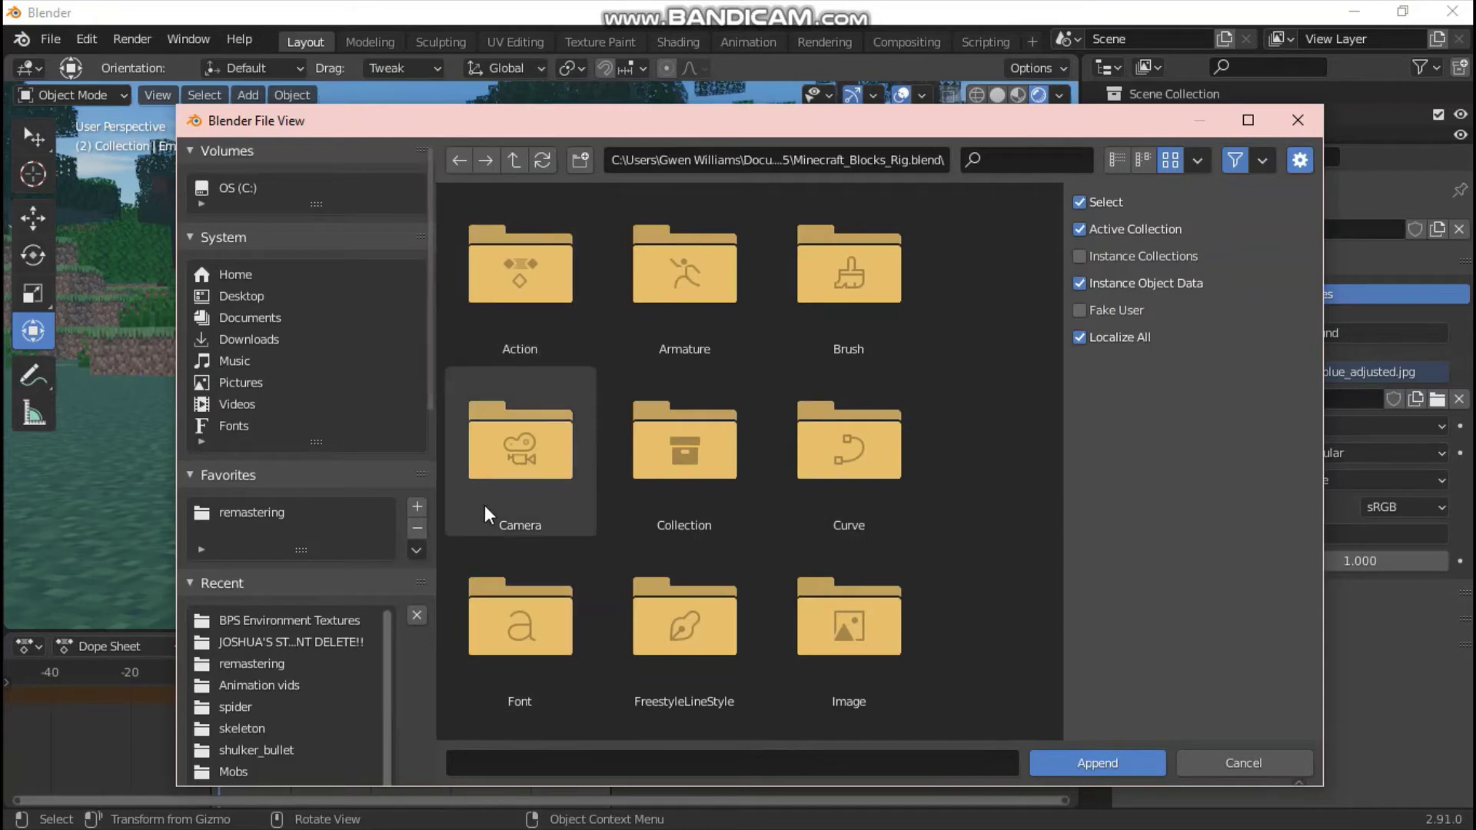
Search the file's Object data for "torch" and append the Torch object to the scene.
left_click(667, 461)
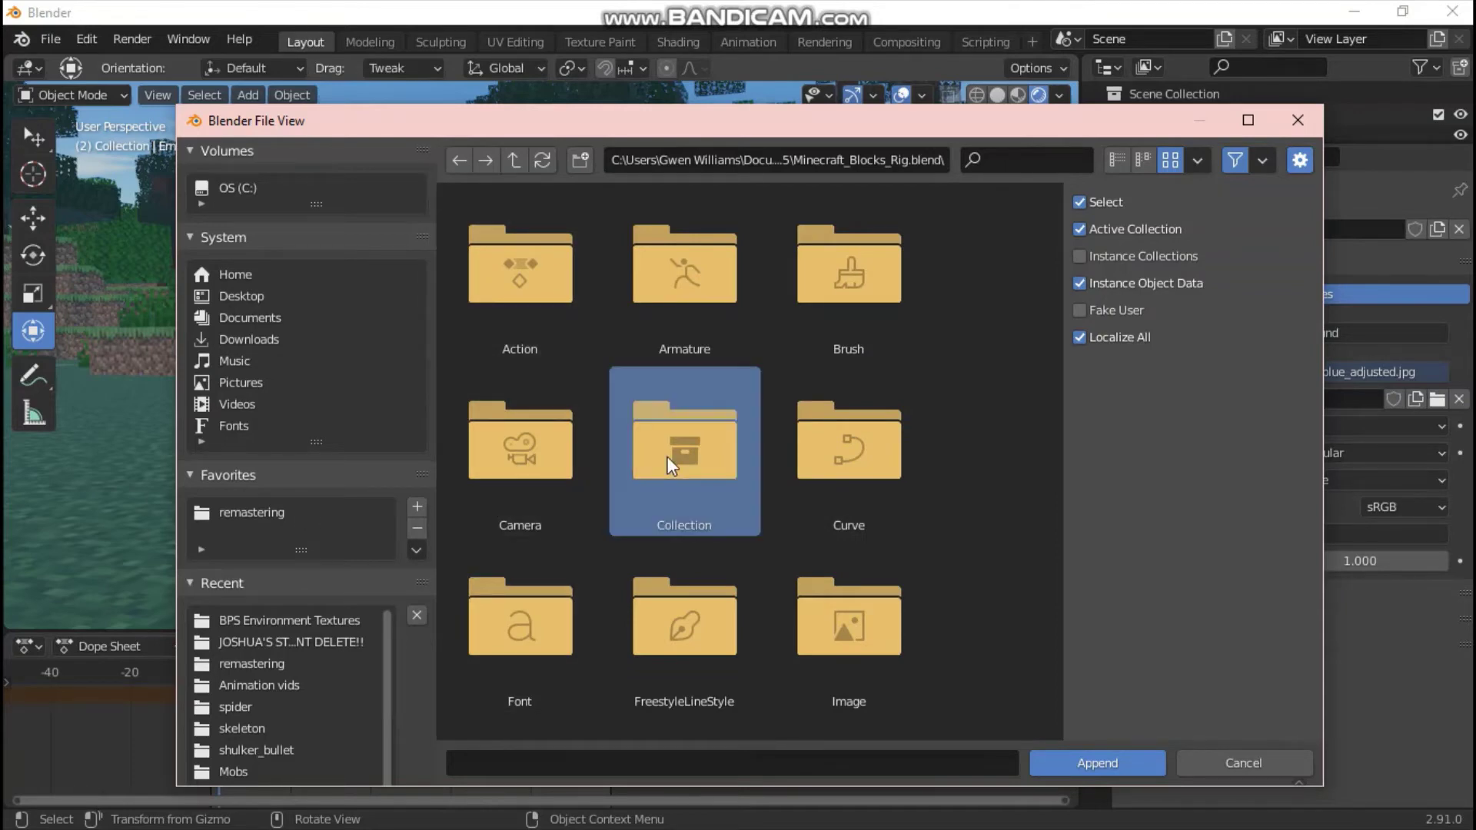
scroll(667, 602, "down", 5)
double_click(674, 621)
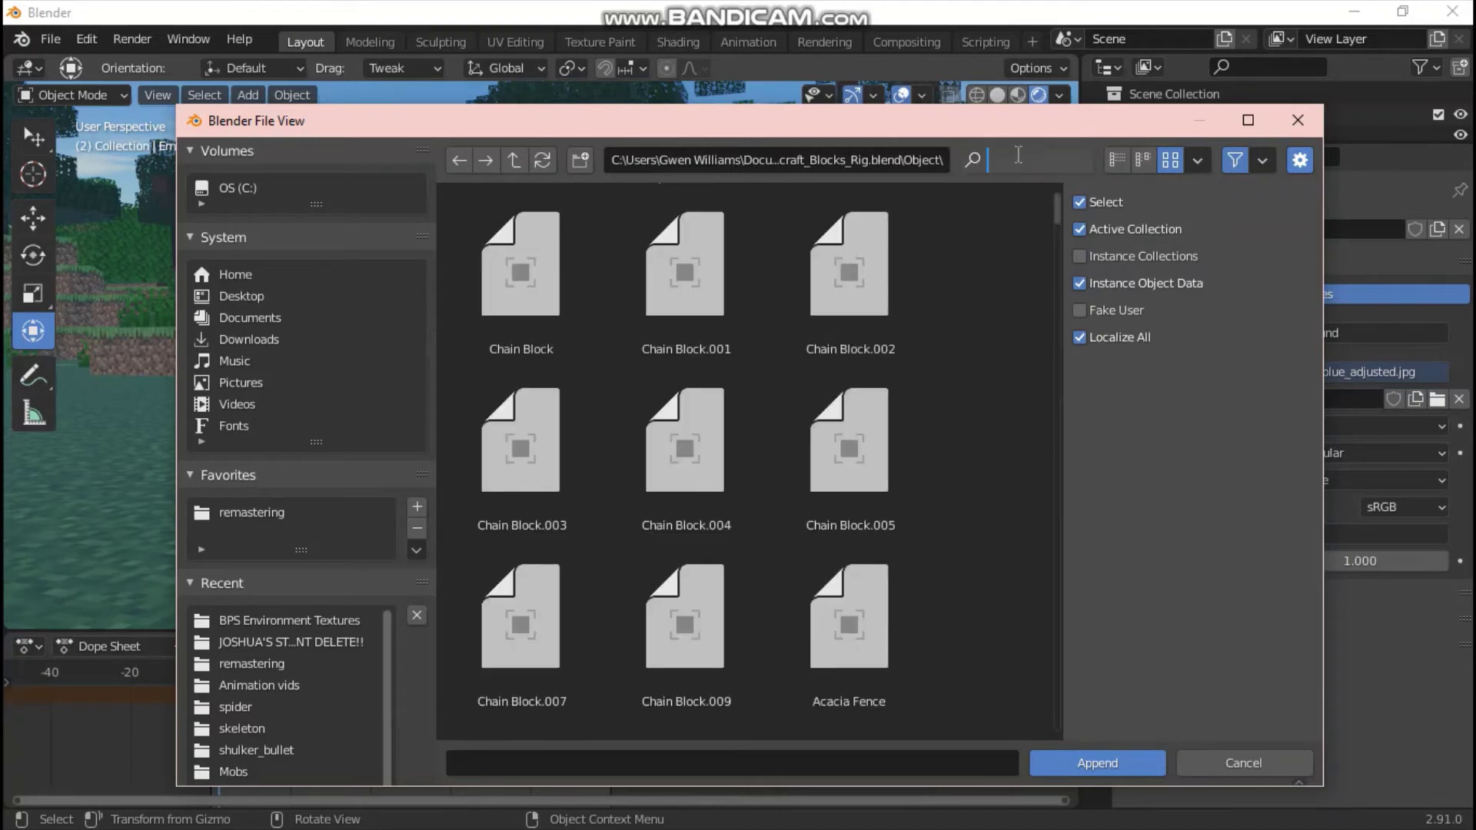
type("t")
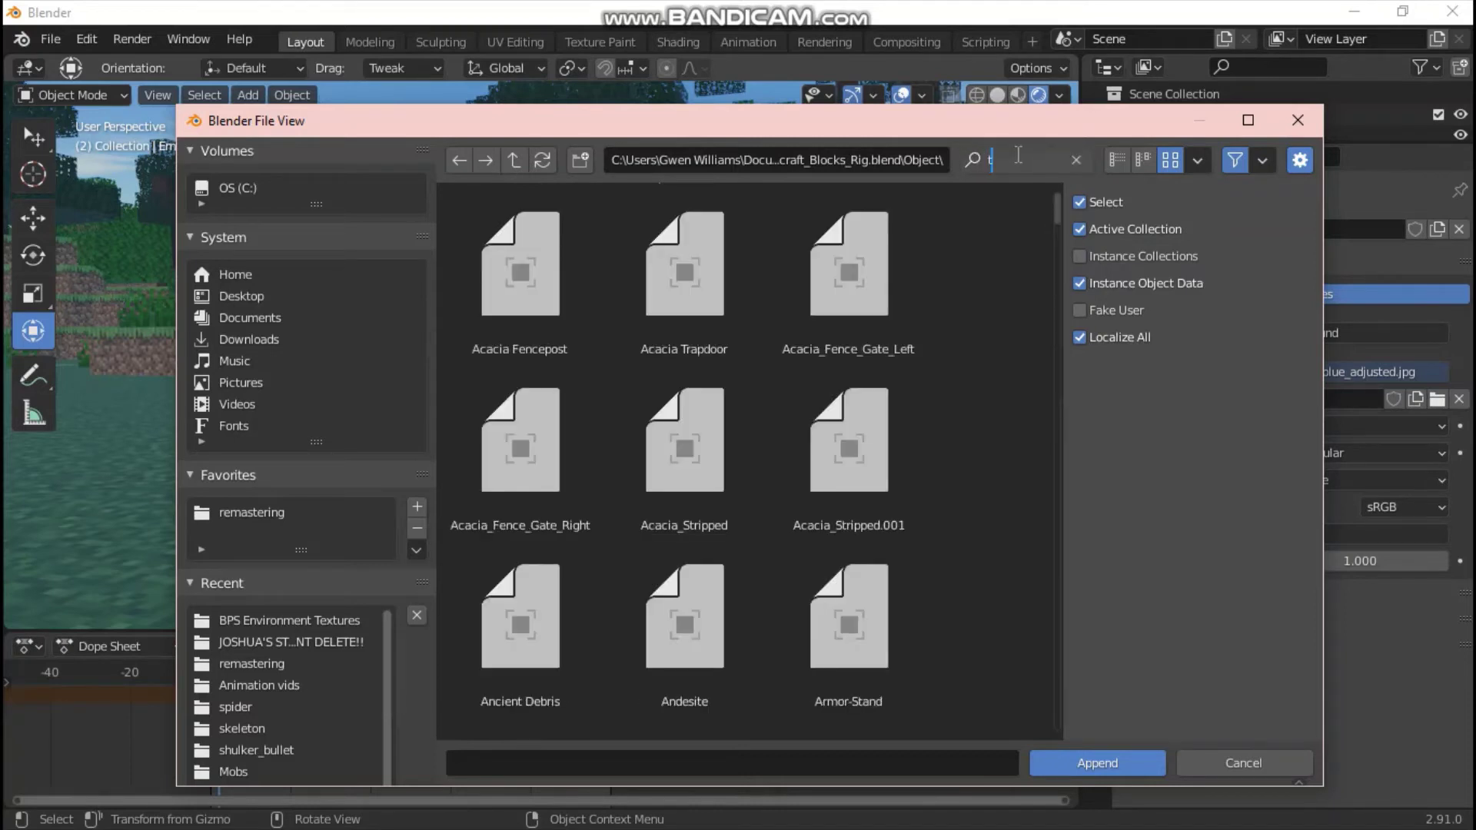
type("or")
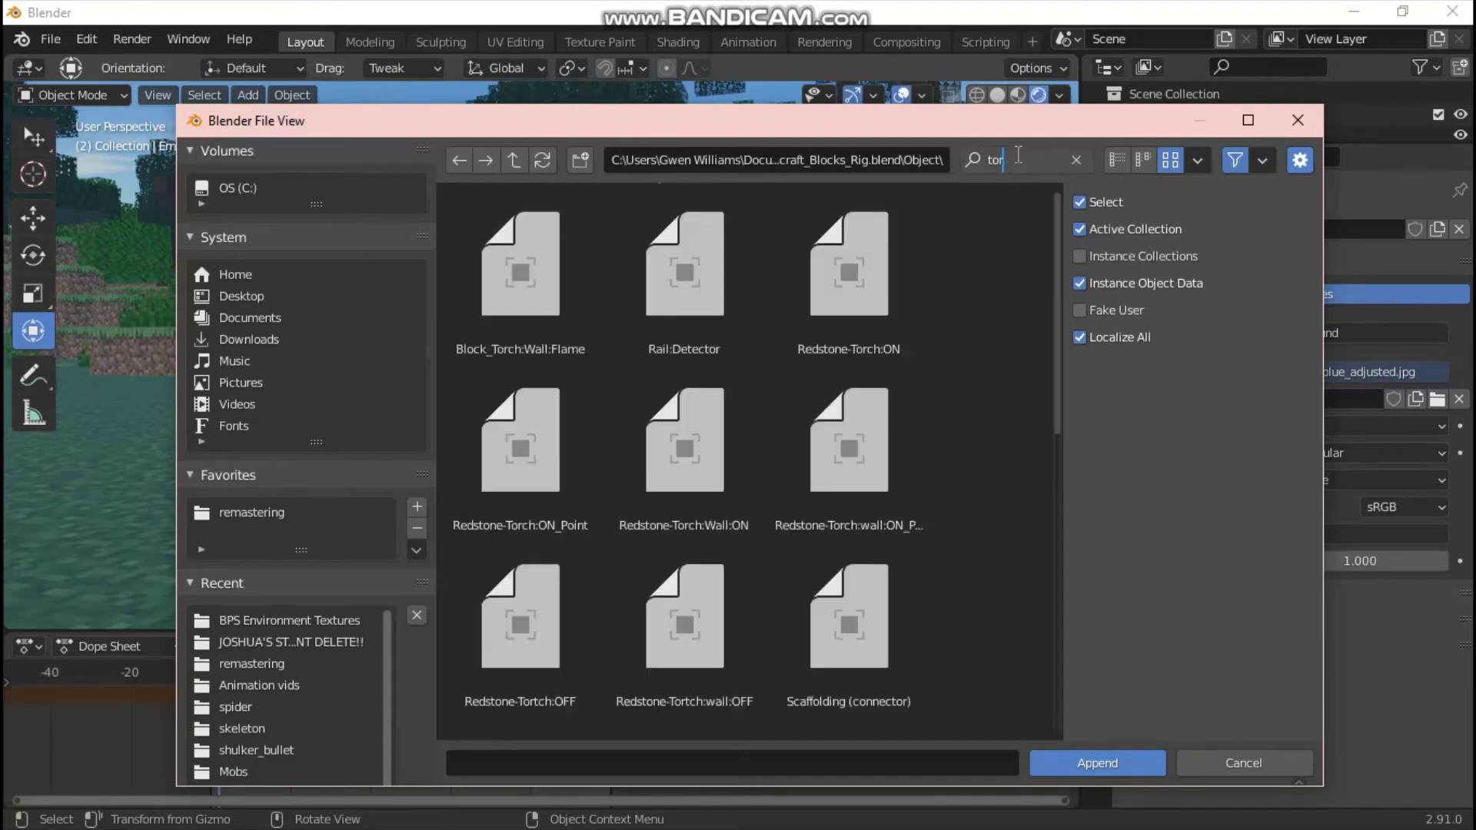
type("ch")
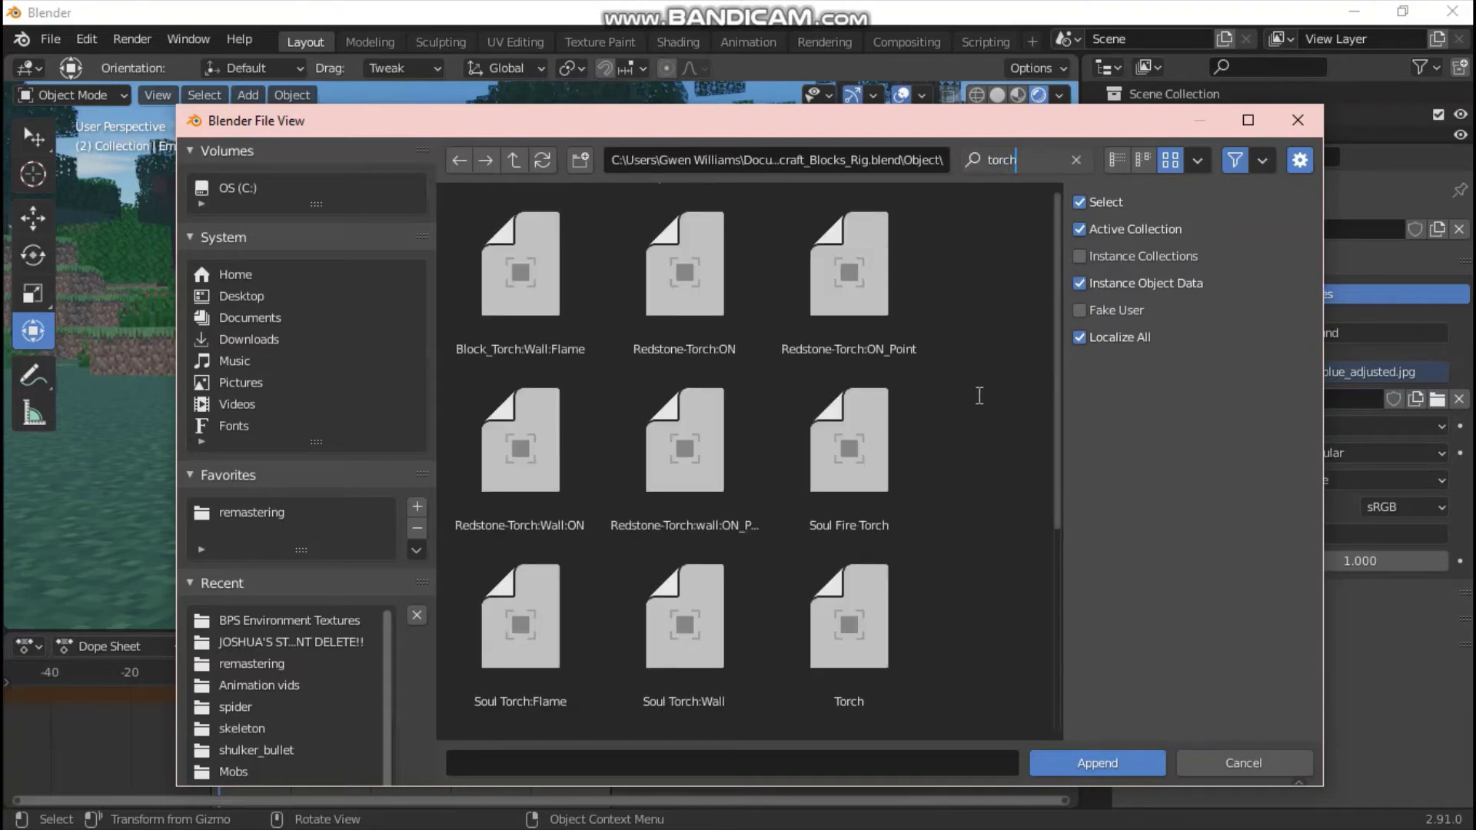
key("Return")
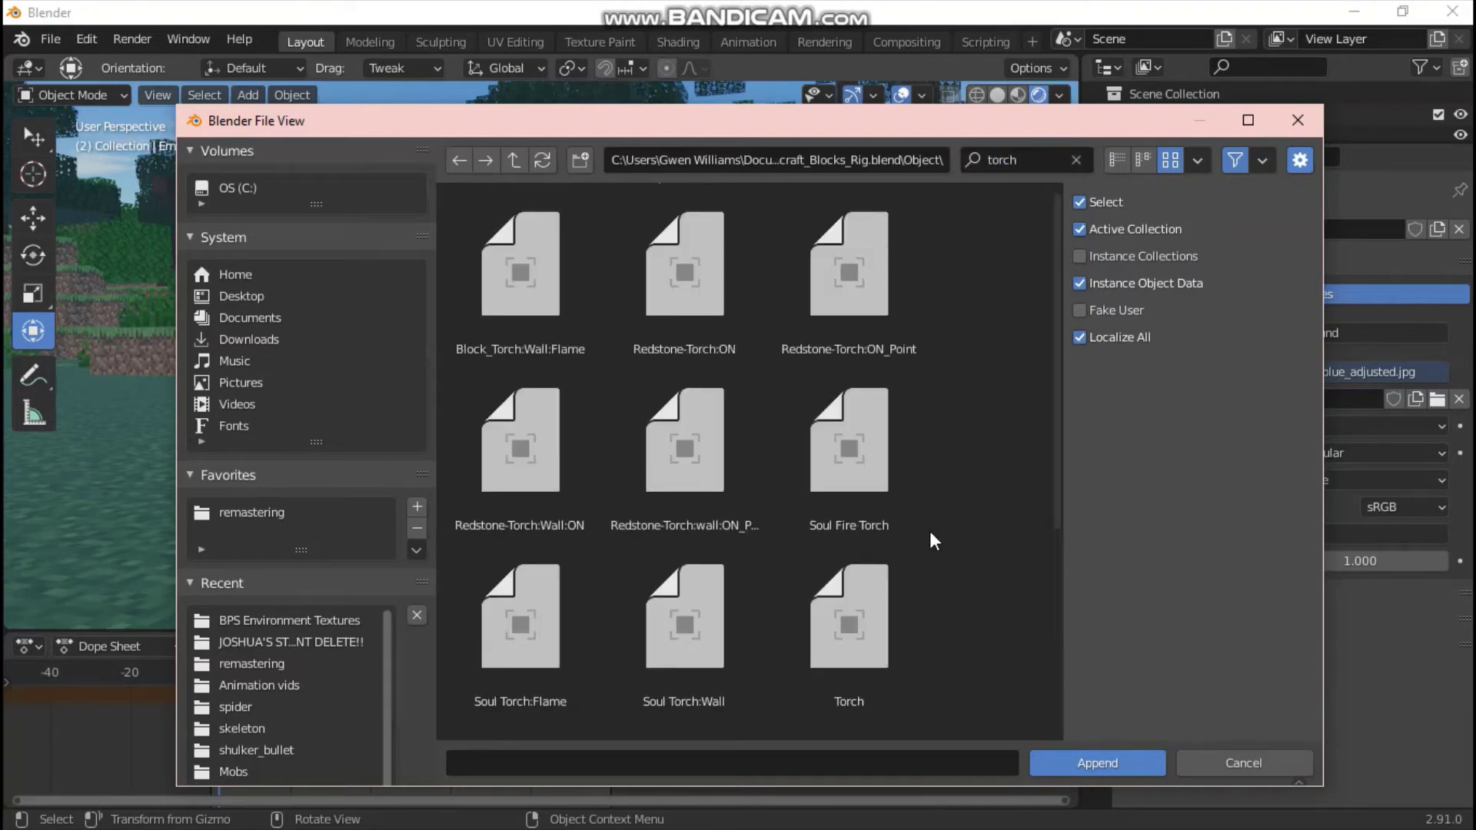
scroll(849, 634, "down", 1)
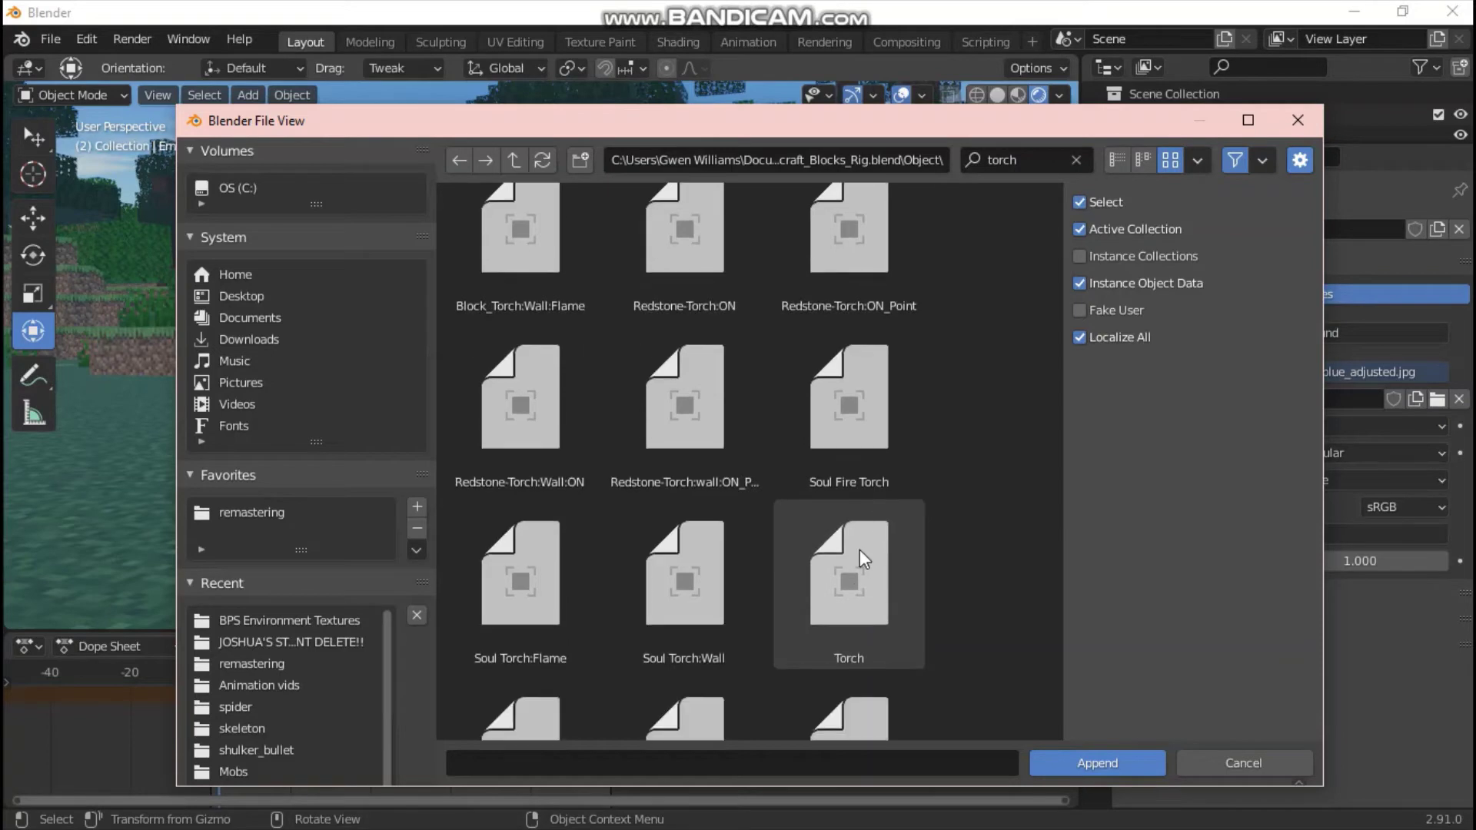
double_click(837, 558)
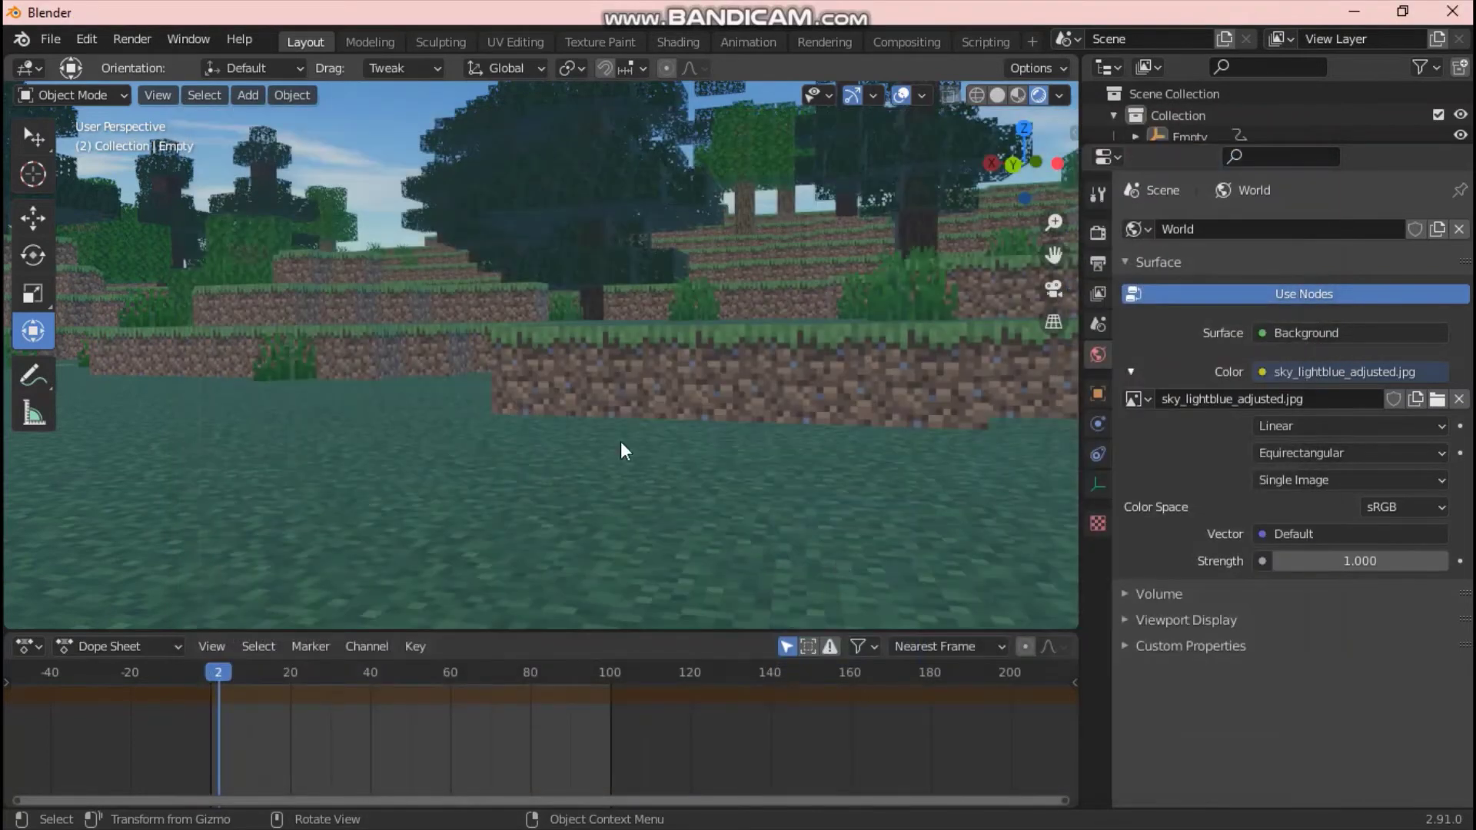
Place the 3D cursor on the grass in front of the dirt ledge and snap the appended torch to it.
scroll(615, 407, "down", 15)
scroll(615, 408, "up", 6)
scroll(615, 408, "down", 10)
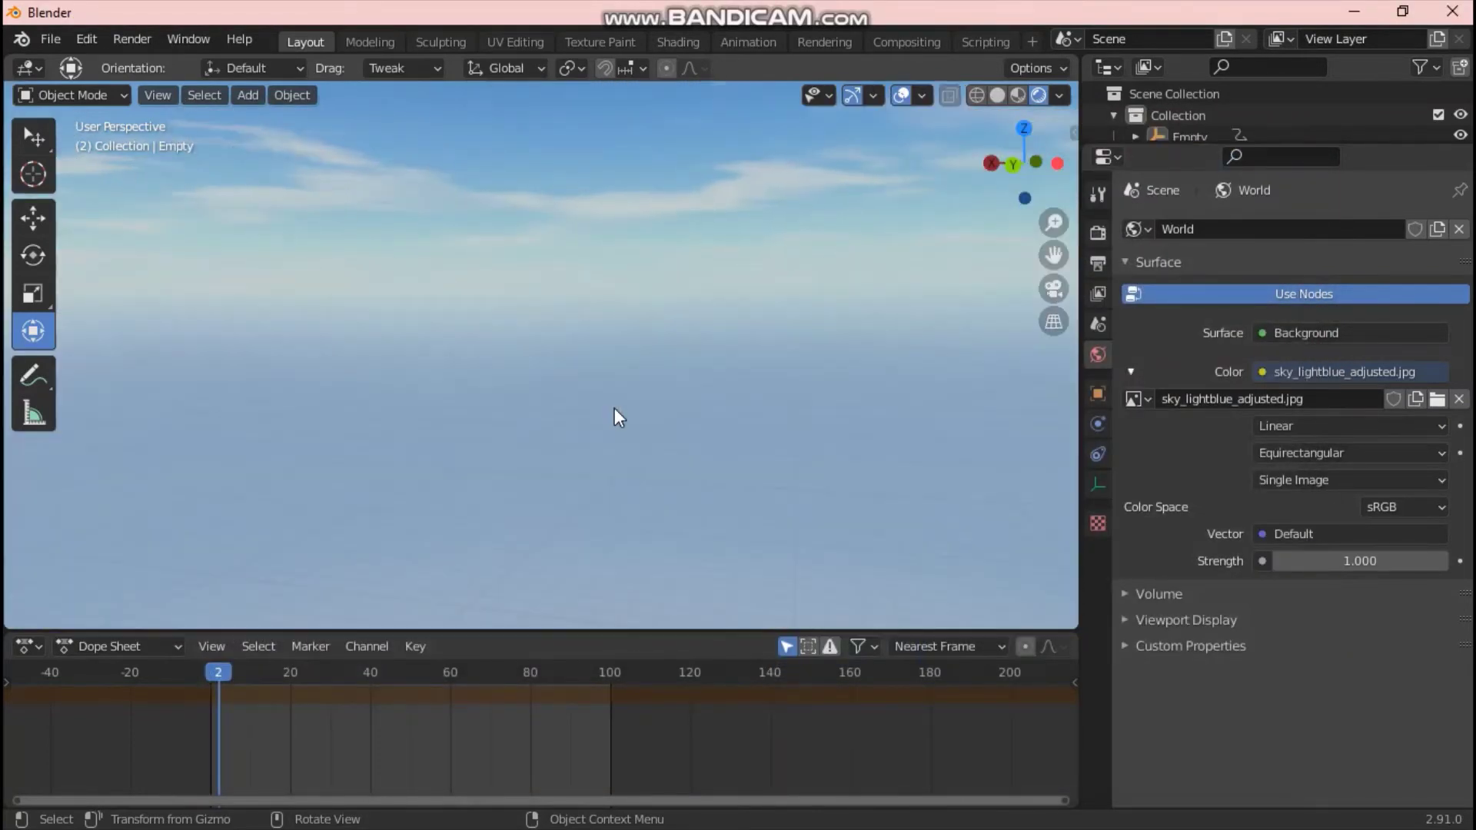
scroll(612, 412, "up", 10)
key("w")
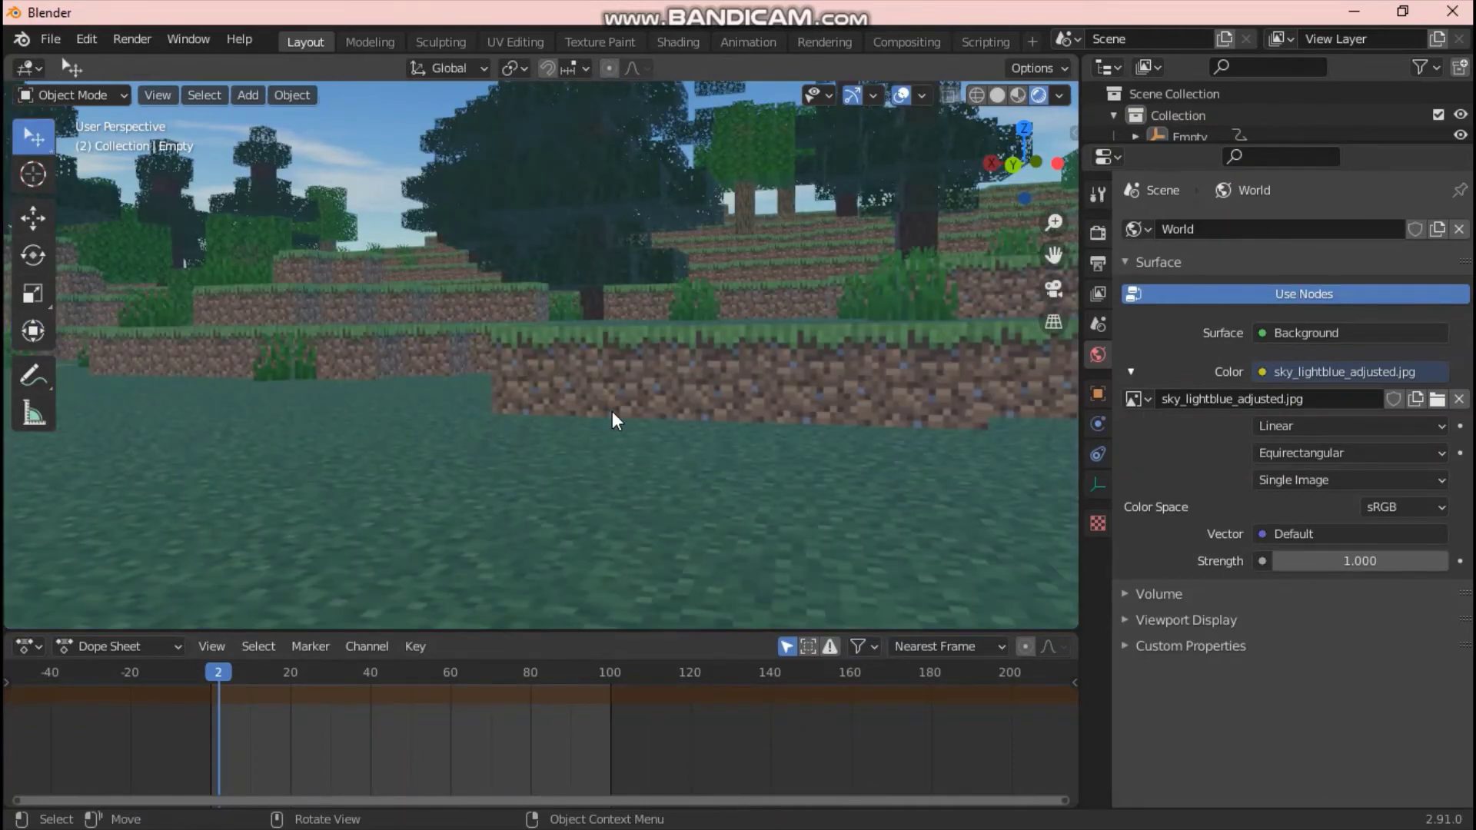
key("shift+grave")
left_click(541, 362)
left_click(31, 175)
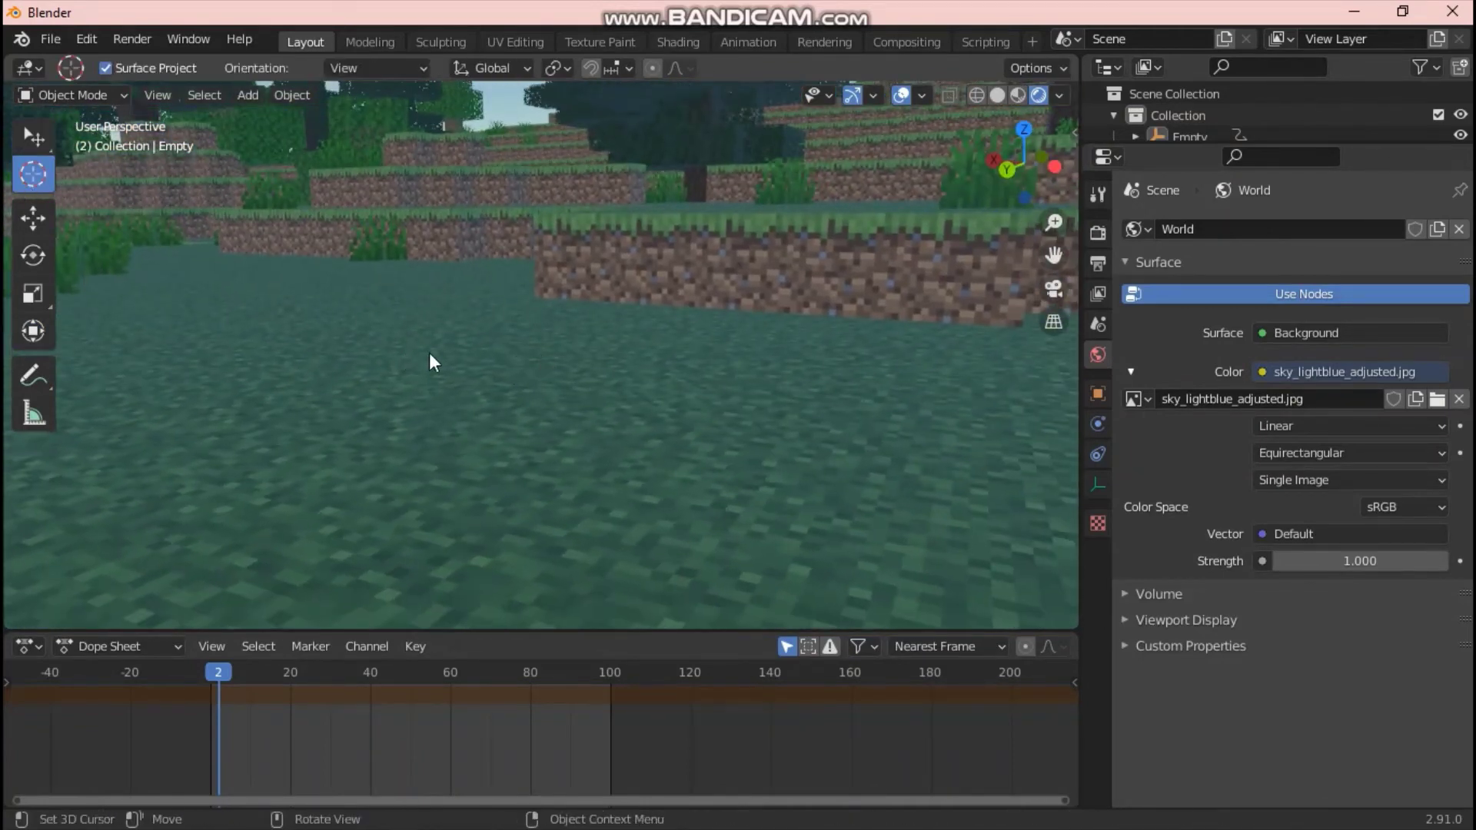
key("shift+s")
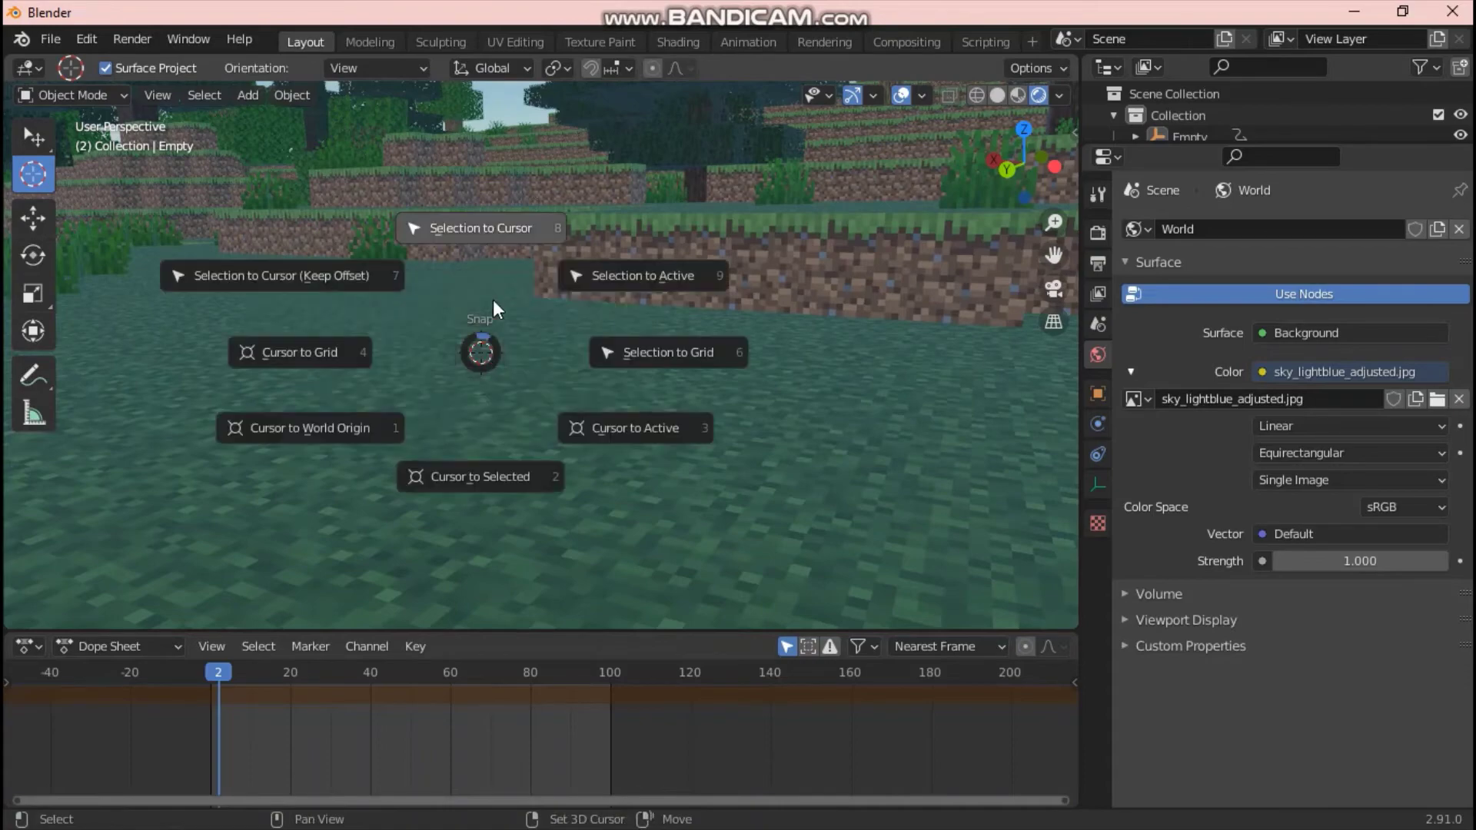
left_click(496, 212)
Walk up to the torch and examine it from close range on the grass.
key("shift+grave")
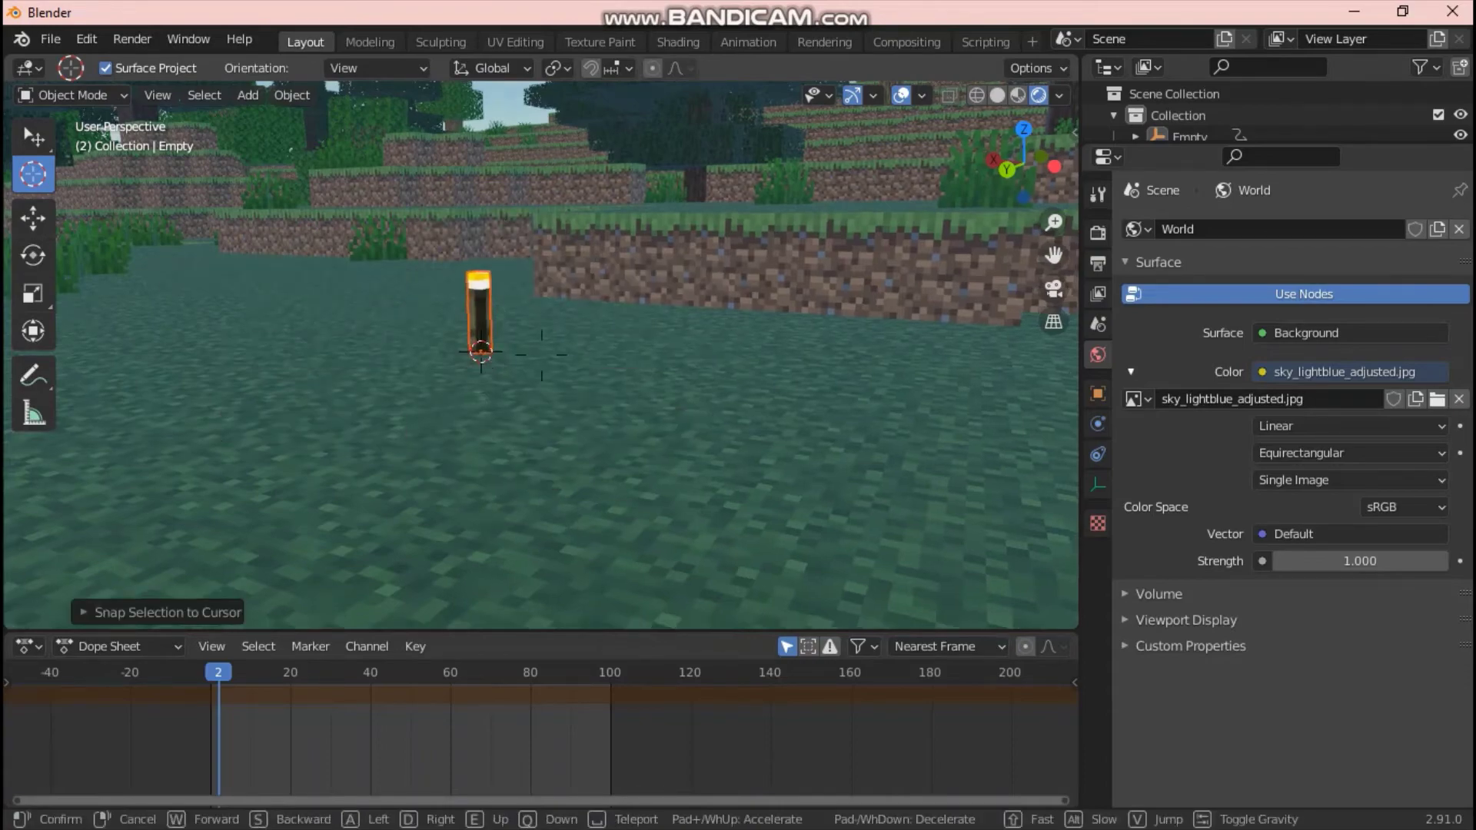
key("w")
key("w")
key("s")
key("w")
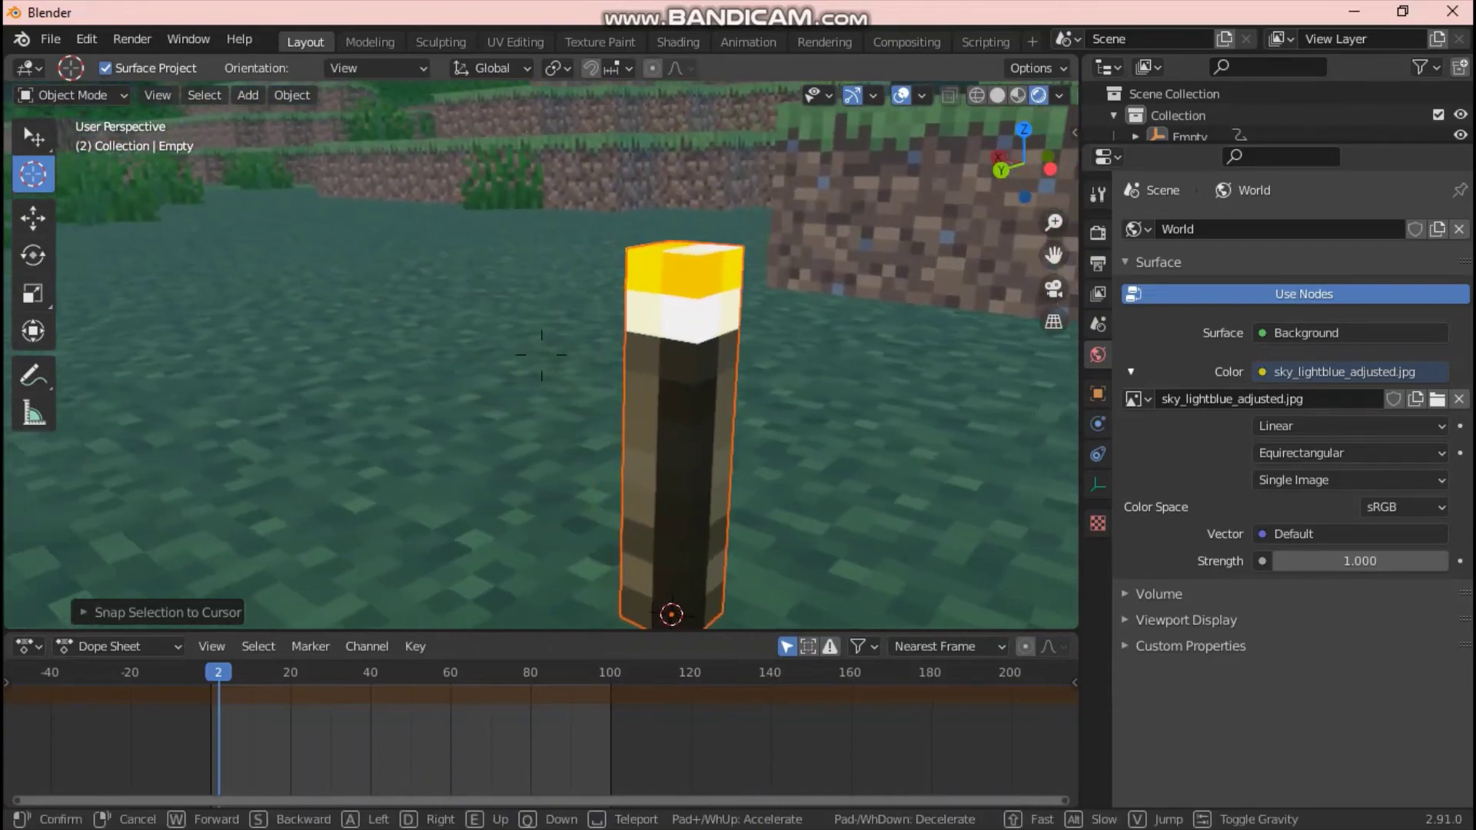
key("s")
key("s")
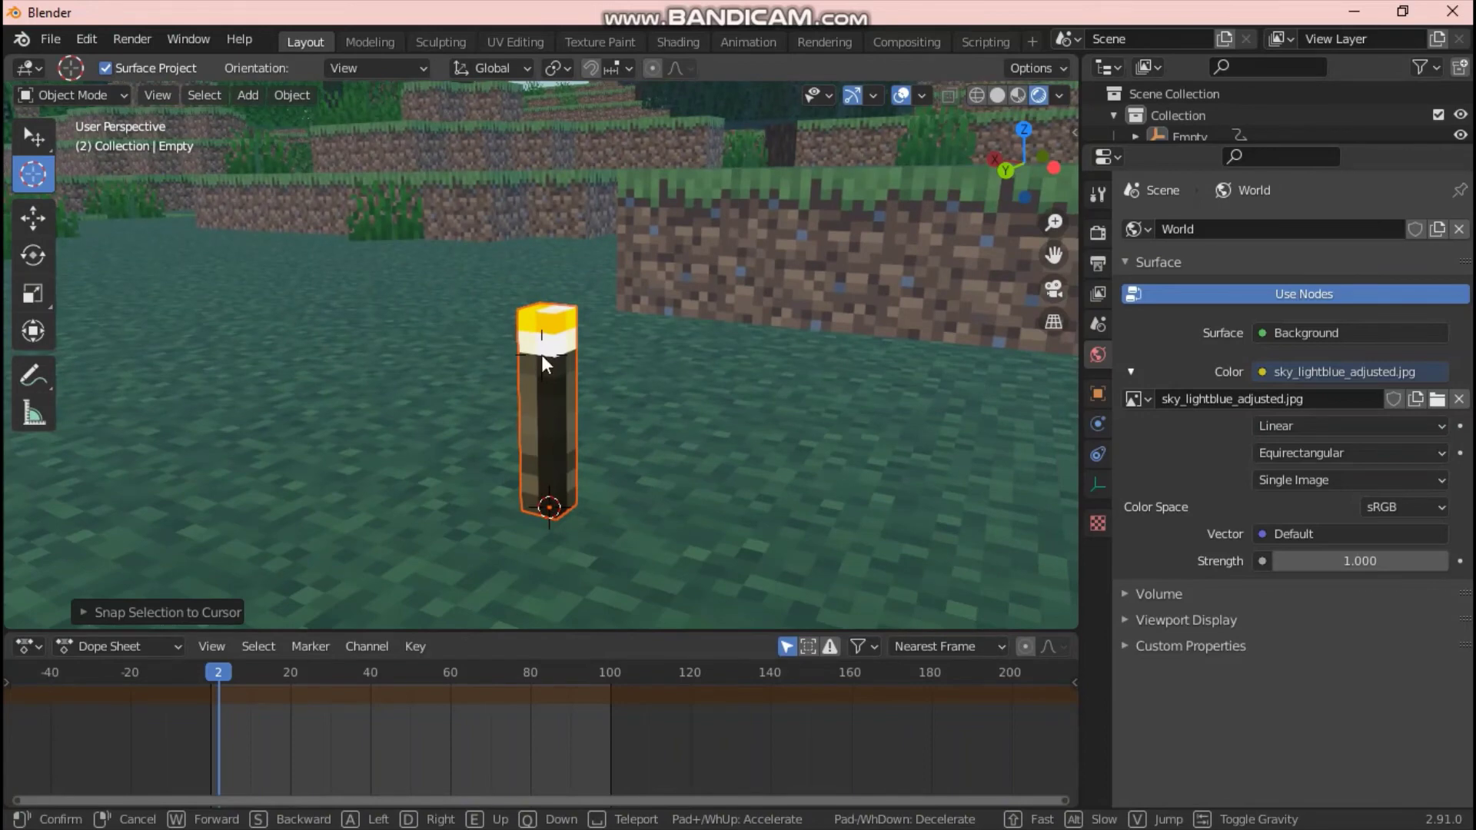
left_click(541, 354)
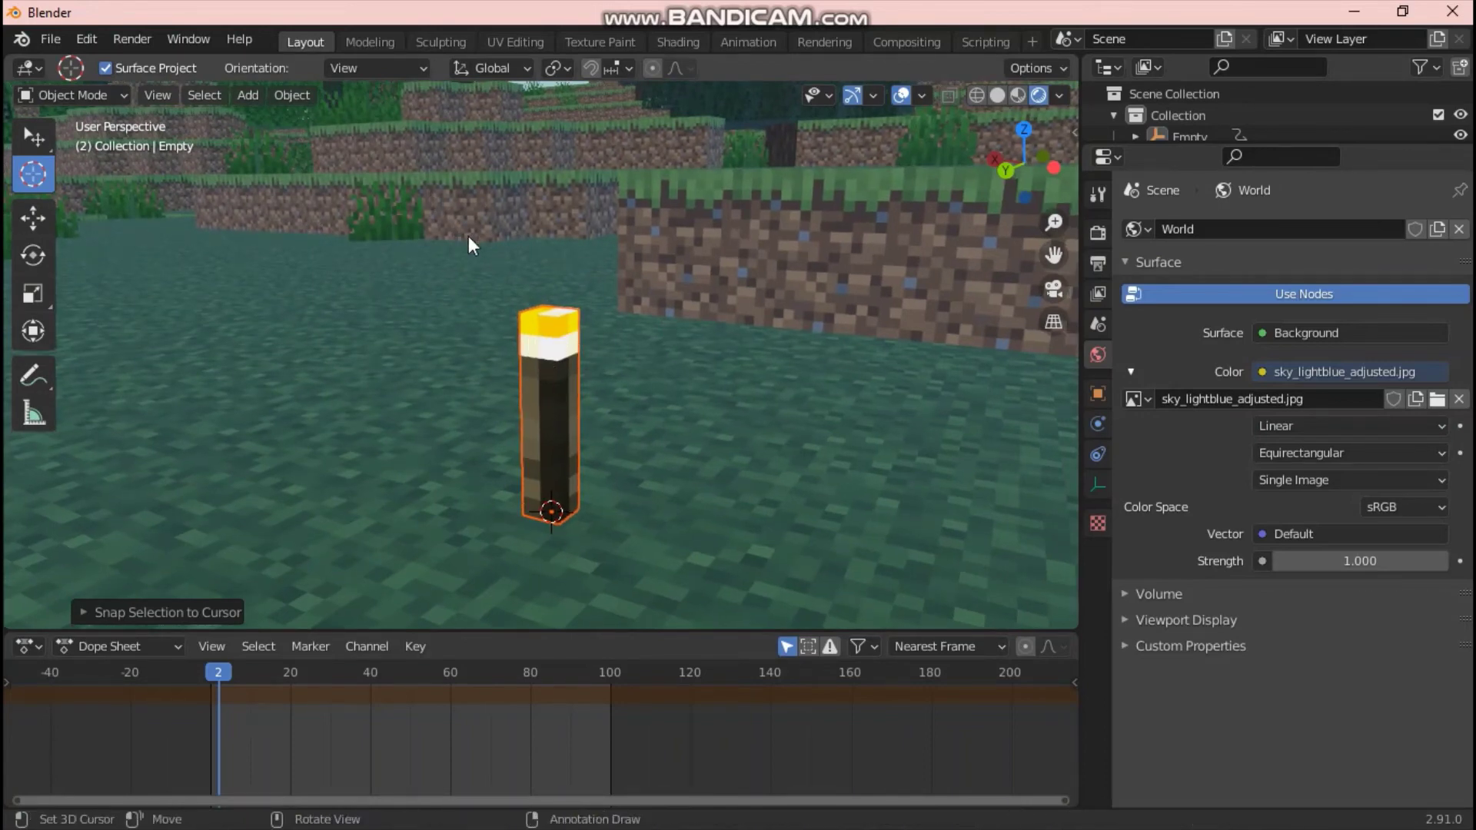
Add a point light at the torch's base and raise it vertically to just above the flame.
key("shift")
key("shift+a")
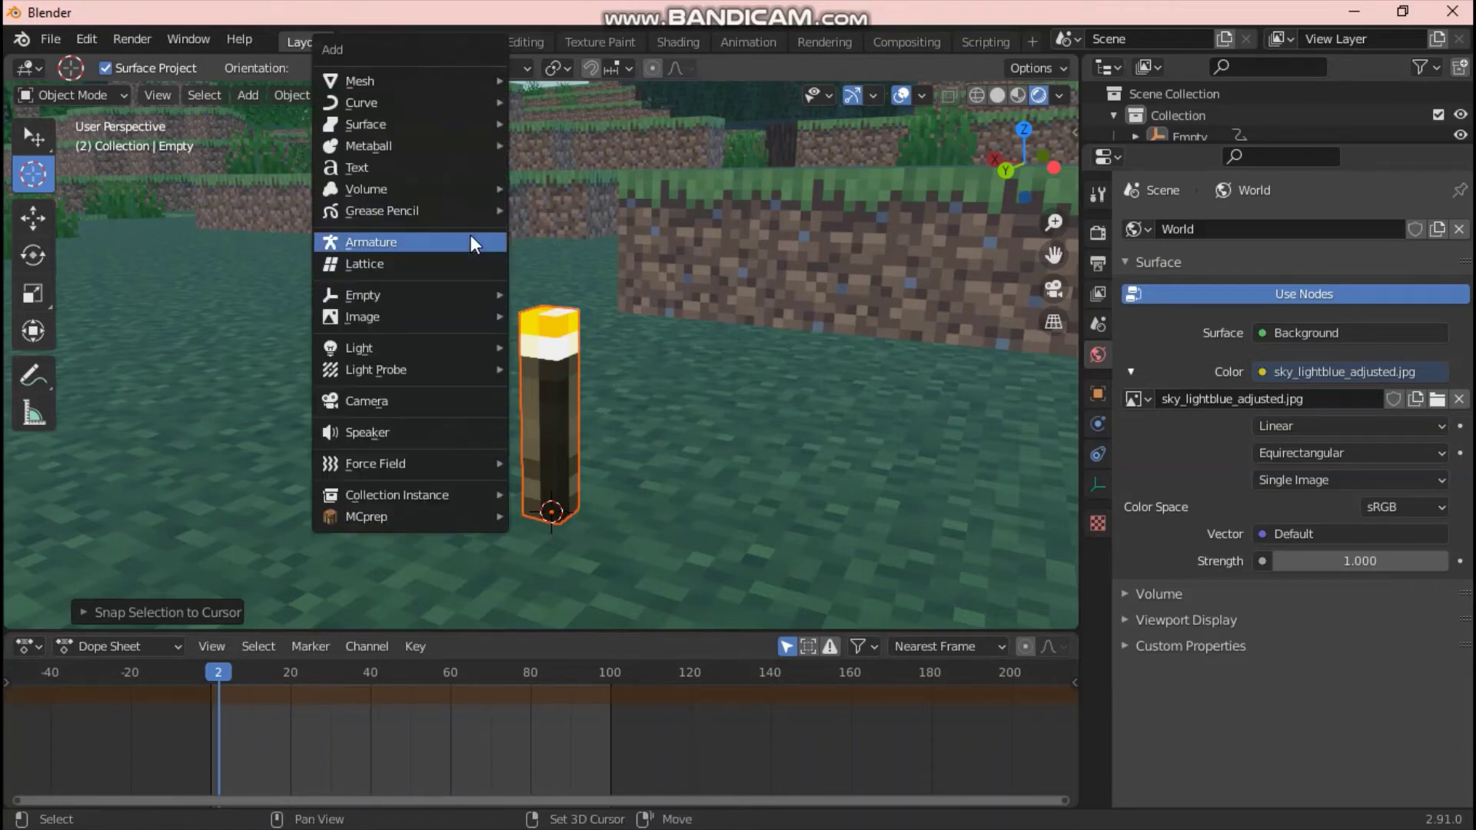
mouse_move(440, 348)
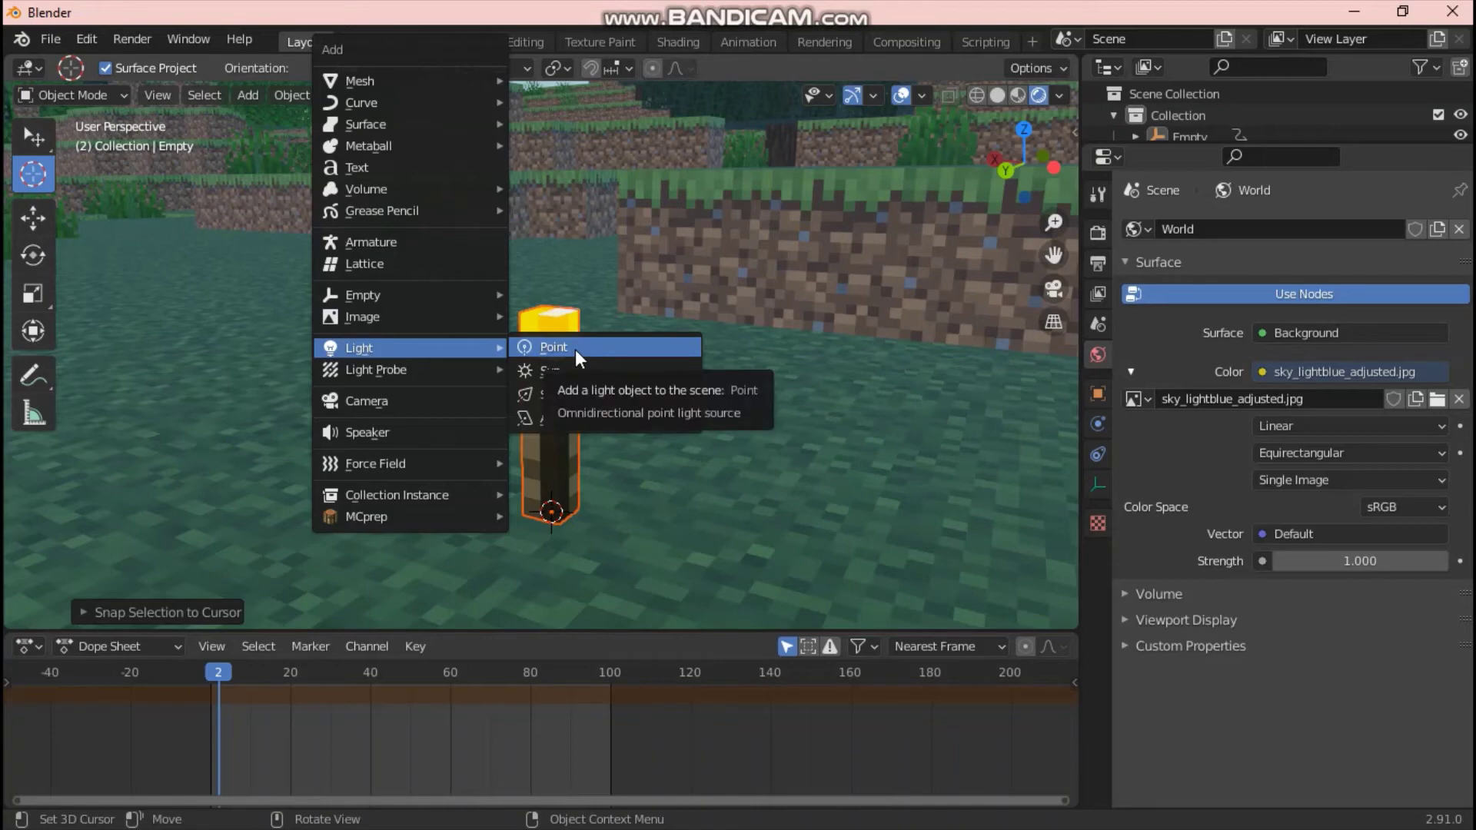
left_click(536, 350)
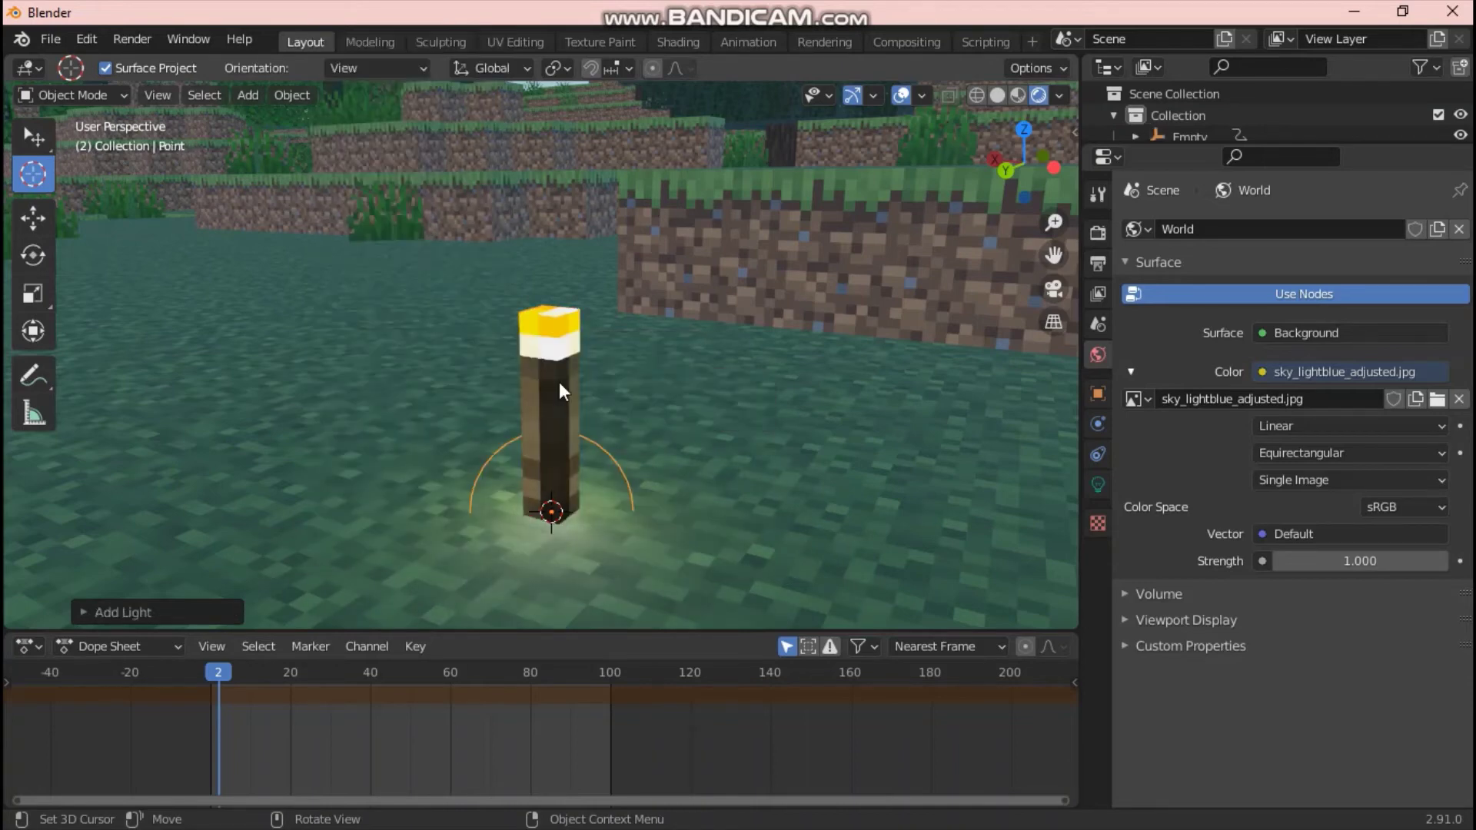
left_click(46, 334)
left_click_drag(541, 394, 571, 179)
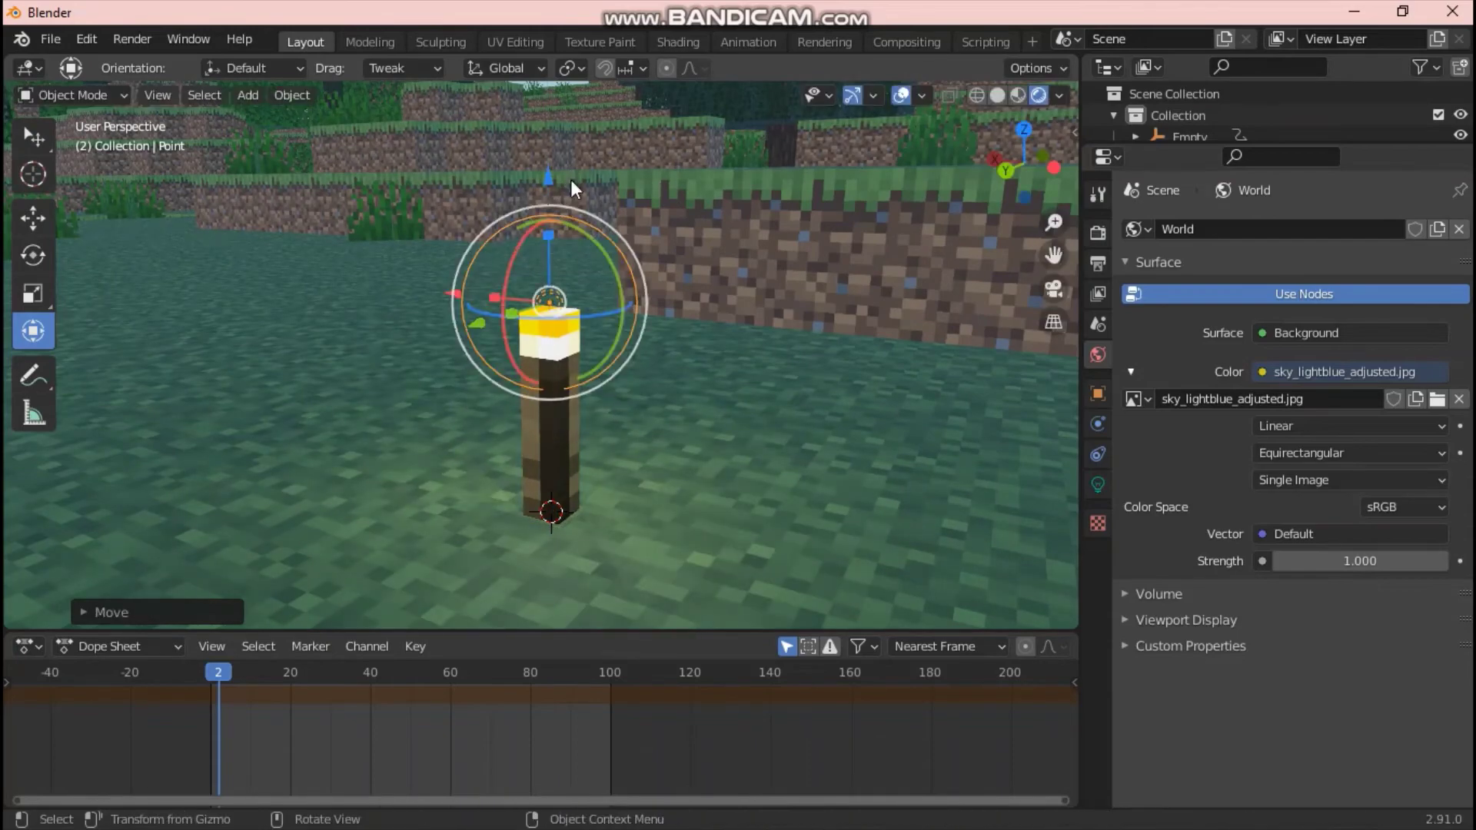
Colour the torch's point light golden yellow and set its power to 55 W.
key("shift+grave")
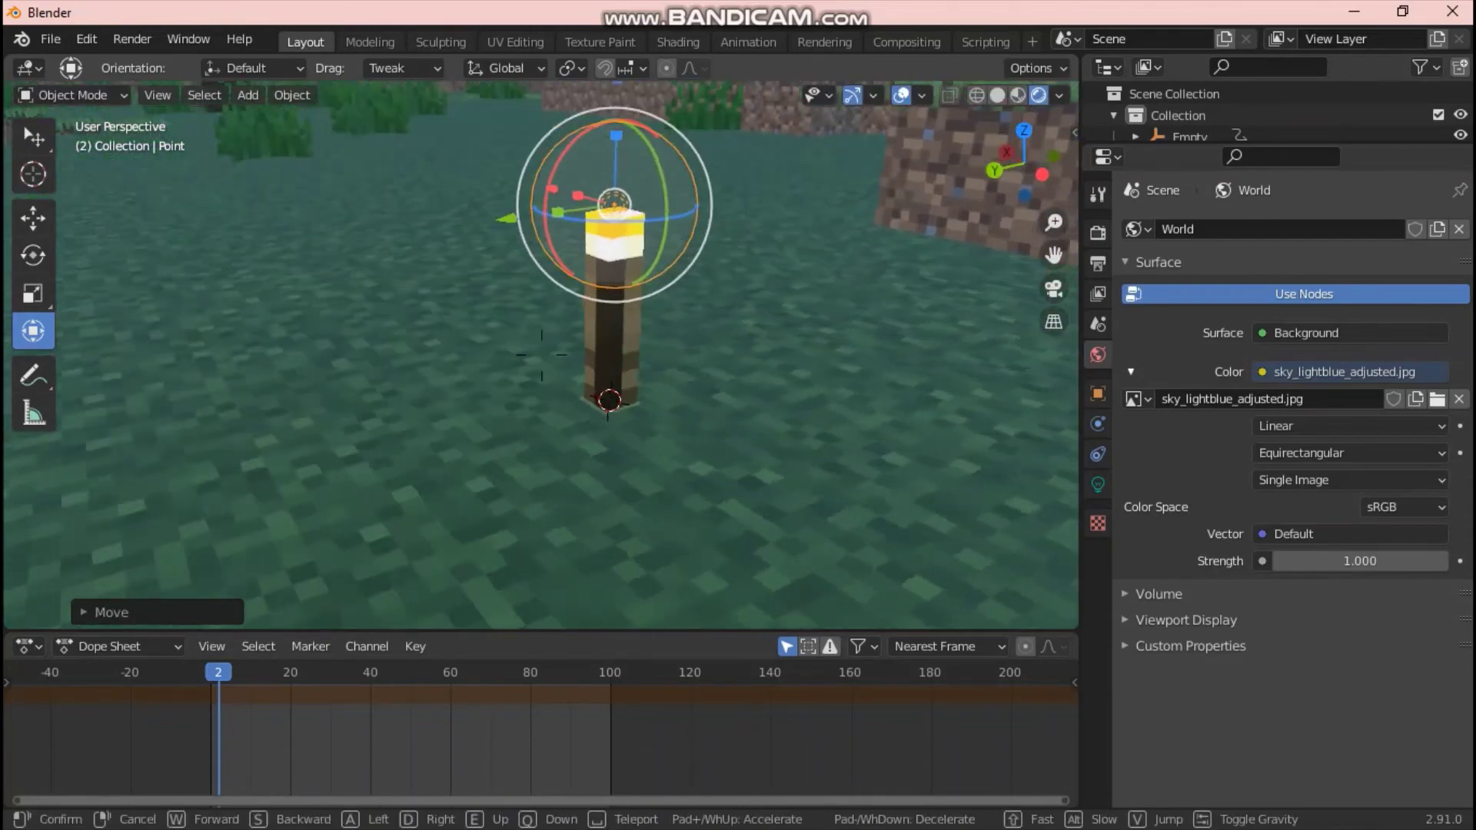
key("w")
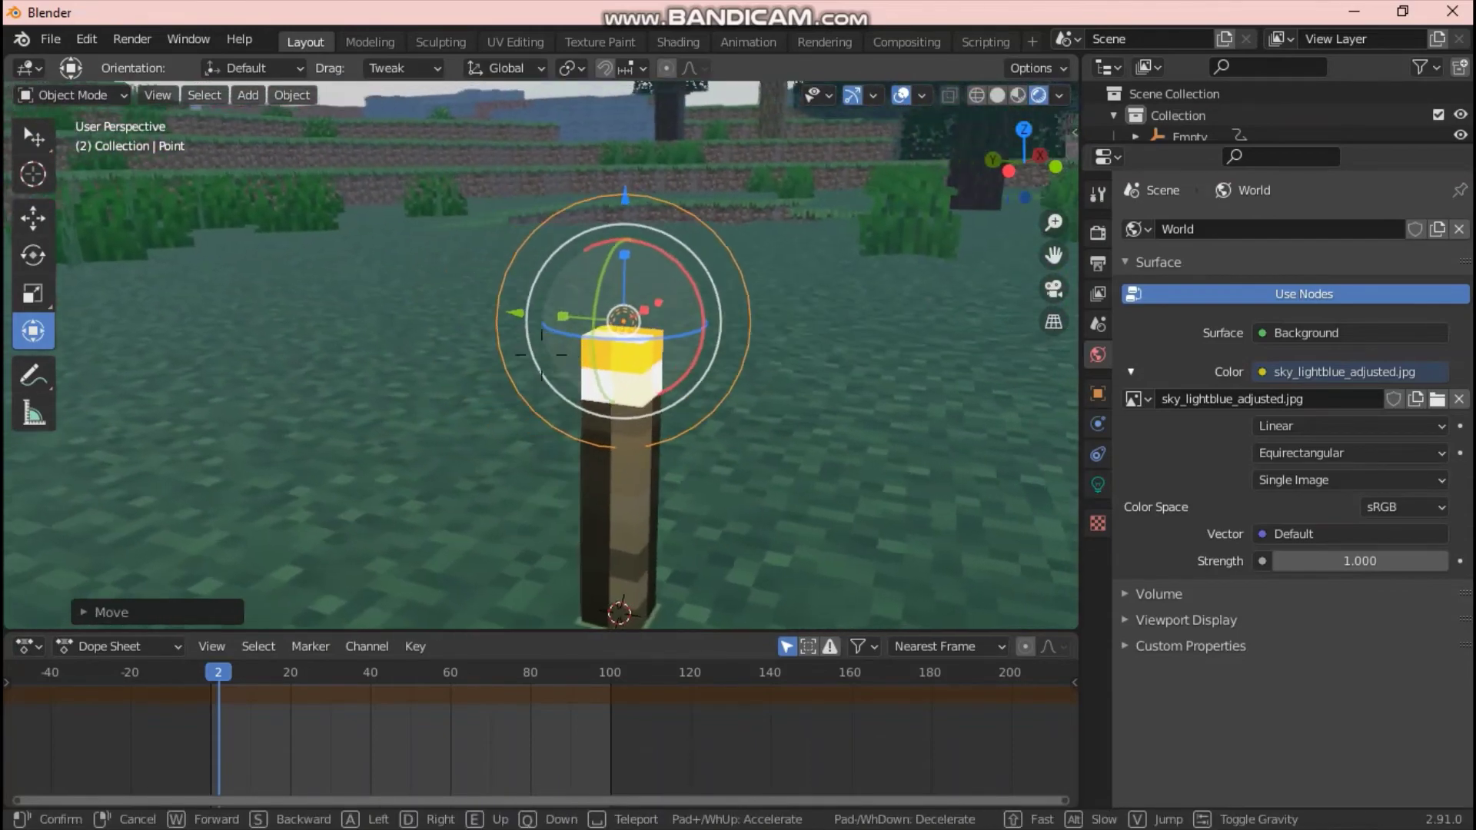
key("d")
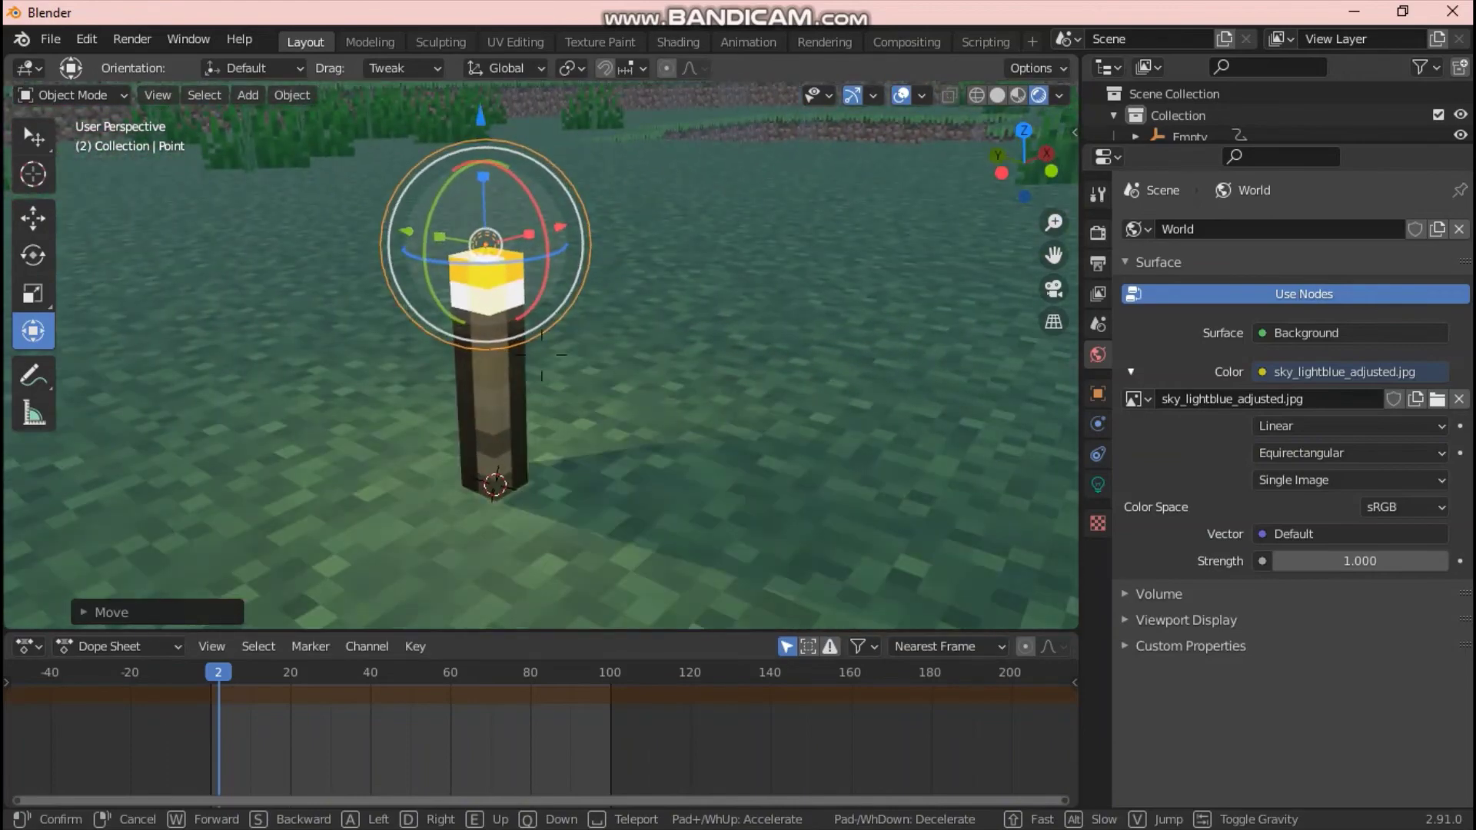
key("s")
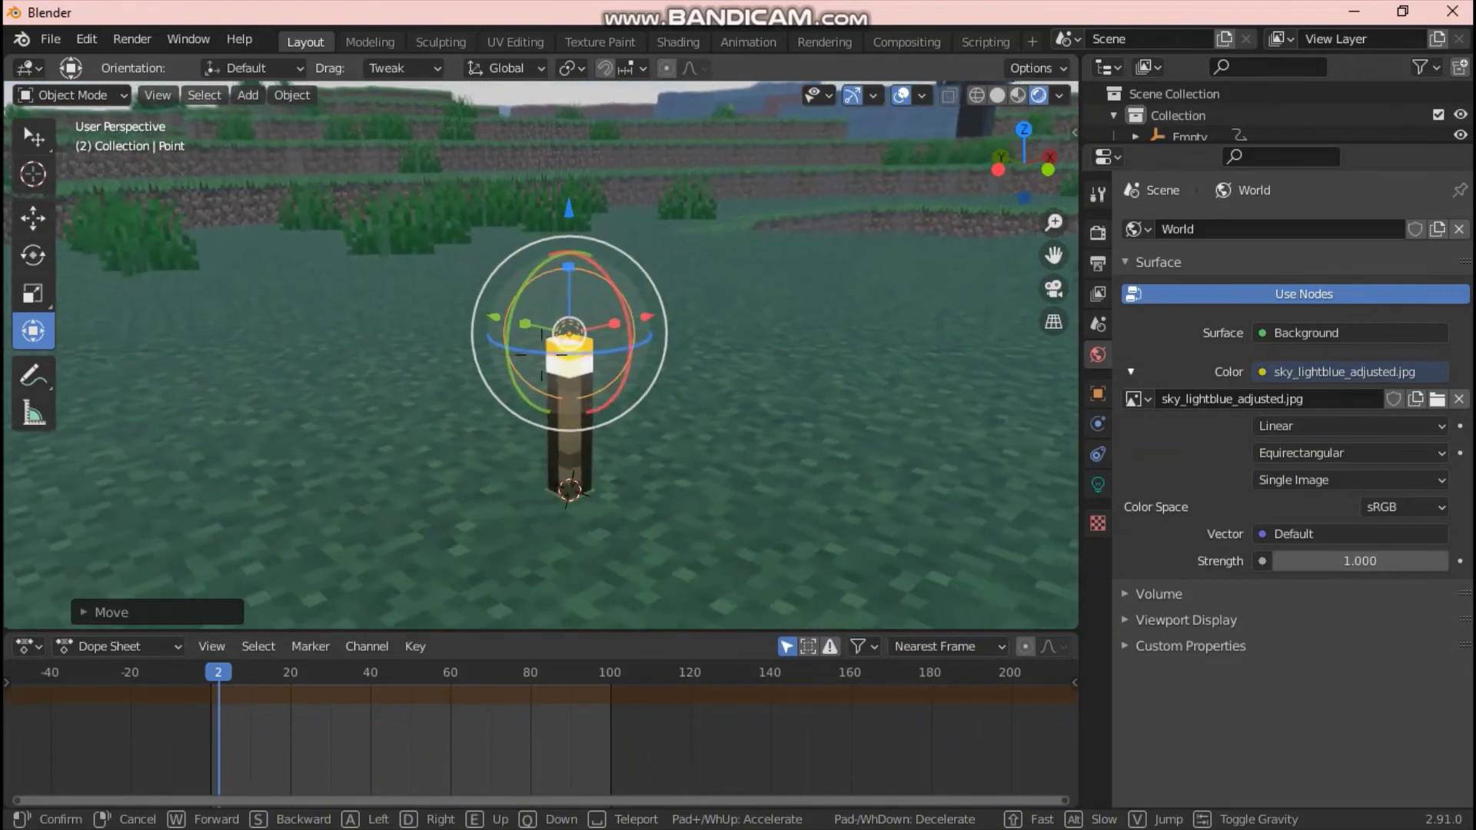
left_click(542, 354)
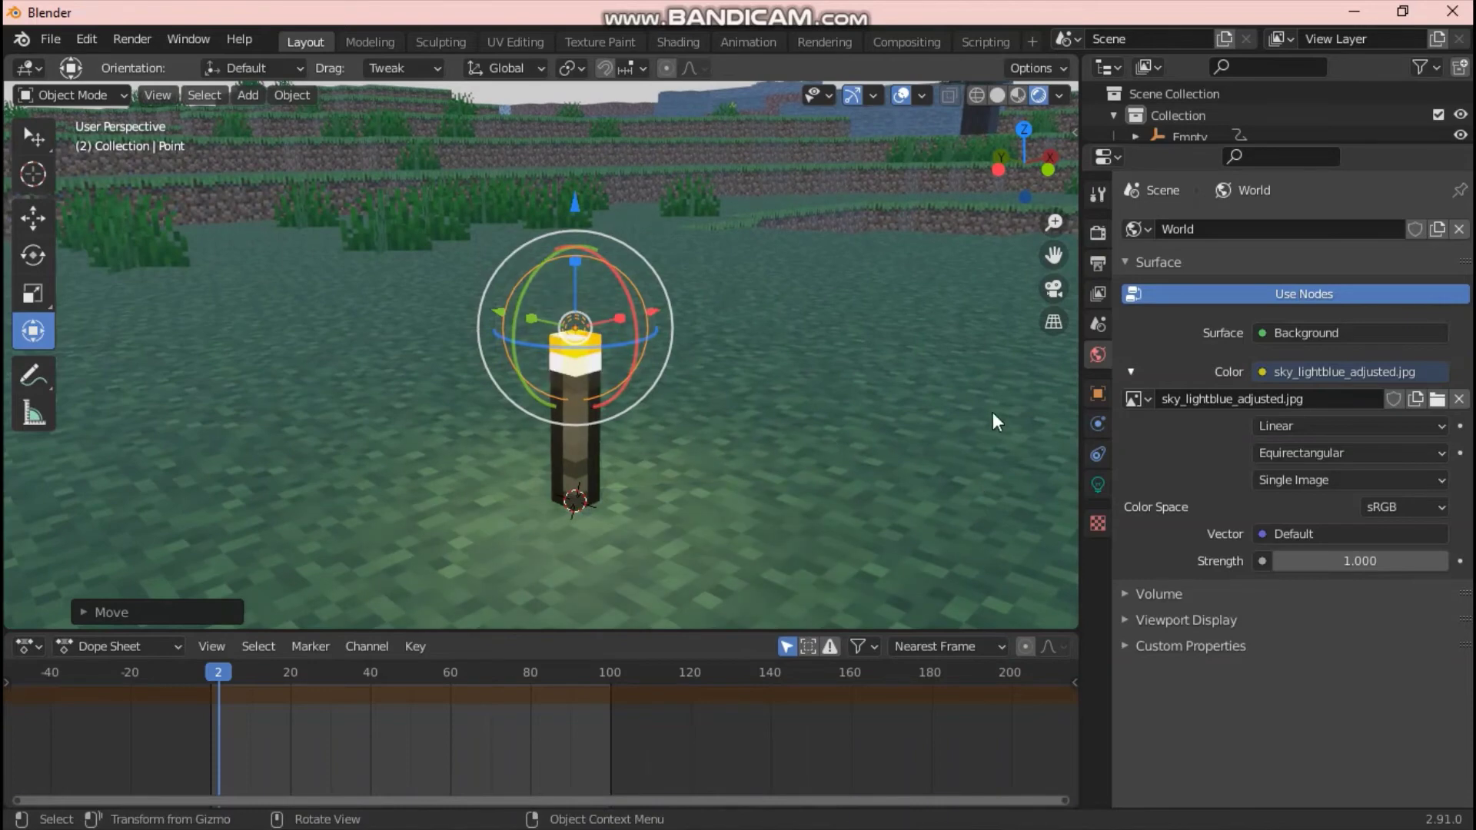
left_click(1096, 490)
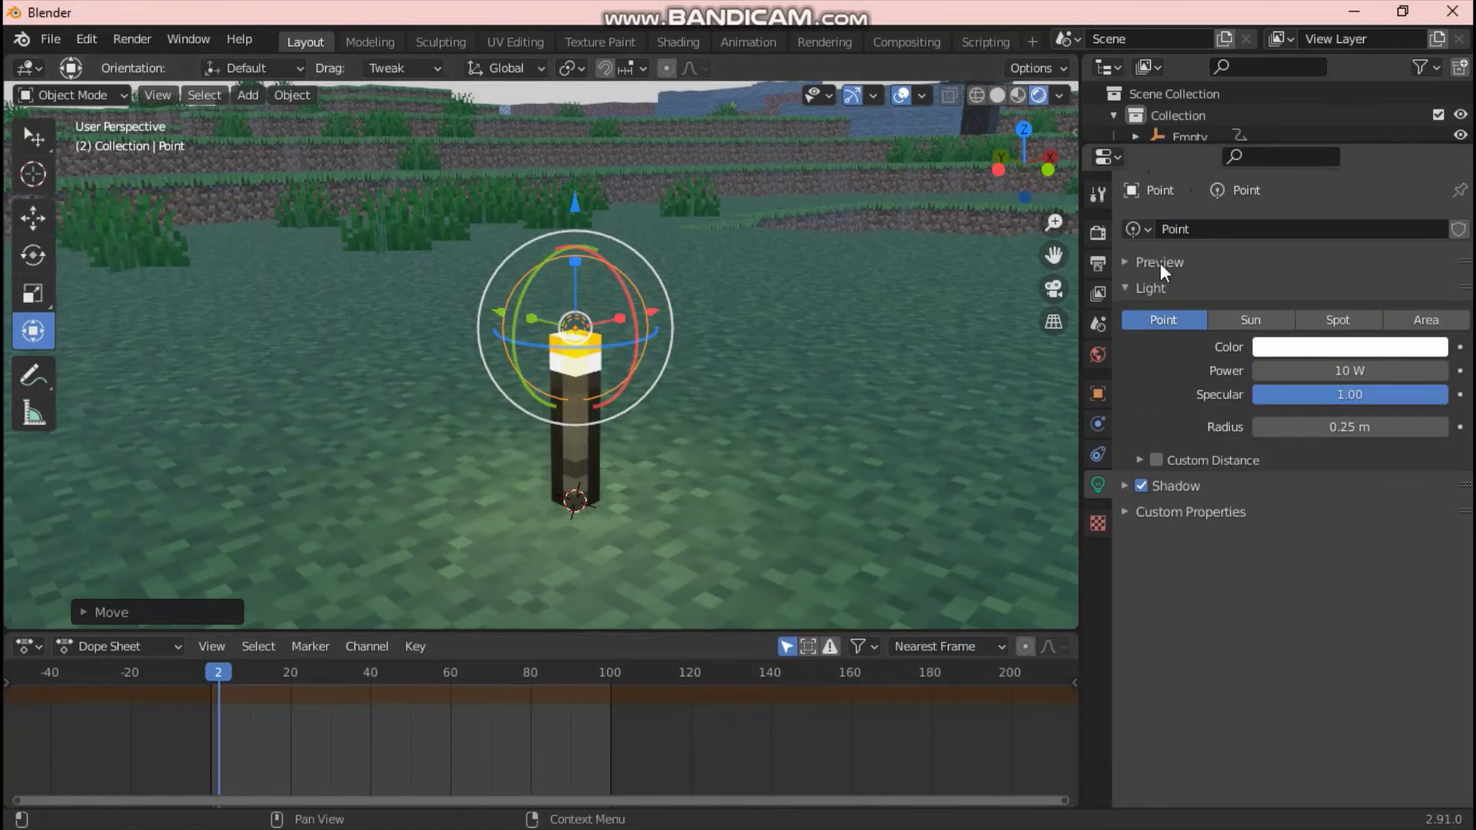
left_click(1312, 351)
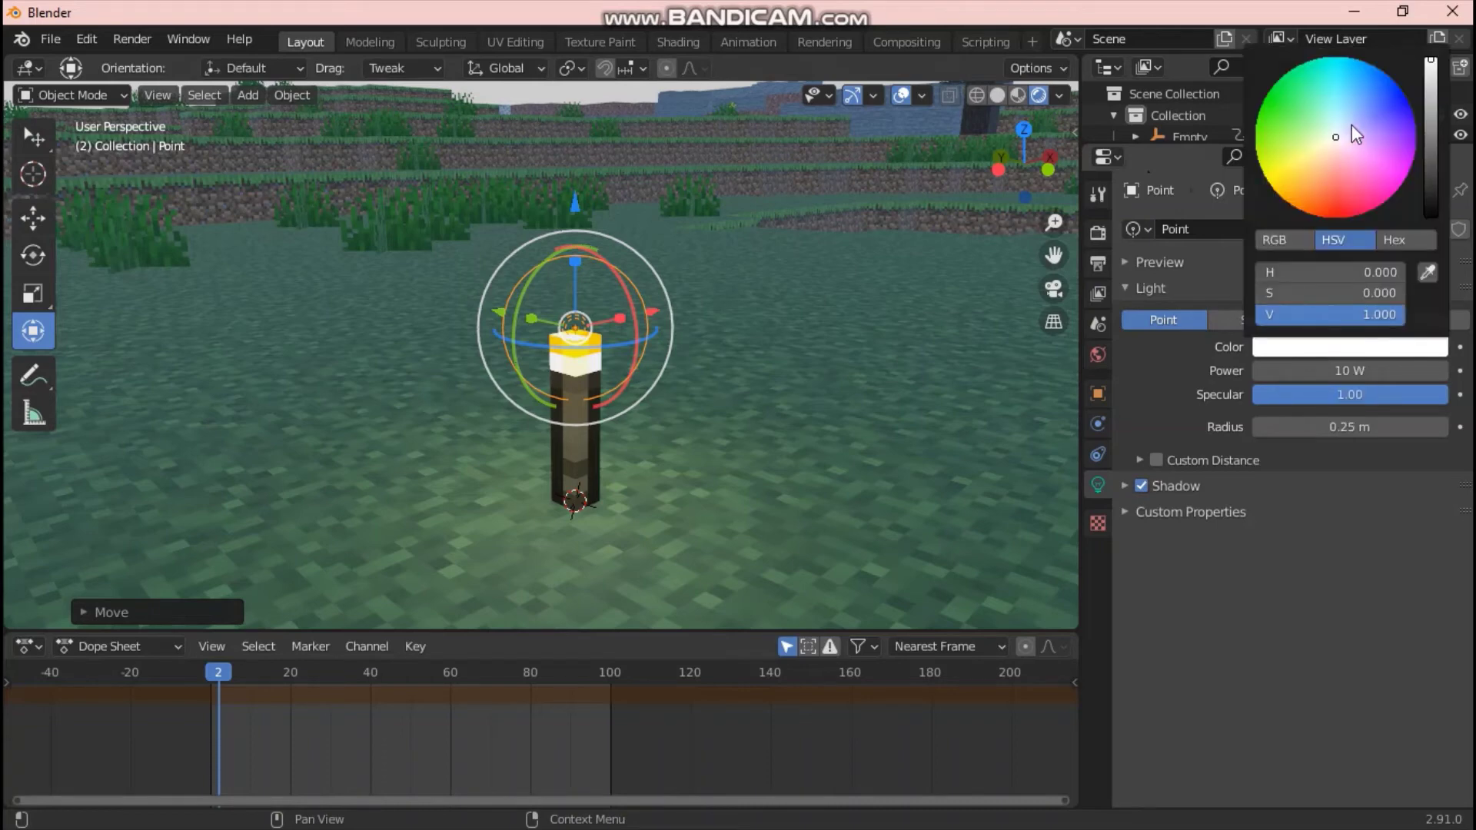
left_click_drag(1351, 127, 1290, 178)
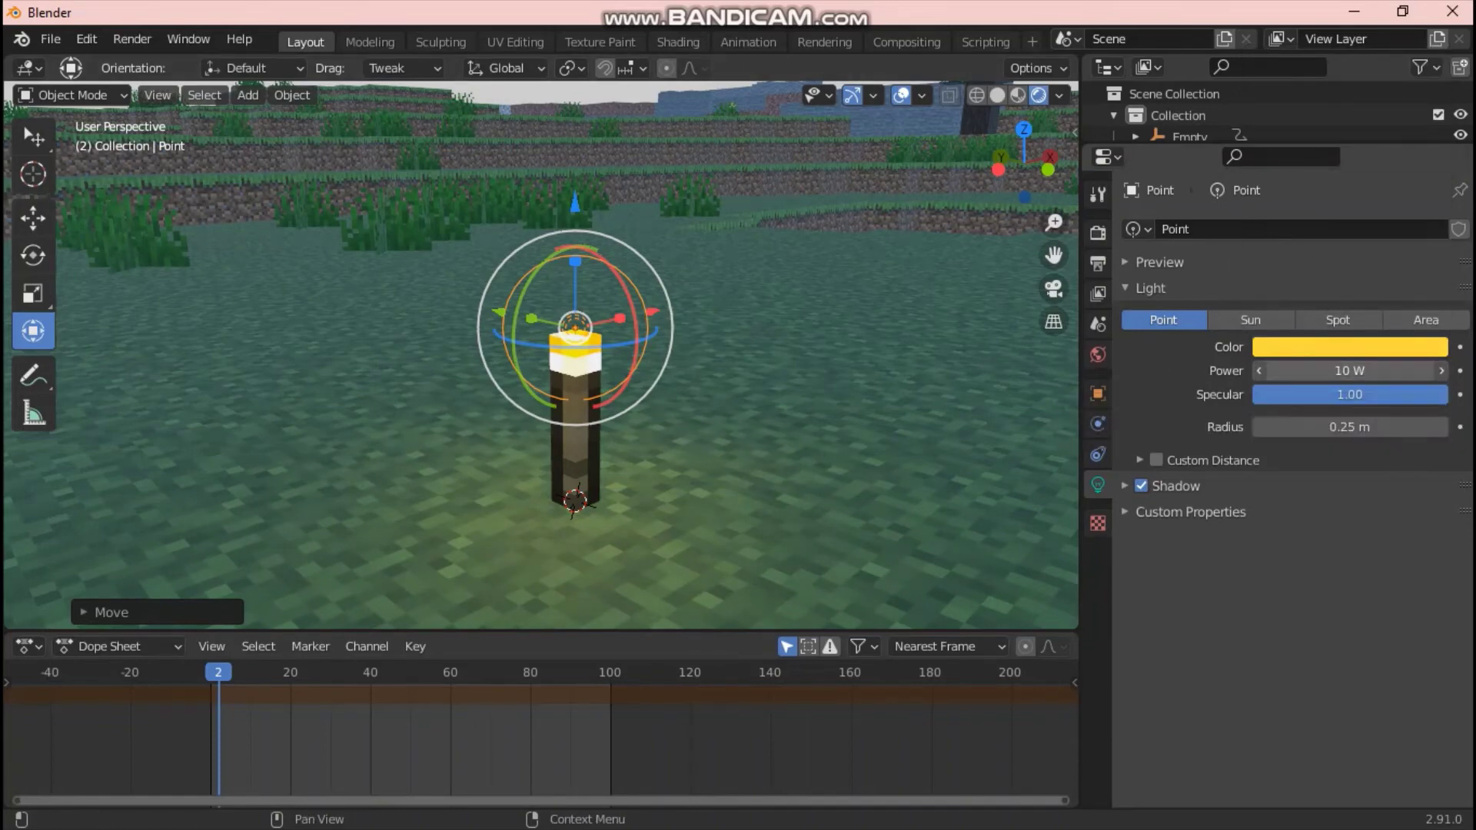
left_click_drag(1349, 370, 1298, 360)
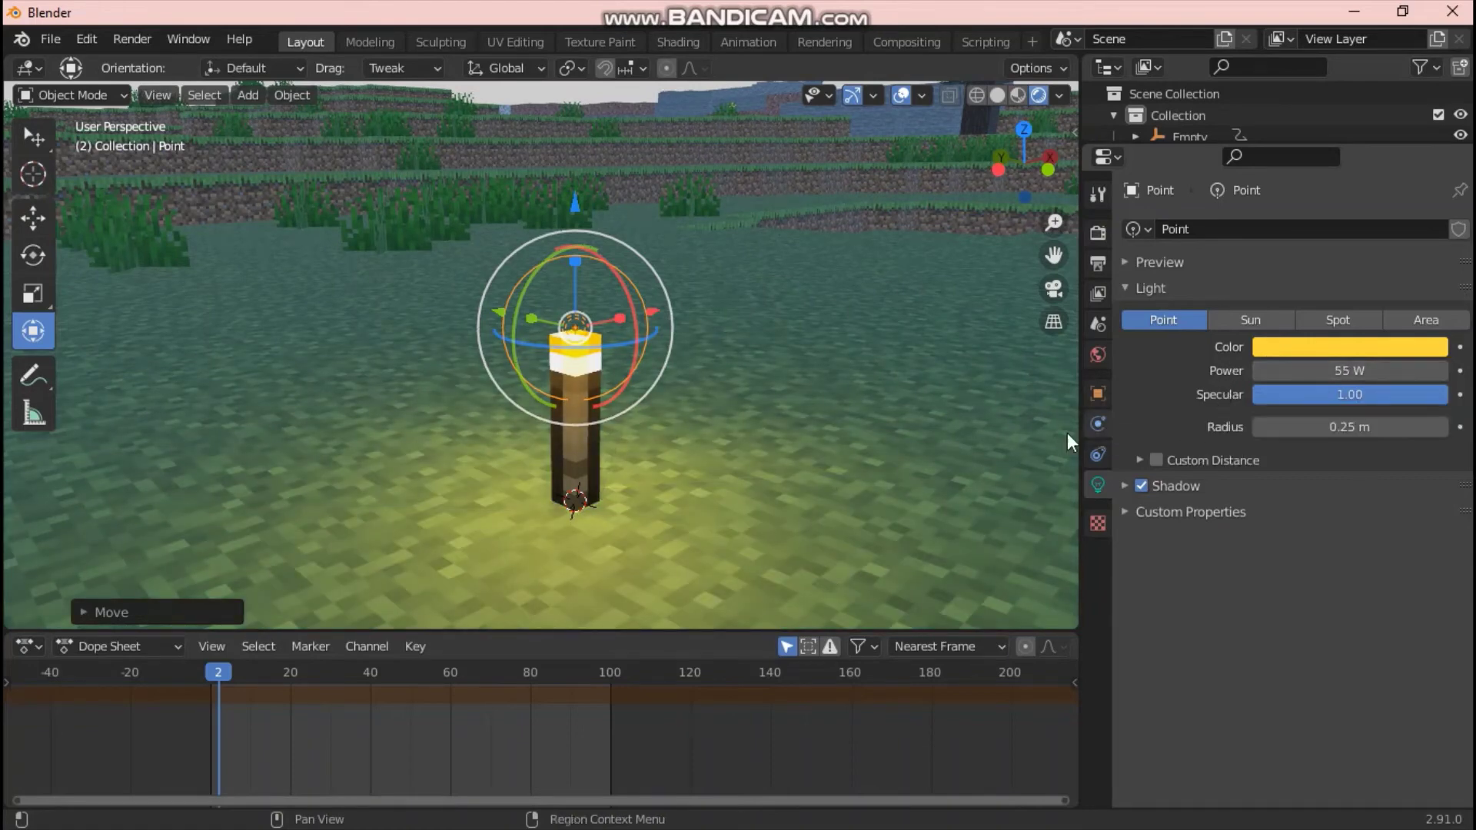
Set the torch light's radius to 2.95 m.
key("shift+grave")
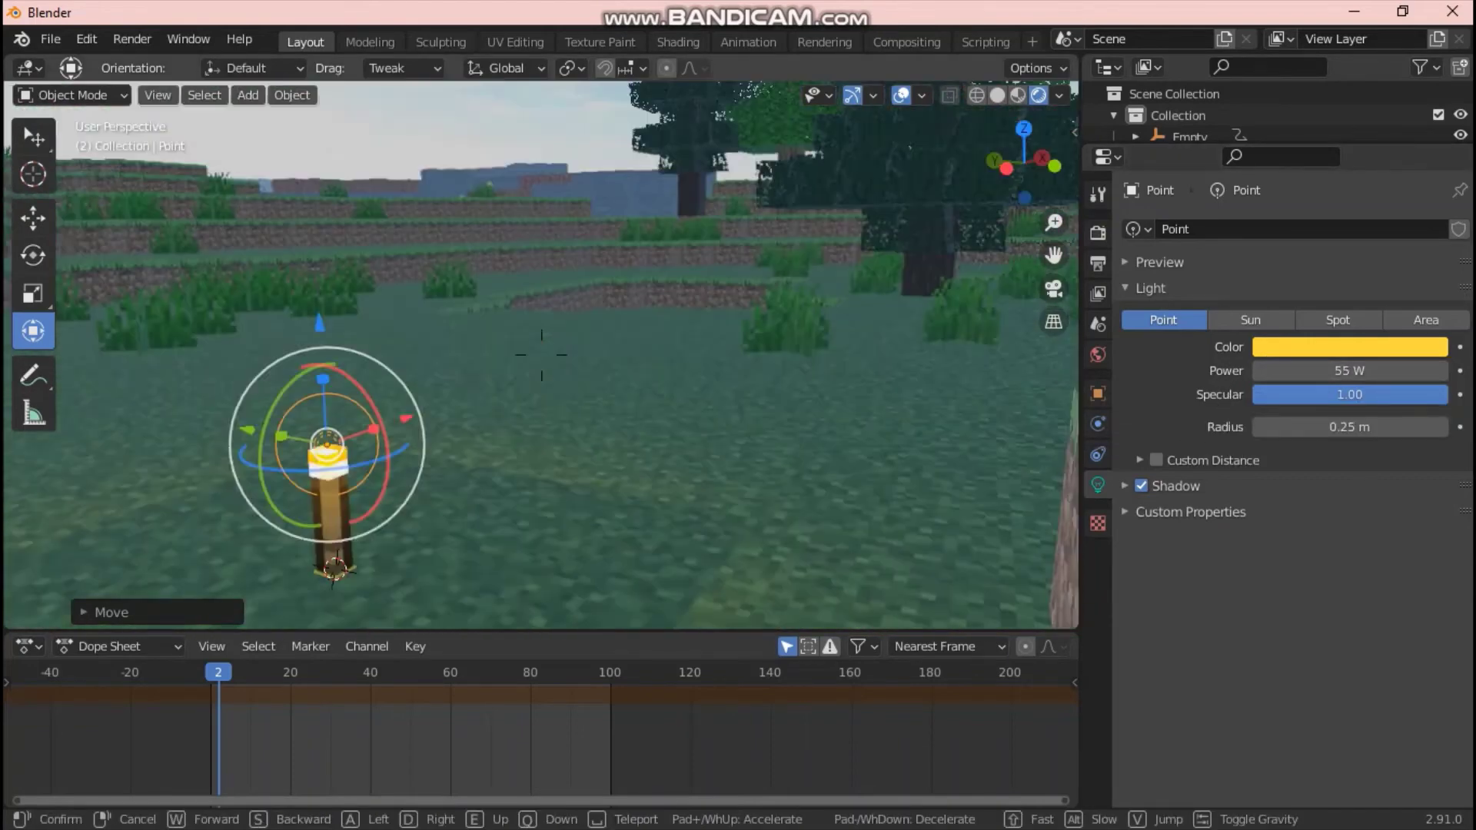
left_click(543, 353)
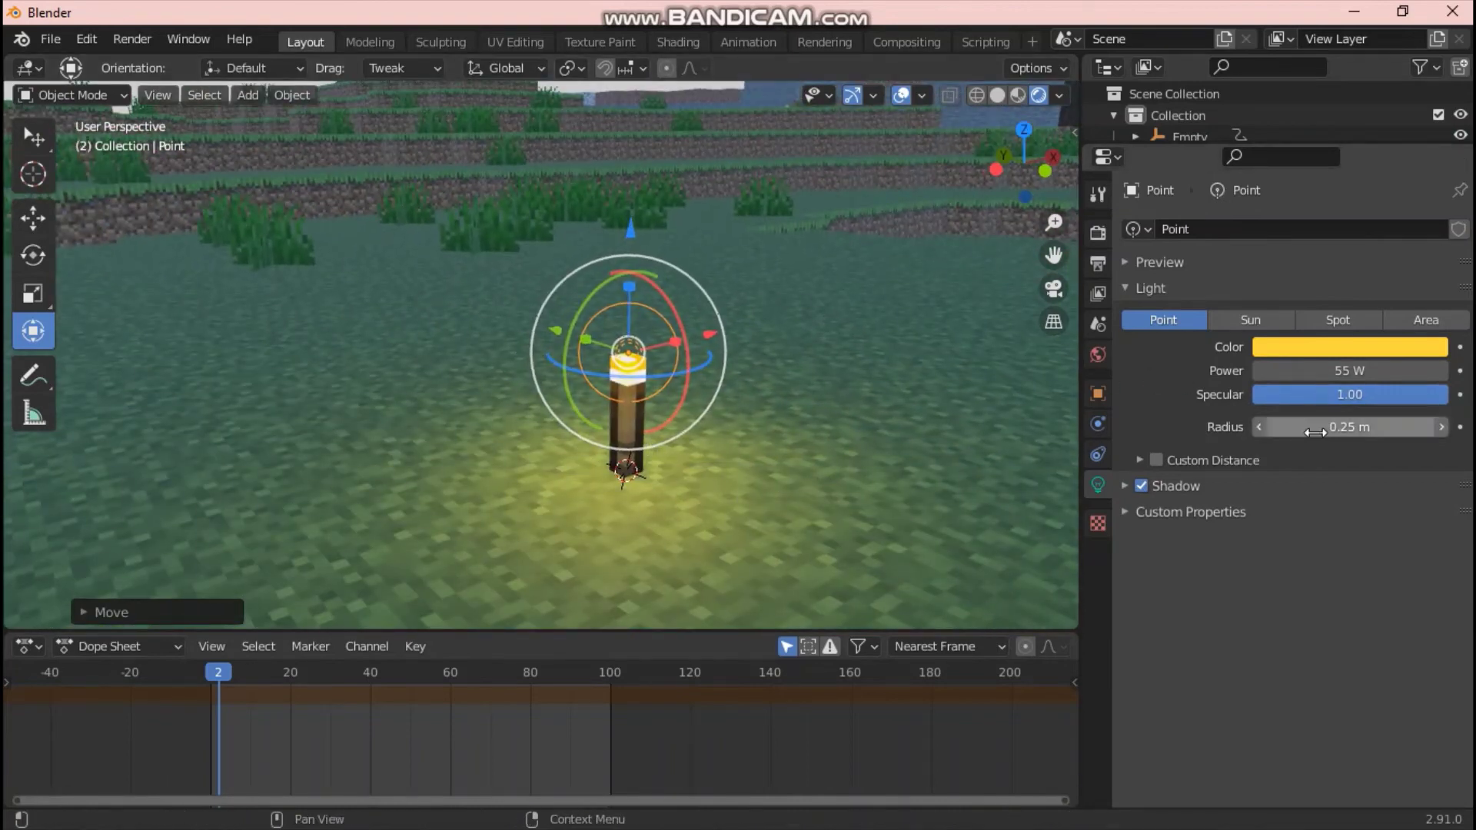
left_click_drag(1315, 432, 1375, 432)
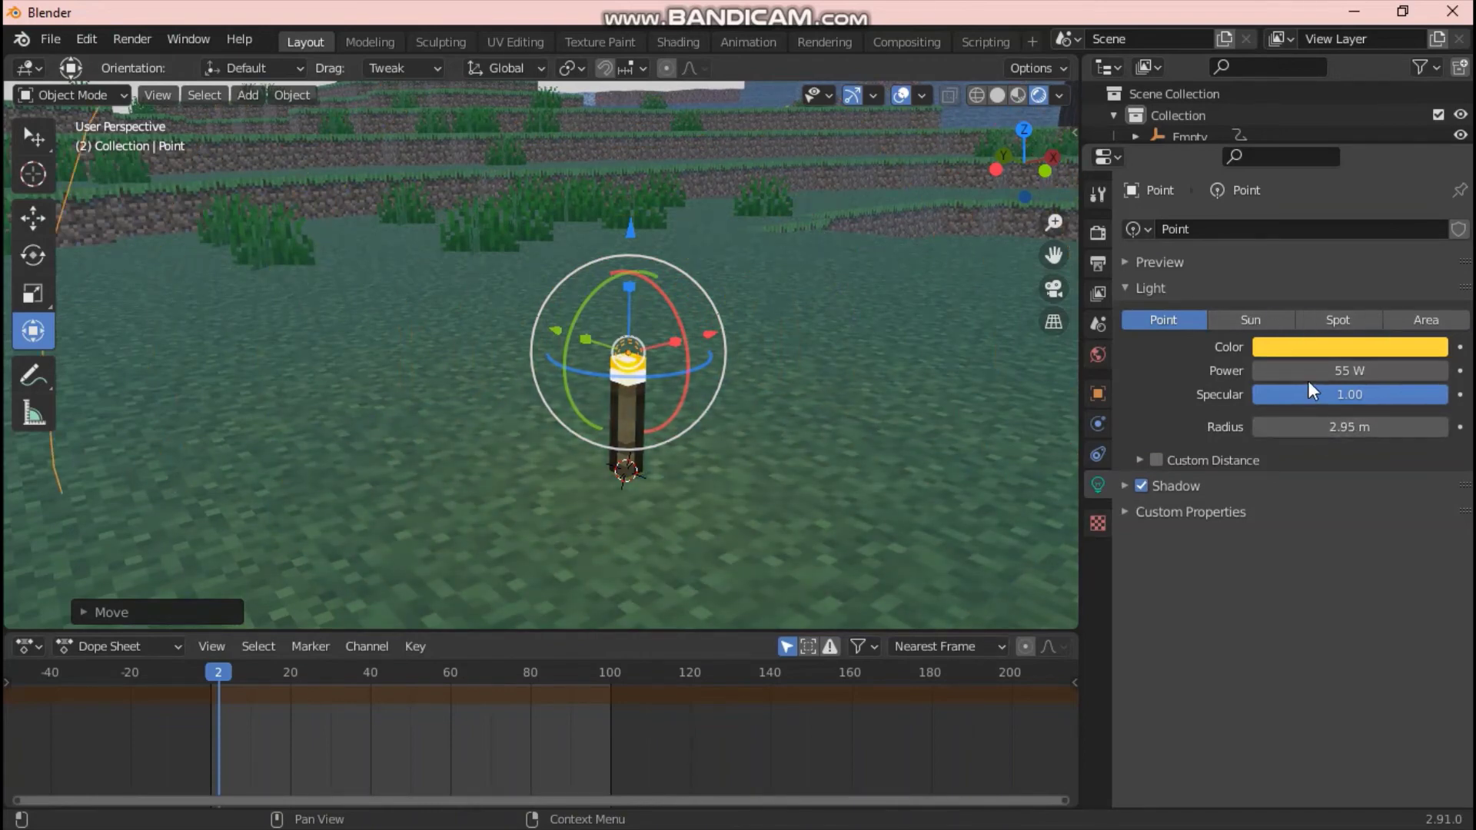
Set the torch light's power to 100 W, increase it to 518 W, and check the glow on the surrounding grass.
left_click(1326, 373)
type("100")
key("Return")
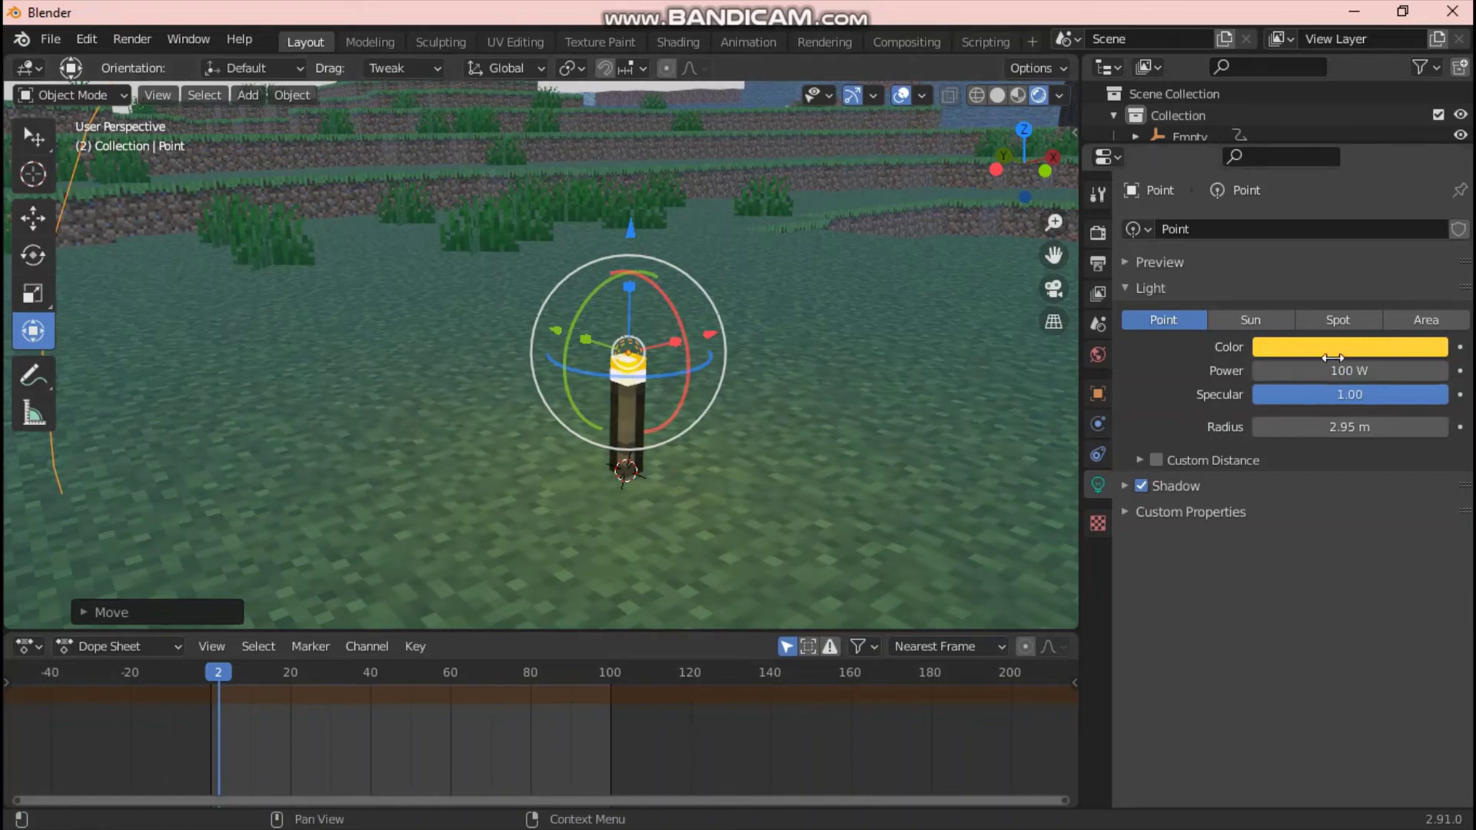
left_click_drag(1348, 371, 1438, 370)
key("shift+grave")
key("d")
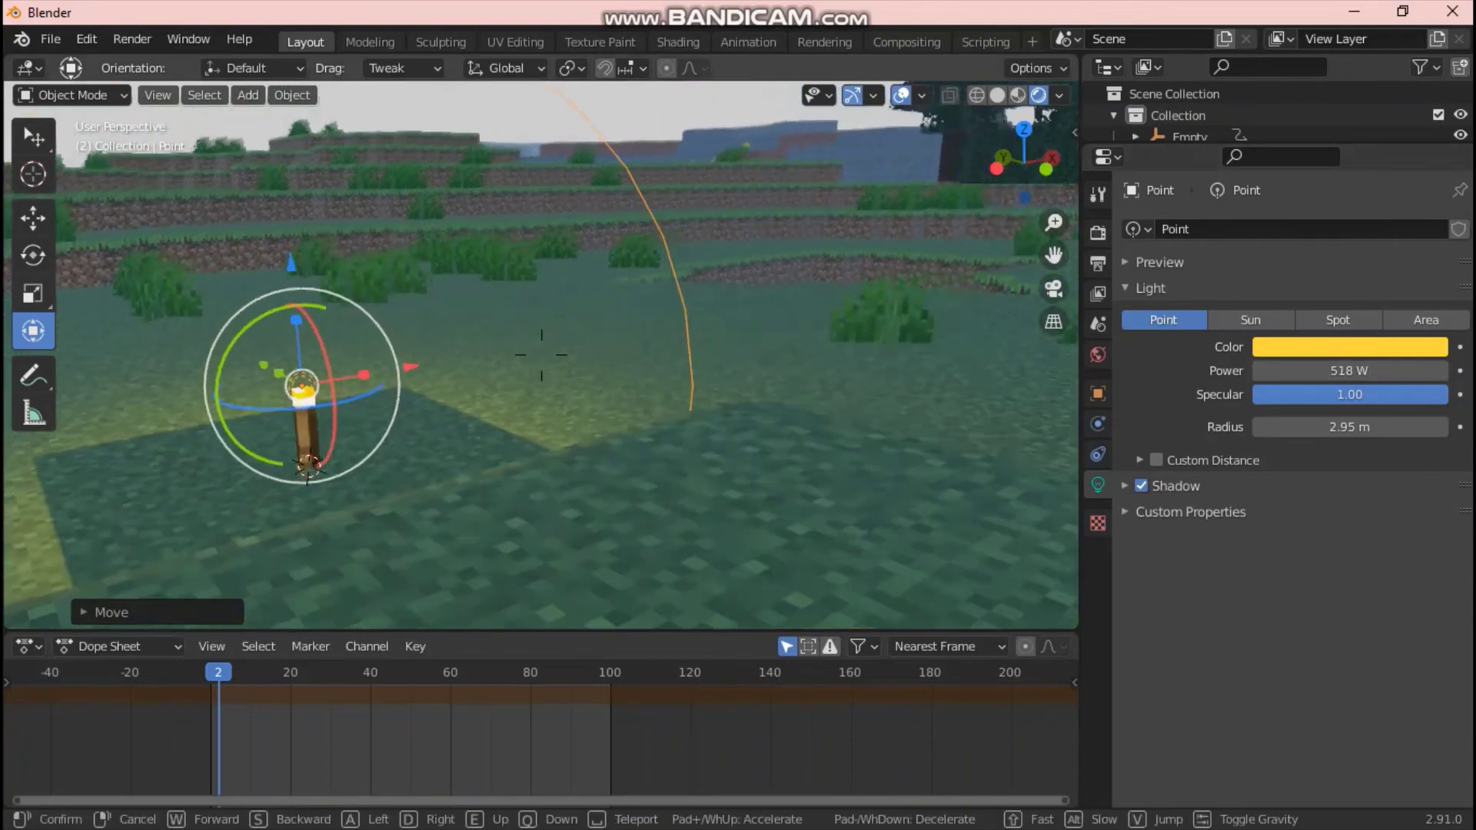
left_click(541, 353)
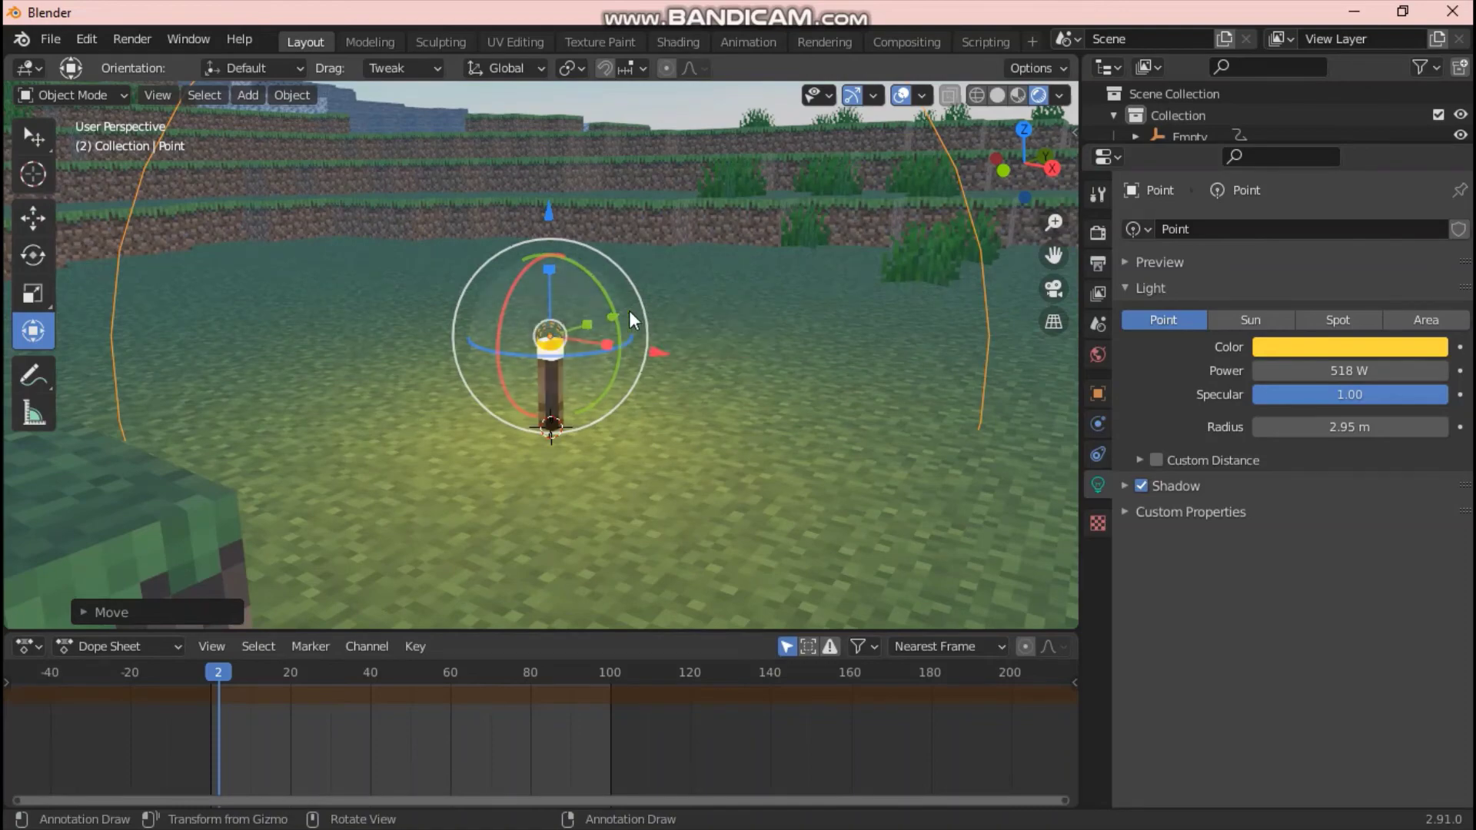
scroll(600, 208, "down", 20)
scroll(600, 211, "up", 14)
scroll(566, 417, "down", 15)
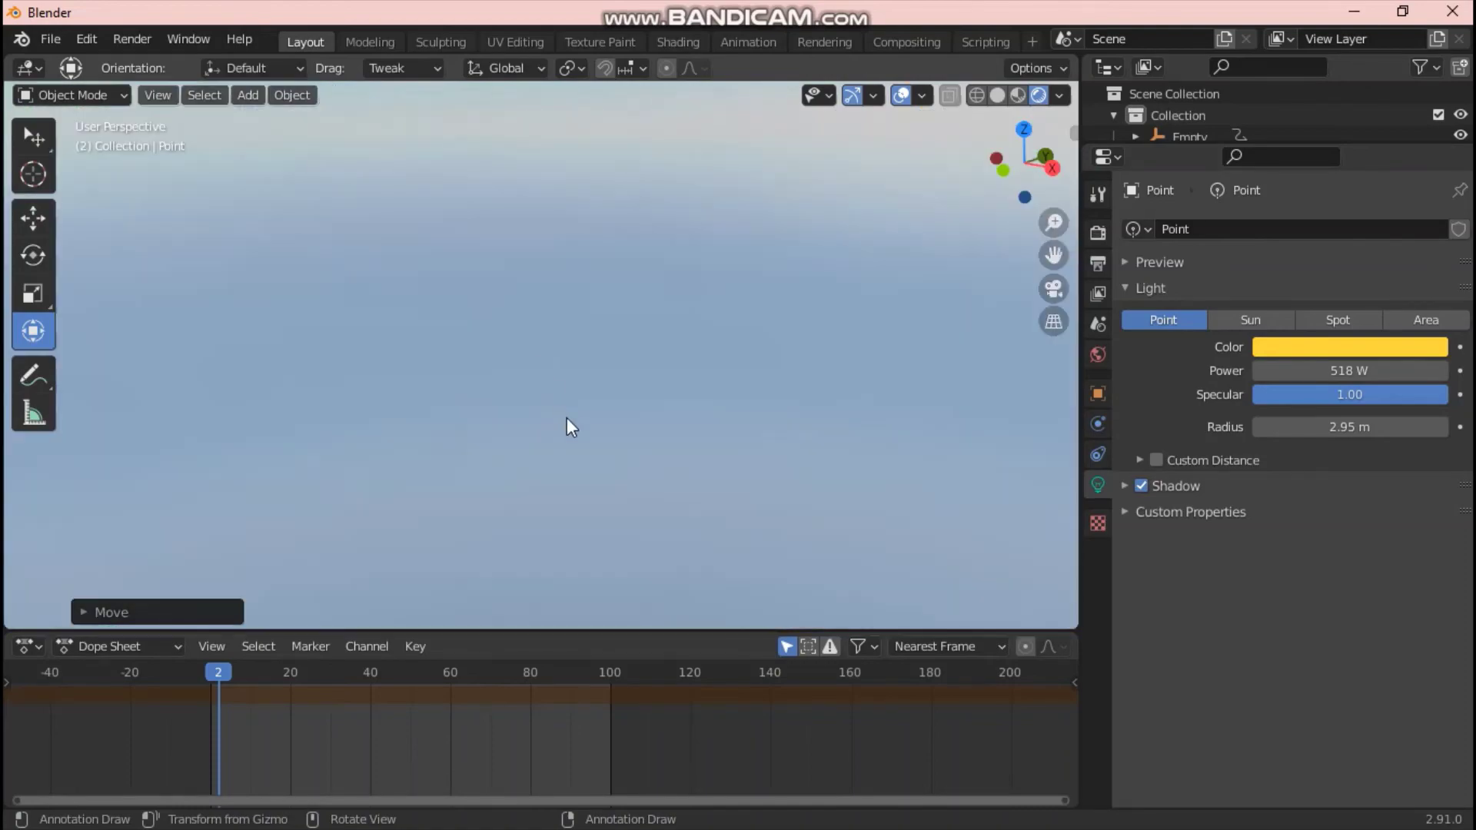
scroll(565, 417, "up", 20)
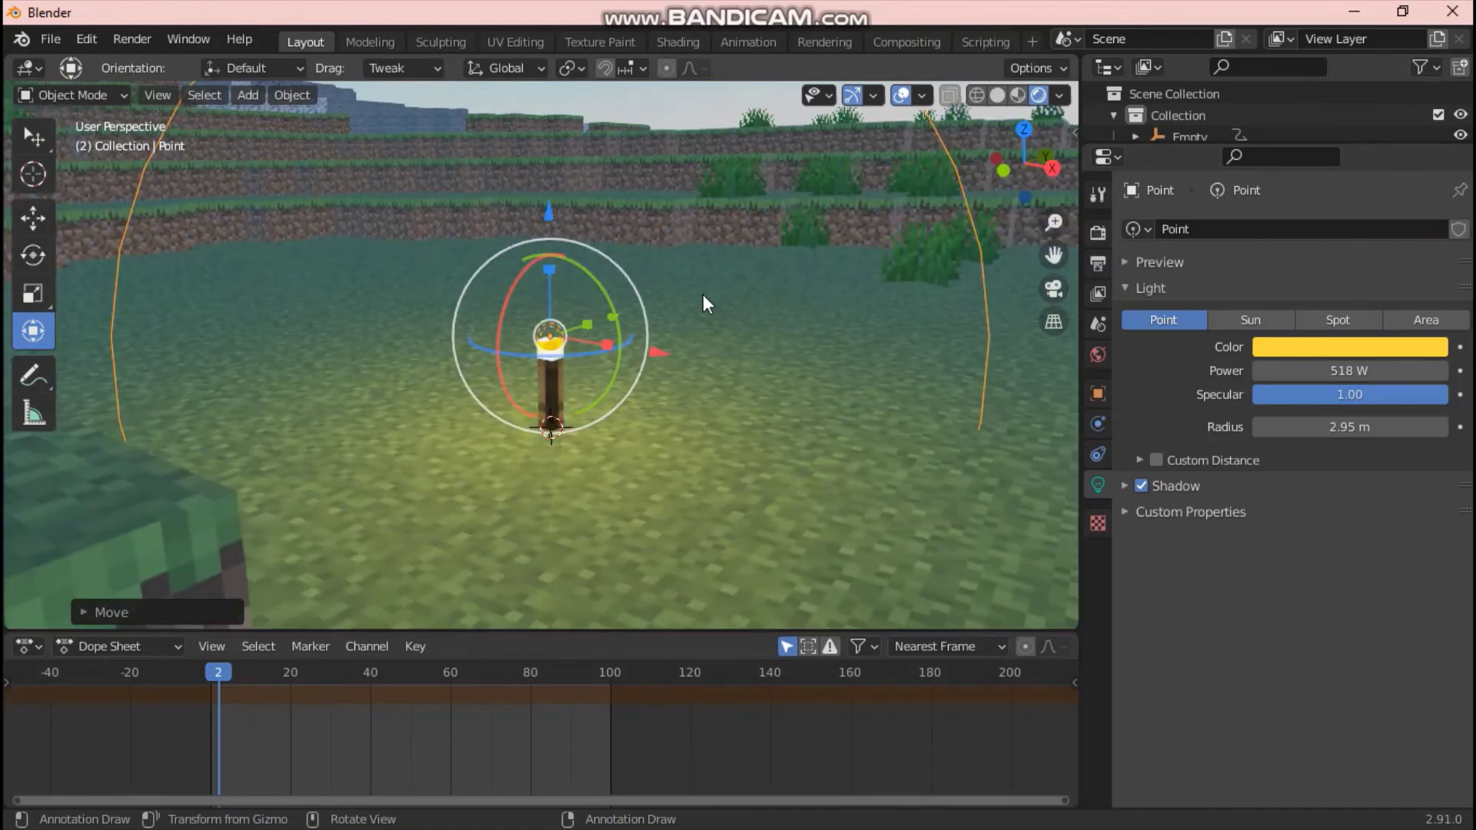
scroll(703, 294, "down", 12)
scroll(688, 297, "up", 12)
Fly to the lava pool, place the 3D cursor on the lava's surface, and add a point light there.
key("shift+grave")
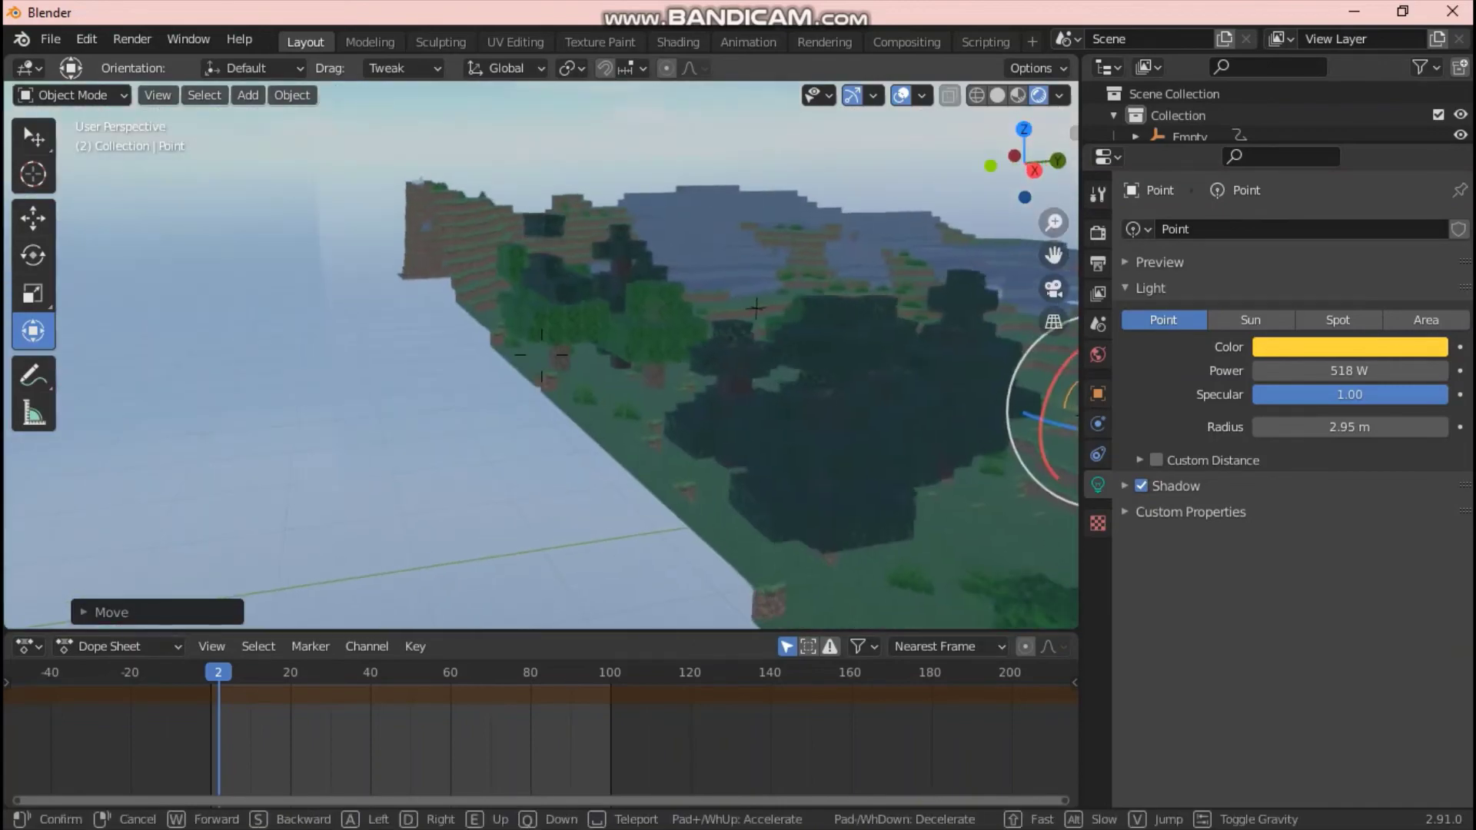
key("w")
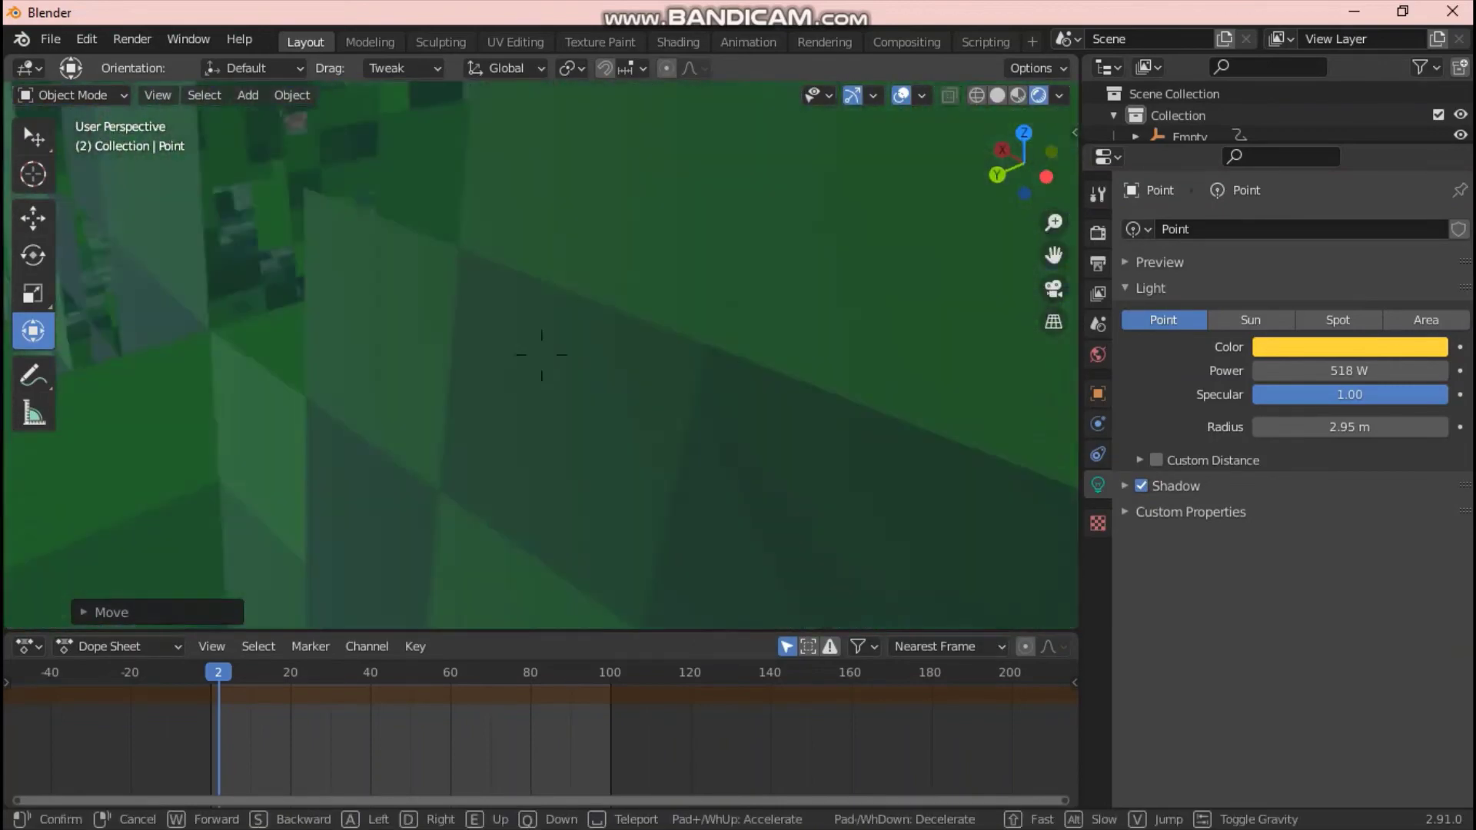
key("w")
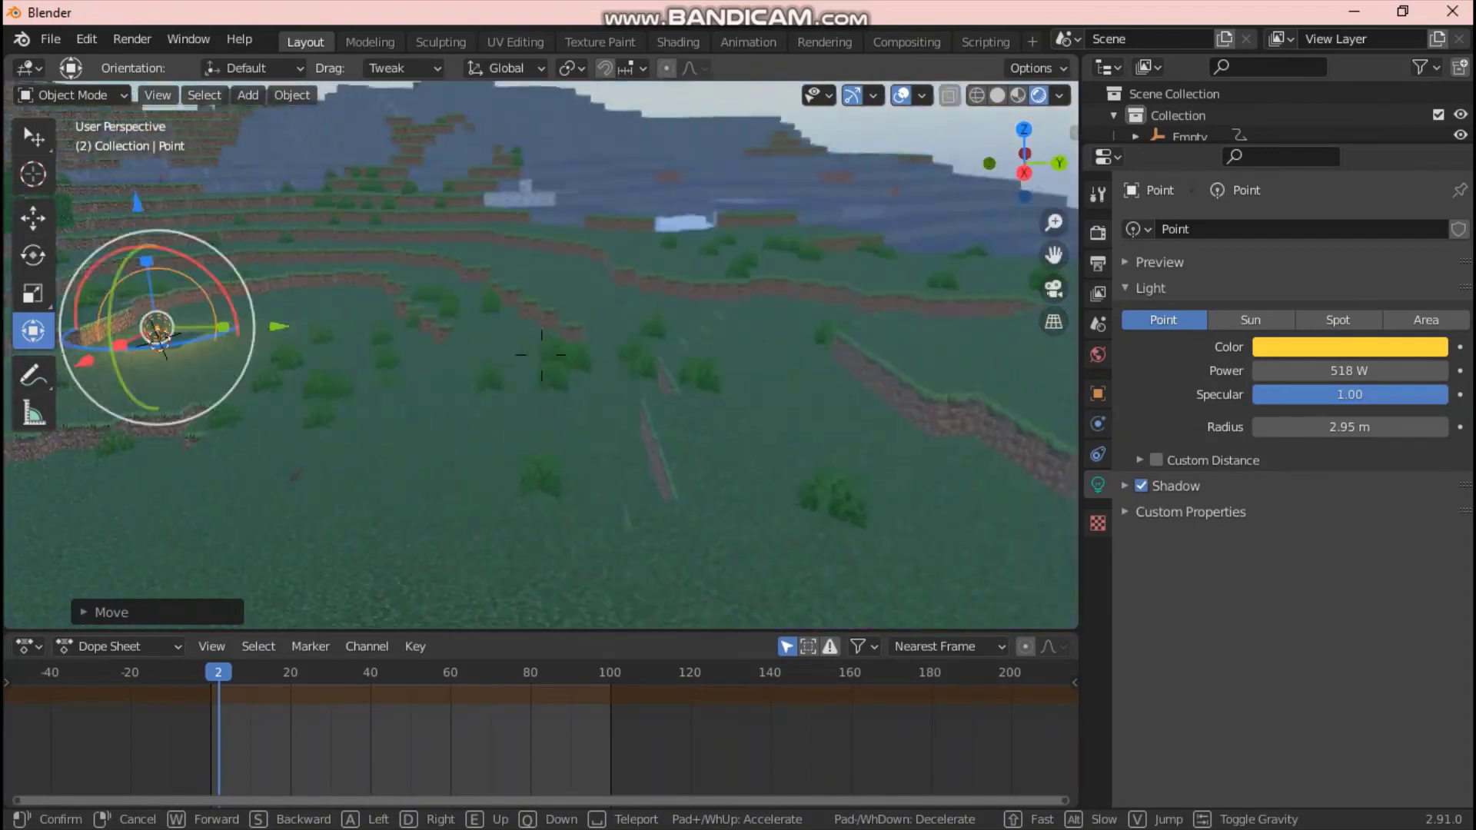
key("w")
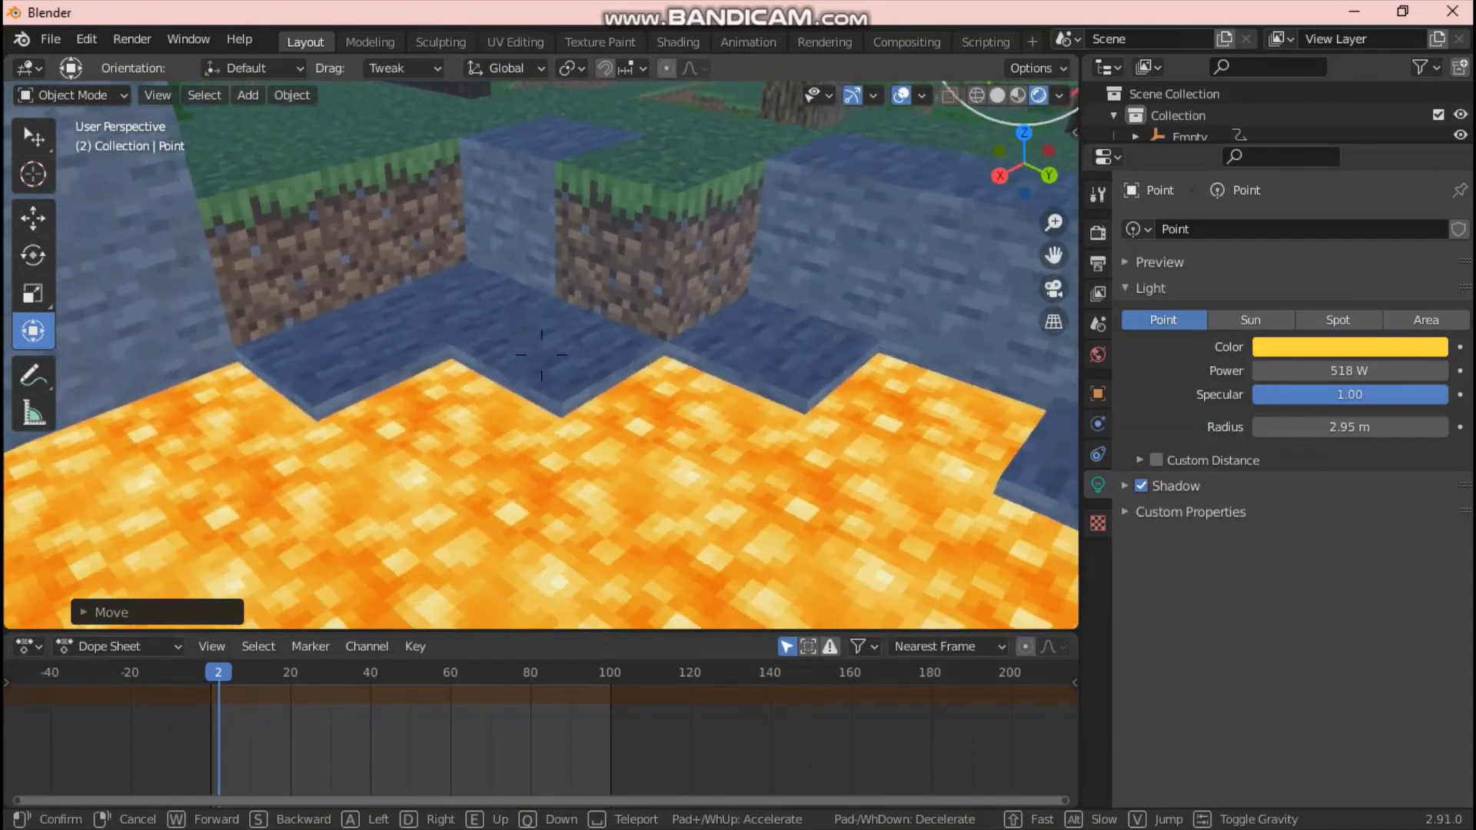
key("s")
left_click(541, 354)
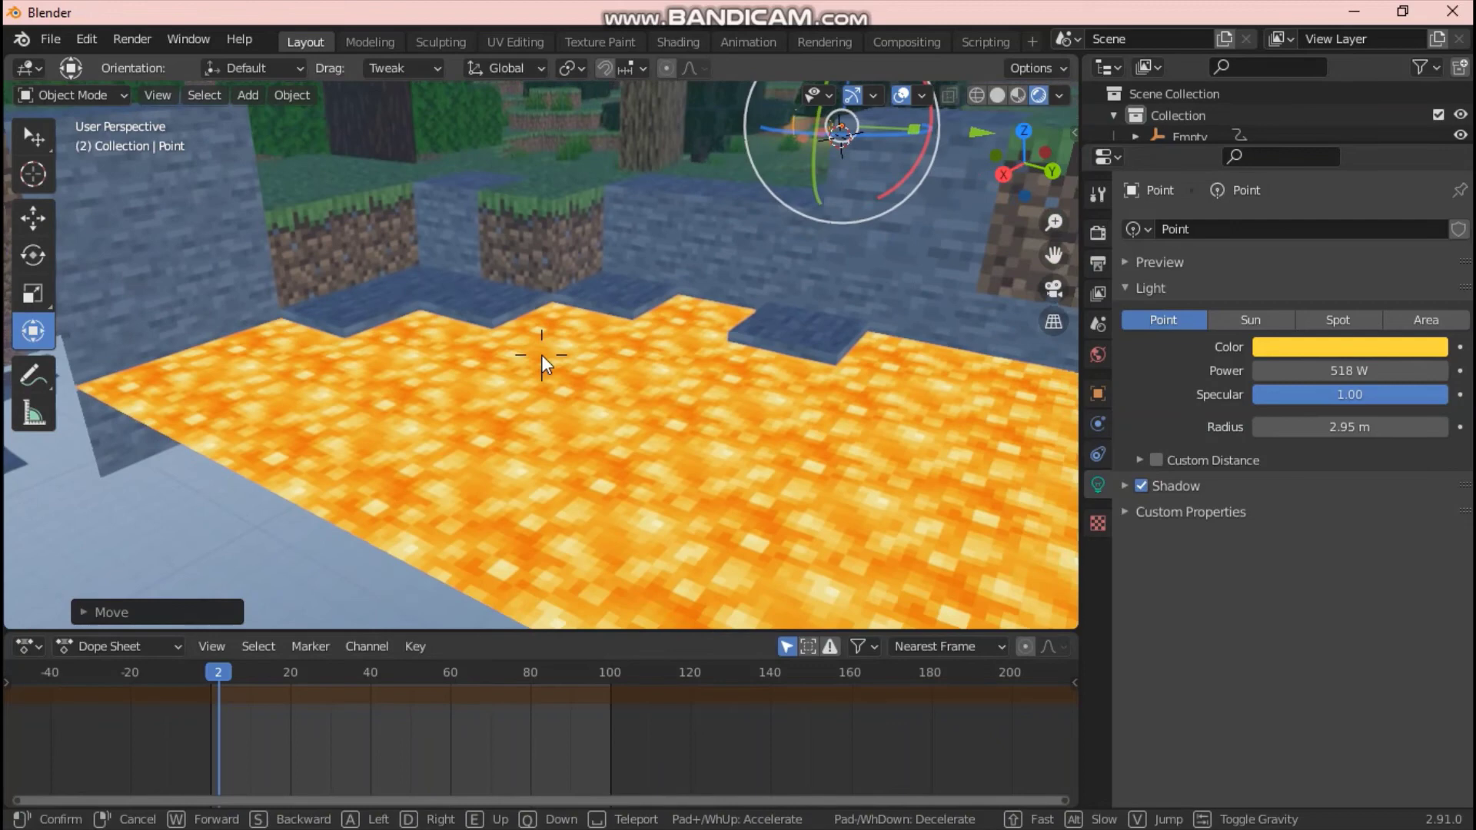
left_click(32, 174)
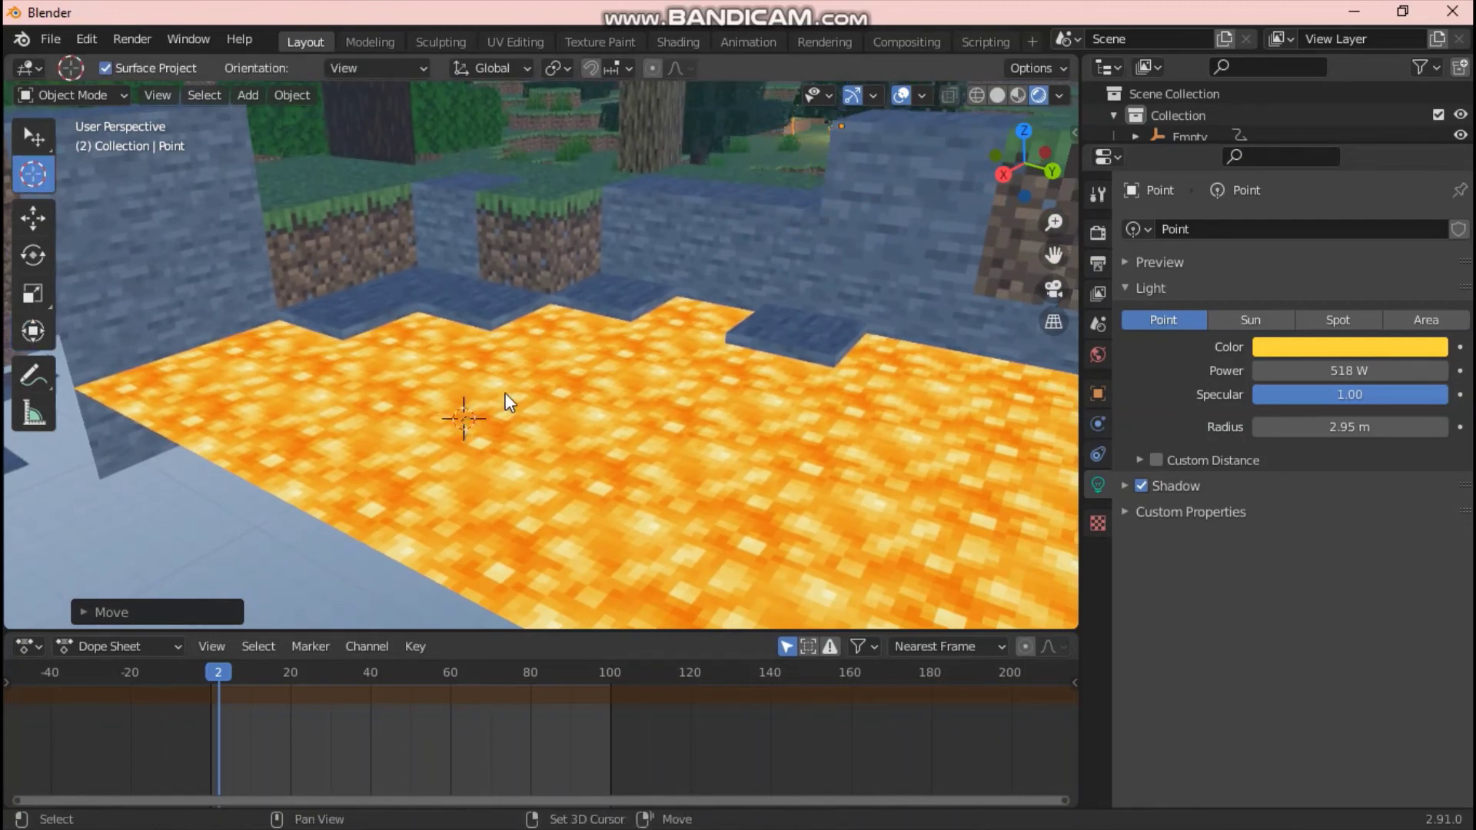
key("shift+a")
mouse_move(506, 393)
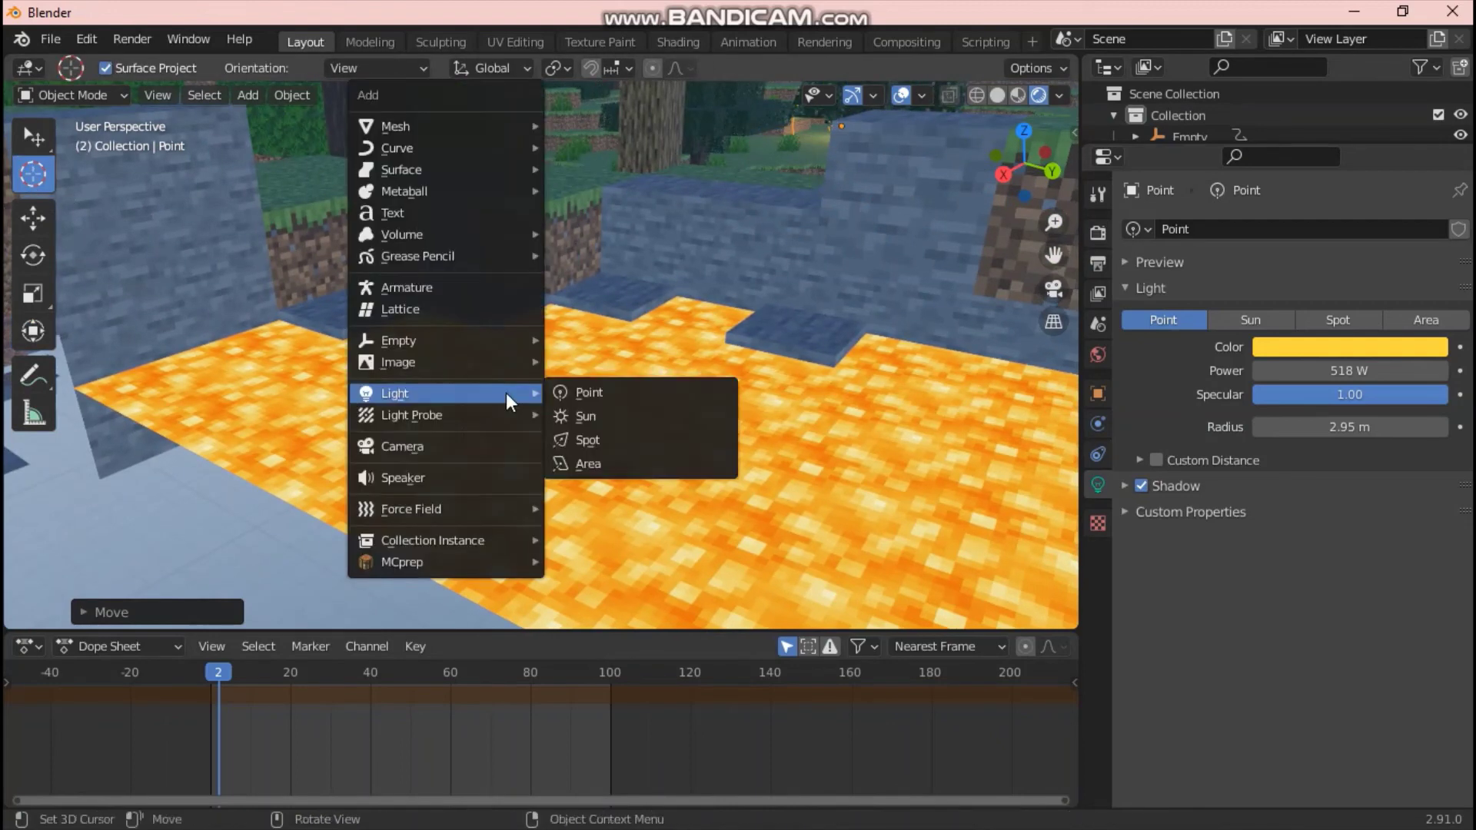
left_click(601, 393)
Raise the new point light slightly above the lava and shift it along Y towards the pool's middle.
left_click(43, 345)
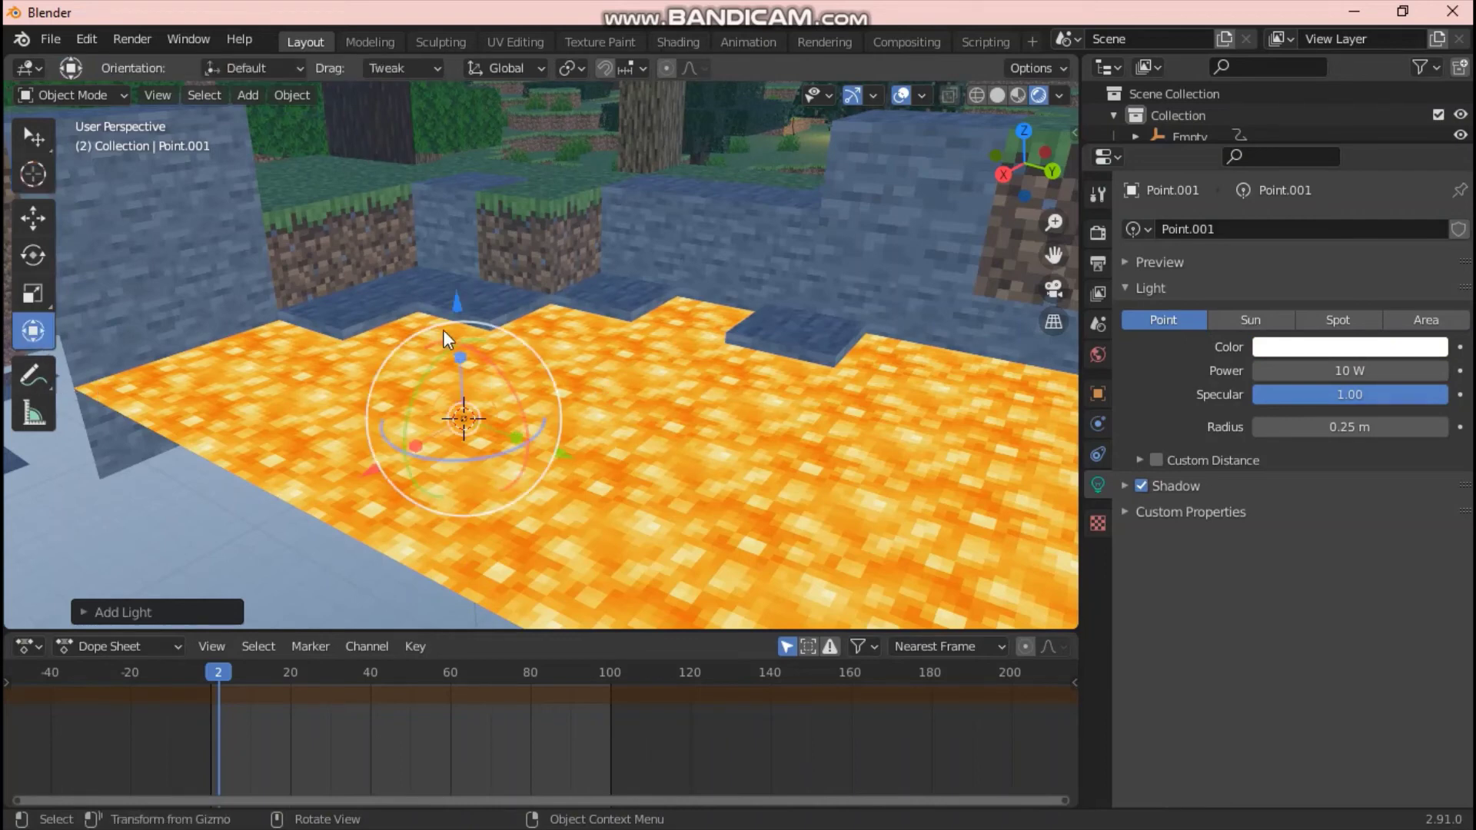
left_click_drag(456, 295, 457, 276)
left_click_drag(562, 432, 726, 471)
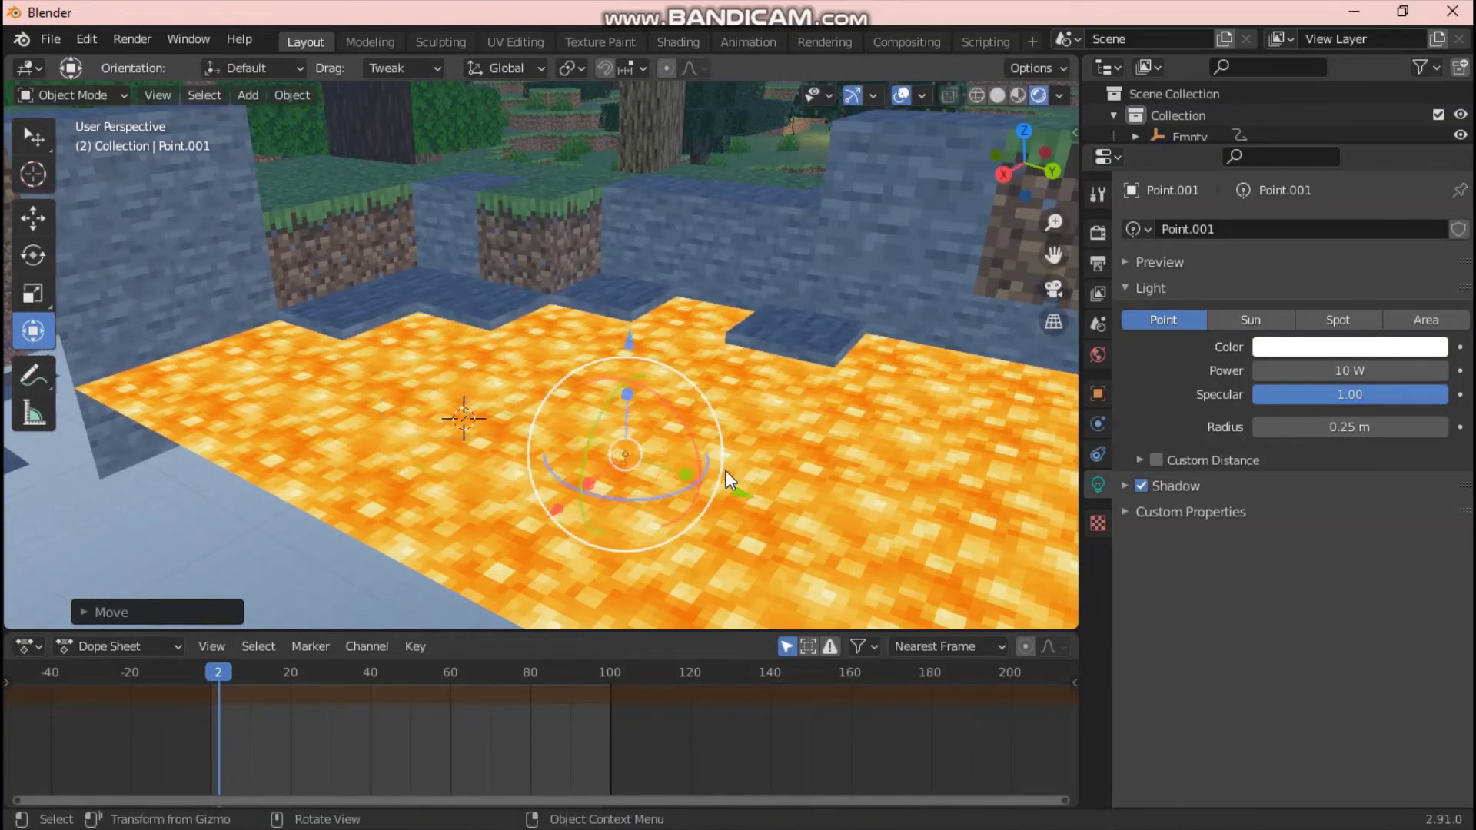
Colour the lava light orange, with hue about 0.073 and saturation about 0.817, and set its power to 500 W, then 1000 W.
left_click(1291, 361)
left_click_drag(1323, 158, 1299, 202)
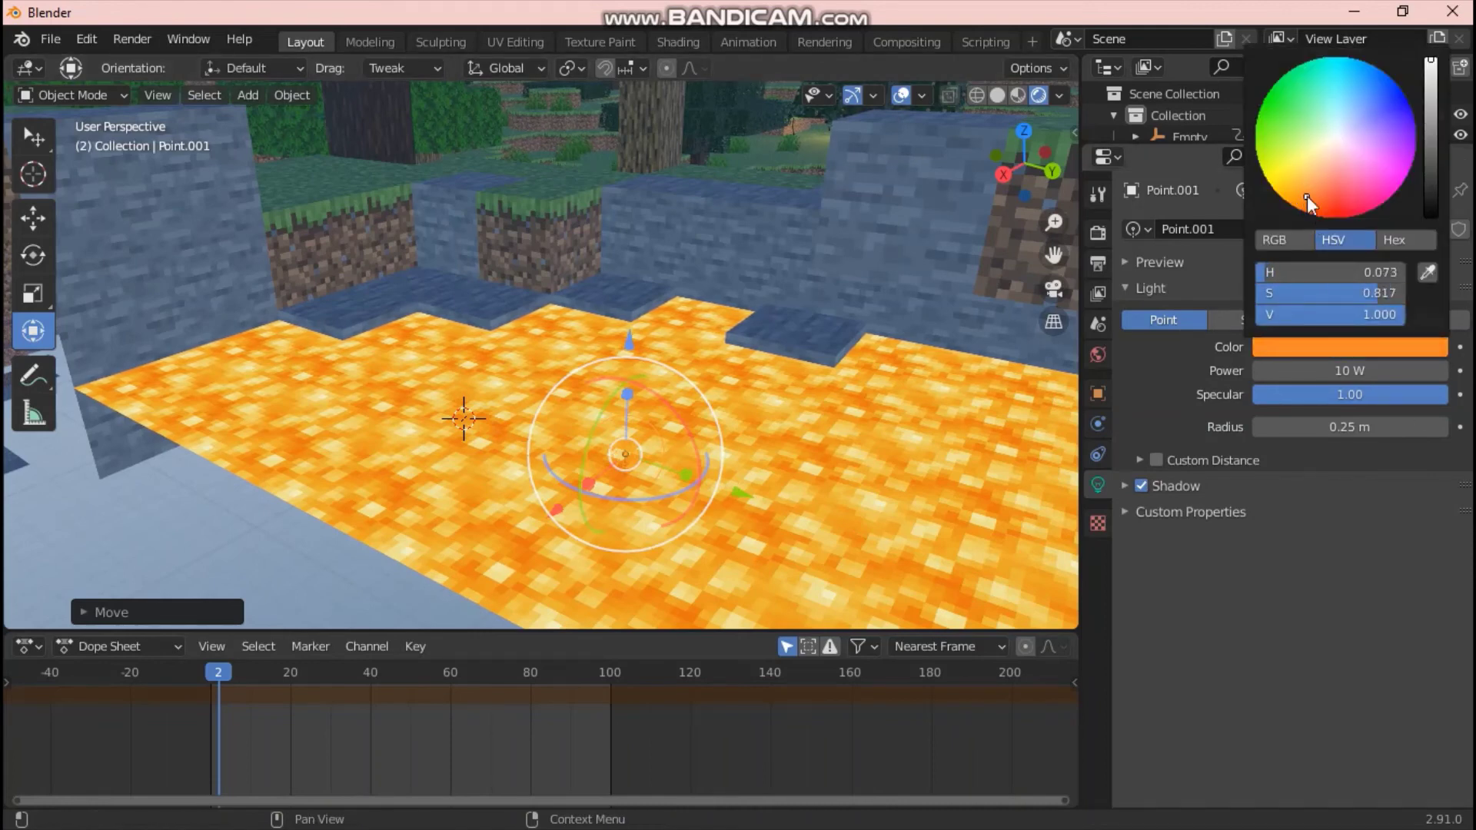
left_click(1299, 371)
type("500")
key("Return")
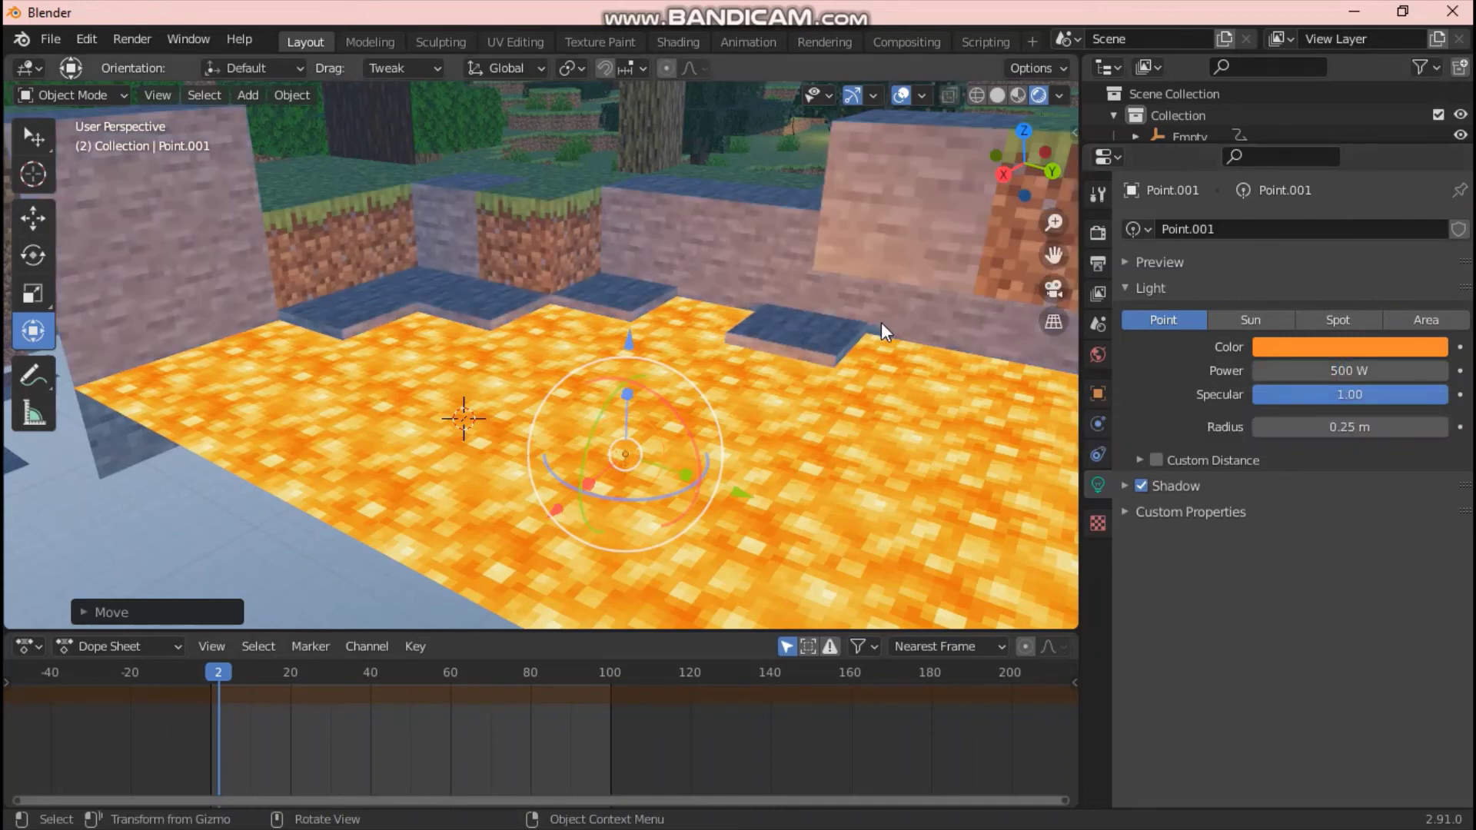
left_click(1322, 371)
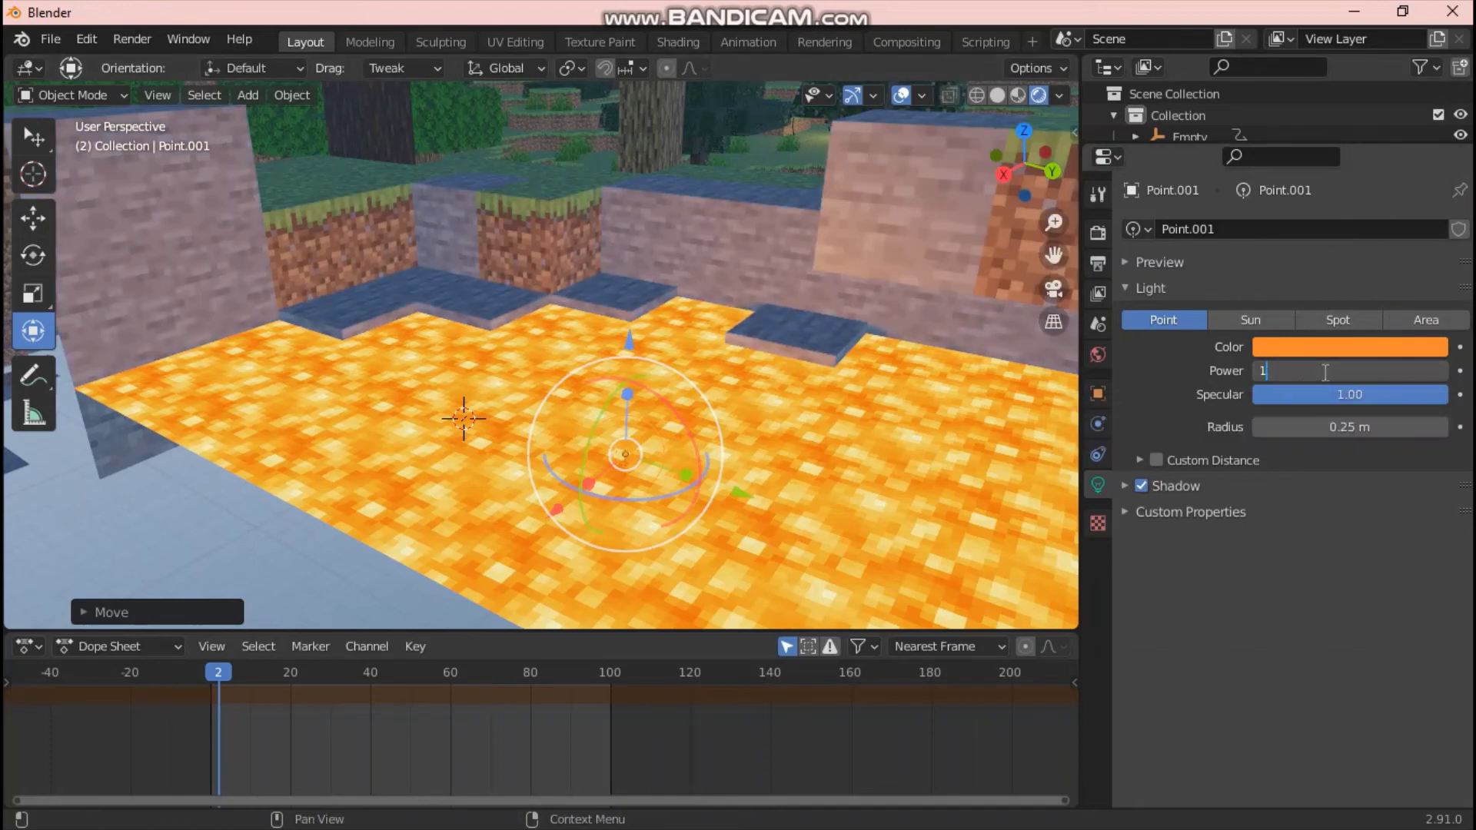
key("Return")
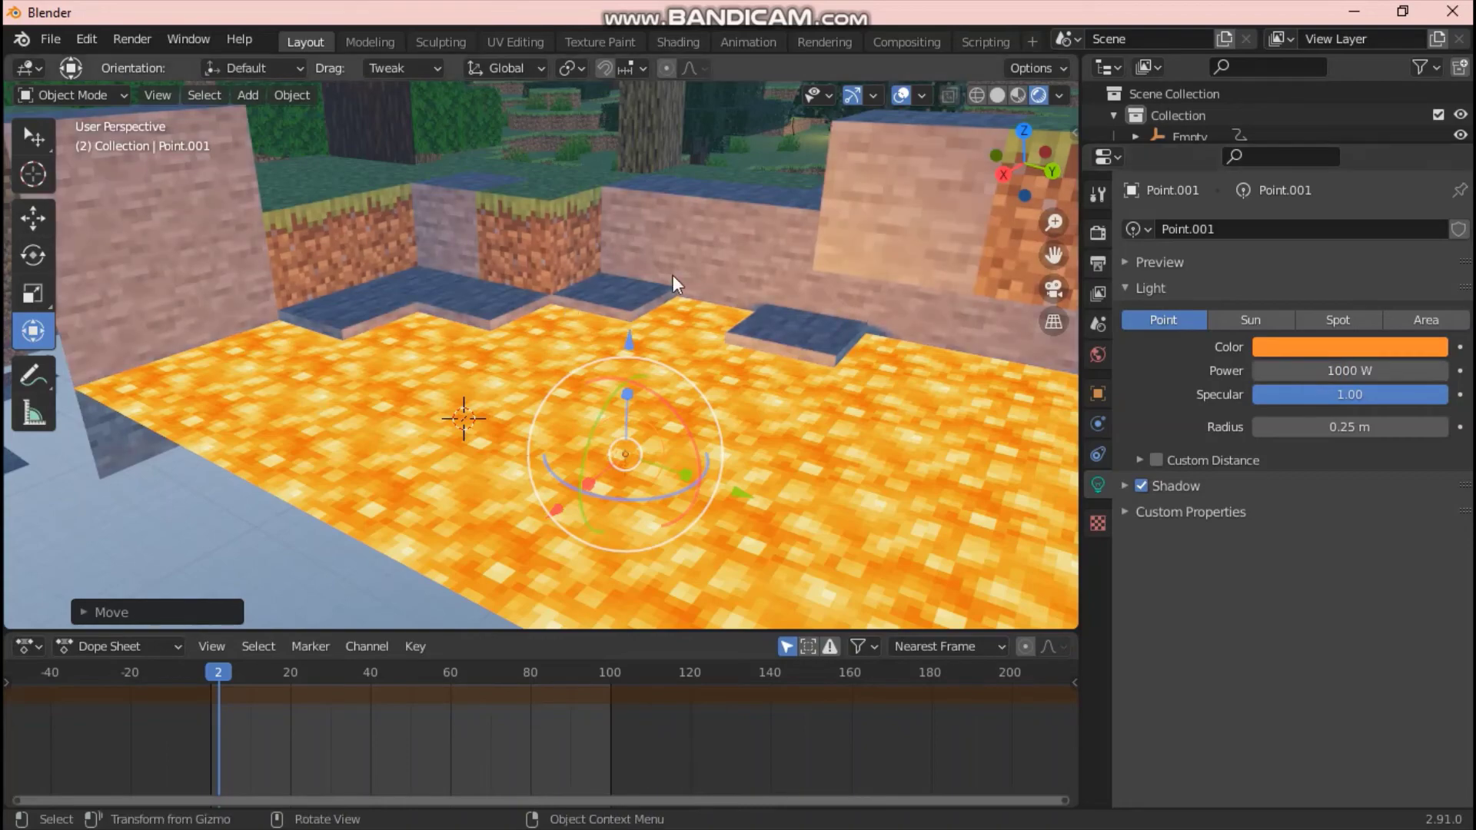
Move around the lava pool to examine the orange light on the surrounding stone and dirt walls.
key("shift+grave")
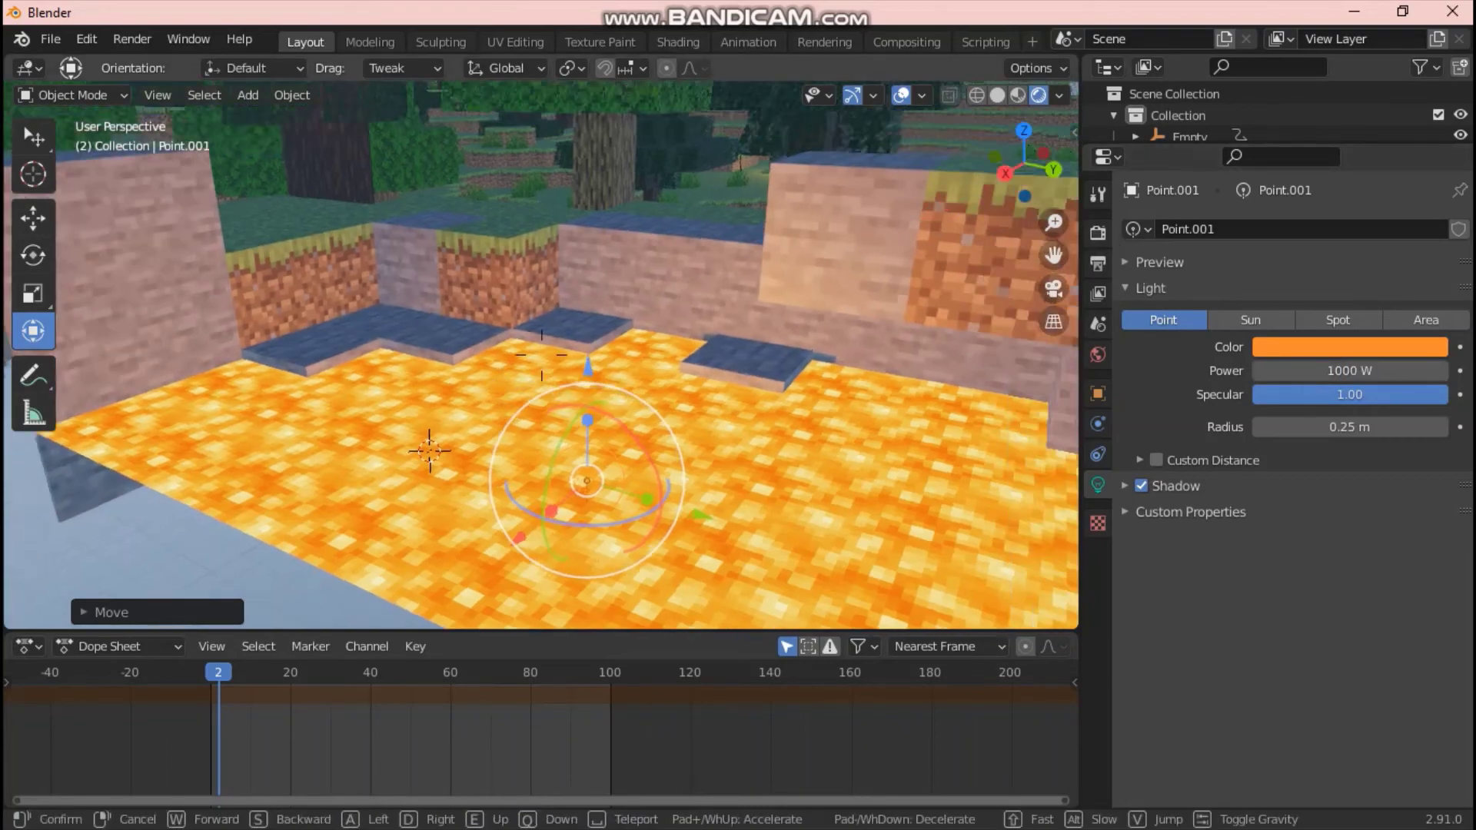
key("w")
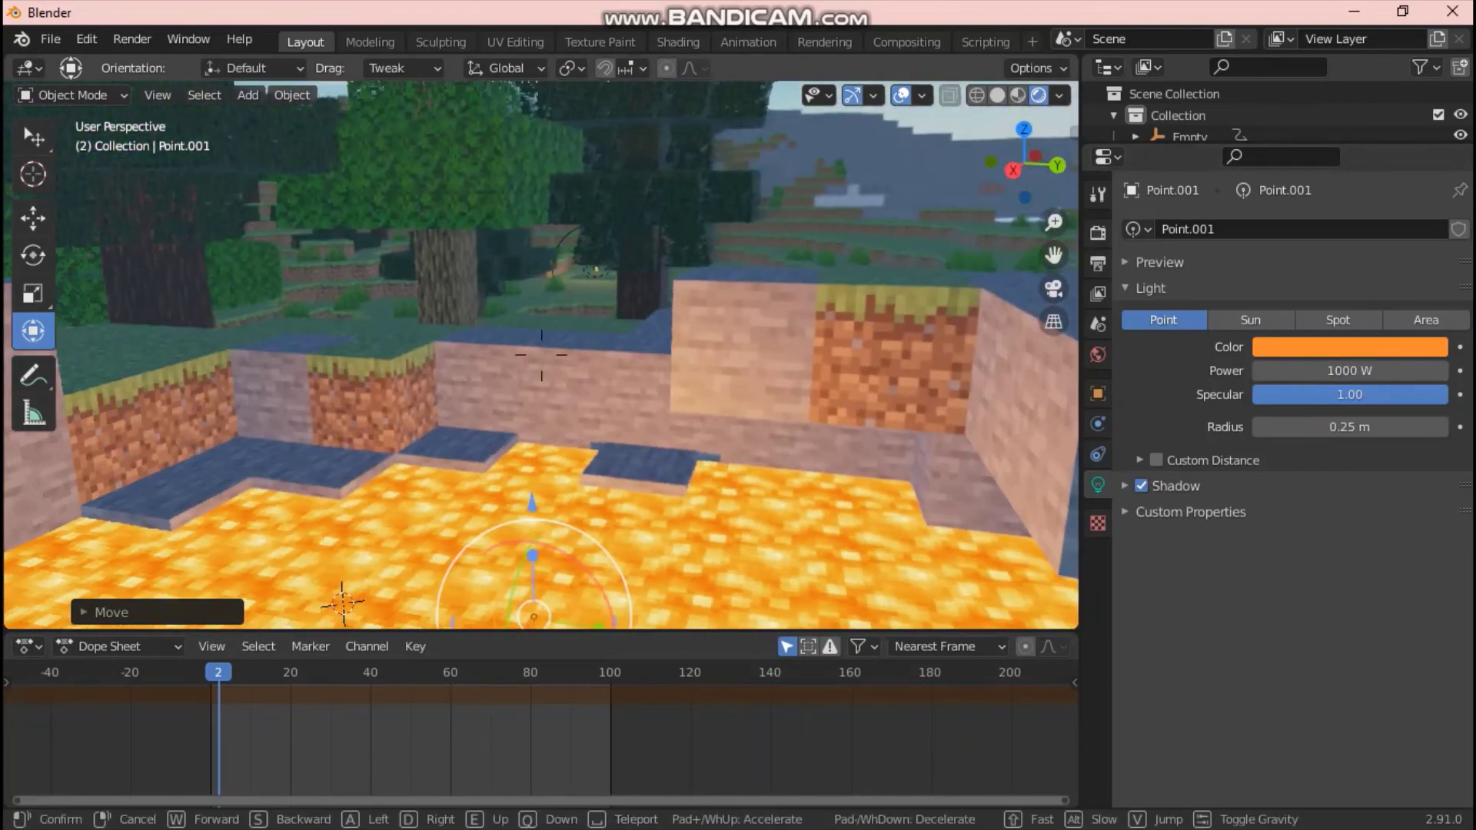
key("s")
key("s")
key("w")
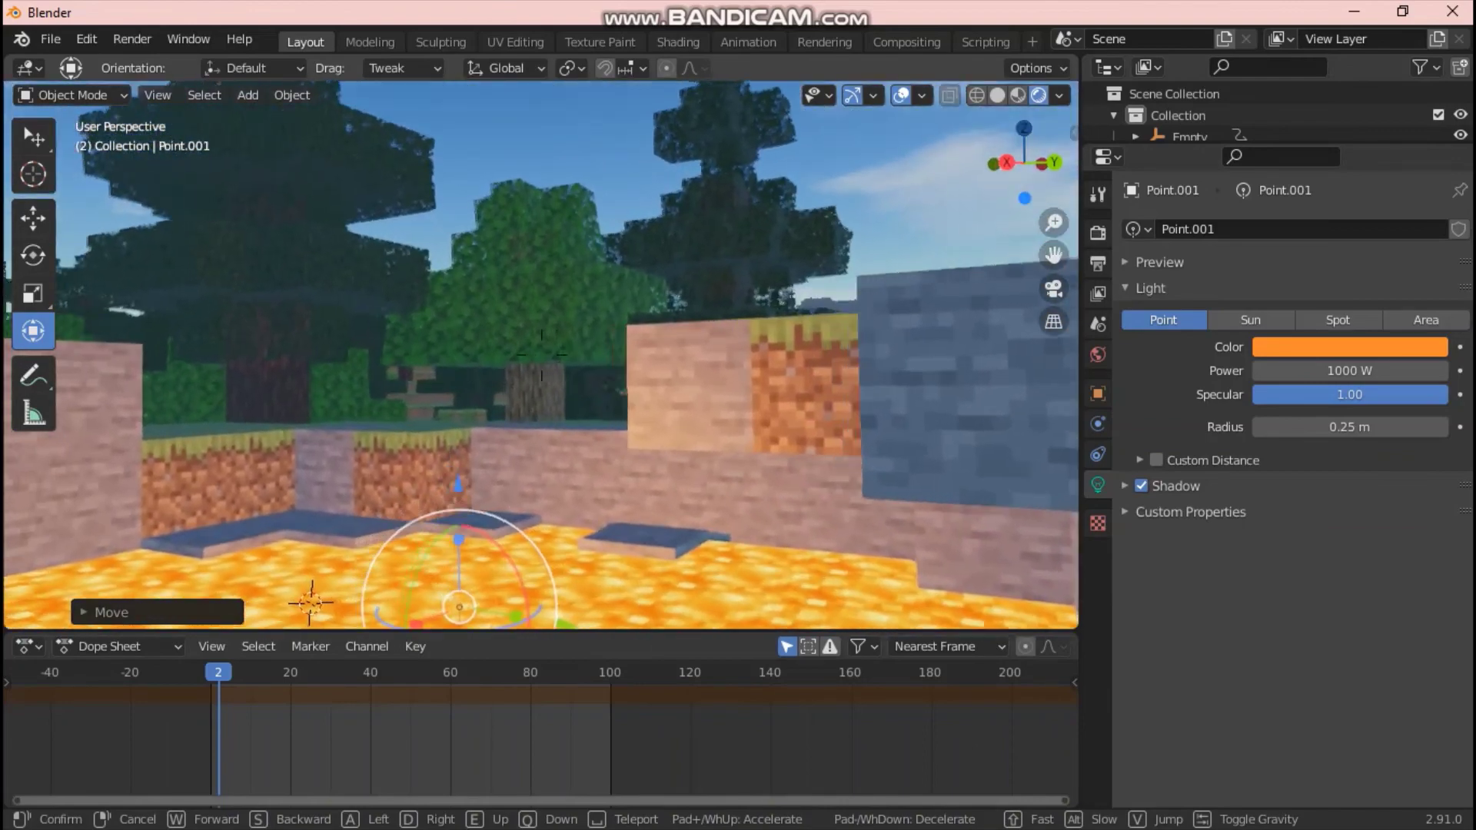
key("d")
left_click(541, 355)
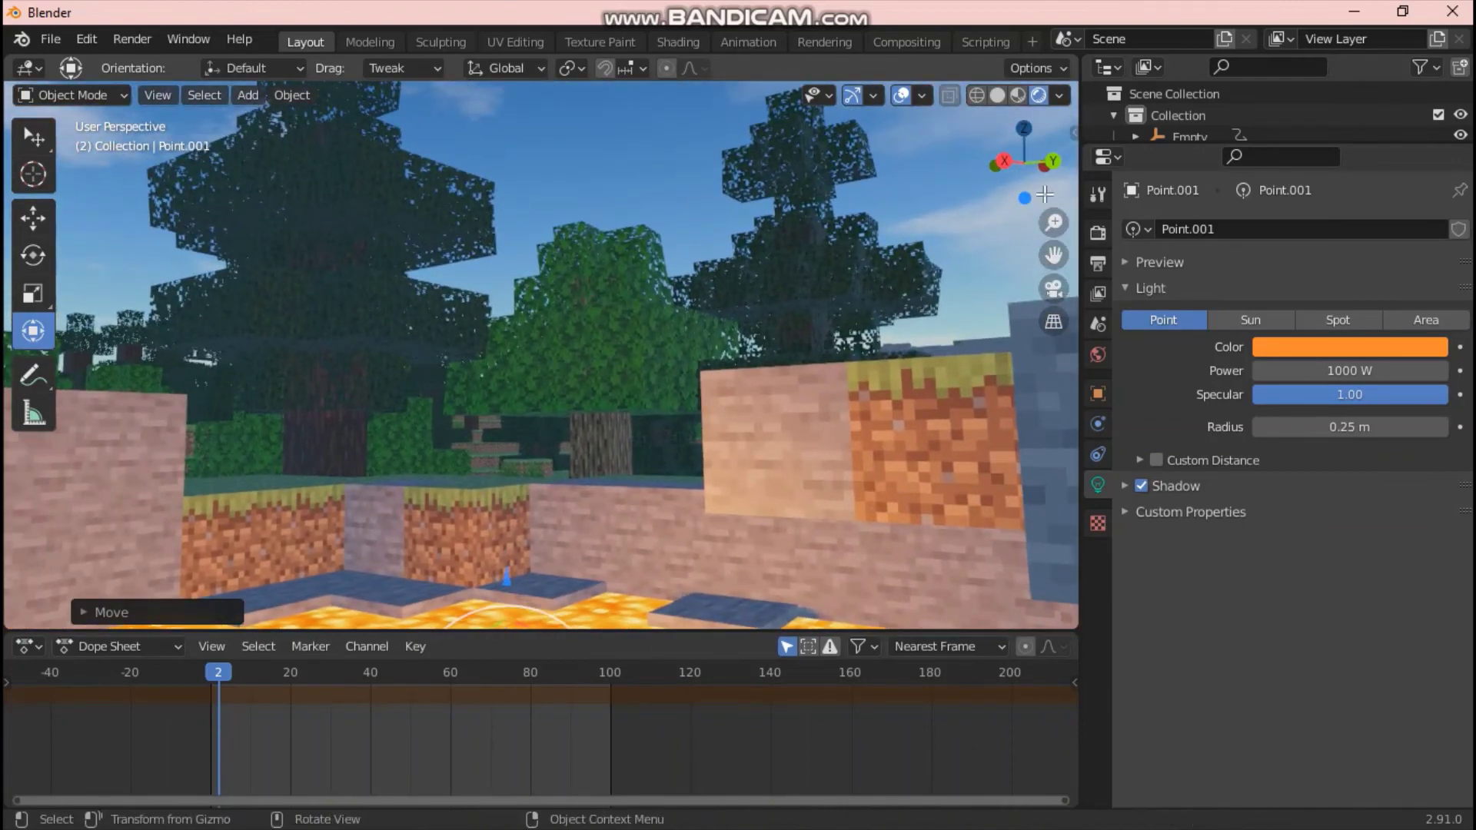
Set the strength of the world's sky background to 0 to black out the ambient light.
left_click(1092, 352)
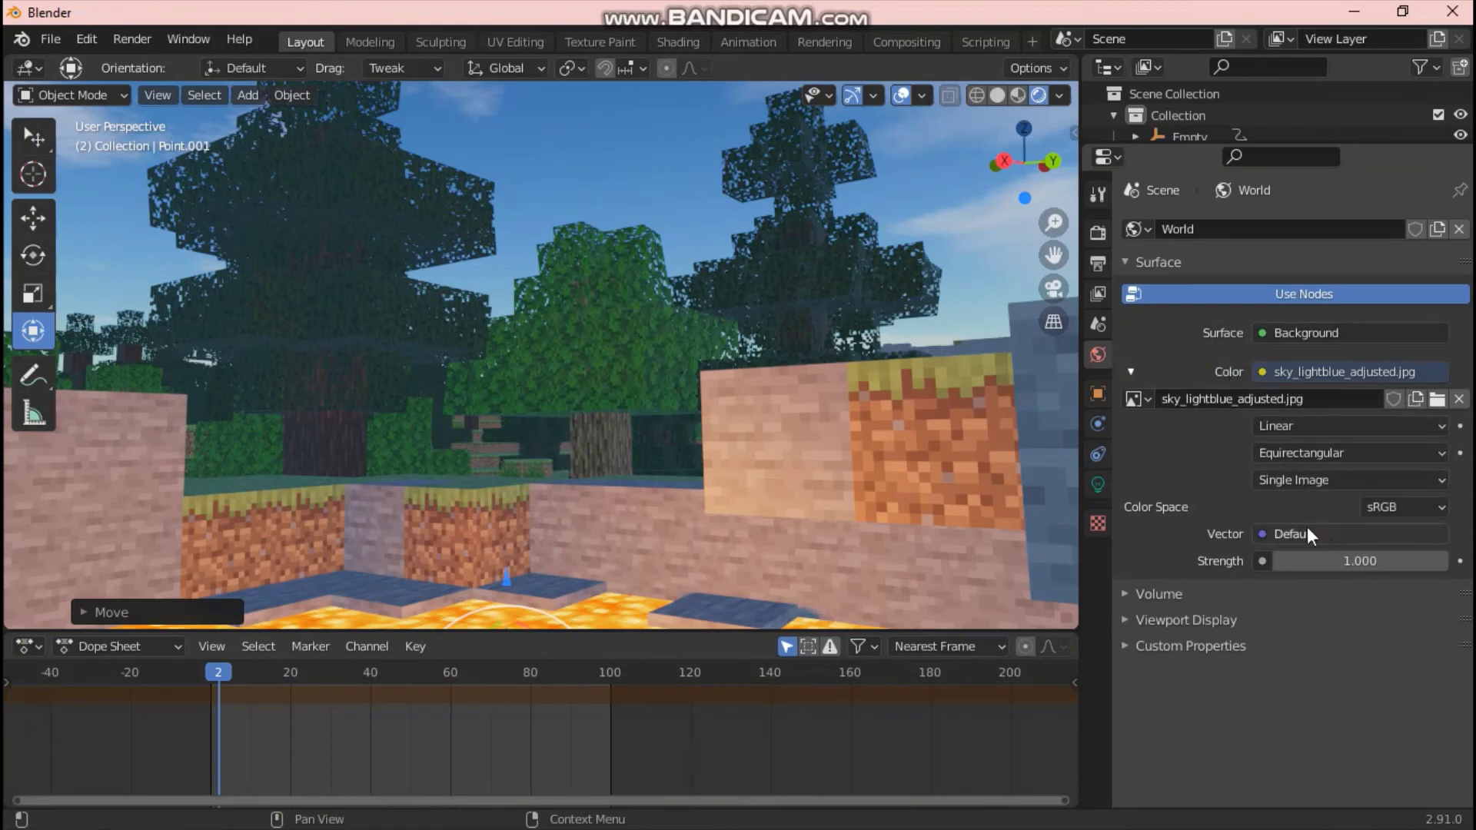
left_click(1256, 374)
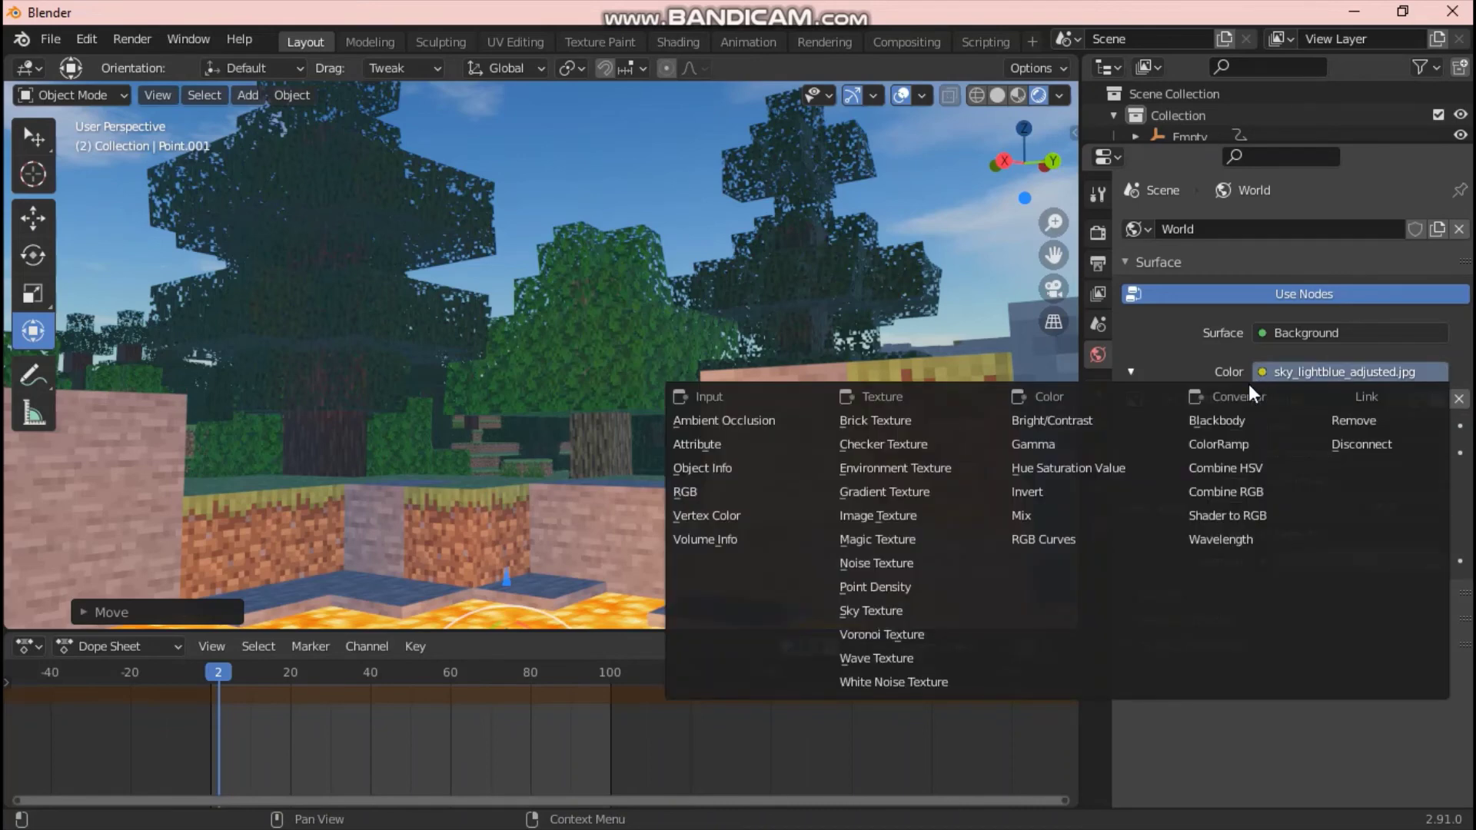
left_click(1253, 376)
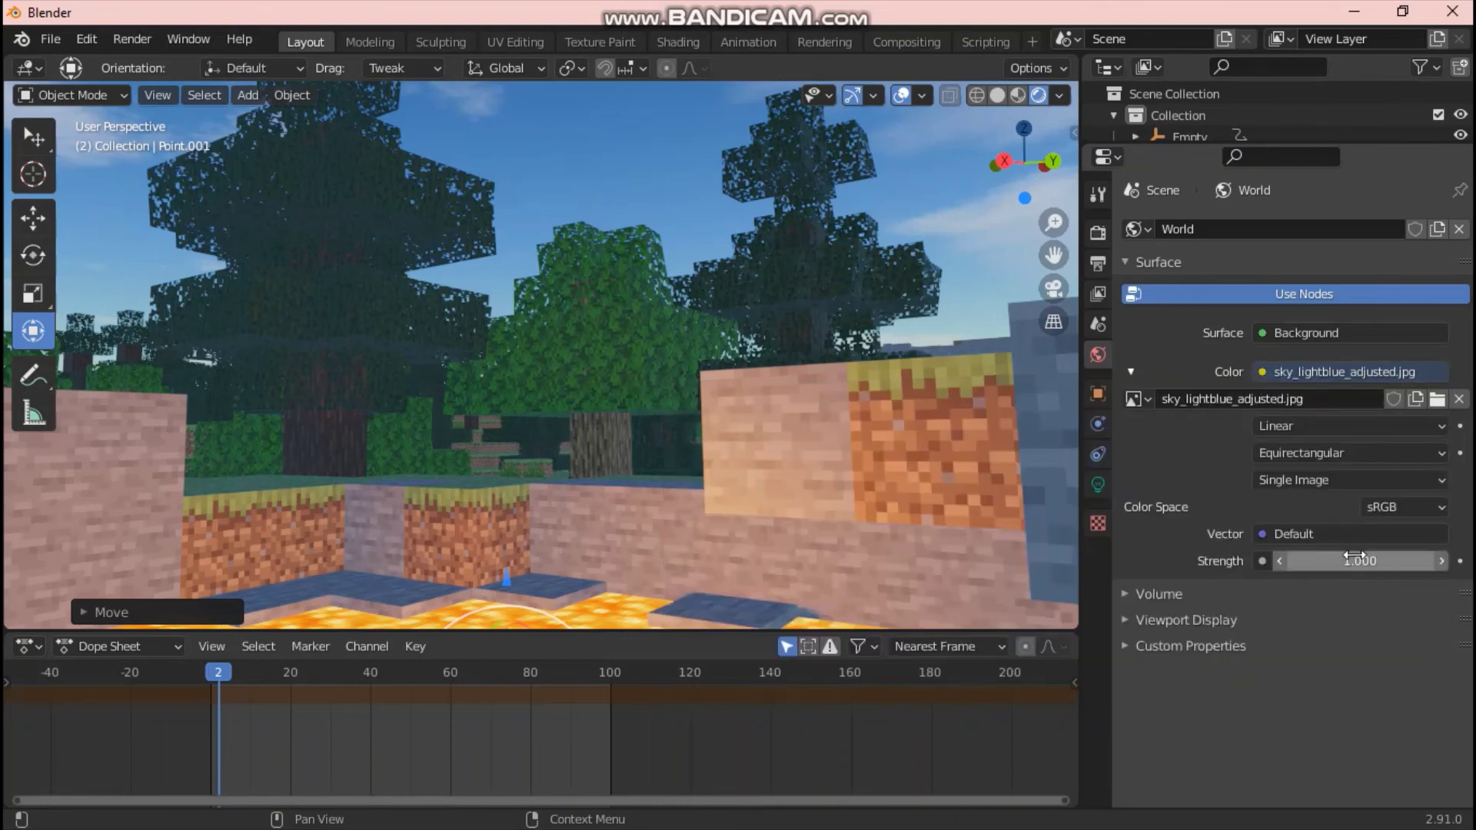
left_click_drag(1349, 561, 1261, 560)
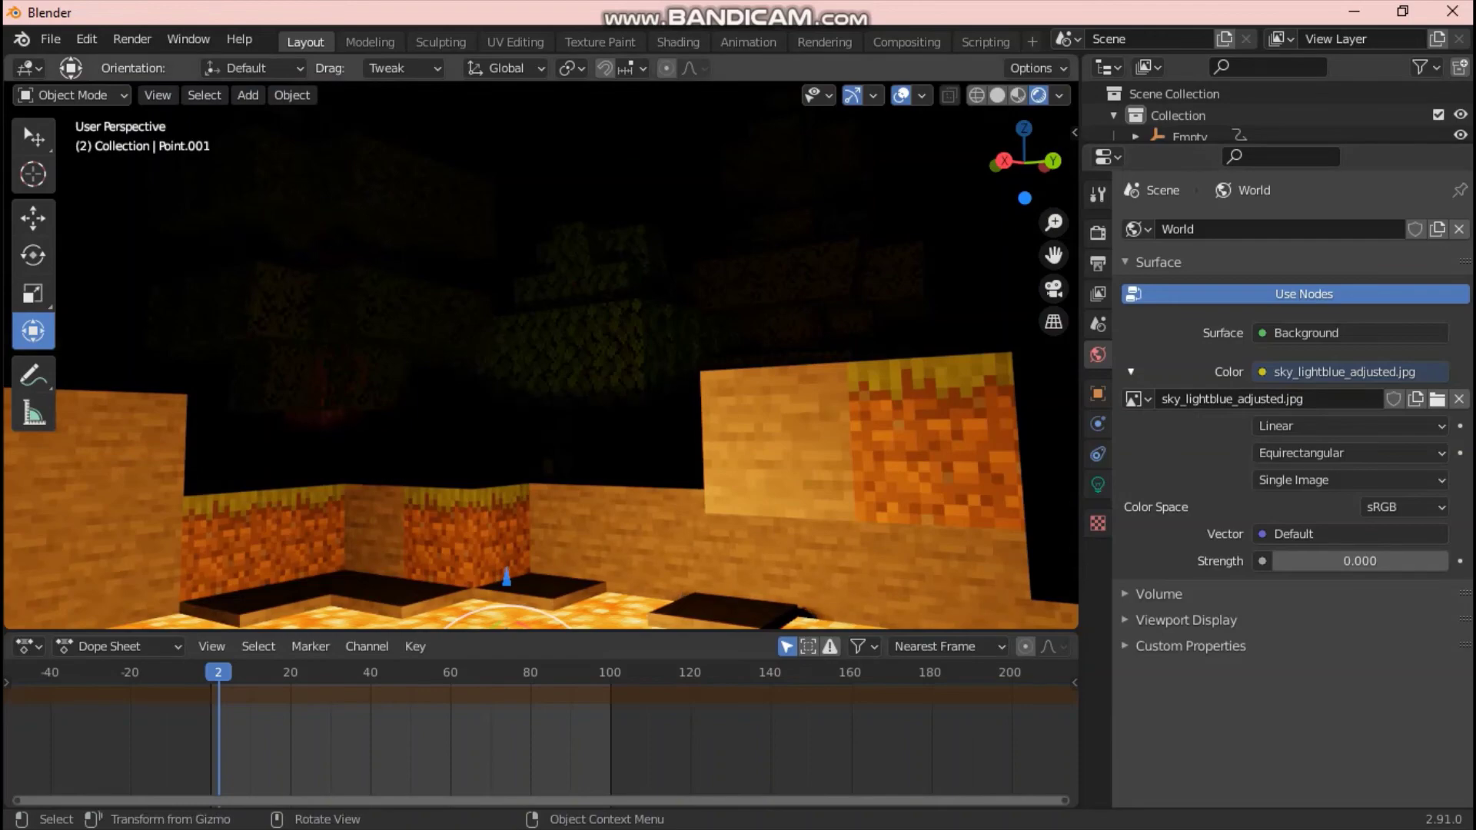
Fly around the lava pool to examine how the point lights alone illuminate the walls and trees.
key("shift+grave")
key("w")
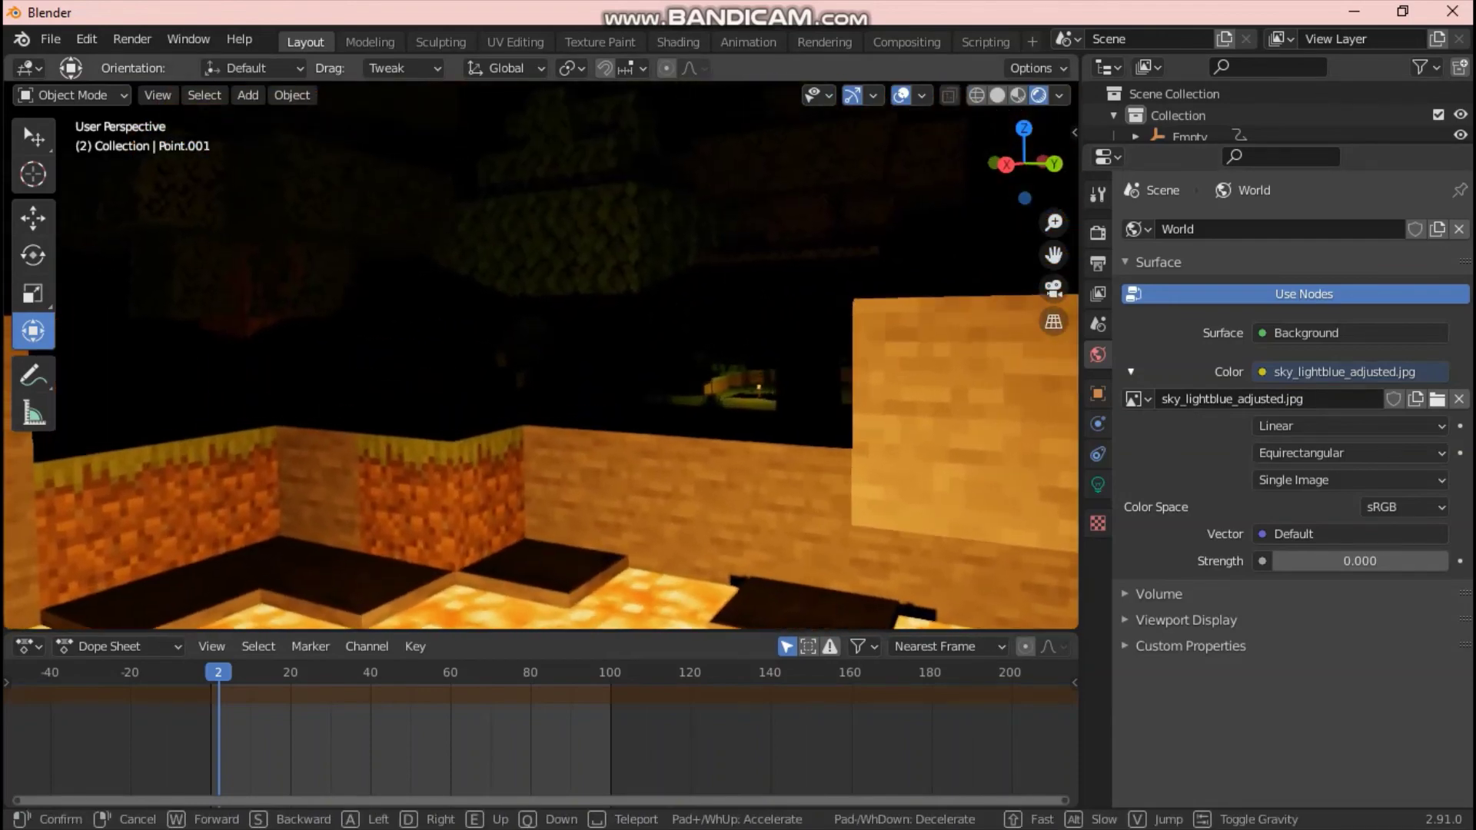
key("w")
key("s")
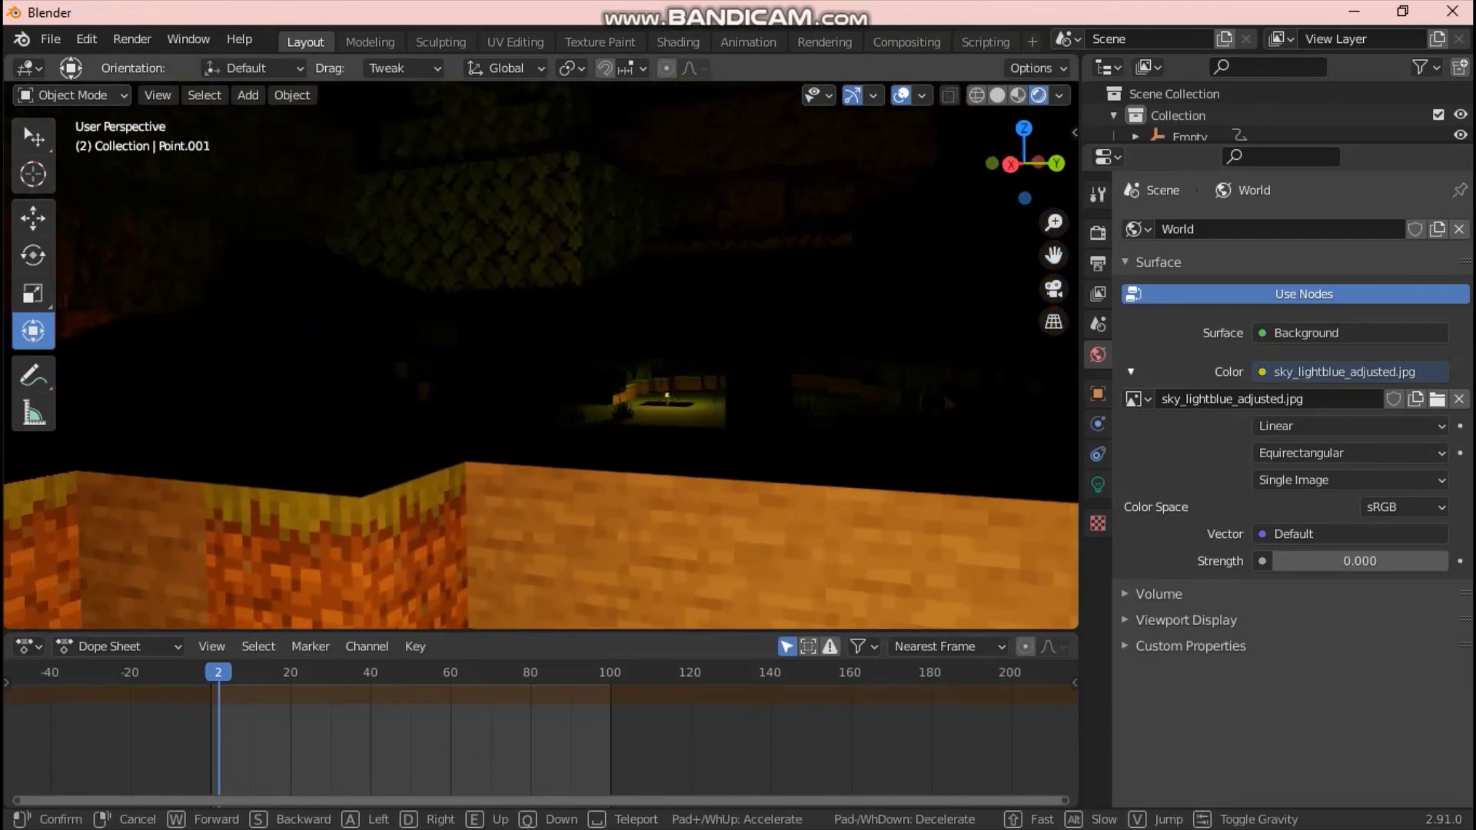
key("s")
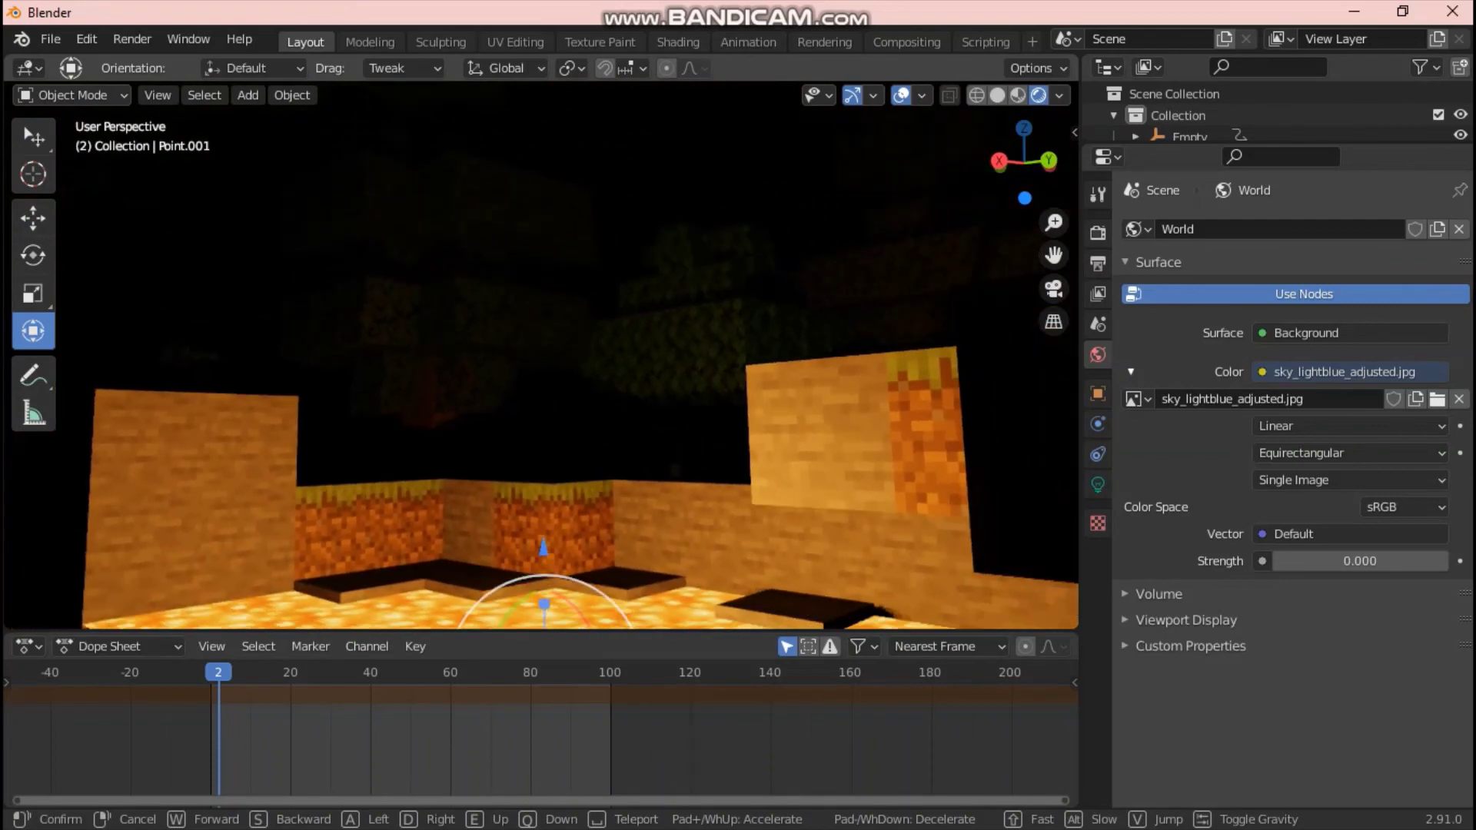
key("w")
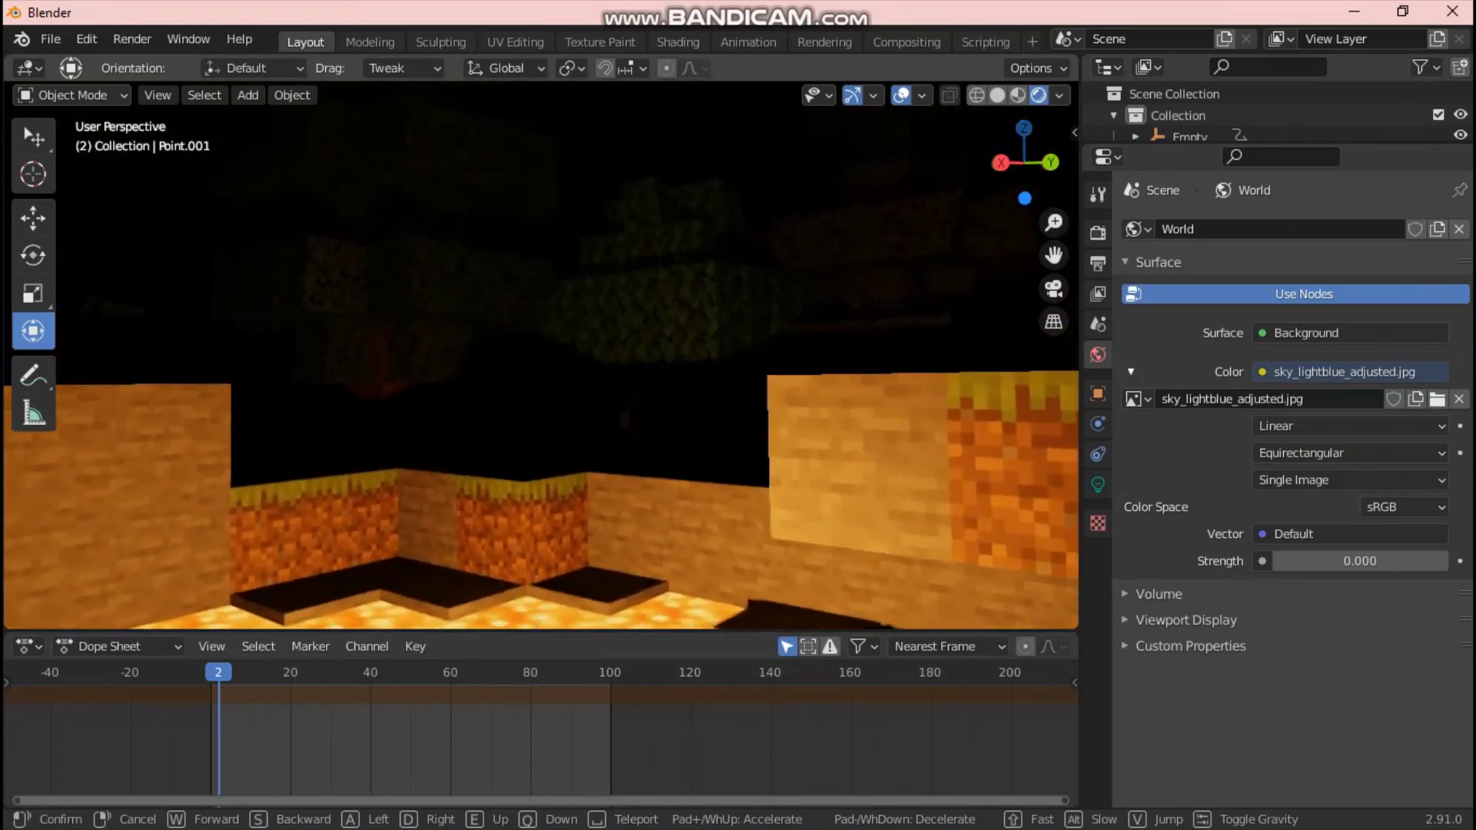
key("Return")
Set the world background's strength to 0.8 and fly over the terrain to check the sky and torch lighting.
mouse_move(1302, 570)
left_mouse_down()
mouse_move(1384, 569)
mouse_move(1312, 560)
left_mouse_up()
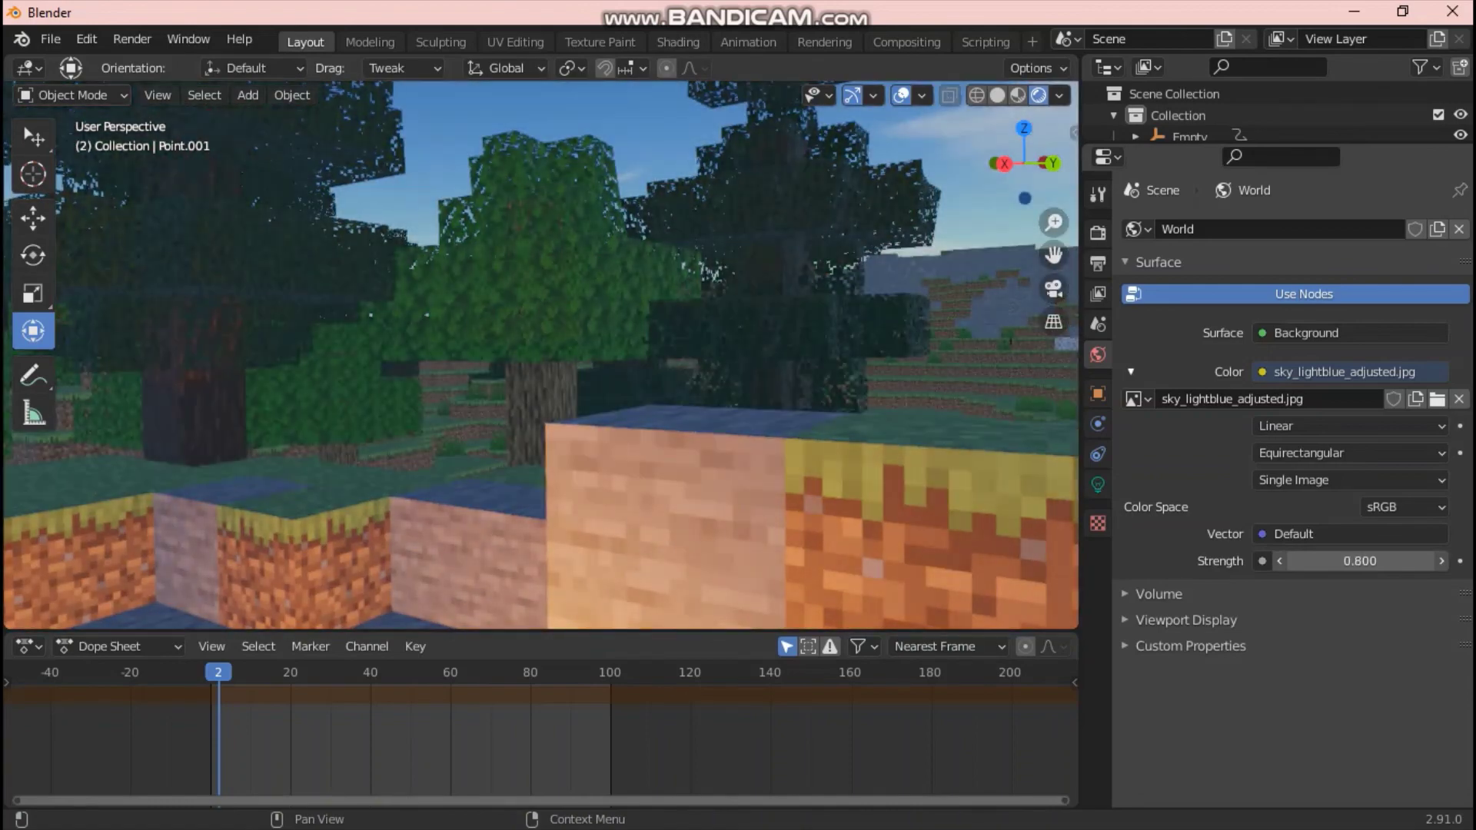
key("shift+grave")
key("w")
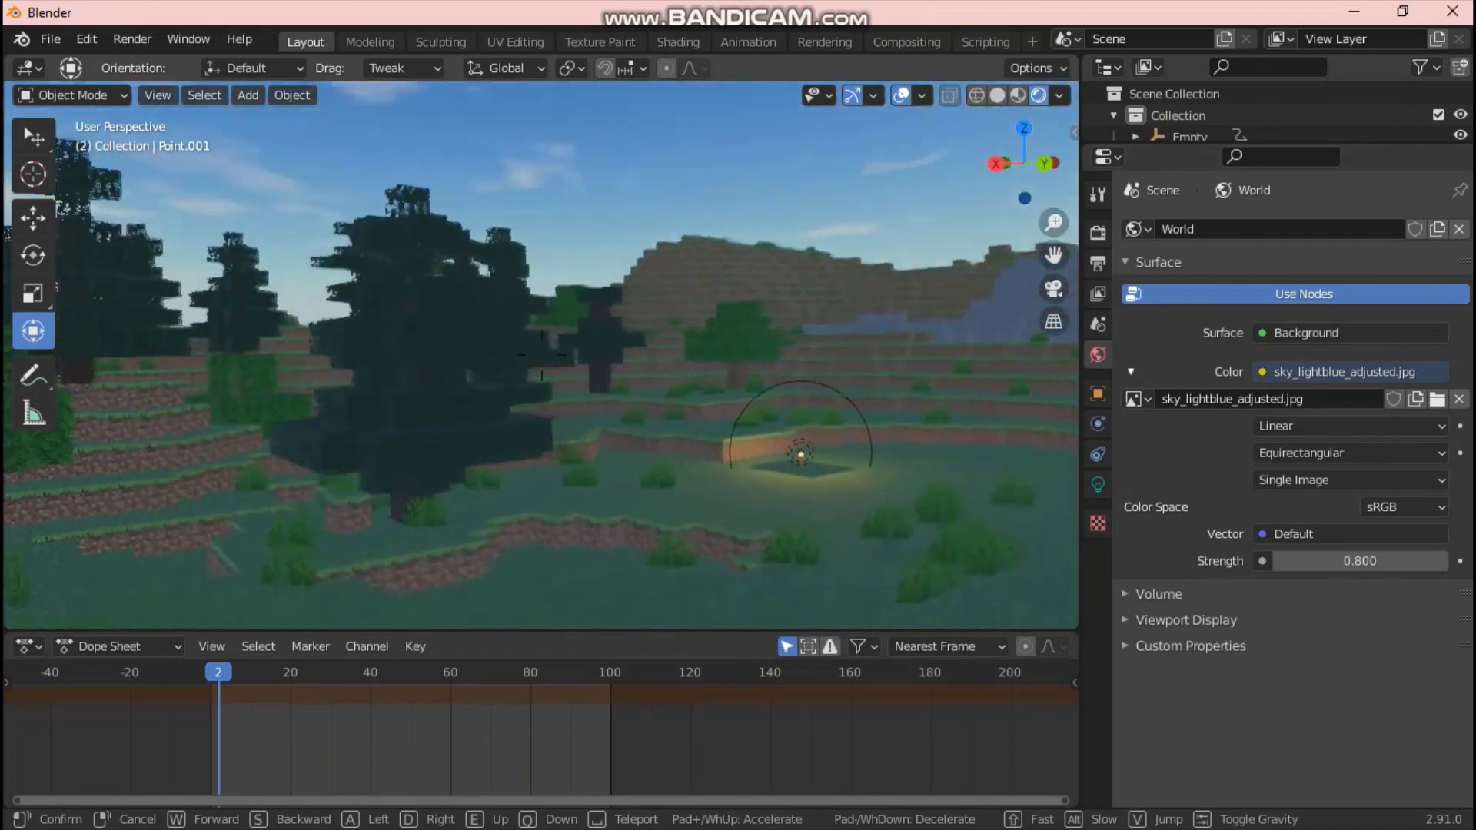
key("s")
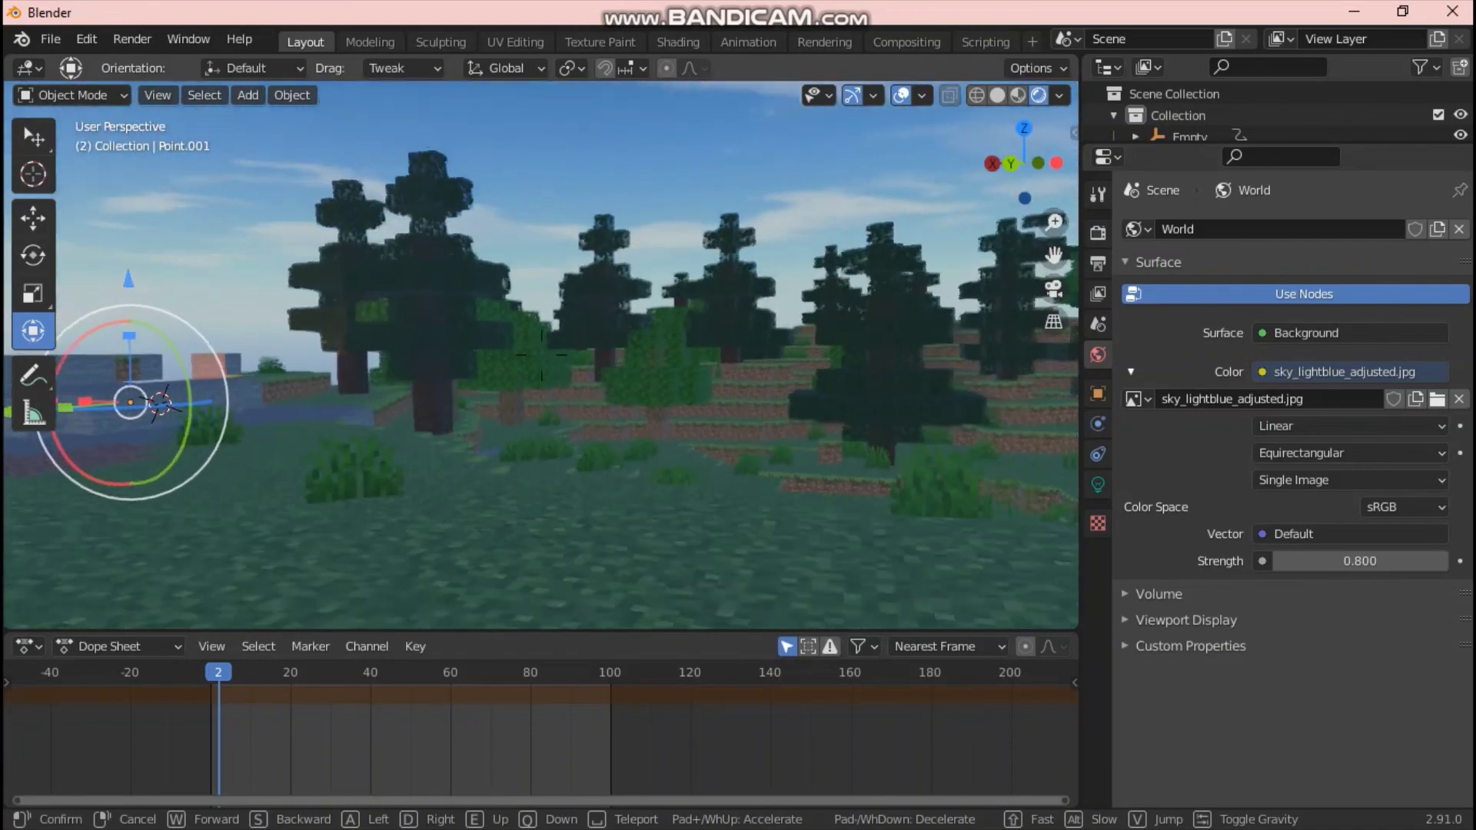
key("w")
key("w")
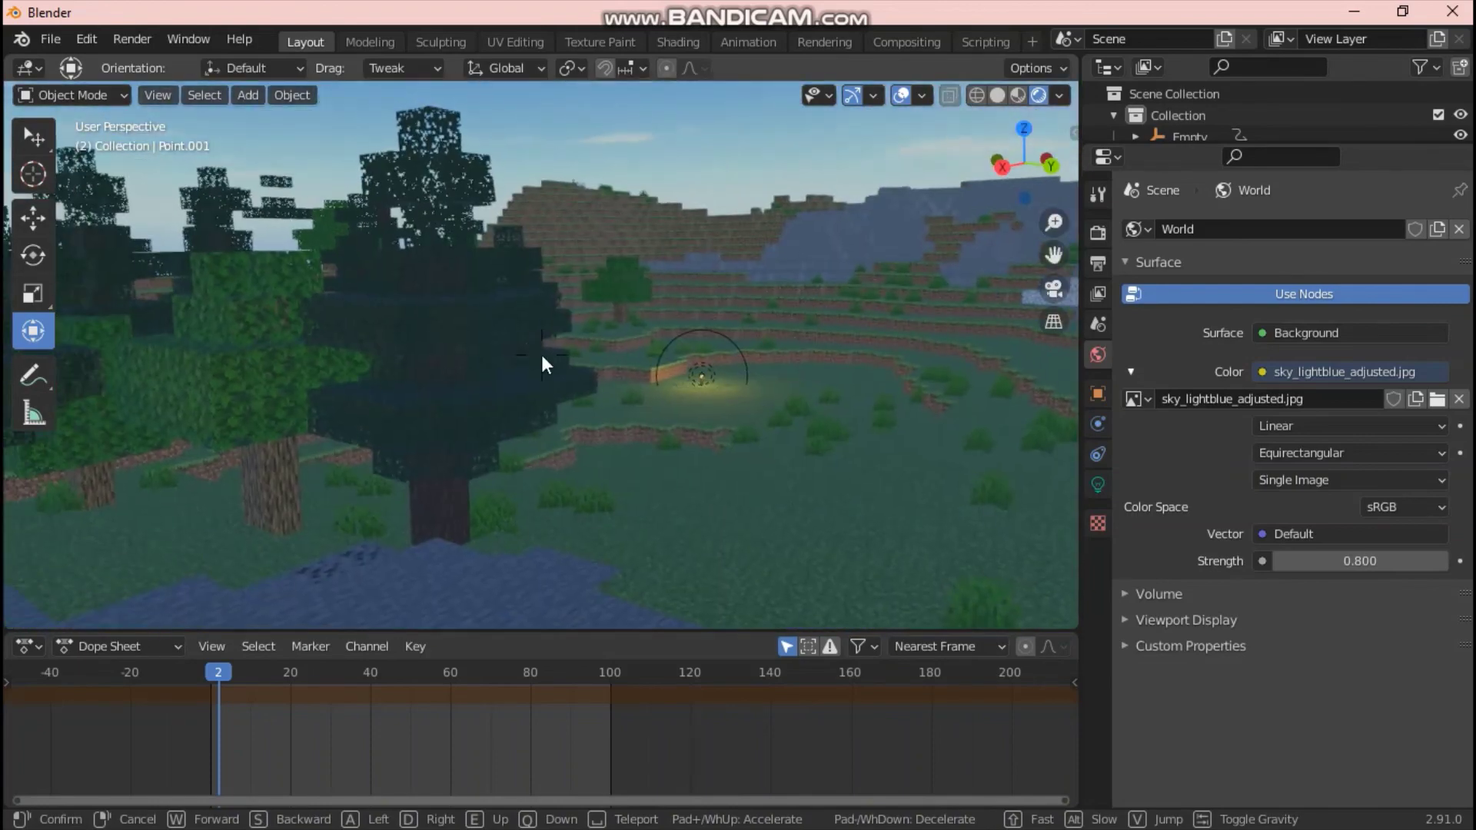
left_click(541, 355)
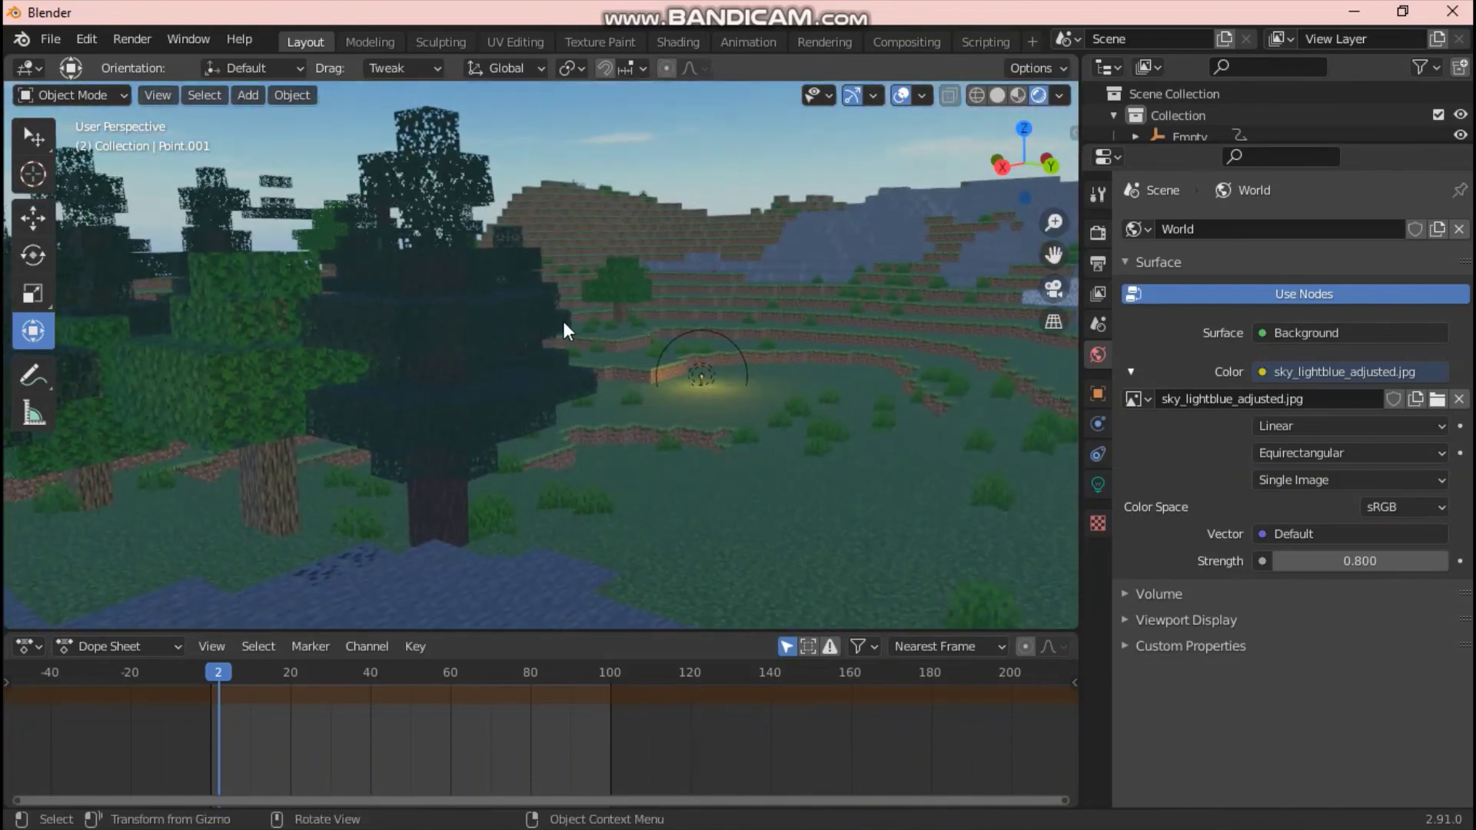